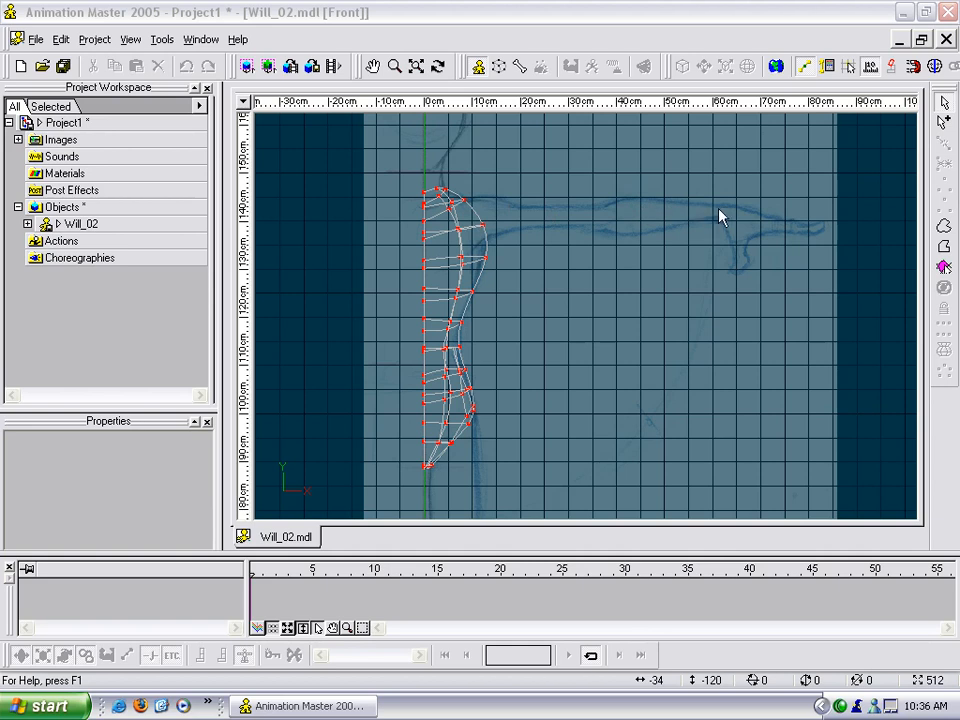
- Draw an 11-point spline along the sketched arm's upper edge, from the shoulder at about 10 cm to the wrist at about 63 cm
middle_click_drag(662, 200, 667, 291)
scroll(696, 285, "up", 3)
scroll(606, 312, "up", 1)
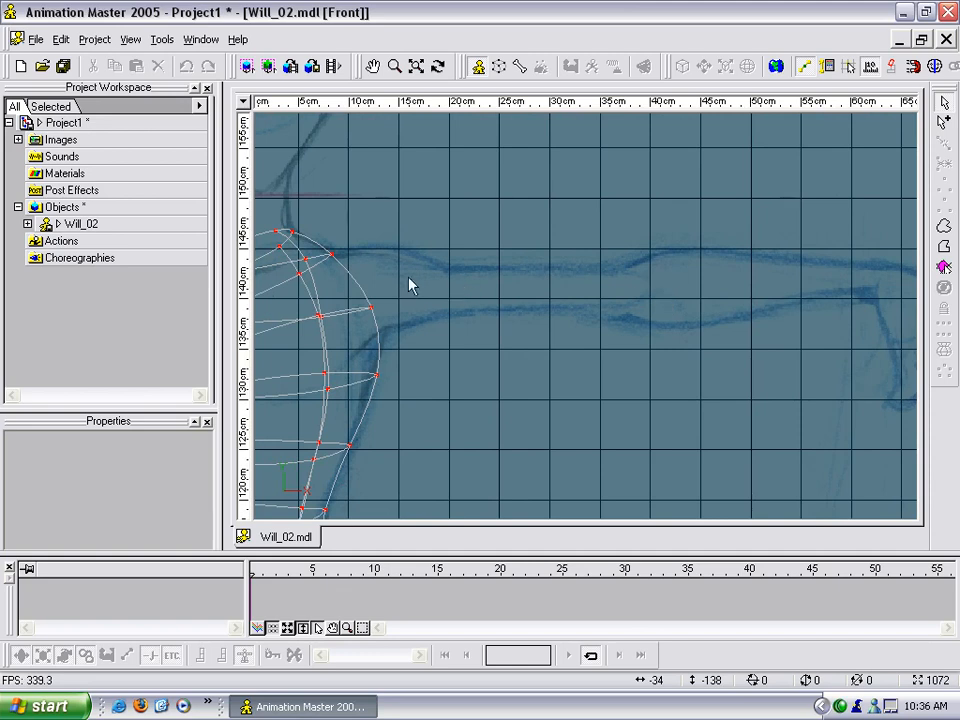
key("a")
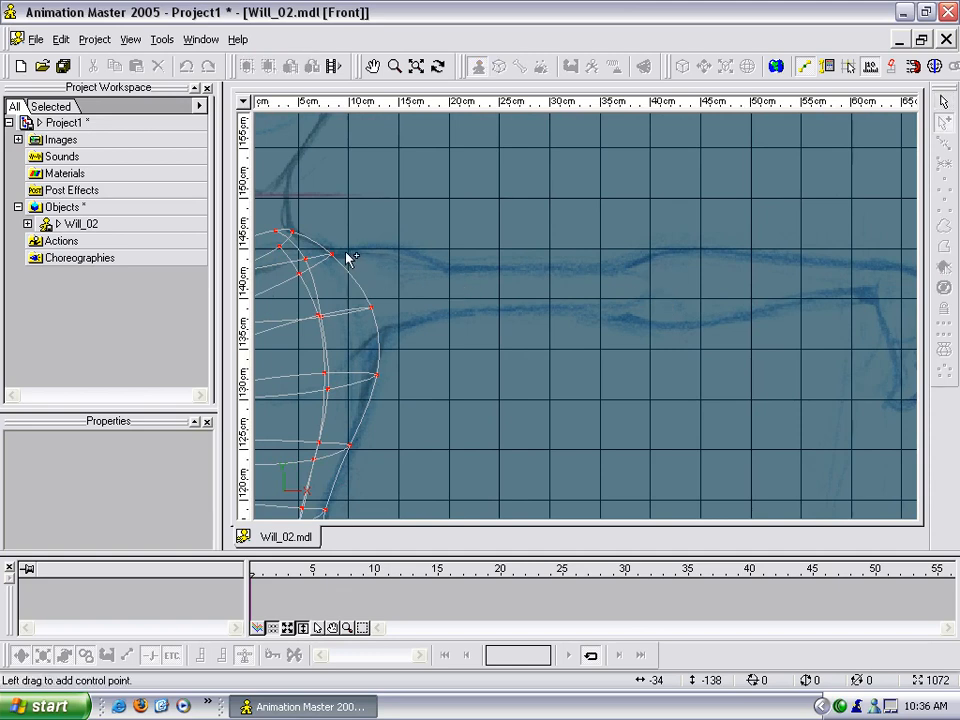
left_click(349, 257)
left_click(388, 249)
left_click(447, 269)
left_click(505, 270)
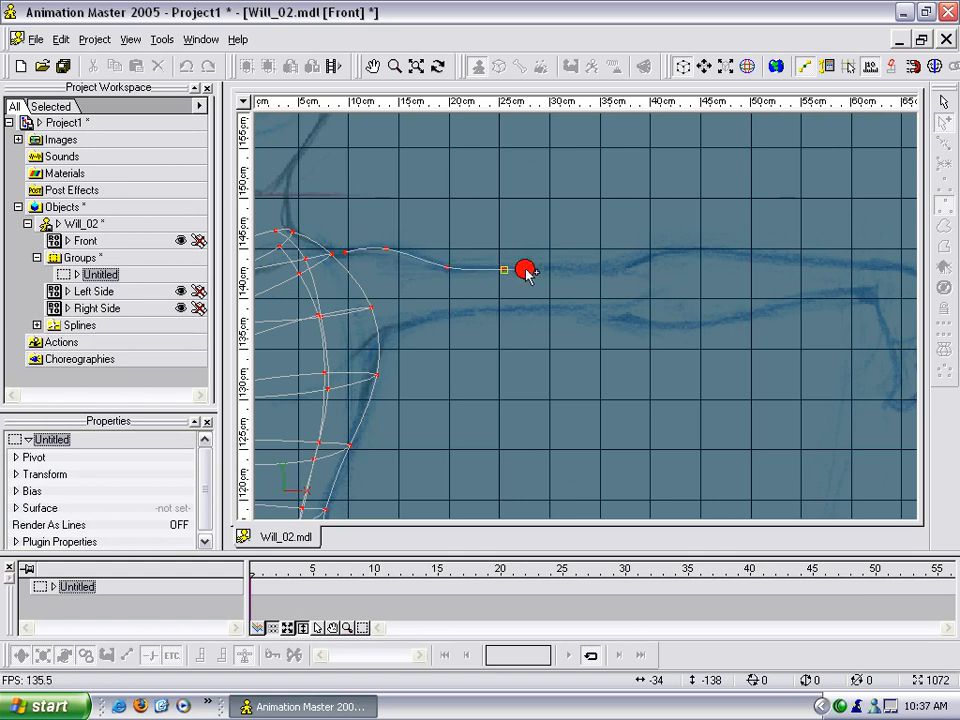
left_click(570, 270)
left_click(619, 270)
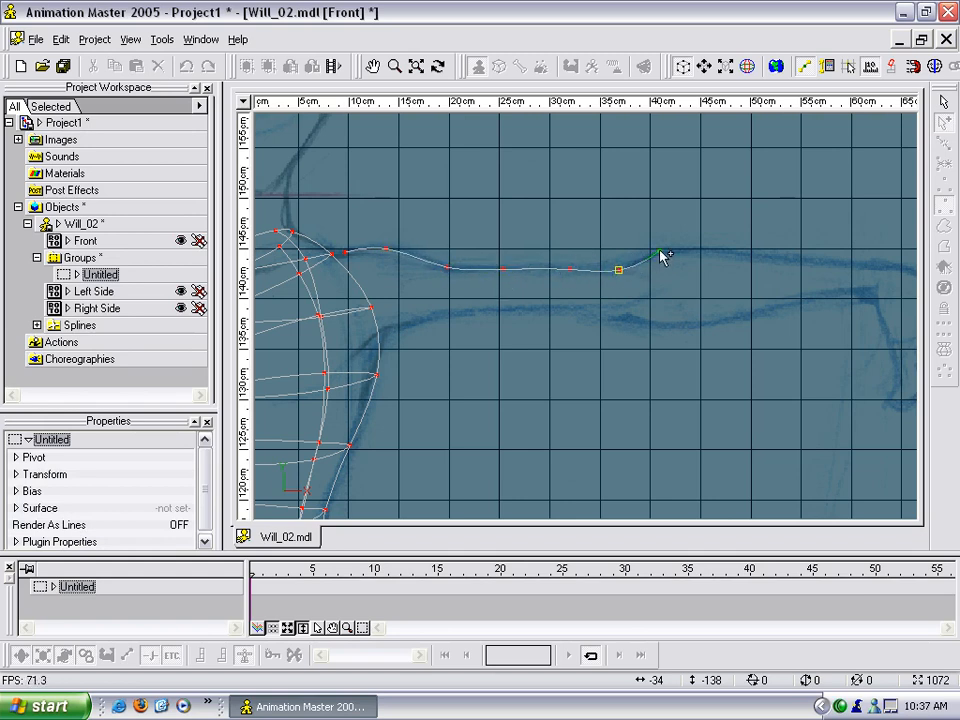
left_click(658, 257)
left_click(704, 250)
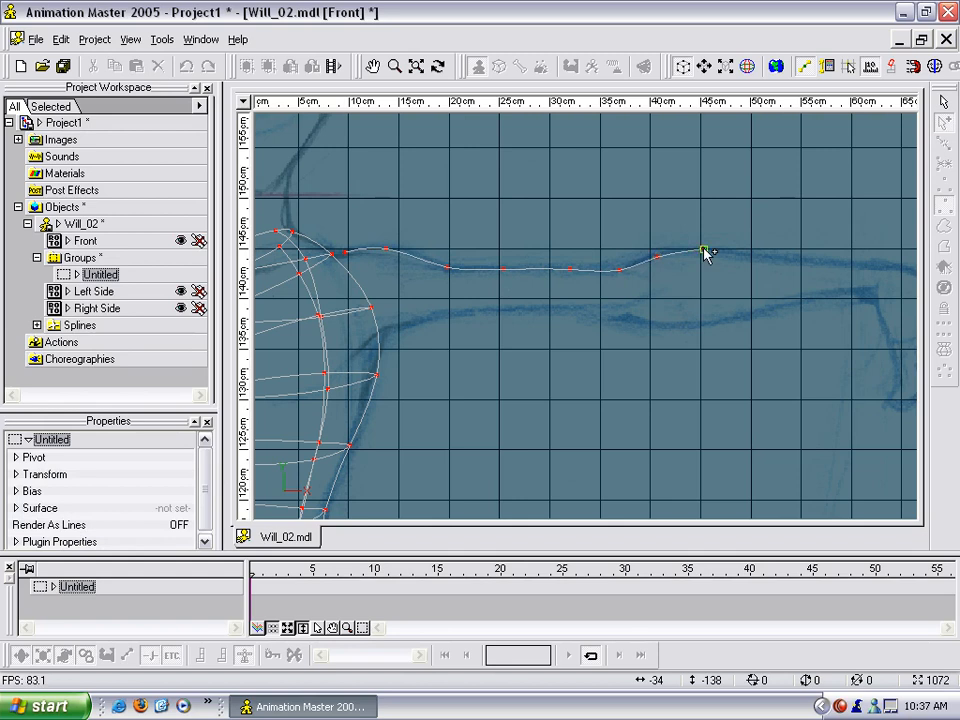
left_click(763, 257)
left_click(829, 263)
left_click(862, 265)
key("Escape")
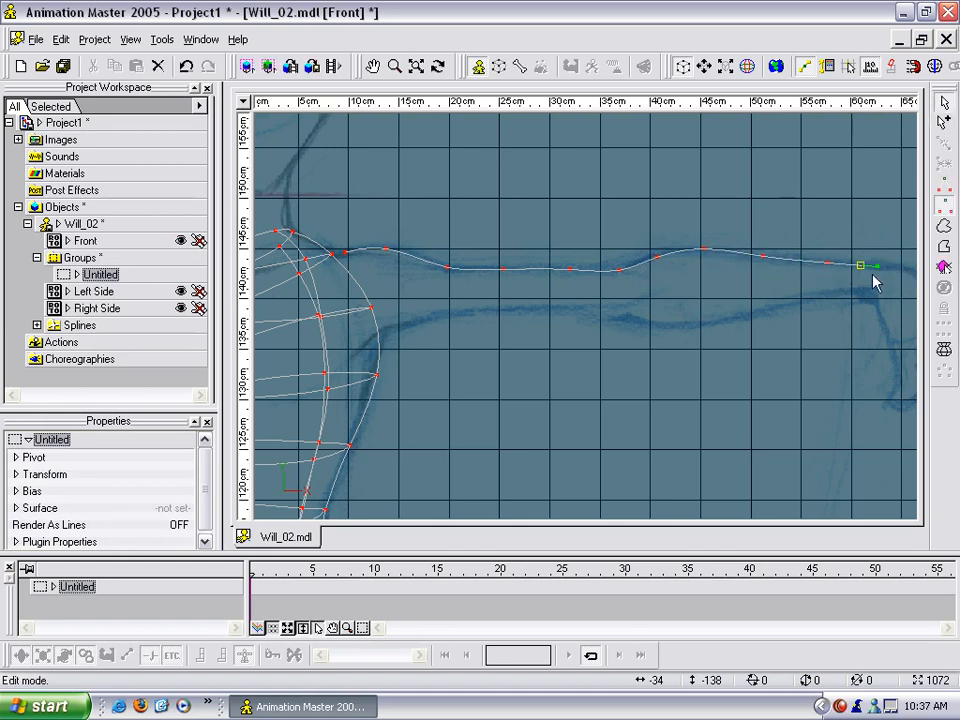
- Draw an 11-point spline along the sketched arm's lower edge, from the armpit to the wrist, its points roughly matching the upper spline
key("a")
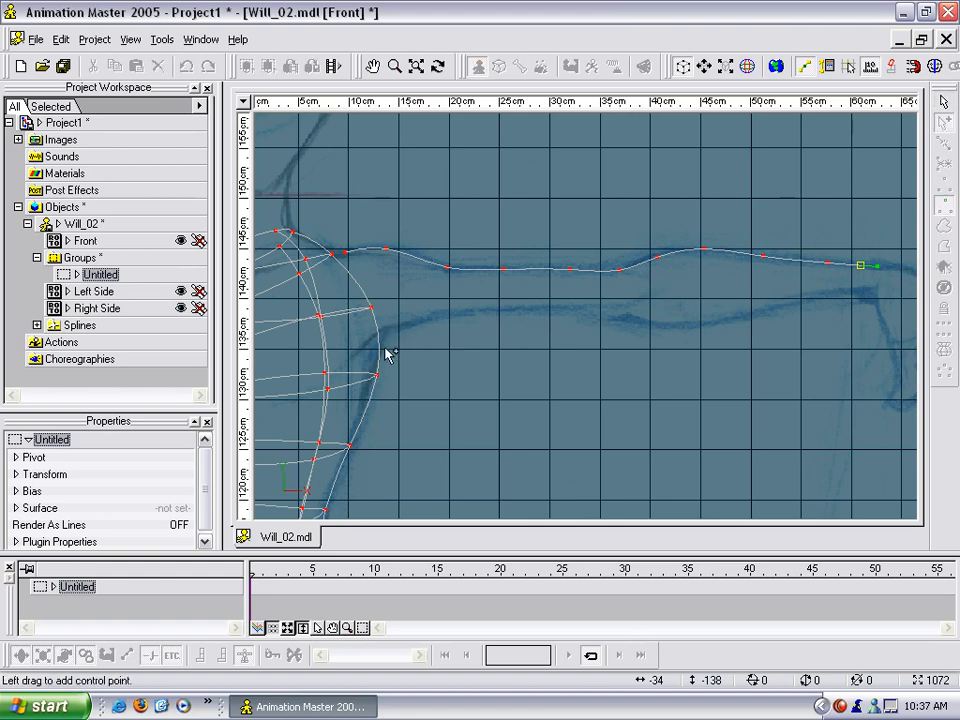
left_click(385, 337)
left_click(409, 326)
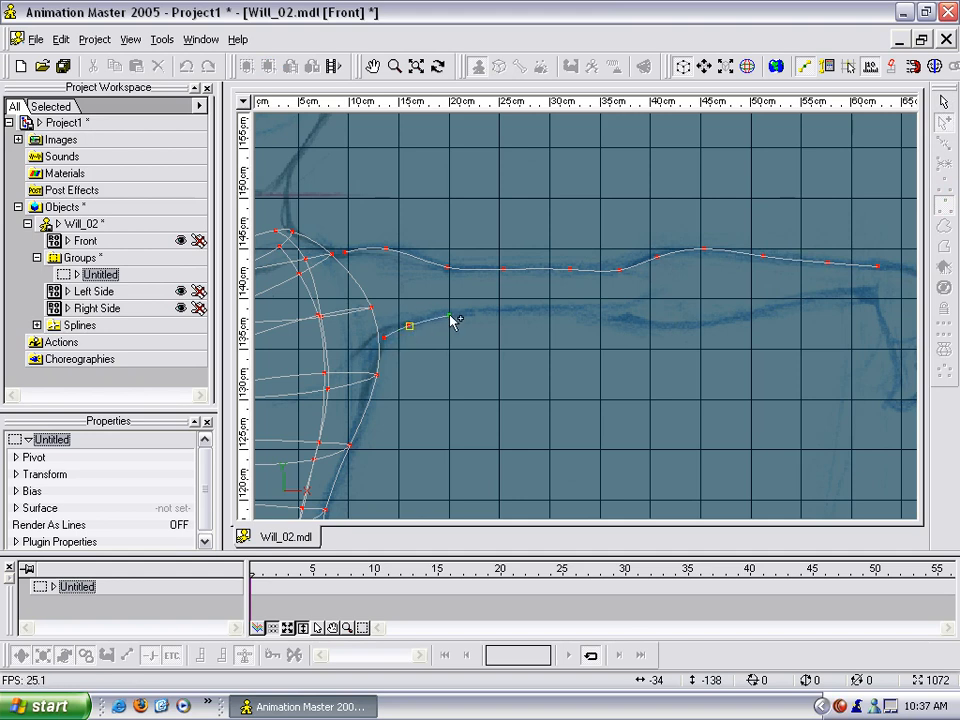
left_click(447, 317)
left_click(503, 311)
left_click(571, 310)
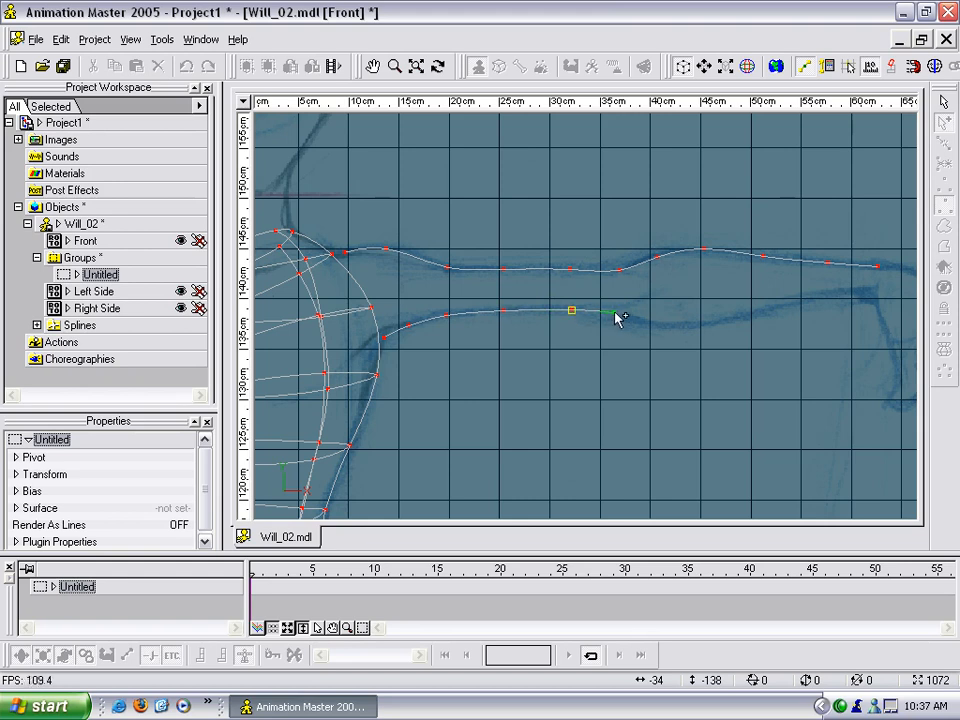
left_click(617, 313)
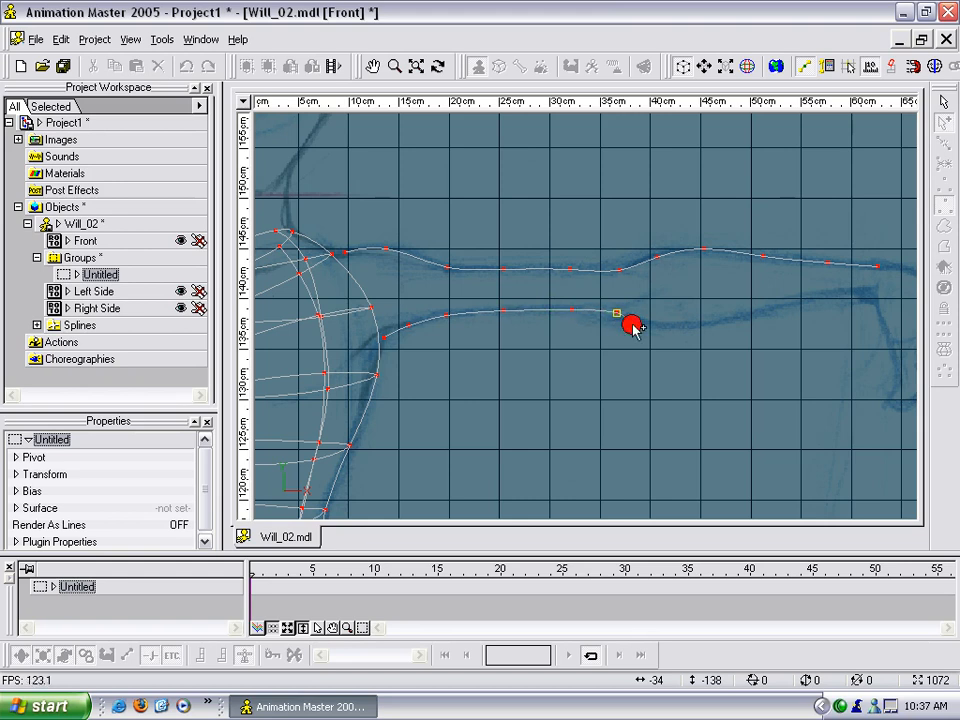
left_click(655, 326)
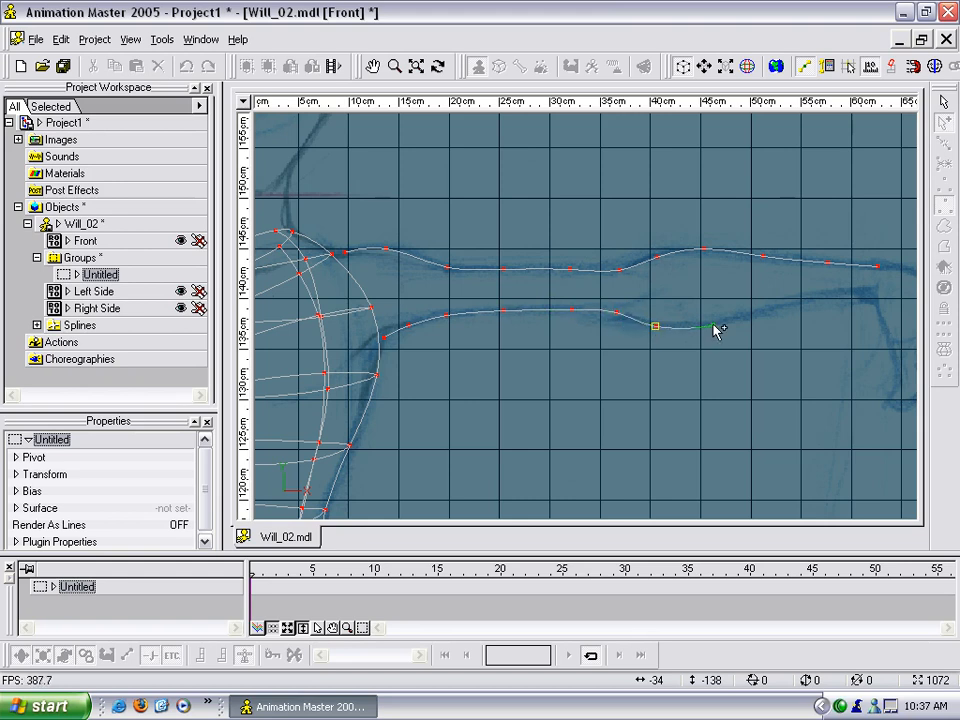
left_click(708, 327)
left_click(761, 312)
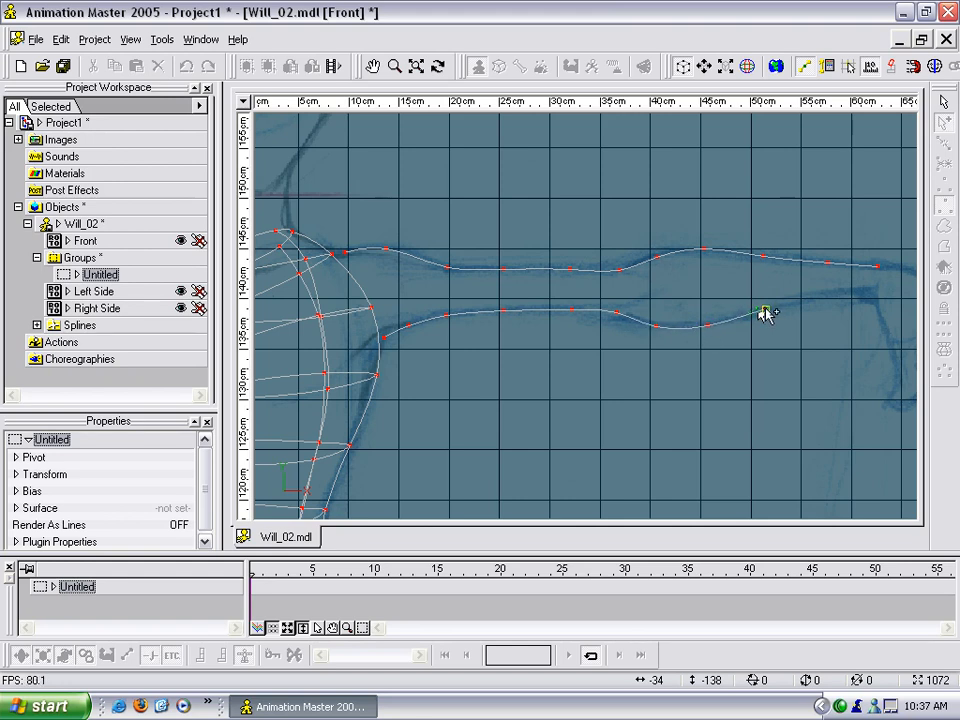
left_click(827, 295)
left_click(873, 290)
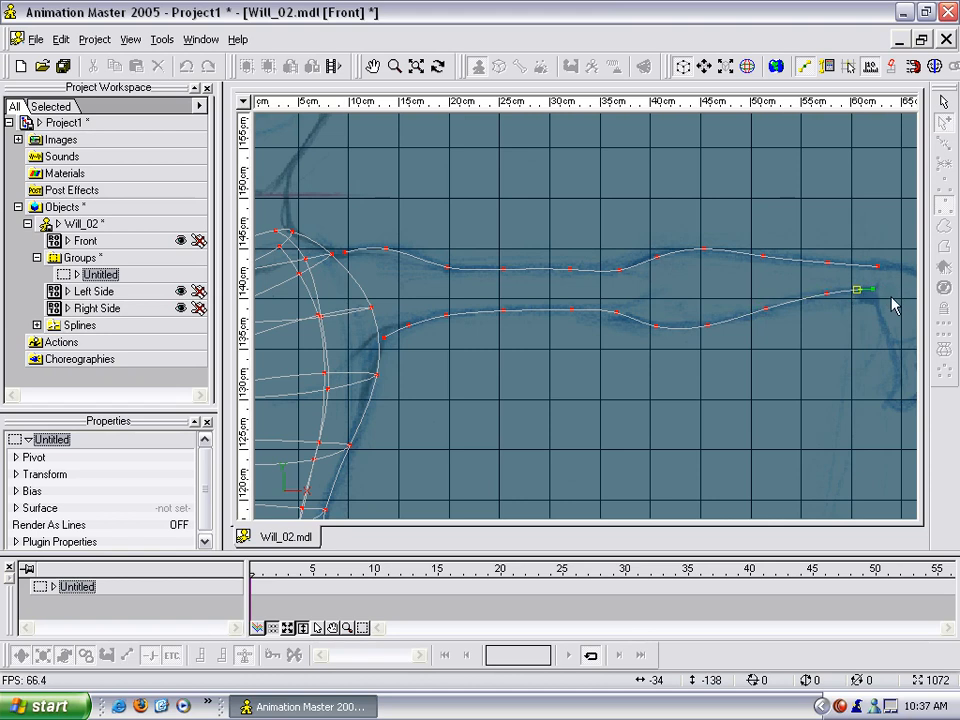
key("Escape")
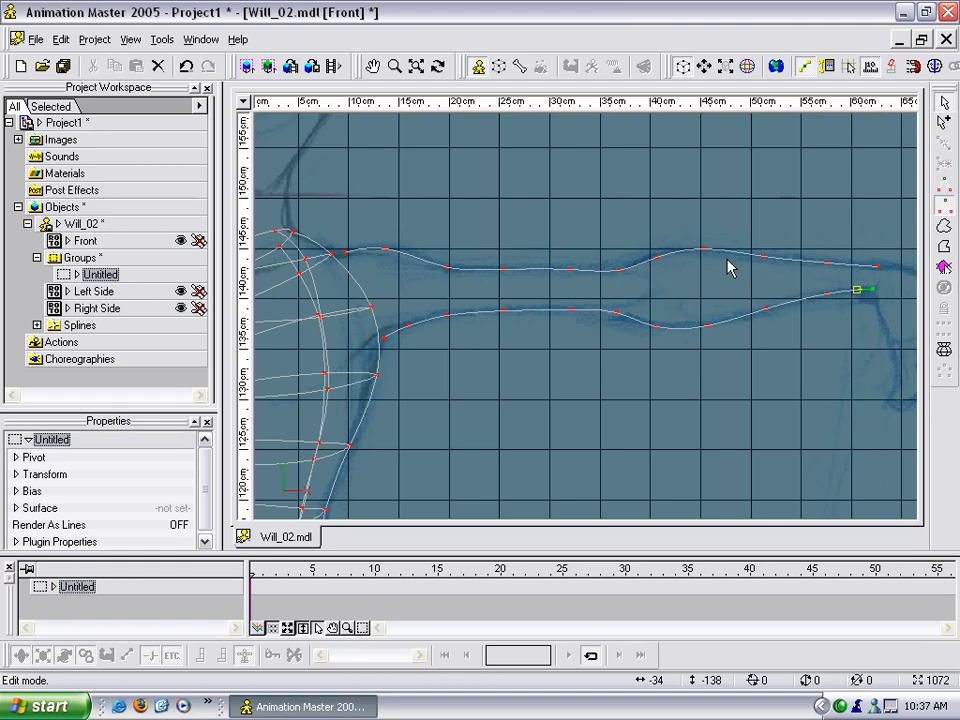
- Select both complete arm splines and move them back in the side view to about -4 cm, in line with the shoulder
key("t")
left_click_drag(700, 296, 658, 296)
right_click_drag(697, 296, 621, 292)
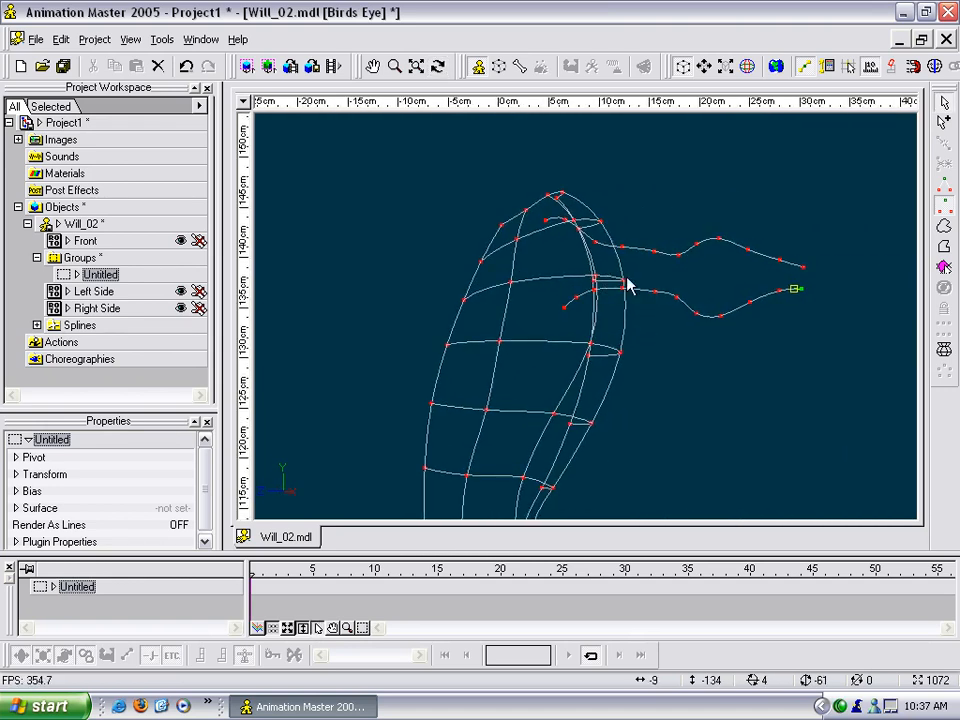
key("6")
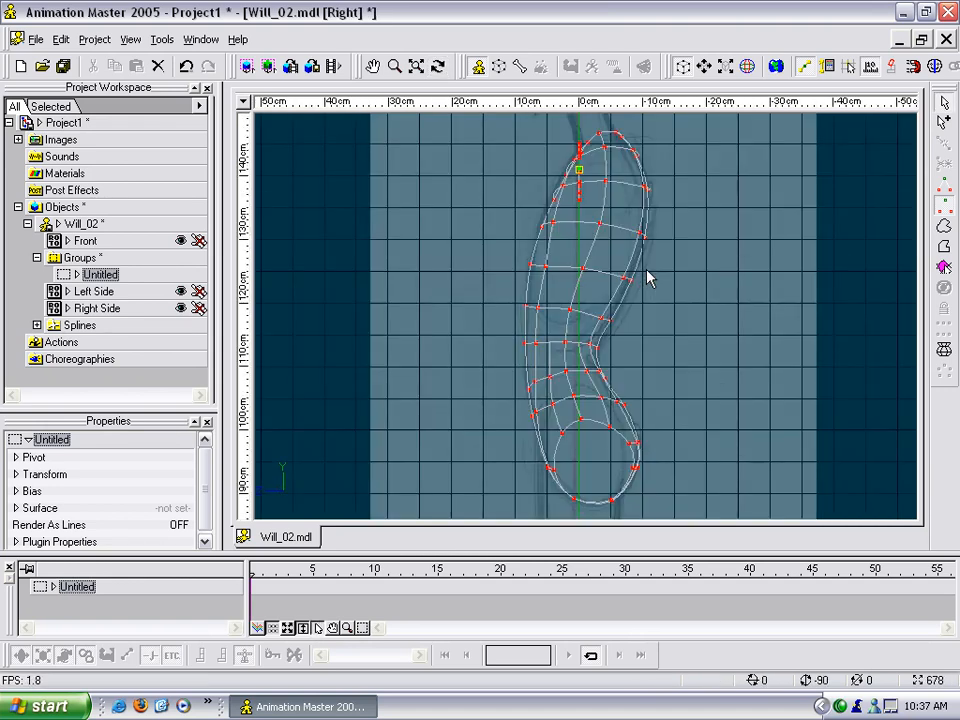
middle_click_drag(649, 215, 641, 286)
scroll(628, 295, "up", 2)
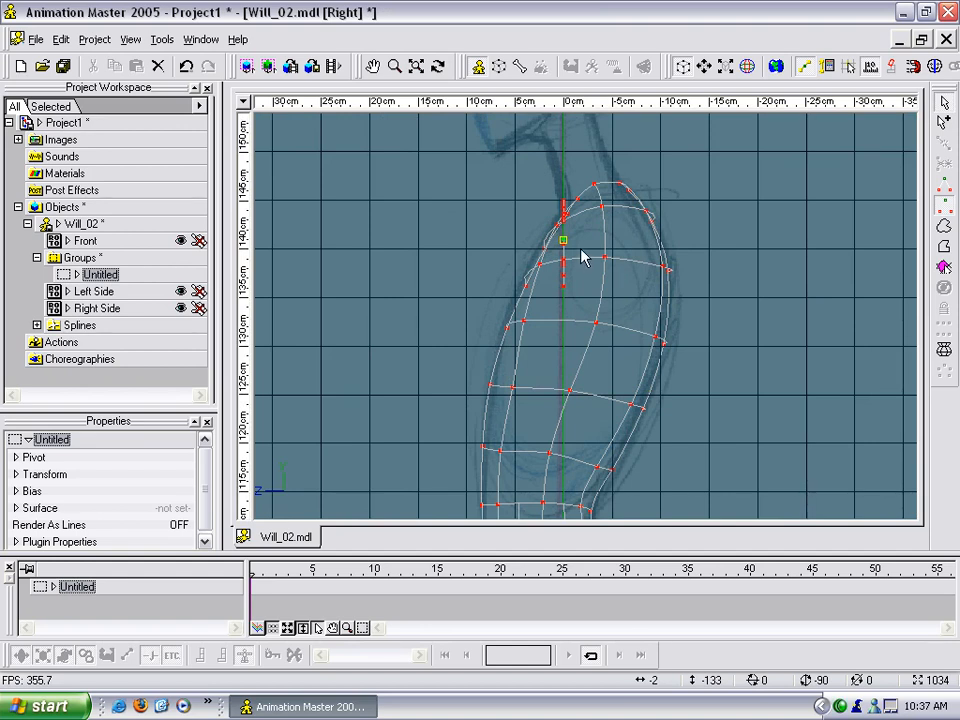
key("1")
left_click_drag(549, 257, 661, 369)
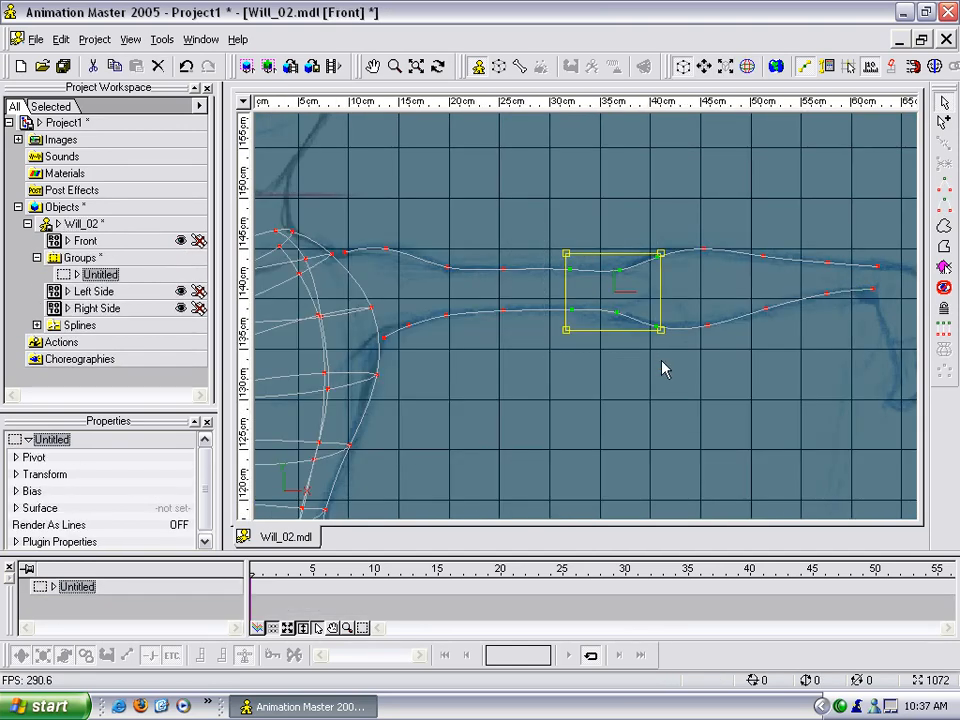
key("slash")
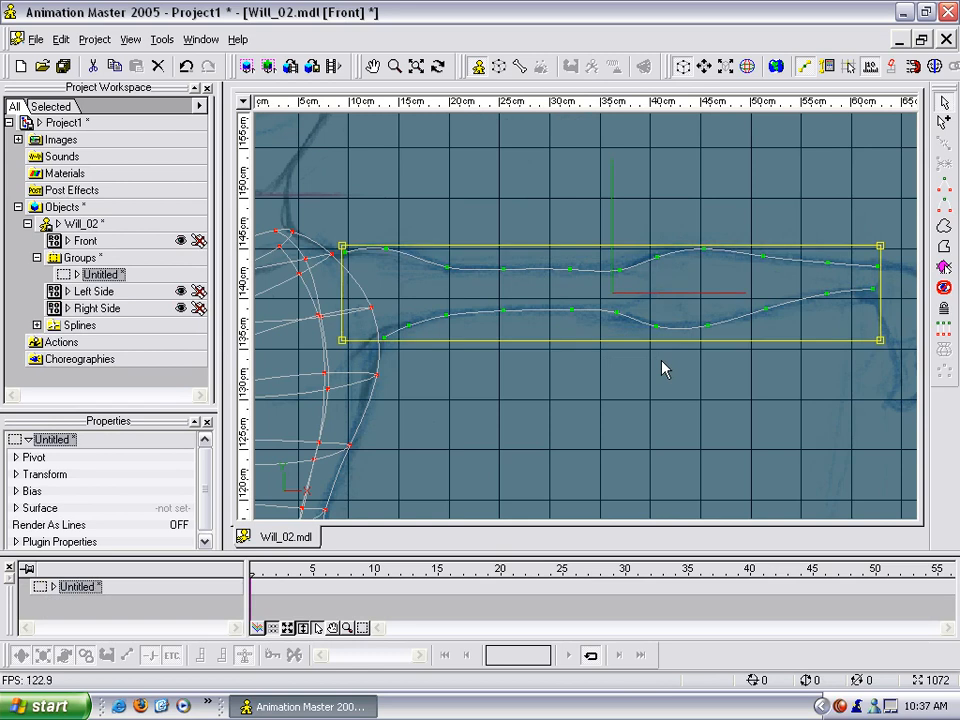
key("4")
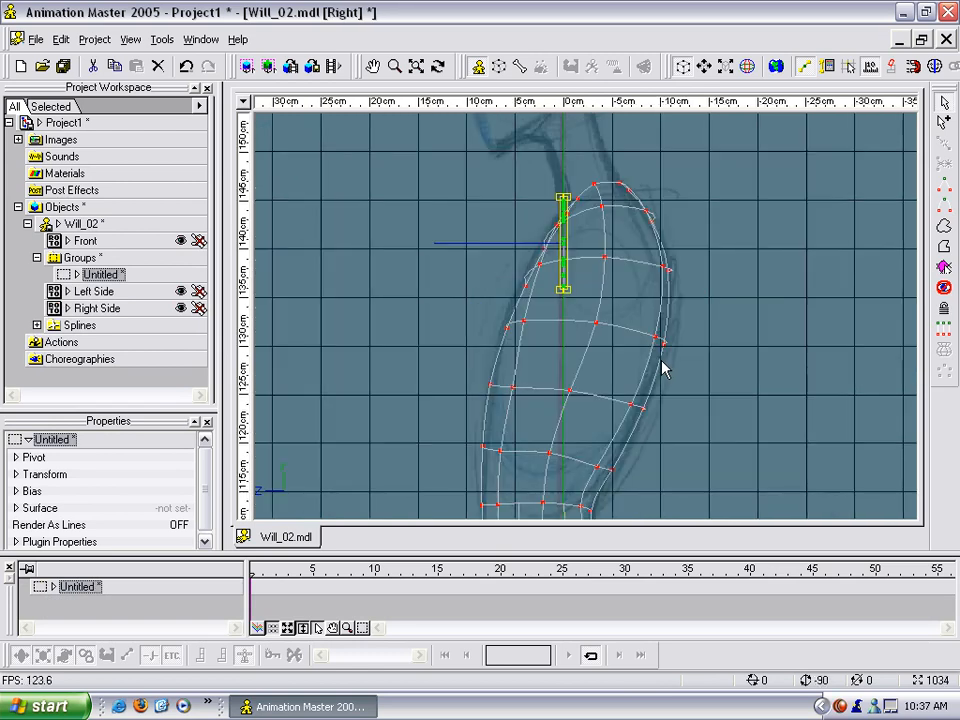
scroll(613, 272, "up", 2)
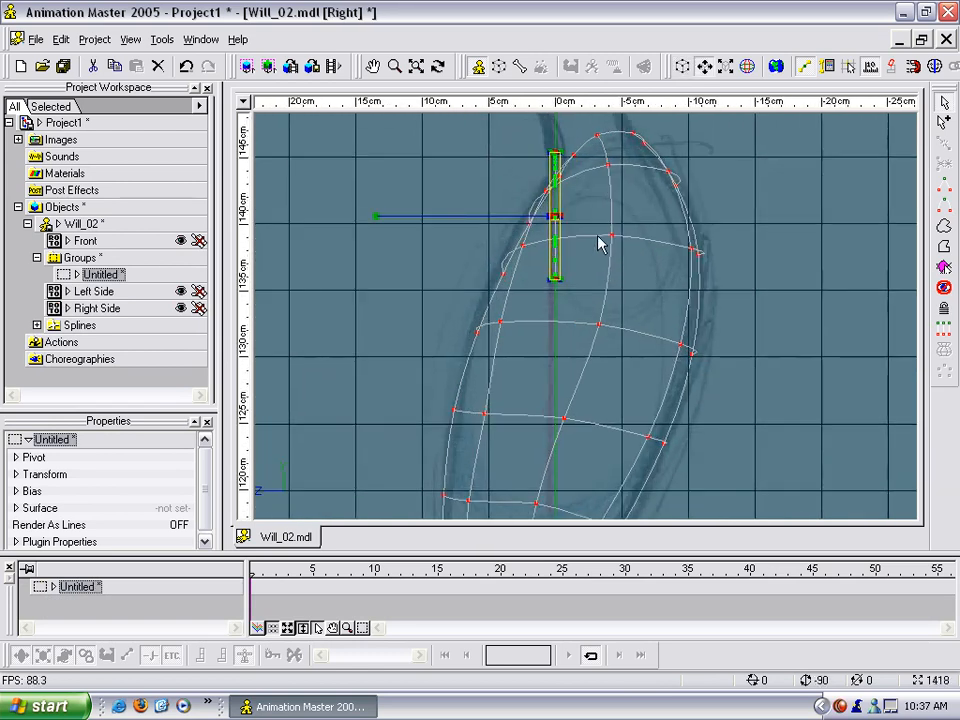
middle_click_drag(598, 240, 578, 291)
left_click_drag(543, 268, 593, 272)
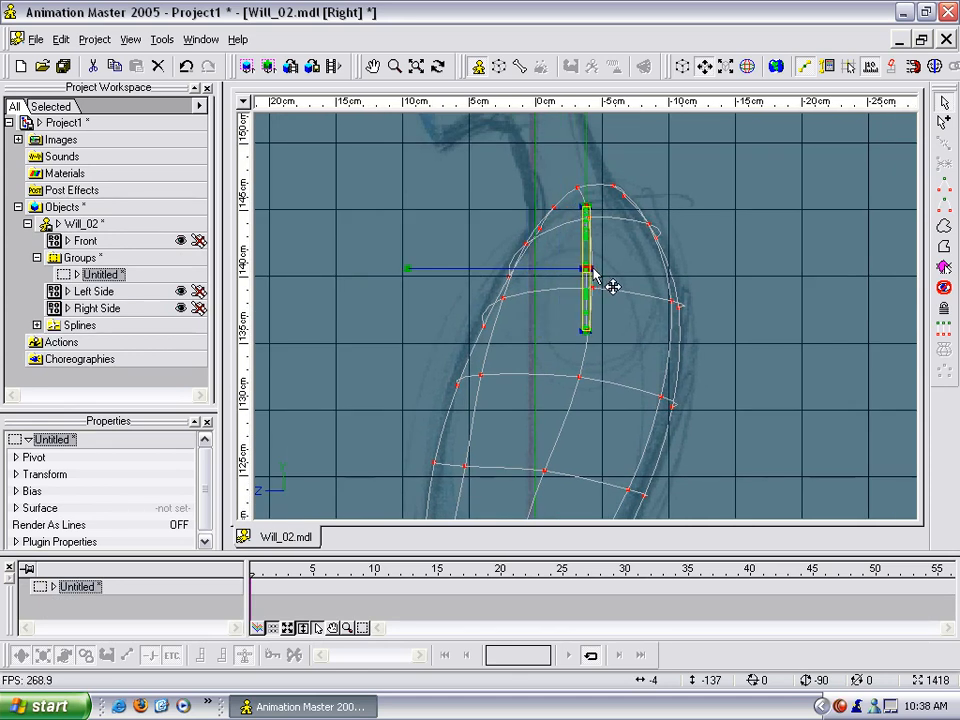
left_click(714, 281)
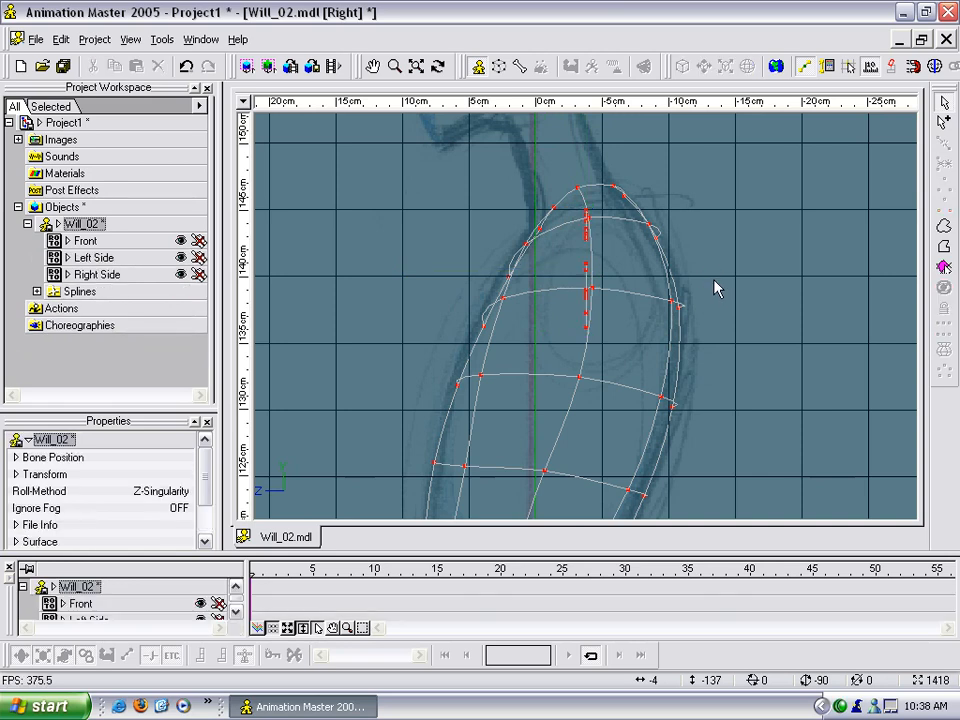
- Draw an 11-point spline midway between the upper and lower arm splines in the front view, from the shoulder to the wrist
key("1")
key("m")
left_click_drag(707, 279, 679, 271)
left_click_drag(538, 294, 589, 271)
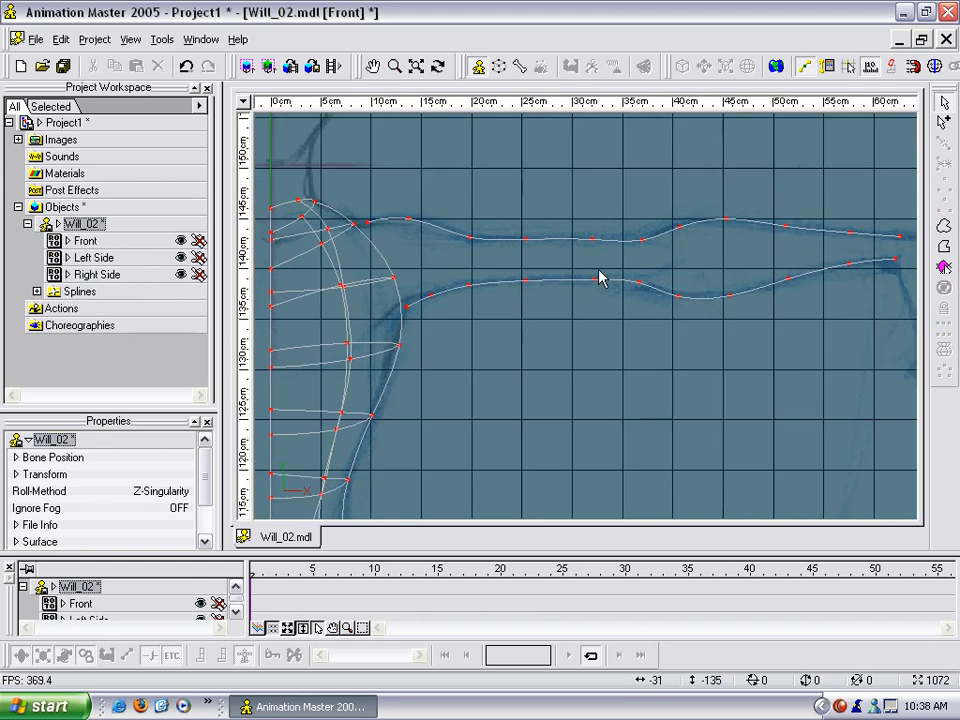
key("a")
left_click(403, 274)
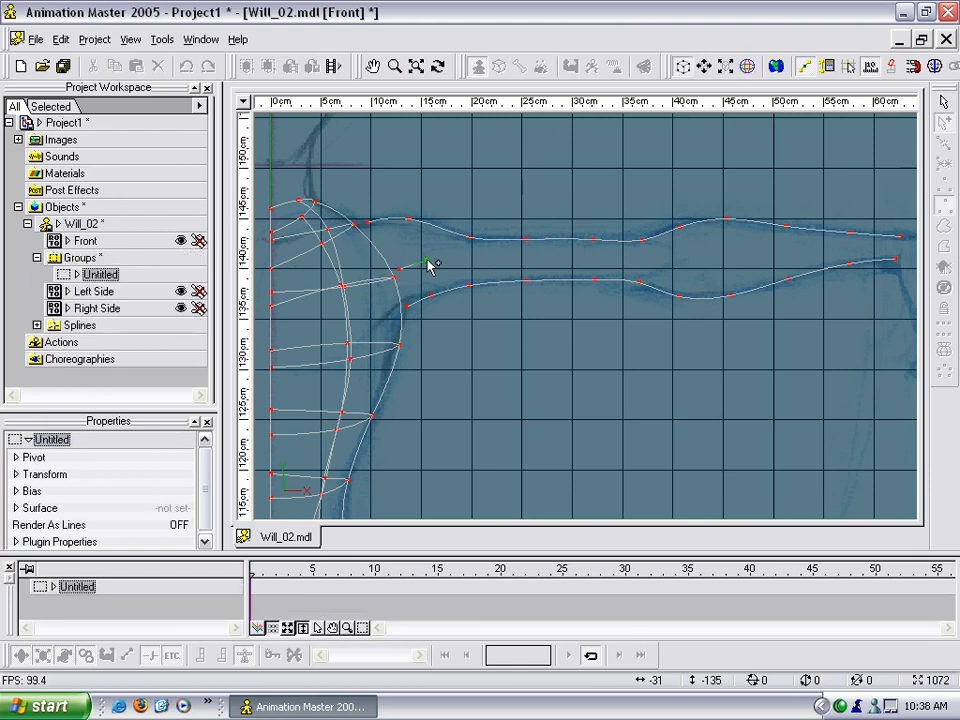
left_click(424, 265)
left_click(470, 264)
left_click(525, 261)
left_click(593, 260)
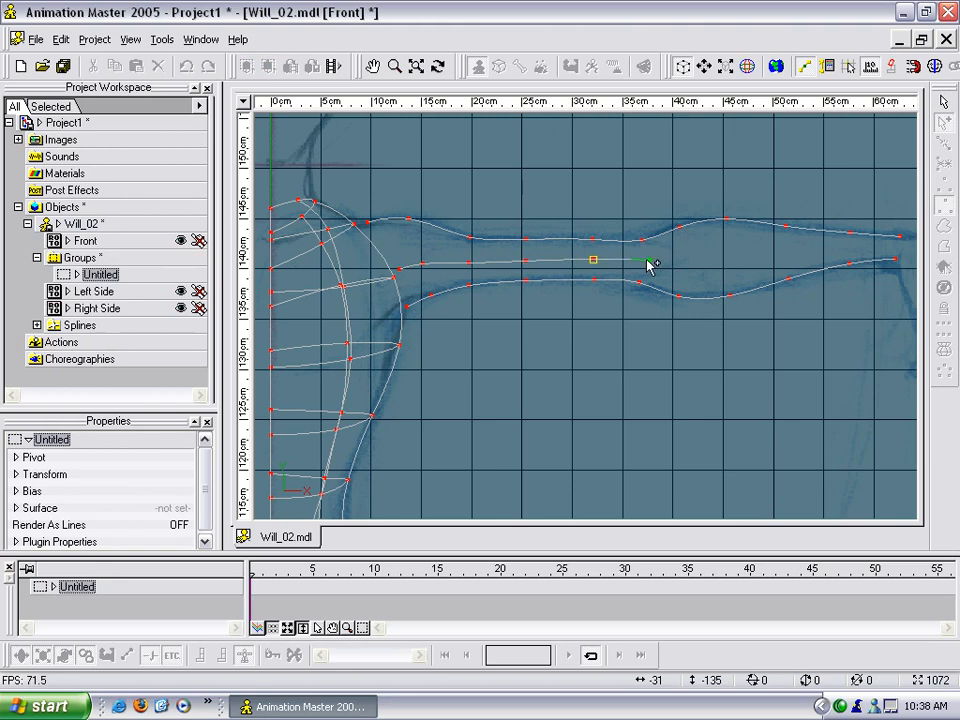
left_click(645, 260)
left_click(680, 260)
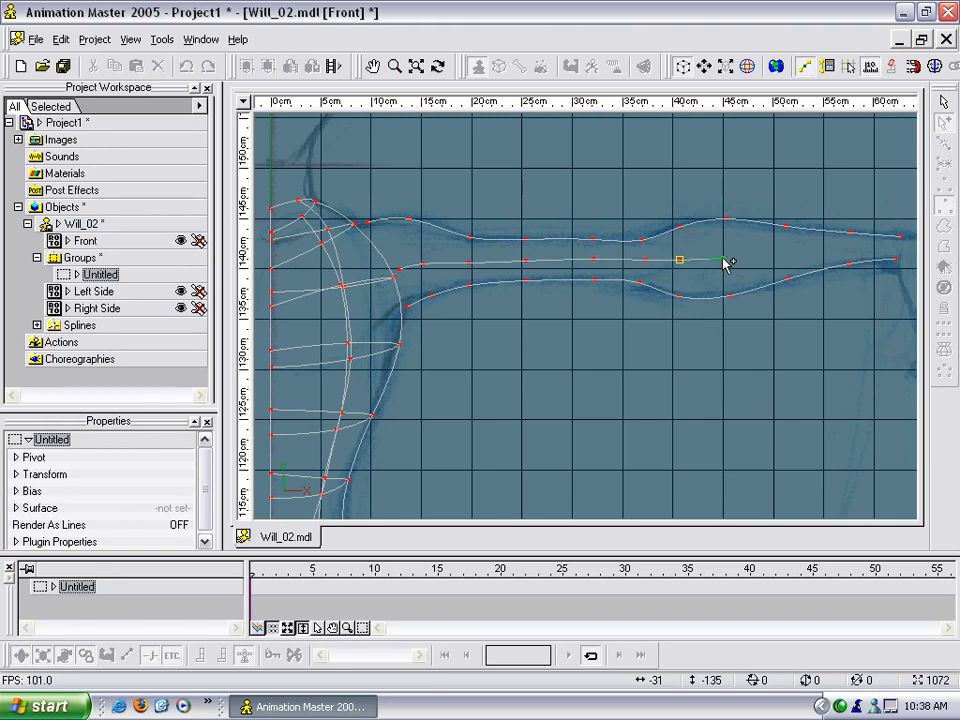
left_click(725, 258)
left_click(786, 253)
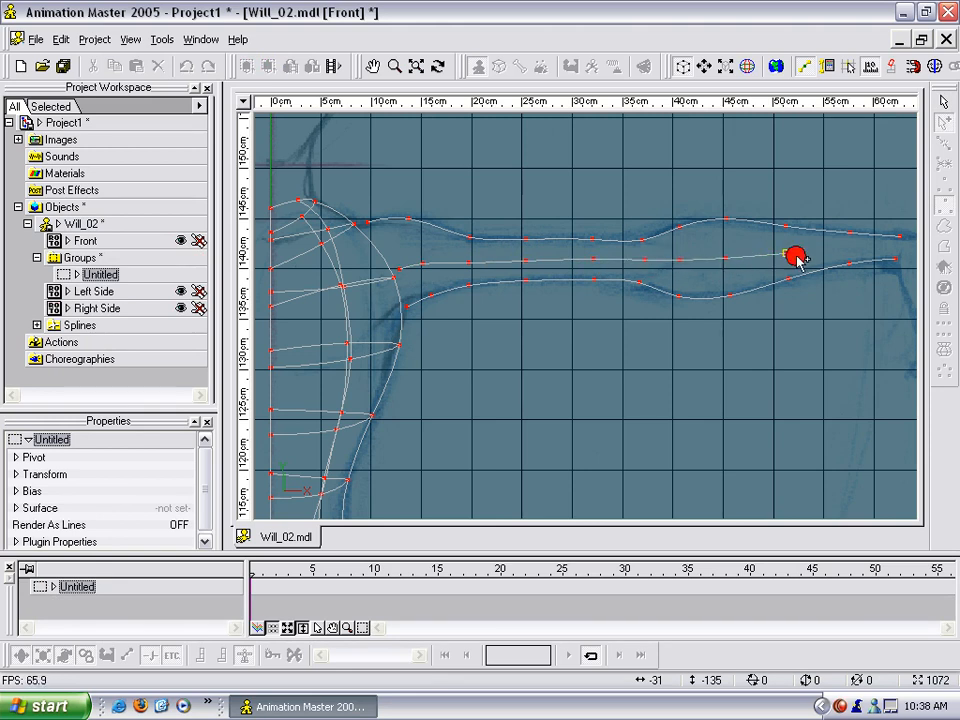
left_click(850, 249)
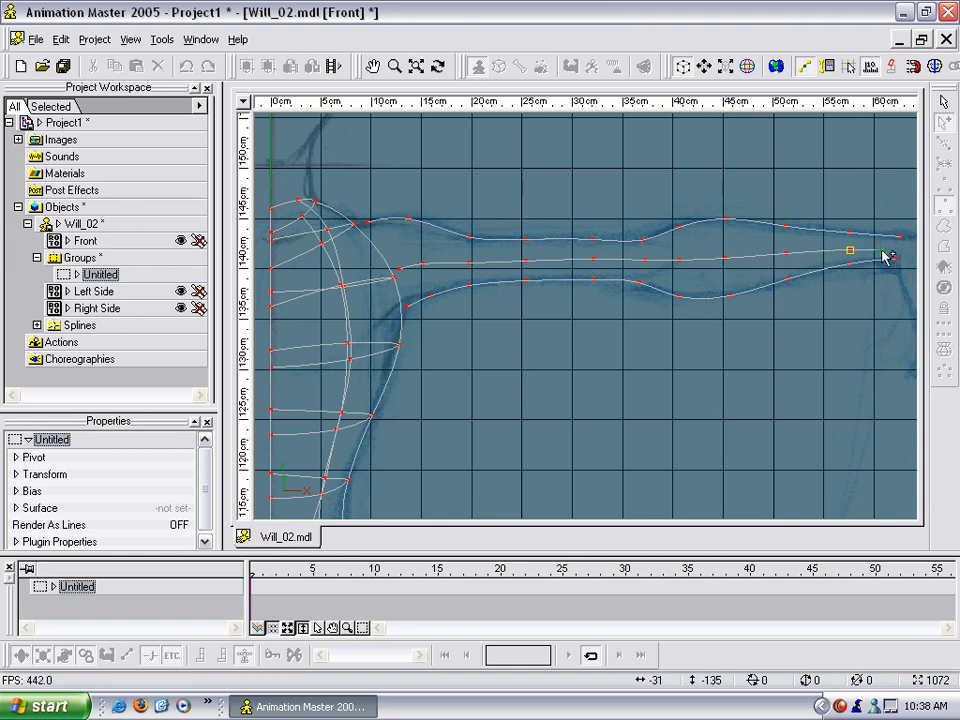
left_click(898, 248)
key("Escape")
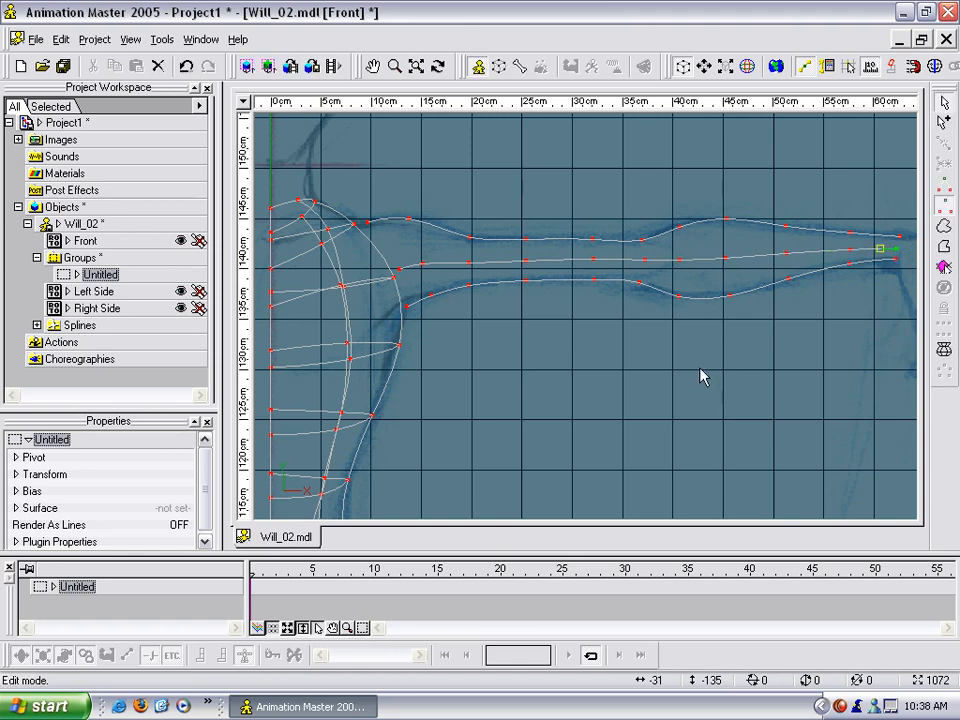
- Select the entire middle arm spline and delete it
left_click(650, 261)
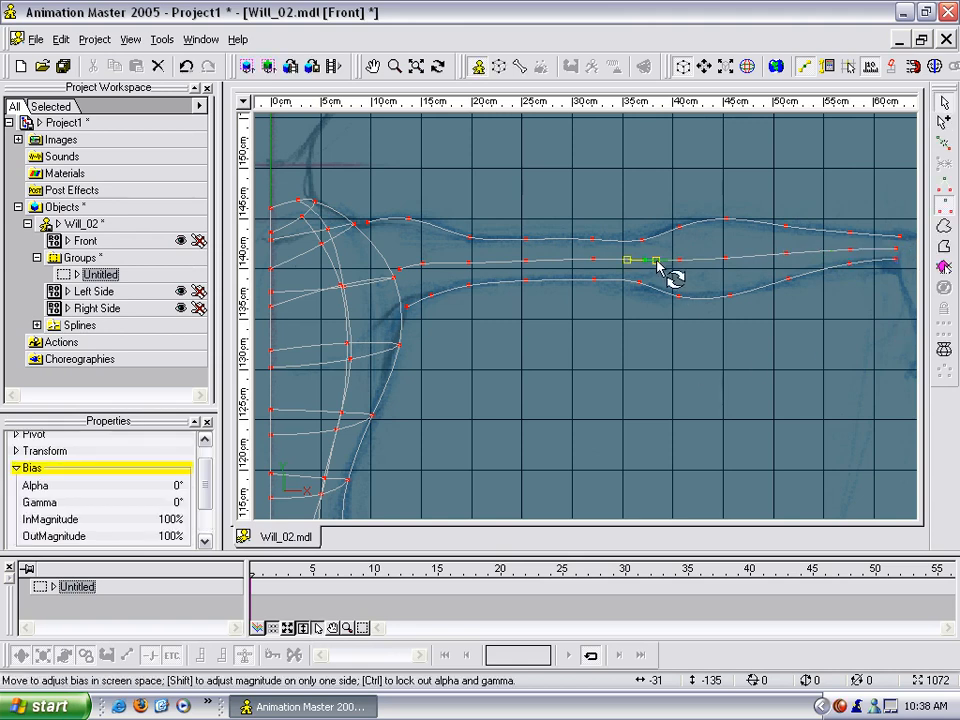
left_click(659, 268)
left_click(659, 262)
key("comma")
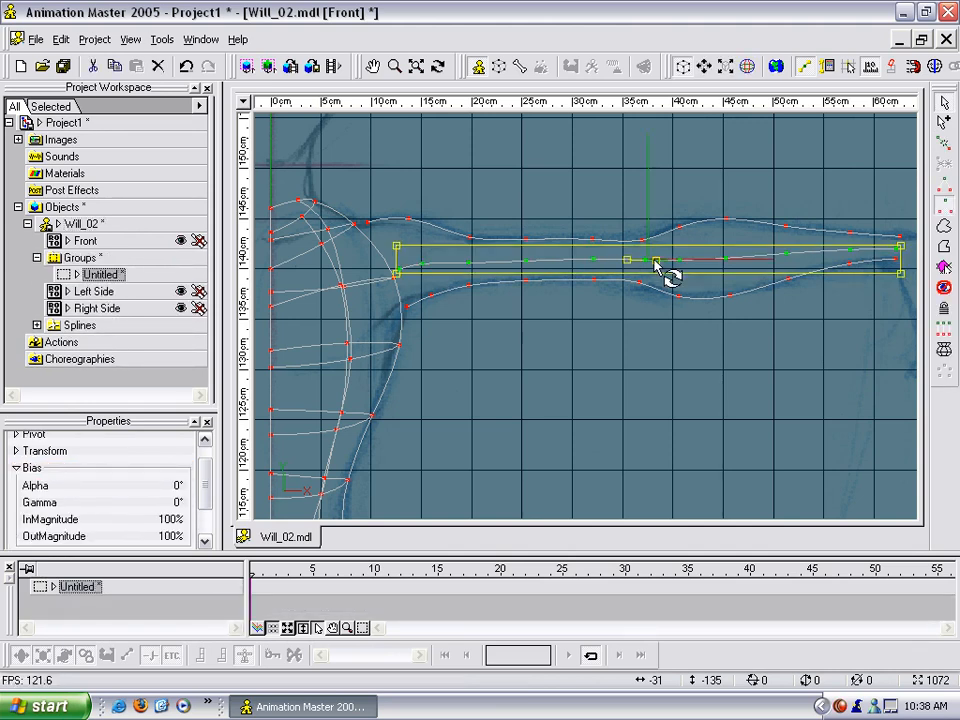
left_click(628, 278)
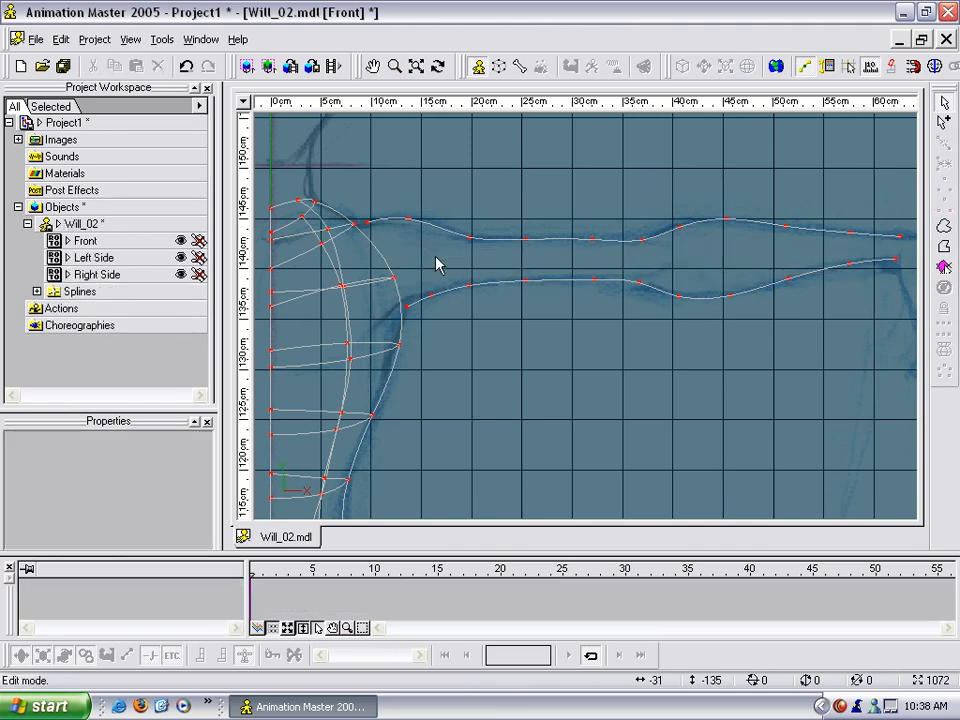
- Add cross splines joining the upper and lower arm splines at the five matching point pairs from the shoulder to the elbow
key("a")
left_click(409, 220)
left_click(432, 297)
left_click(470, 239)
left_click(470, 285)
left_click(525, 239)
left_click(526, 283)
left_click(592, 239)
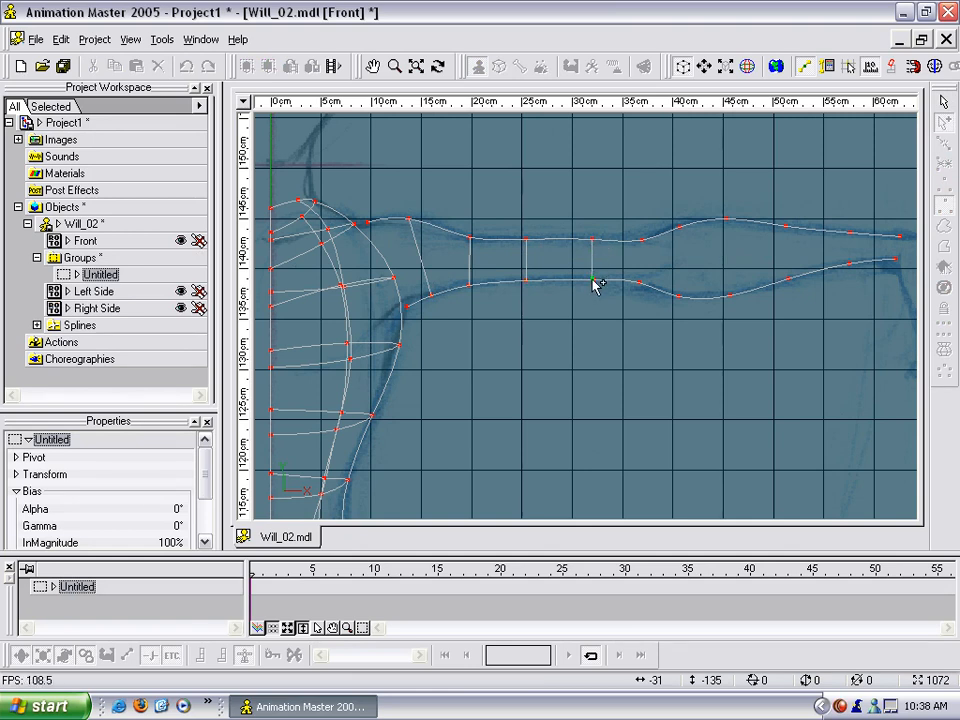
left_click(593, 283)
left_click(638, 242)
left_click(639, 283)
key("Escape")
- Add cross splines joining the forearm's upper and lower points at about 41 and 45 cm, removing the stray extra point
key("a")
left_click(680, 230)
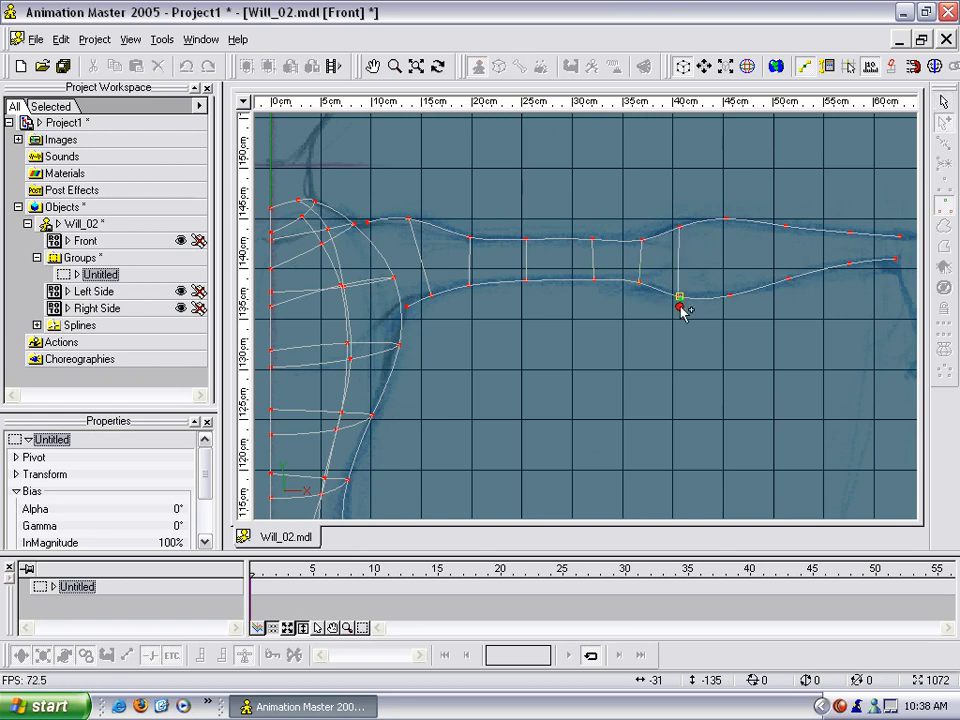
left_click(680, 297)
key("Escape")
key("a")
left_click(726, 219)
left_click(732, 296)
key("Escape")
left_click(760, 322)
left_click(745, 325)
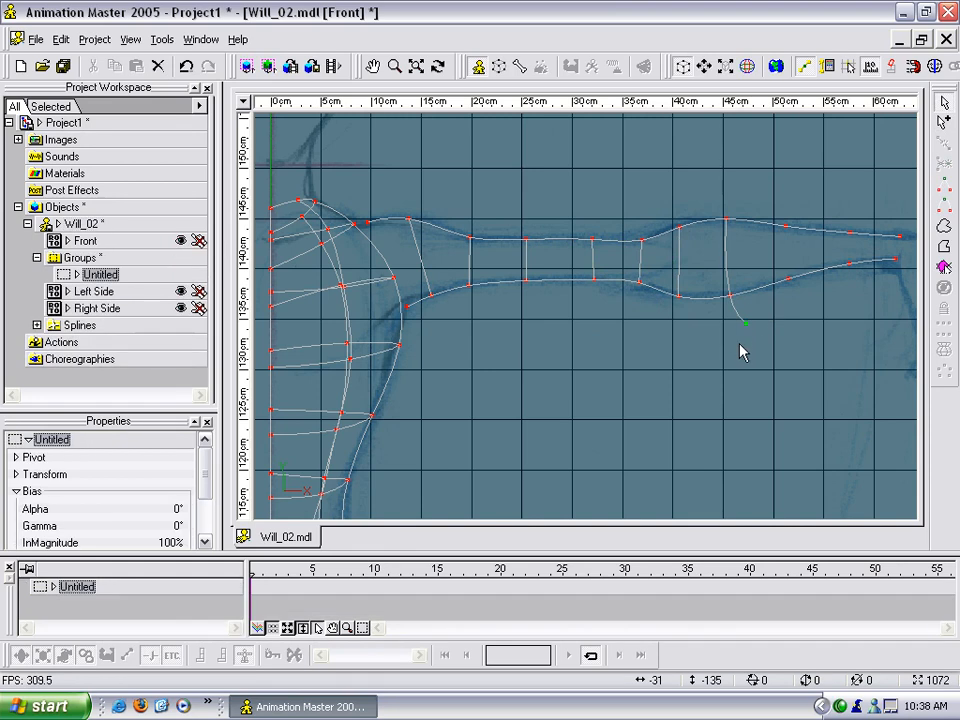
key("Delete")
- Add cross splines joining the forearm's upper and lower points at about 51 and 57 cm
key("a")
left_click(785, 227)
left_click(789, 279)
key("Escape")
key("a")
left_click(849, 233)
left_click(849, 266)
key("Escape")
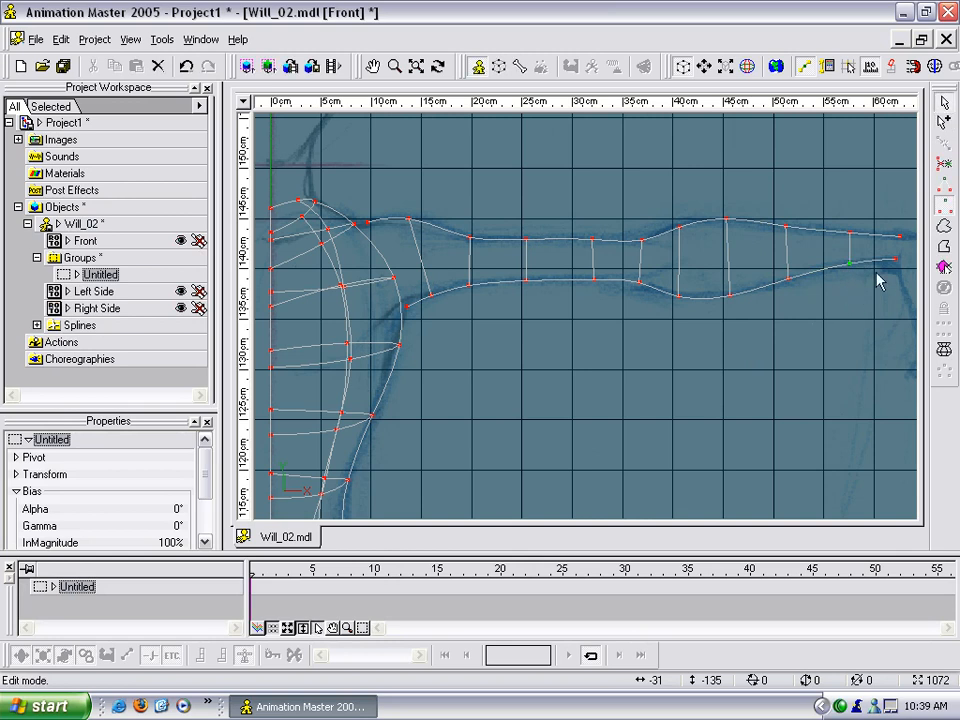
- Close the wrist with a cross spline attached to both arm spline ends and delete its overhanging end points
key("a")
left_click(905, 206)
left_click(910, 234)
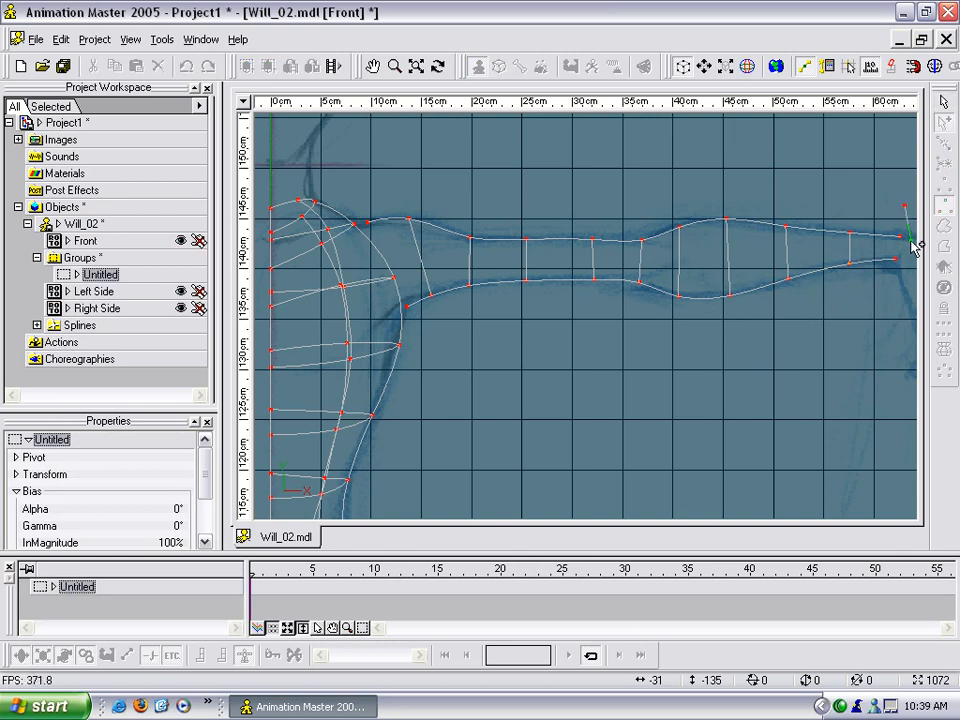
key("Escape")
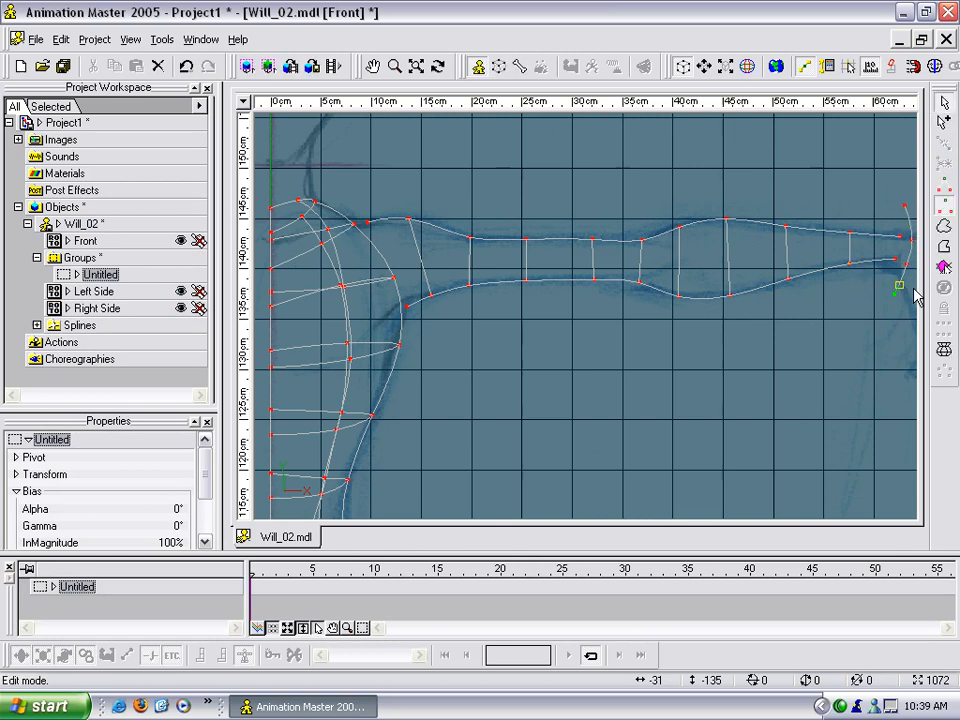
right_click(895, 260)
mouse_move(906, 264)
left_mouse_down()
mouse_move(895, 260)
mouse_move(902, 239)
left_mouse_up()
right_click(902, 240)
left_click(903, 209)
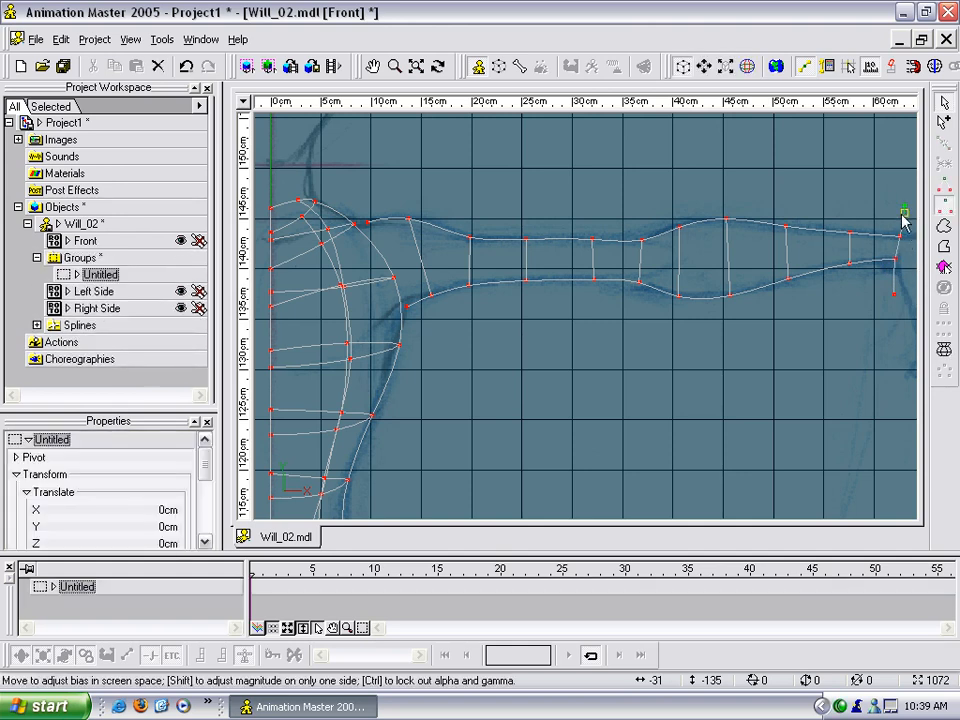
key("Delete")
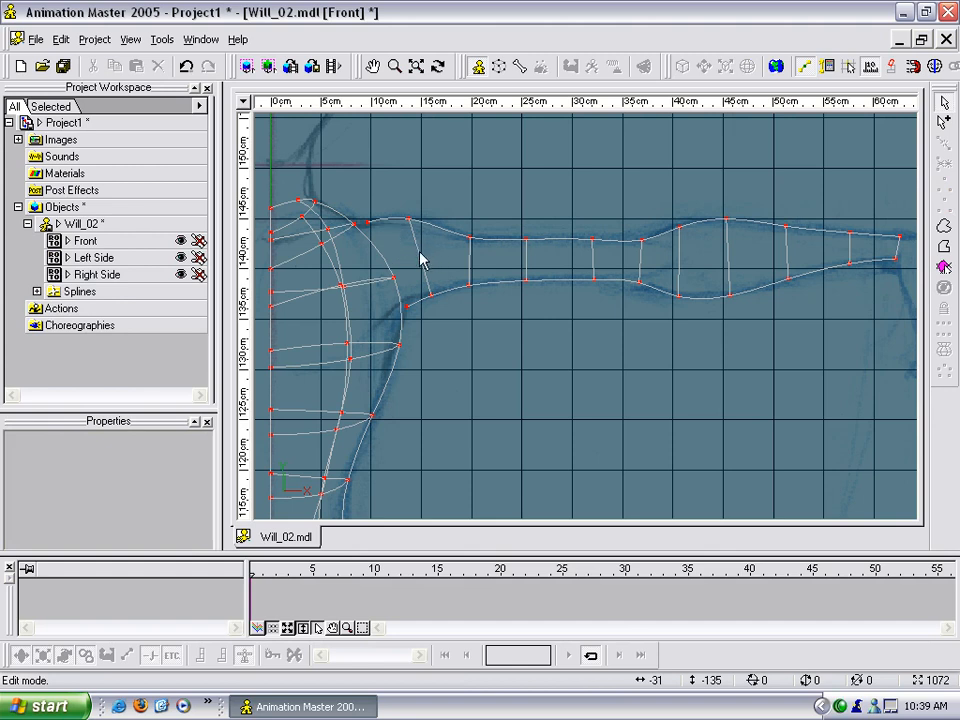
- Insert a control point at the middle of each of the ten cross splines from the shoulder to the wrist
left_click(421, 259)
left_click(469, 255)
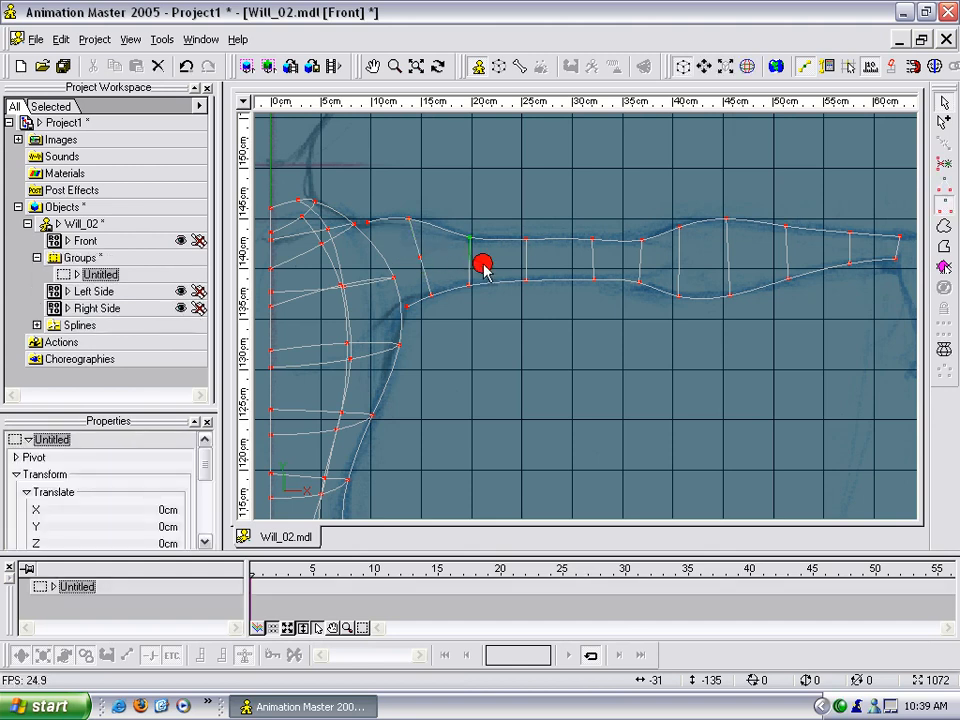
left_click(533, 258)
left_click(593, 258)
left_click(640, 258)
left_click(679, 256)
left_click(730, 256)
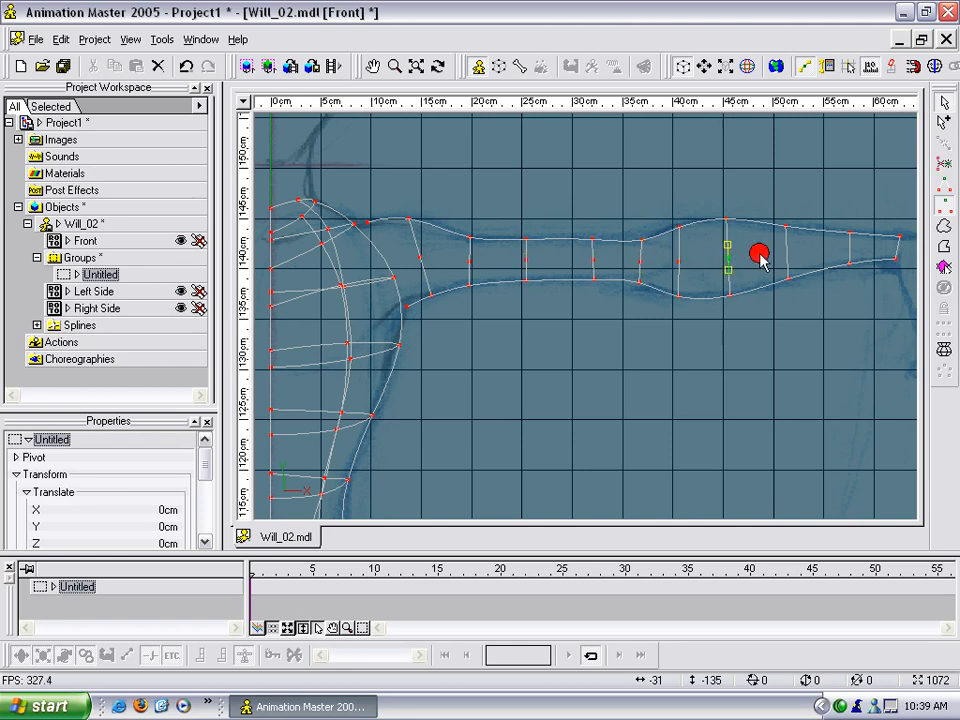
left_click(787, 257)
left_click(849, 250)
left_click(897, 248)
left_click(872, 288)
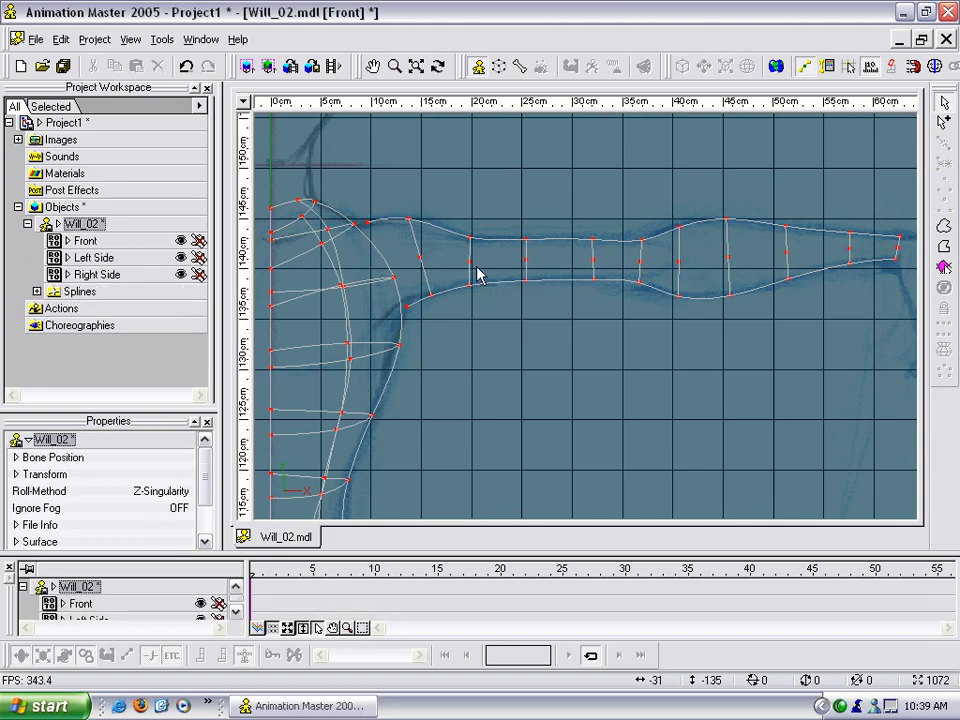
- Draw a lengthwise spline through the middle points of all cross splines, from the shoulder to the wrist
key("a")
left_click_drag(450, 265, 641, 262)
left_click_drag(670, 265, 788, 253)
left_click_drag(846, 251, 850, 249)
left_click_drag(889, 248, 898, 248)
key("Escape")
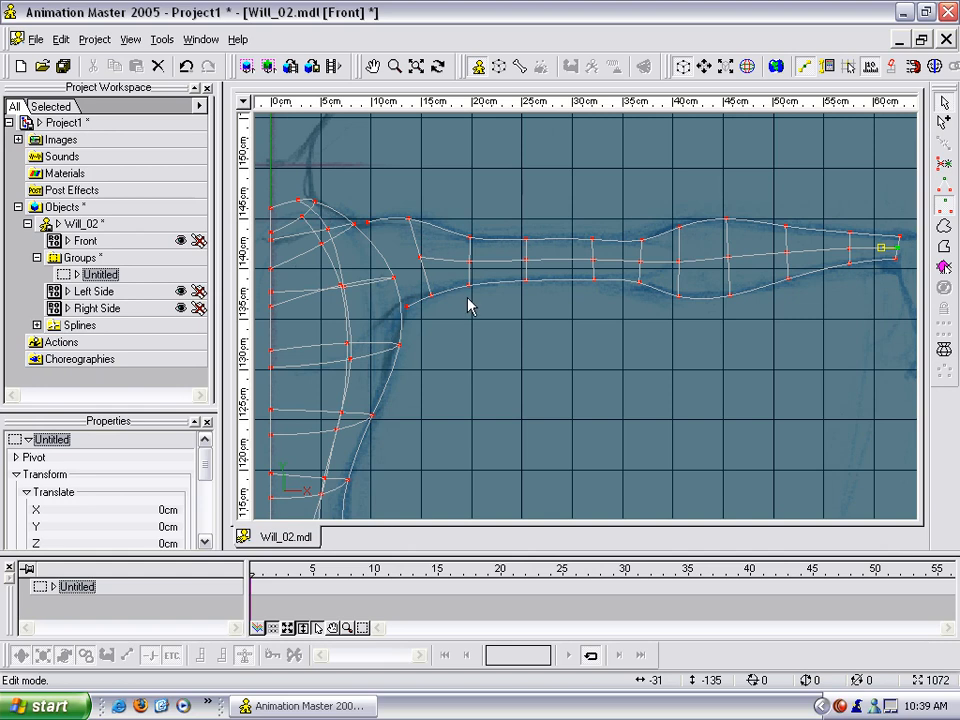
- Show the torso and arm in shaded display from an angled view
key("t")
left_click_drag(602, 265, 555, 290)
middle_click_drag(588, 238, 740, 270)
scroll(672, 263, "up", 3)
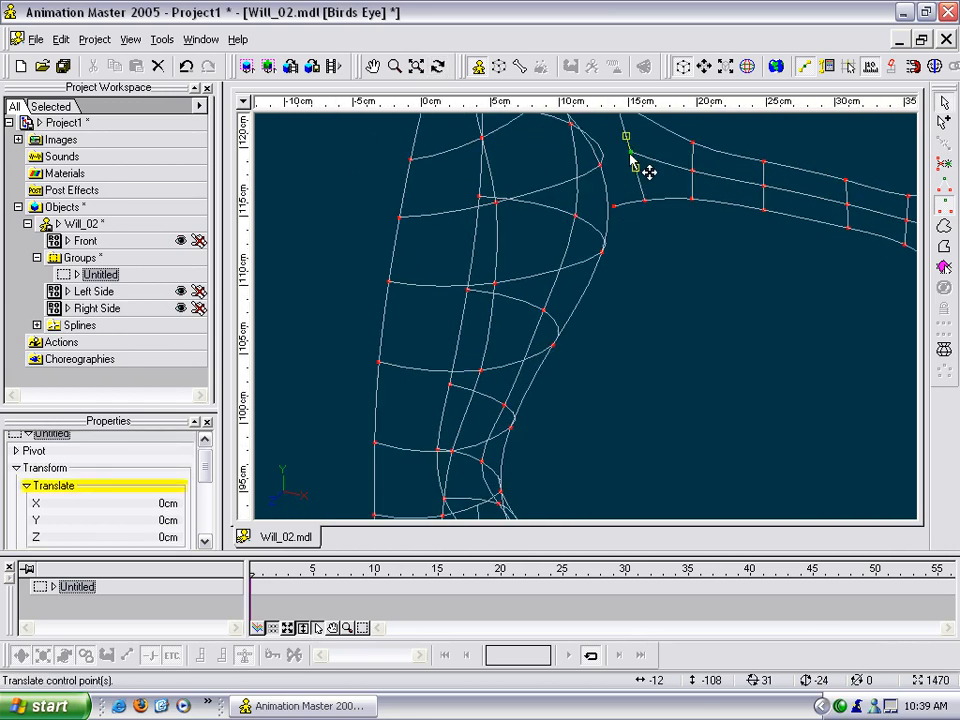
key("0")
key("m")
left_click_drag(541, 293, 533, 293)
scroll(484, 313, "down", 6)
middle_click_drag(533, 293, 449, 319)
- Select the whole connected arm mesh and flip its surface normals
left_click_drag(598, 245, 698, 354)
key("slash")
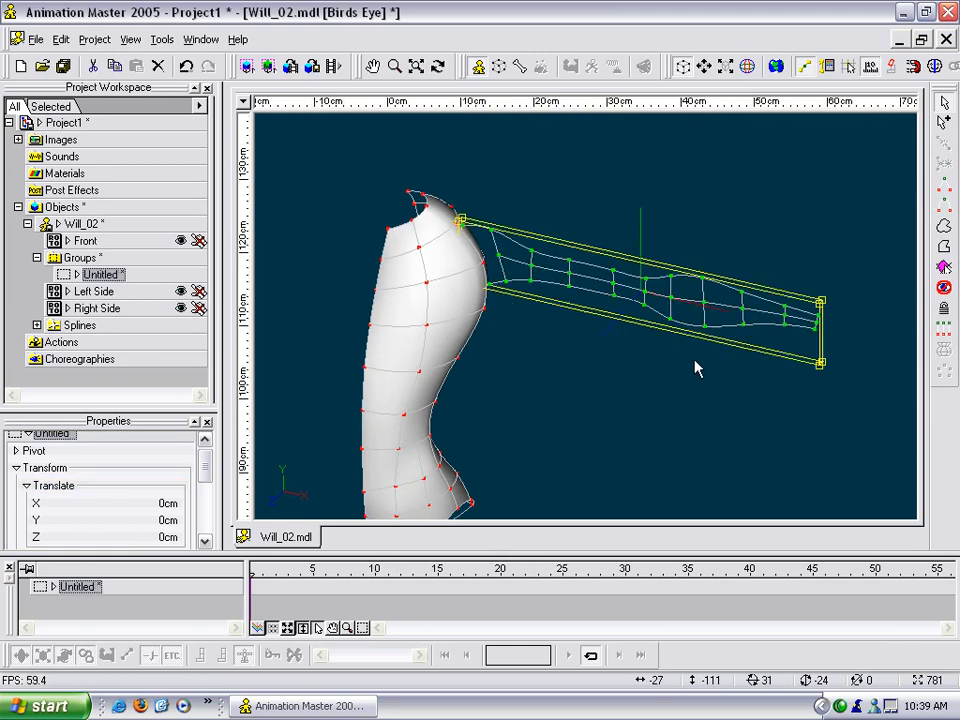
key("f")
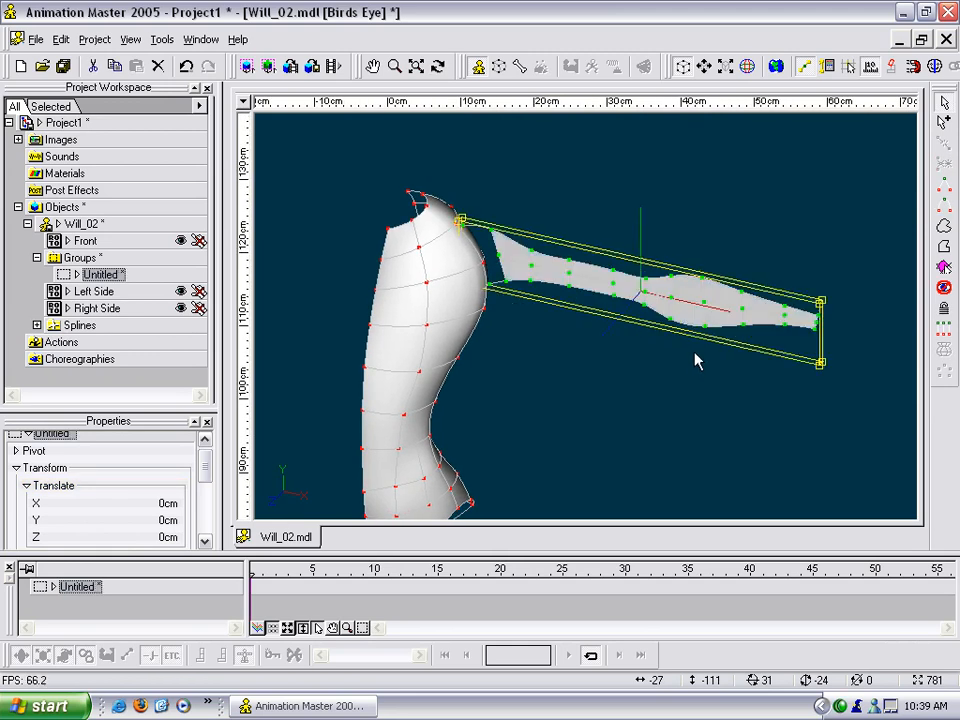
left_click(692, 238)
scroll(657, 284, "up", 4)
middle_click_drag(648, 310, 651, 319)
scroll(537, 330, "up", 3)
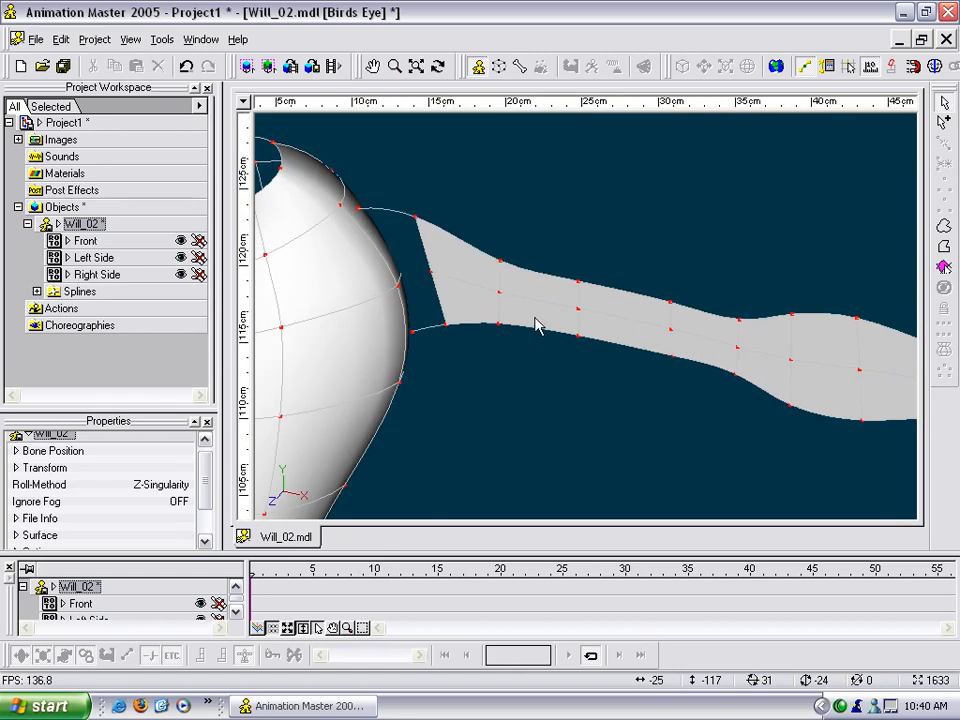
- Pull the arm's middle points forward along Z, from the shoulder down the forearm, to give the front half a rounded shape
left_click(499, 292)
key("t")
left_click_drag(576, 300, 549, 298)
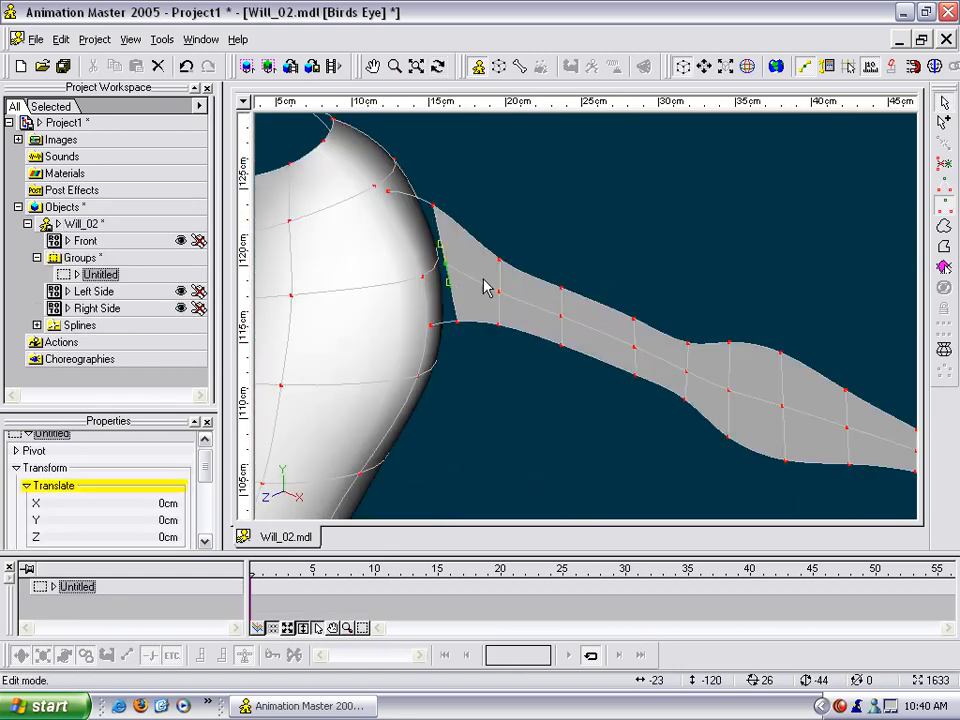
left_click_drag(445, 269, 487, 297)
left_click_drag(561, 316, 538, 331)
left_click_drag(632, 349, 618, 365)
left_click_drag(684, 371, 729, 404)
key("t")
key("t")
left_click_drag(708, 323, 690, 256)
mouse_move(714, 381)
left_mouse_down()
mouse_move(705, 380)
mouse_move(754, 394)
mouse_move(791, 384)
mouse_move(775, 383)
mouse_move(859, 390)
mouse_move(821, 381)
mouse_move(784, 394)
mouse_move(703, 382)
mouse_move(796, 396)
mouse_move(701, 383)
mouse_move(726, 393)
mouse_move(707, 369)
mouse_move(722, 396)
mouse_move(716, 390)
left_mouse_up()
key("t")
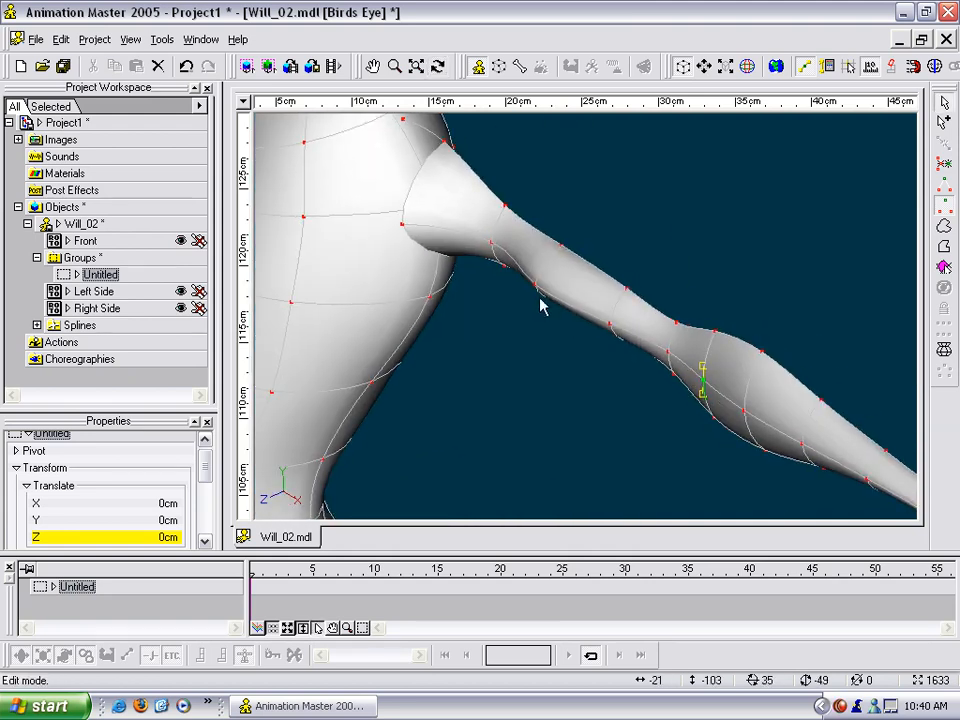
- Fine-tune the depth of the upper arm's middle point next to the shoulder, checking the shape from different angles
left_click_drag(491, 245, 488, 248)
key("t")
left_click_drag(488, 248, 530, 230)
left_click(505, 212)
key("t")
left_click(624, 276)
key("t")
- Duplicate the whole arm in the right view as a copy mirrored front to back, placed directly behind the original half
left_click_drag(615, 268, 620, 420)
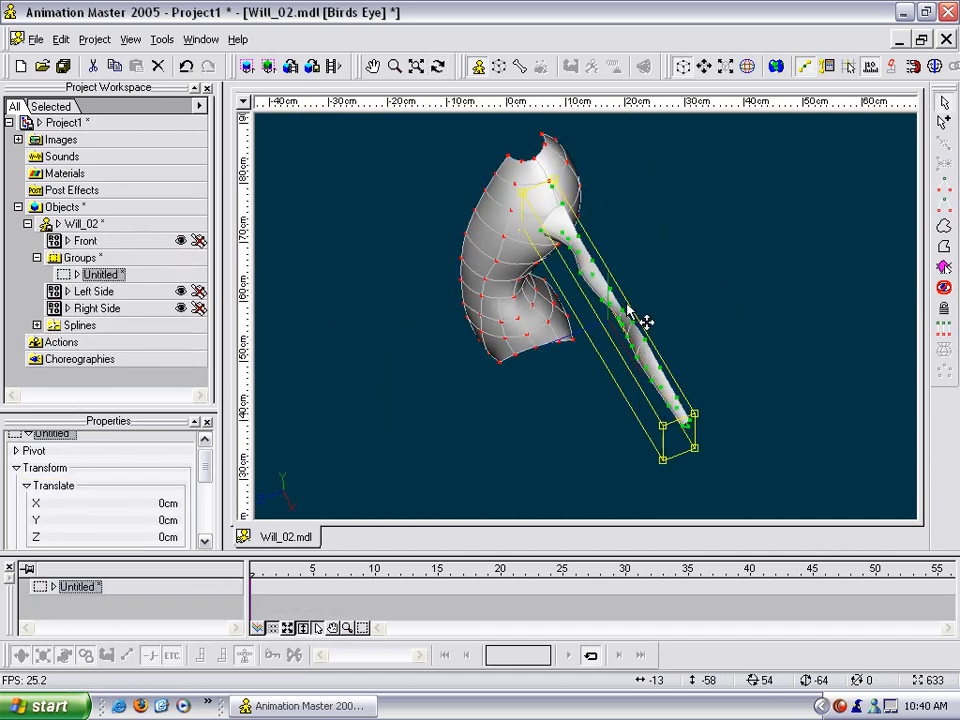
key("4")
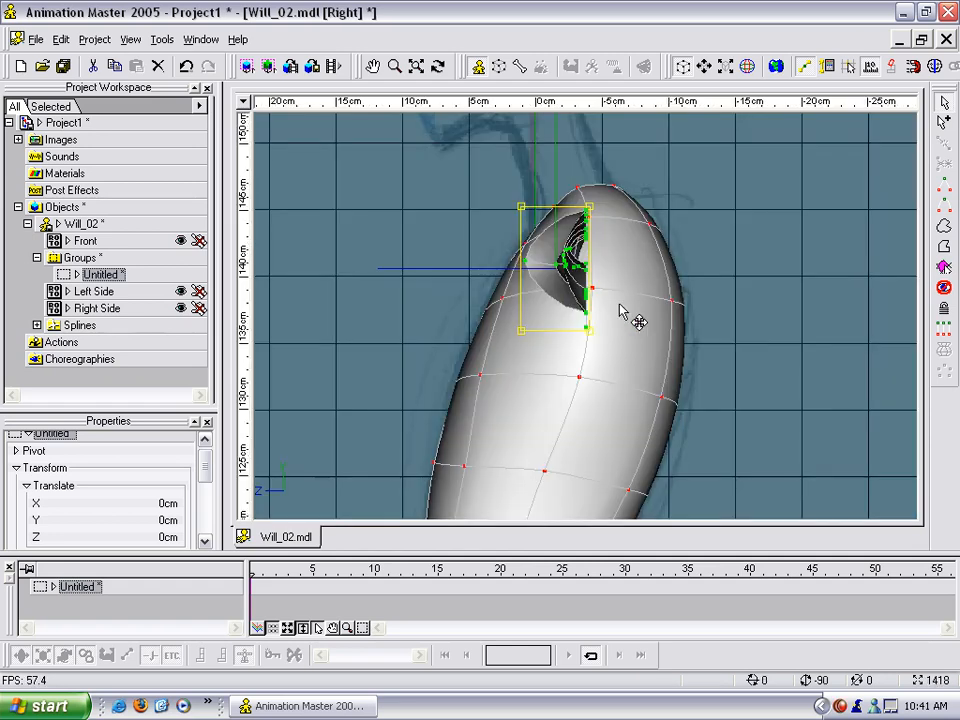
key("ctrl+c")
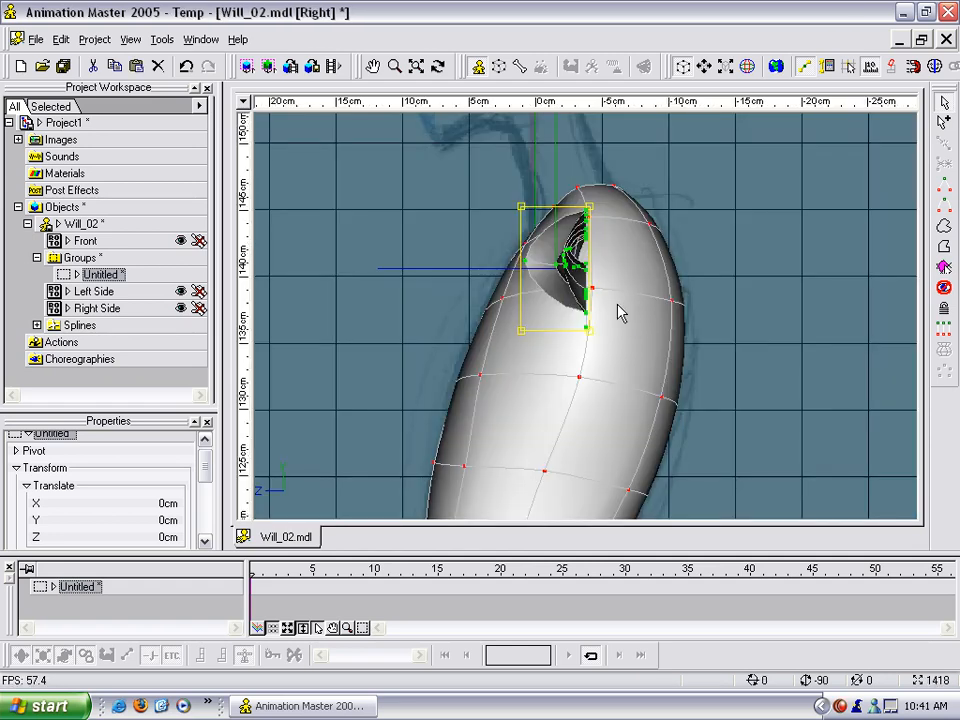
key("ctrl+v")
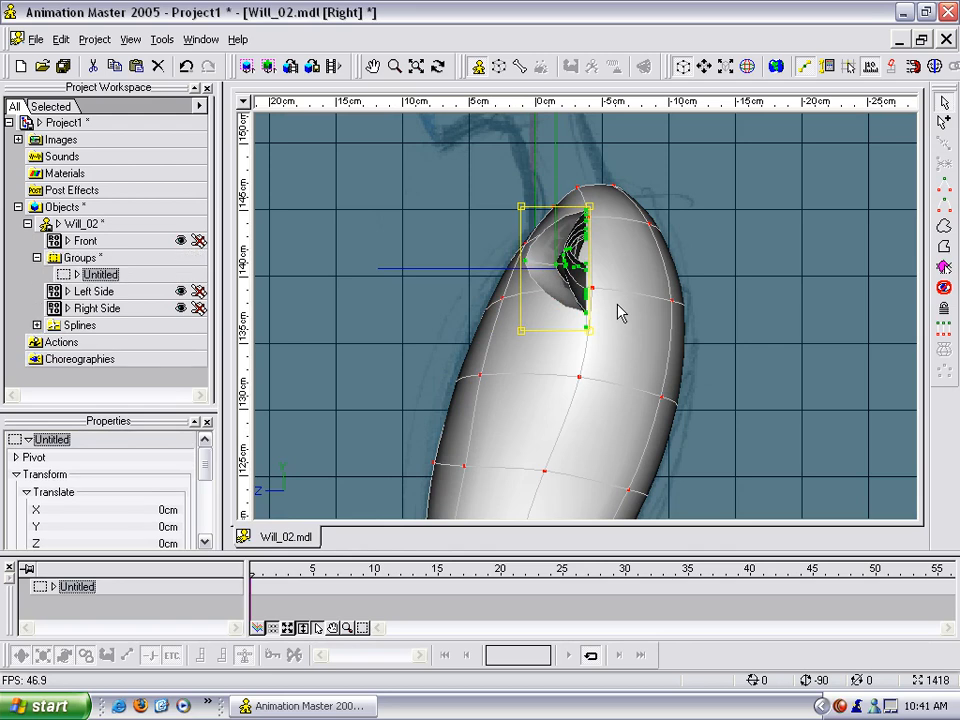
right_click(562, 242)
mouse_move(604, 315)
left_click(784, 352)
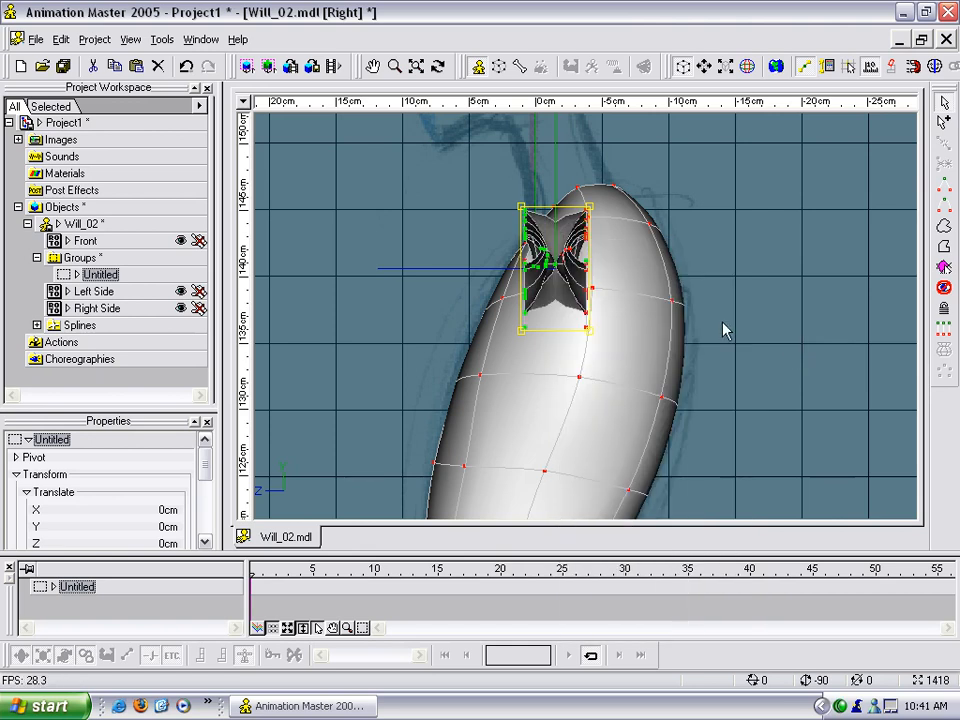
left_click_drag(604, 285, 658, 271)
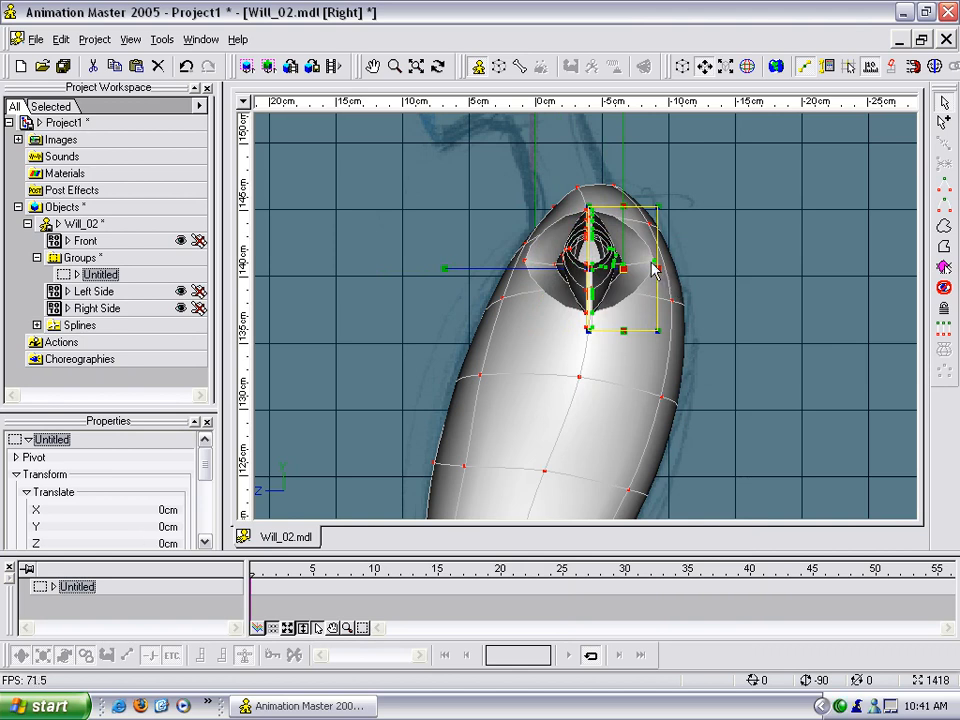
- Isolate the mirrored arm copy by hiding the rest of the model
key("t")
left_click_drag(654, 257, 693, 243)
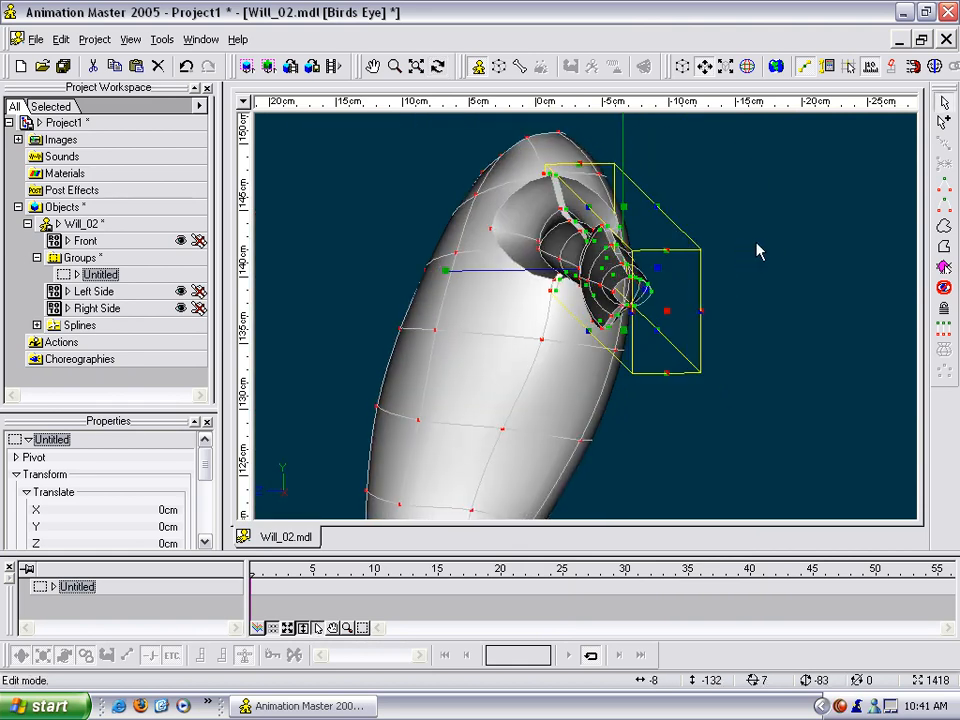
key("Delete")
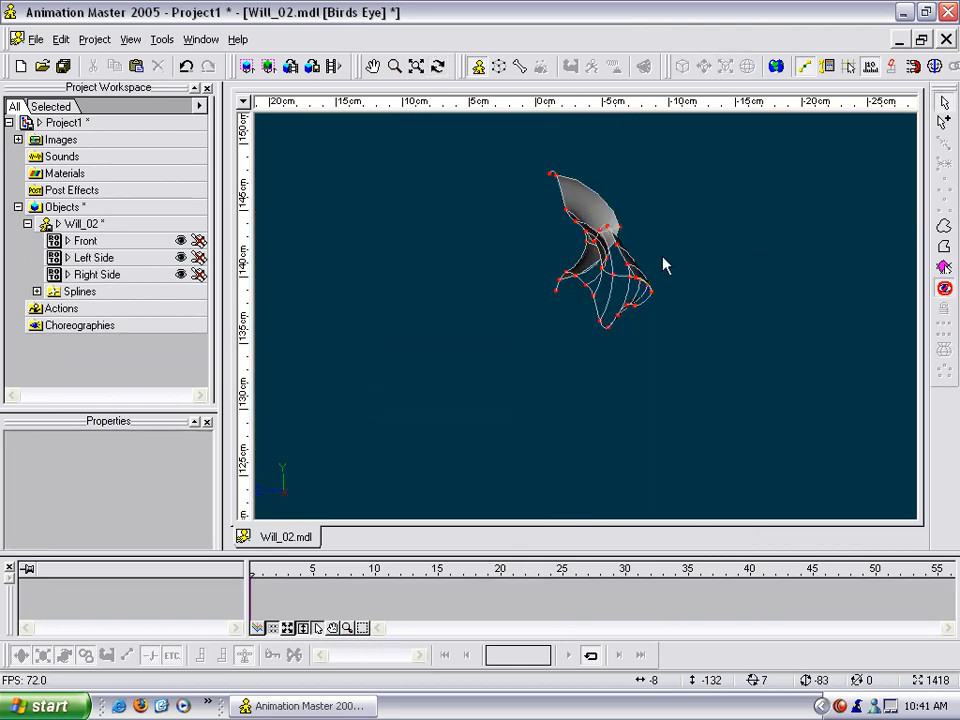
key("ctrl+z")
mouse_move(598, 250)
left_mouse_down()
mouse_move(628, 268)
mouse_move(610, 256)
left_mouse_up()
left_click(569, 253)
scroll(568, 253, "up", 2)
middle_click_drag(567, 252, 563, 275)
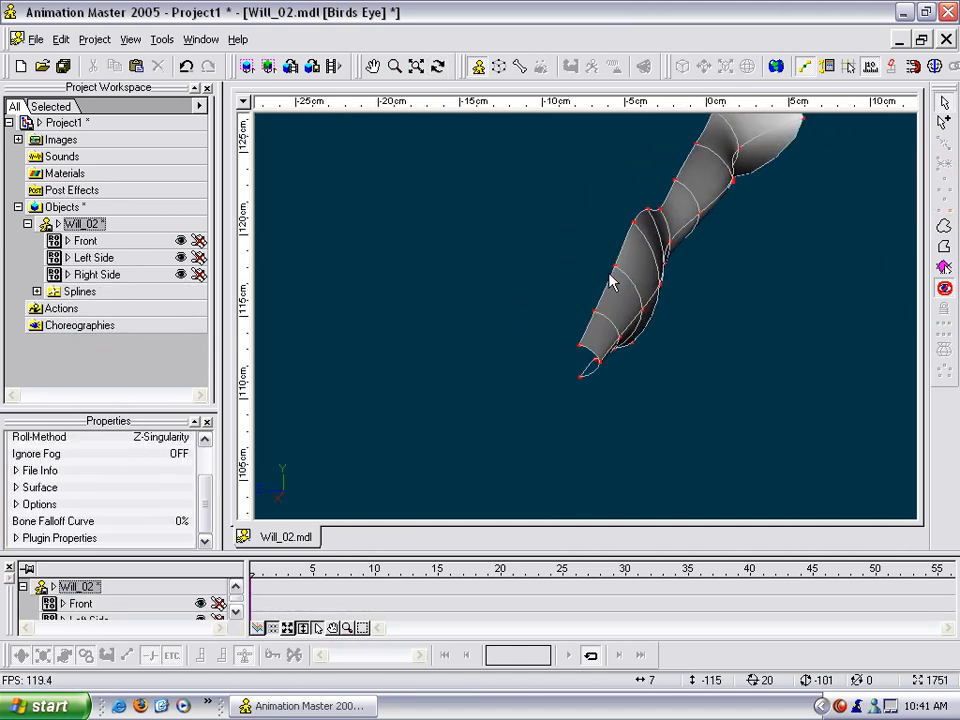
- Select the entire upper edge spline of the mirrored arm half and delete it
left_click(612, 283)
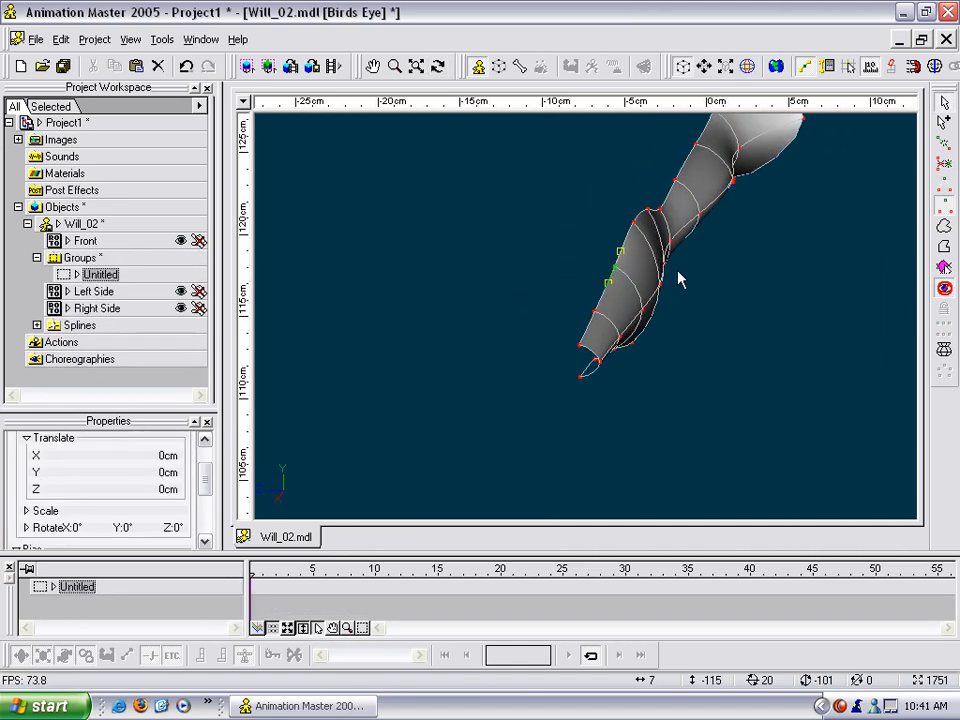
left_click(597, 276)
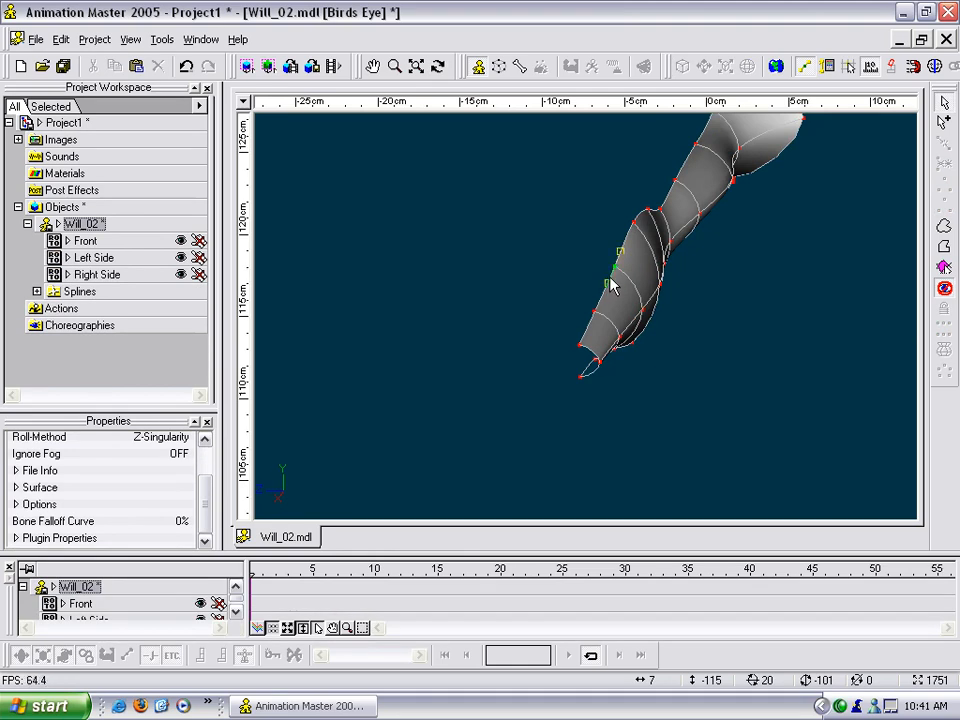
left_click(612, 285)
key("comma")
middle_click_drag(610, 284, 511, 390)
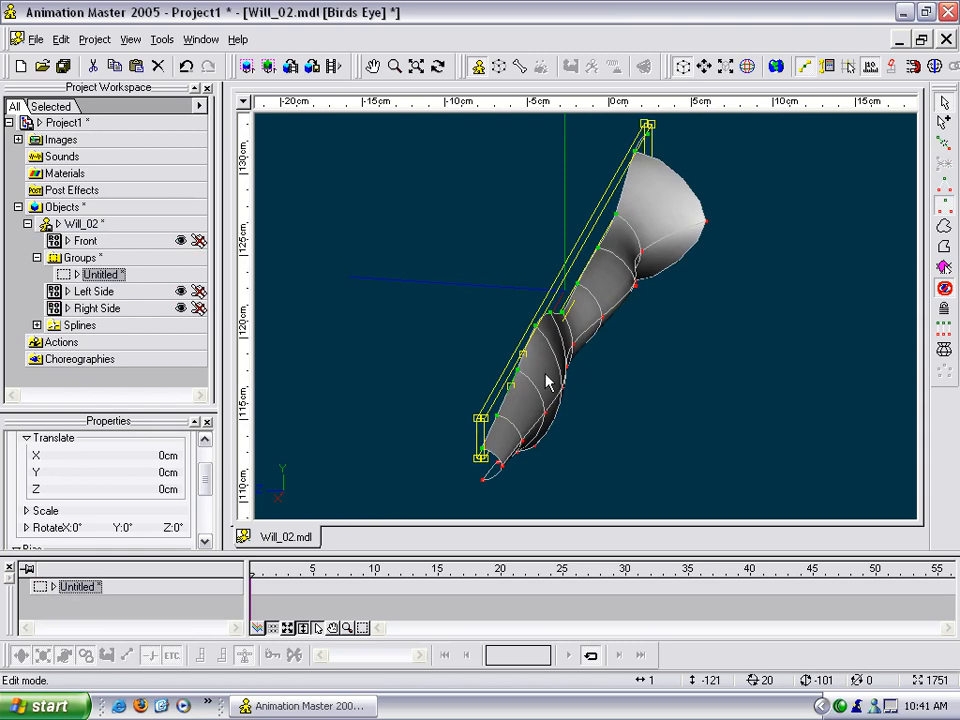
key("Delete")
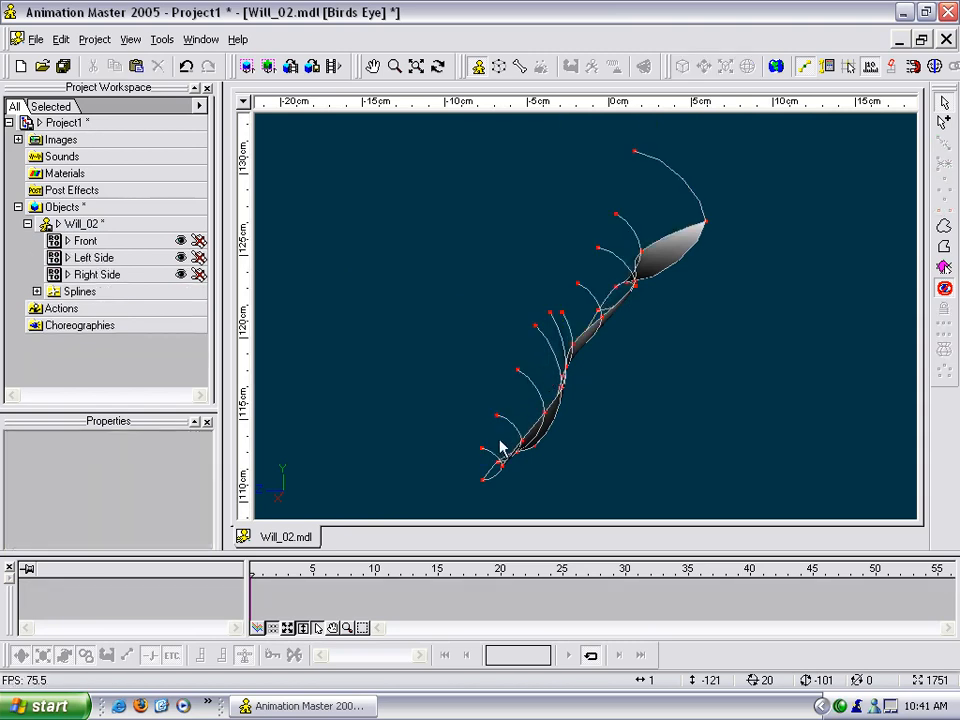
- Select the entire lower edge spline of the mirrored arm half and delete it
left_click(484, 479)
key("t")
left_click_drag(539, 436, 571, 388)
key("m")
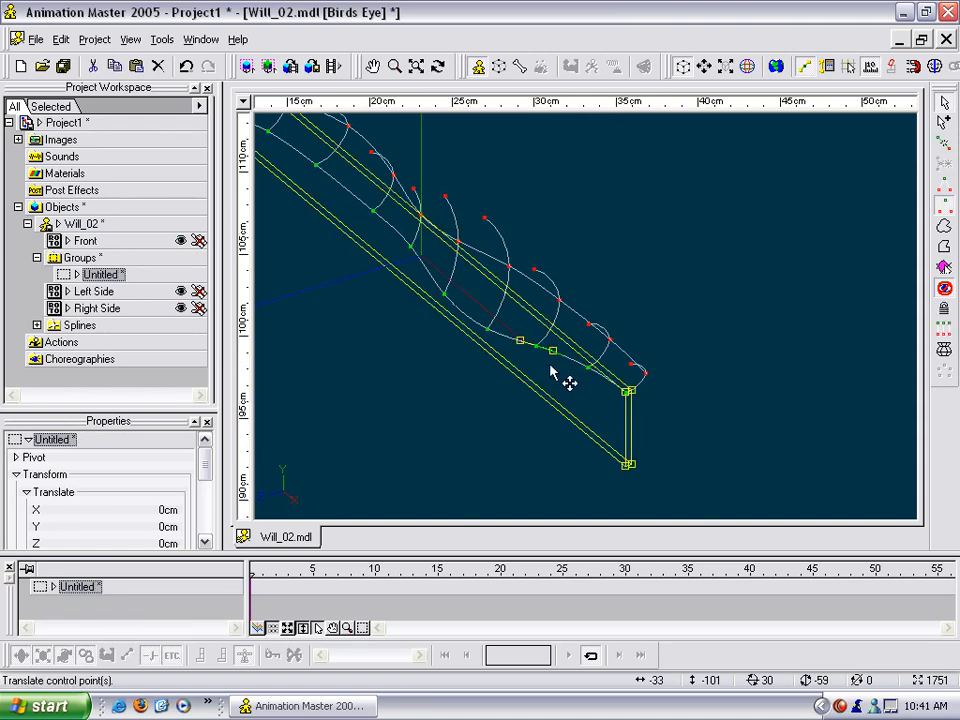
key("Delete")
- Unhide the full model, select both arm halves and hide everything else
key("h")
scroll(538, 350, "down", 4)
key("t")
mouse_move(537, 340)
left_mouse_down()
mouse_move(521, 333)
mouse_move(593, 338)
left_mouse_up()
left_click_drag(671, 304, 540, 455)
key("slash")
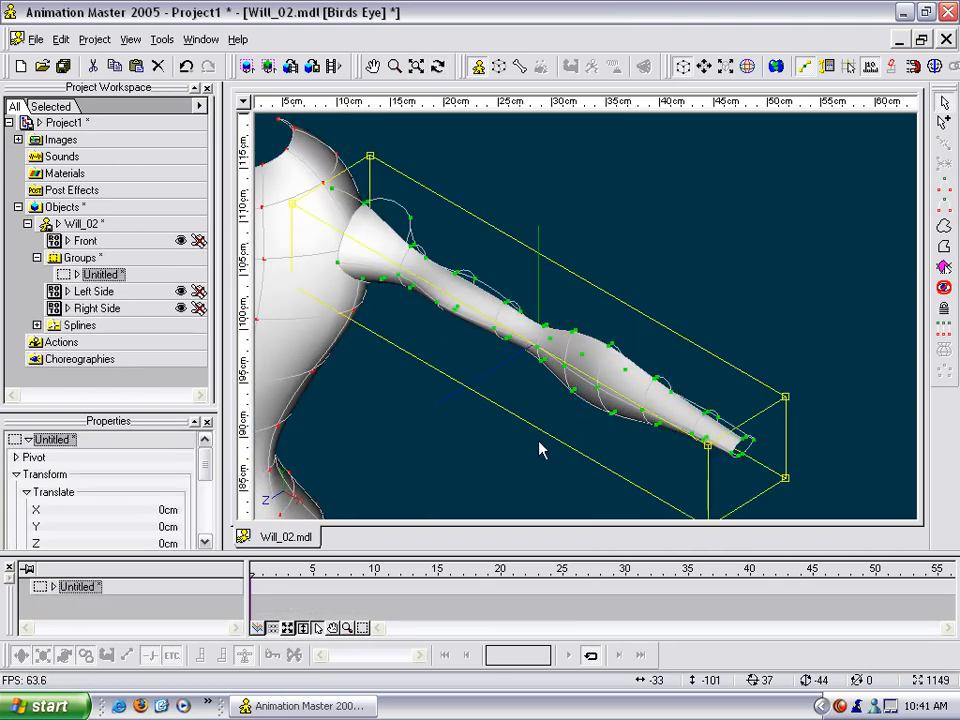
key("h")
- Examine the gap between the front and back arm halves at the open wrist end and its loose ring points
key("m")
left_click_drag(496, 380, 518, 333)
key("t")
left_click(448, 260)
key("t")
left_click_drag(461, 259, 426, 276)
scroll(421, 300, "down", 1)
middle_click_drag(418, 312, 533, 256)
scroll(533, 257, "up", 5)
middle_click_drag(439, 385, 544, 320)
scroll(544, 320, "up", 5)
left_click(562, 418)
left_click(484, 390)
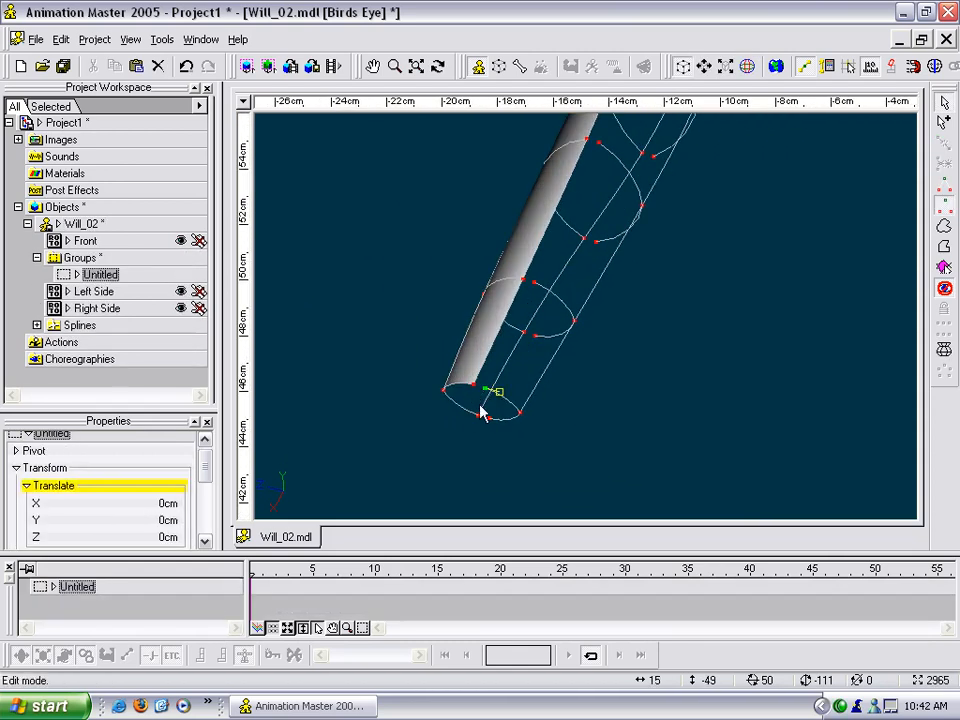
left_click(490, 416)
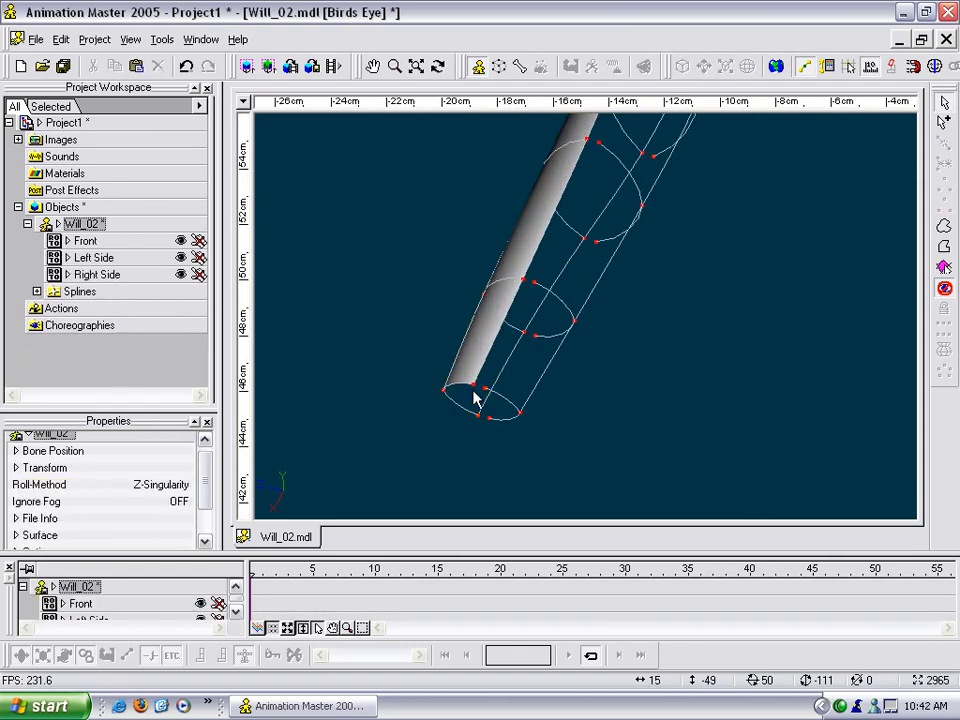
scroll(476, 400, "up", 2)
middle_click_drag(476, 403, 626, 300)
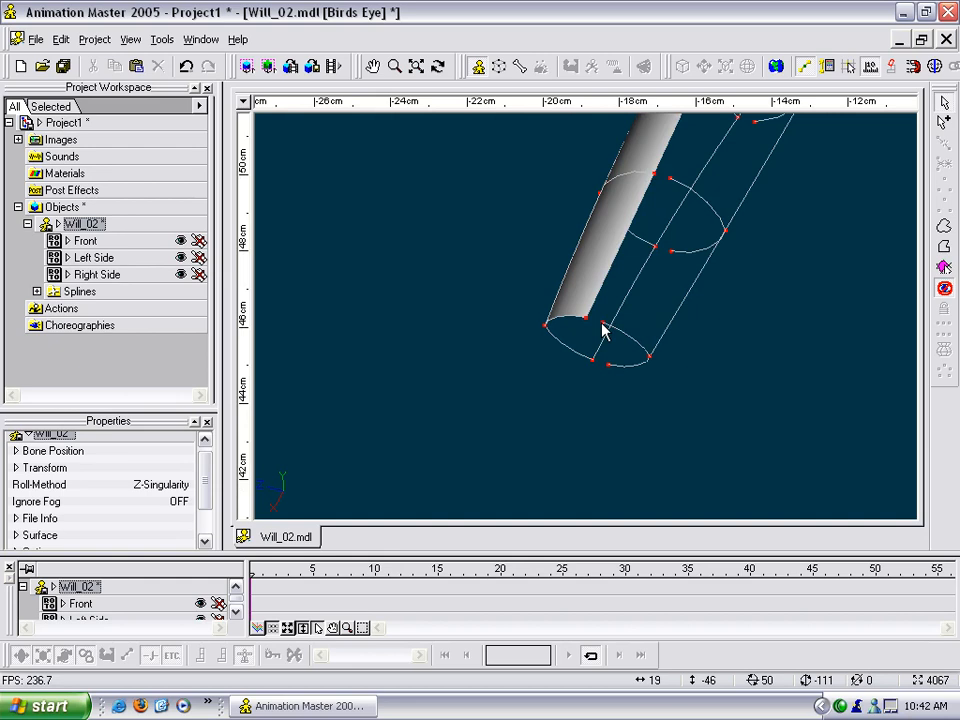
- Try to attach the upper loose end of the back half's wrist ring directly to the front half's edge point, and undo it
left_click(603, 327)
left_click_drag(587, 323, 586, 320)
right_click(587, 320)
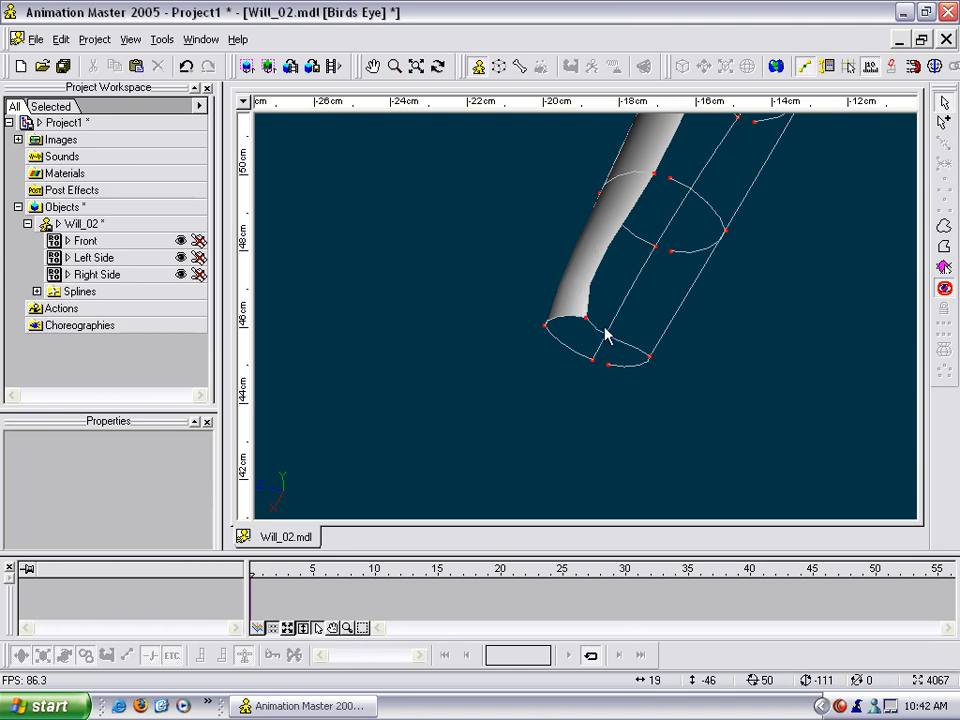
left_click(596, 334)
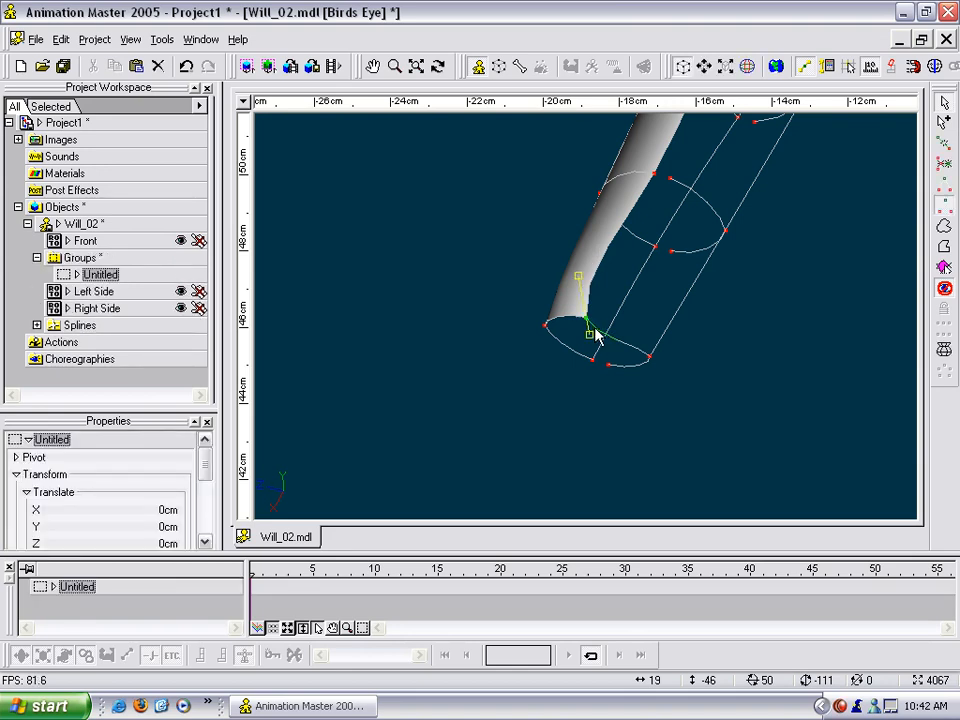
key("ctrl+z")
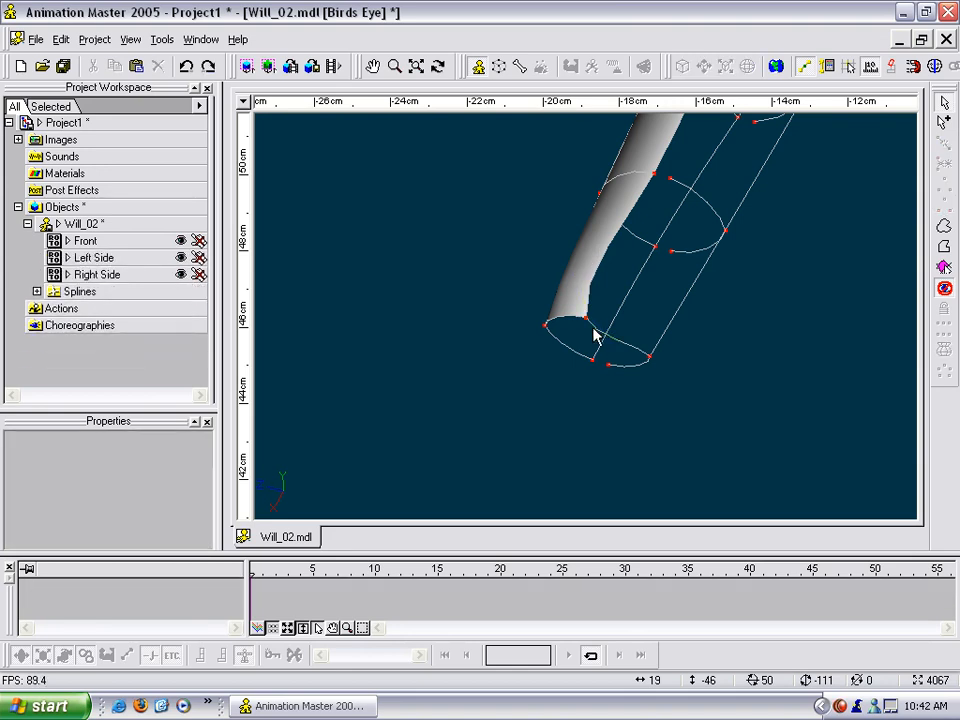
key("ctrl+z")
- Lay the back half's upper wrist point over the front half's matching point without attaching it, and pull it off again
mouse_move(602, 326)
left_mouse_down()
mouse_move(612, 331)
mouse_move(587, 319)
left_mouse_up()
left_click(583, 329)
left_click(587, 319)
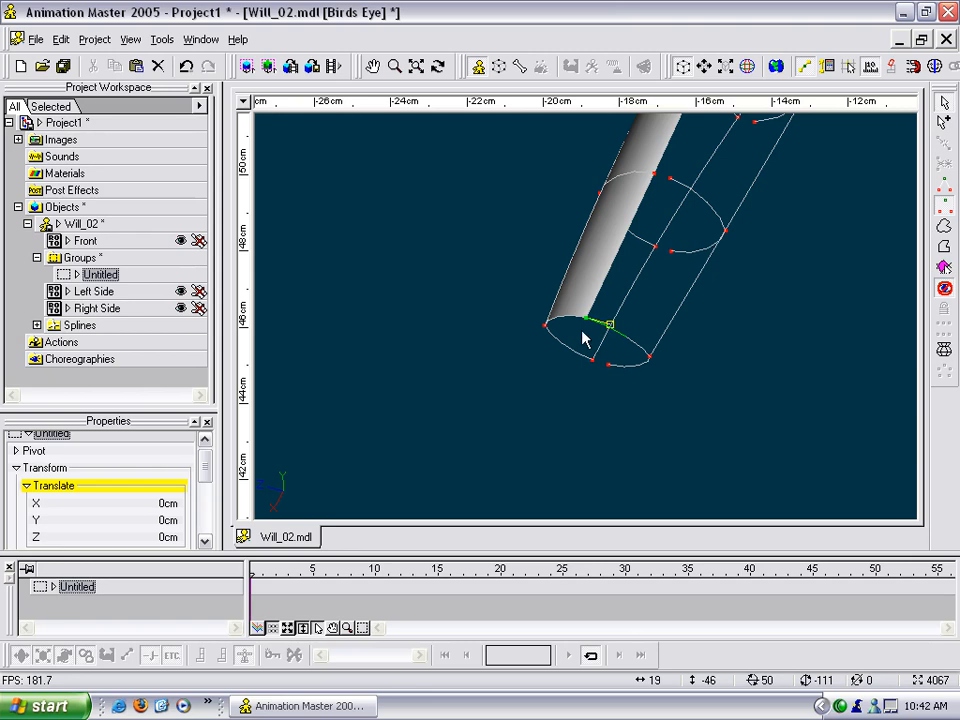
mouse_move(598, 326)
left_mouse_down()
mouse_move(628, 339)
mouse_move(593, 332)
left_mouse_up()
left_click(596, 330)
left_click(591, 322)
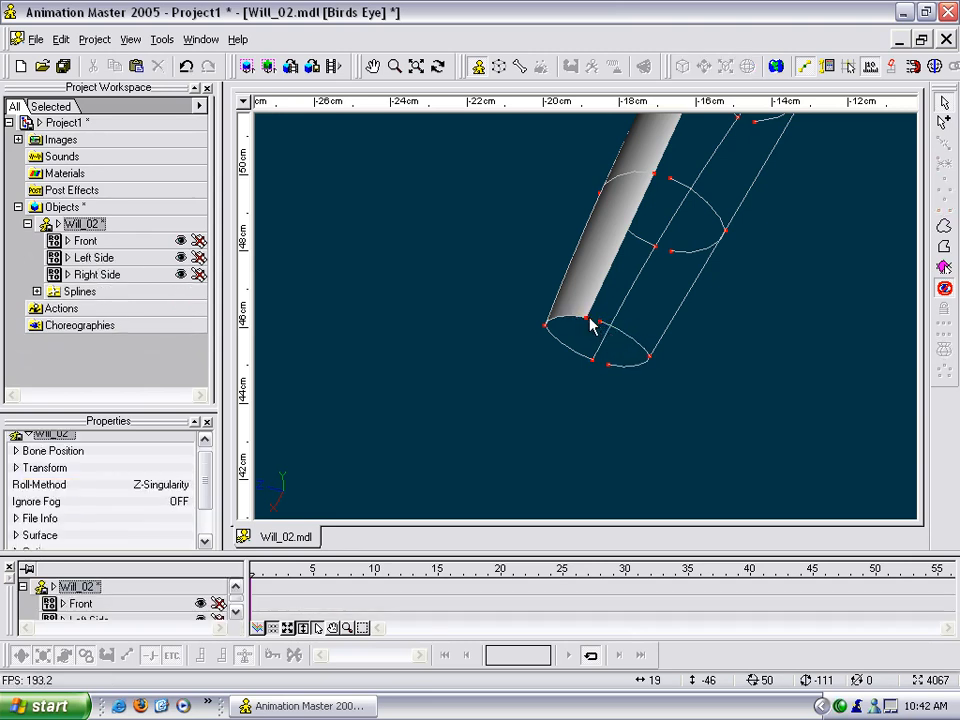
- Check which spline, the wrist ring or the lengthwise edge, gets picked at the front half's upper wrist point
left_click(589, 319)
left_click(591, 330)
left_click(591, 330)
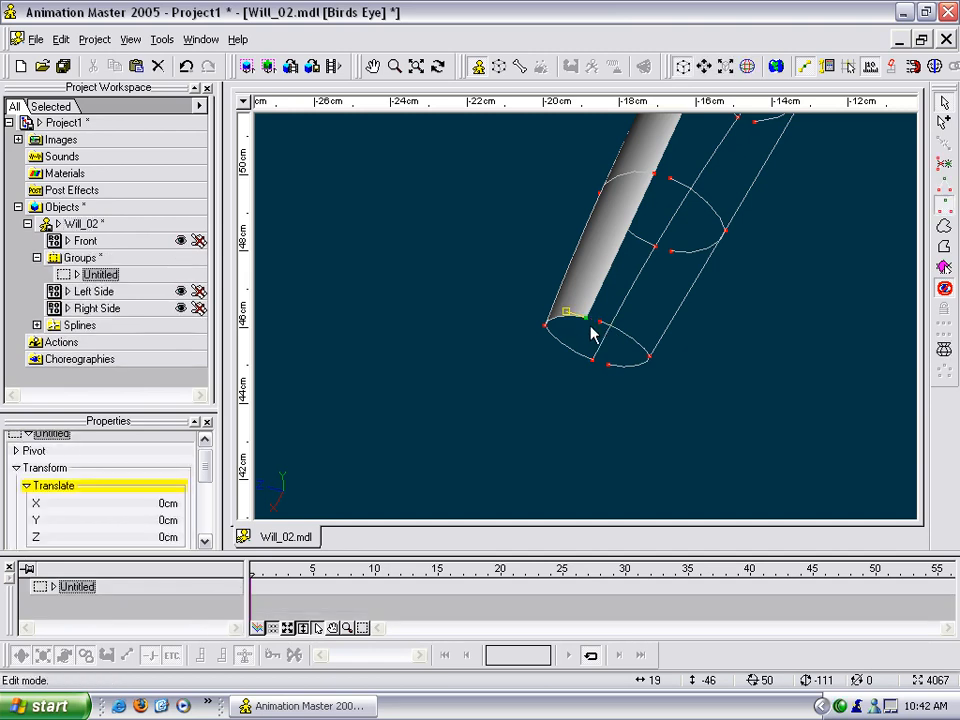
left_click(585, 329)
left_click(577, 323)
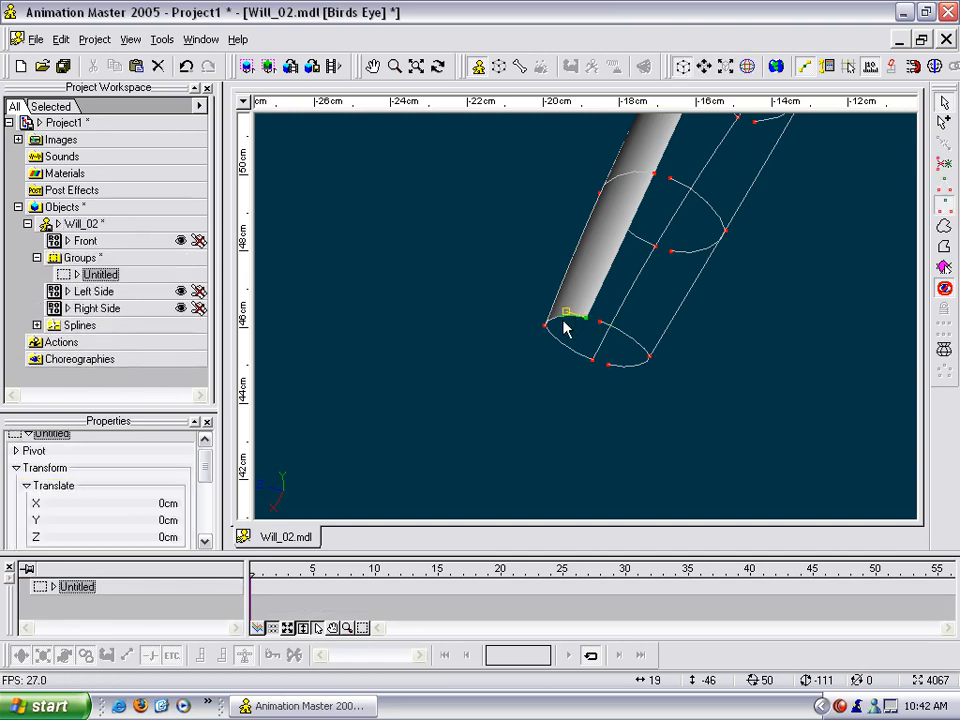
left_click(591, 327)
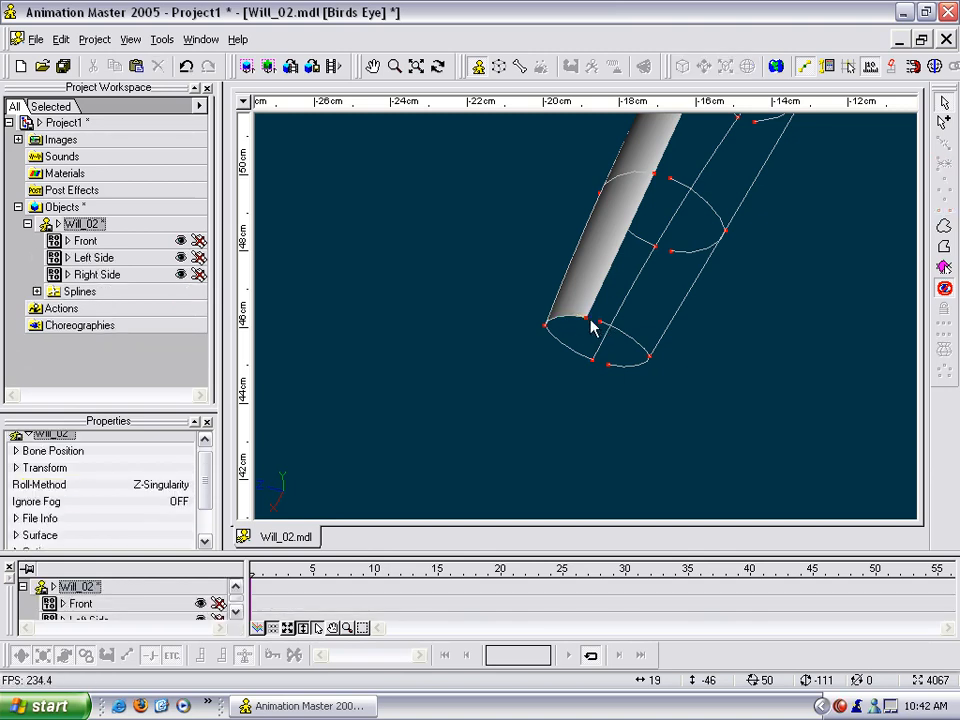
left_click(585, 321)
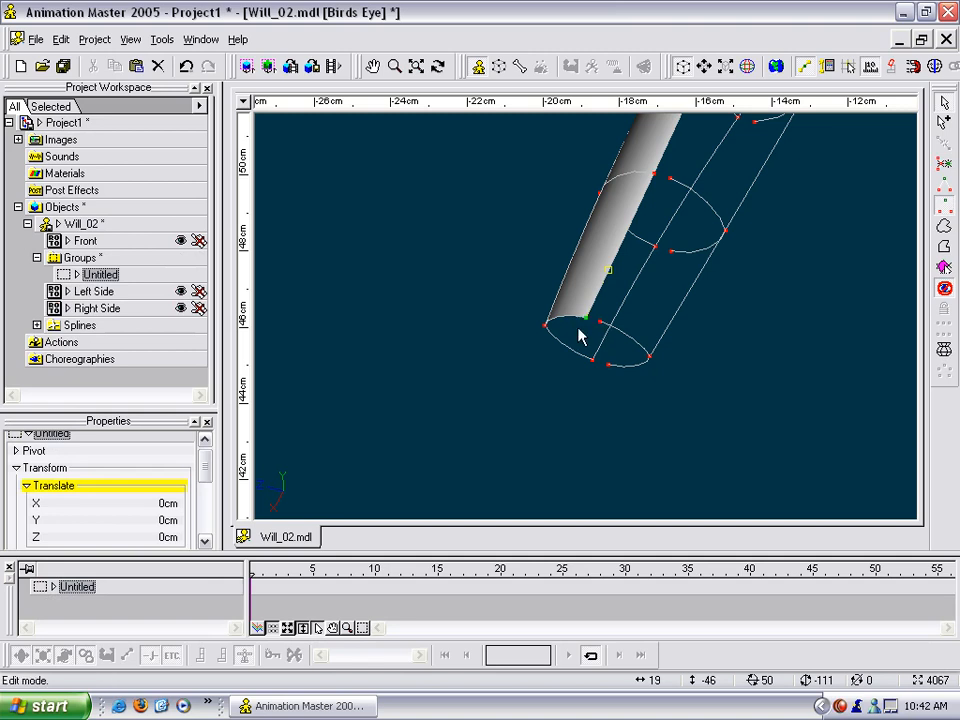
left_click(594, 333)
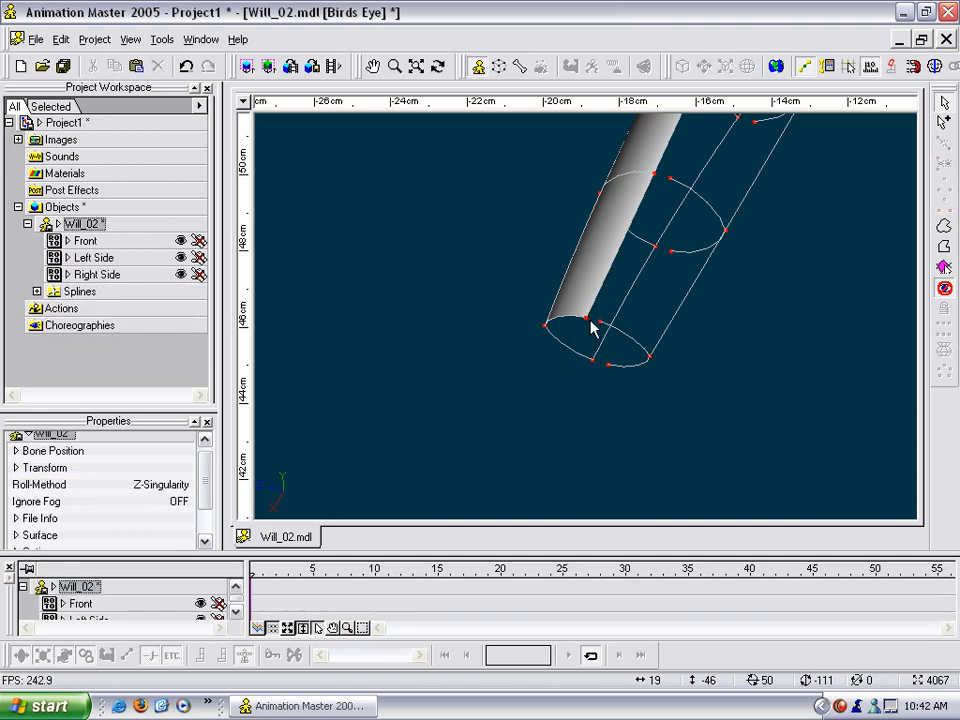
- Extrude the front wrist ring from its upper end, attach it to the back half's end point, and delete the extra point
left_click(590, 321)
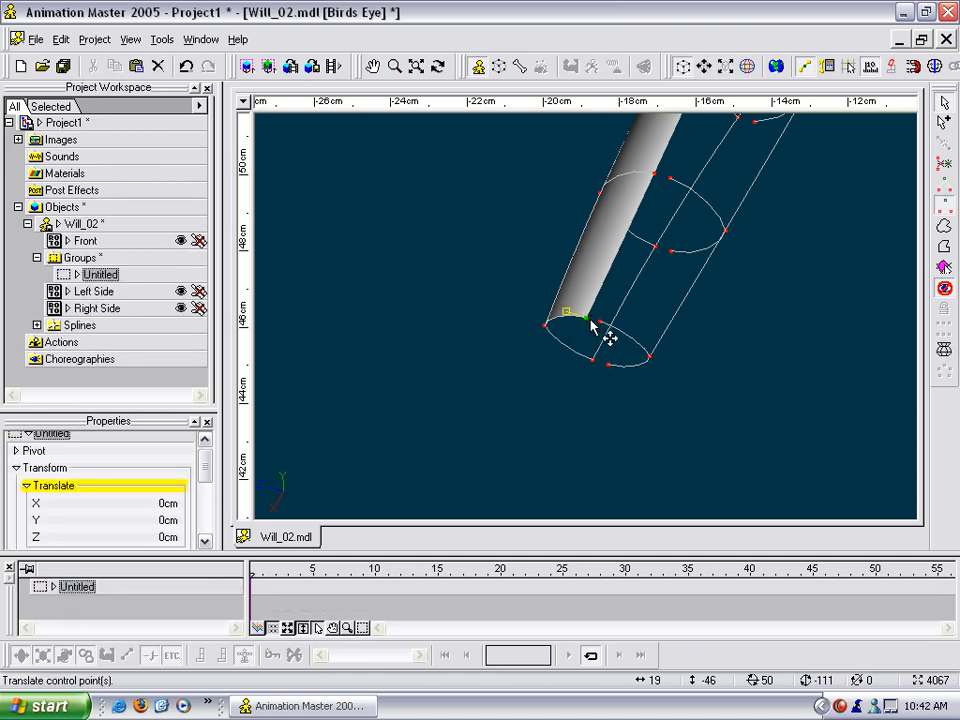
scroll(592, 327, "up", 5)
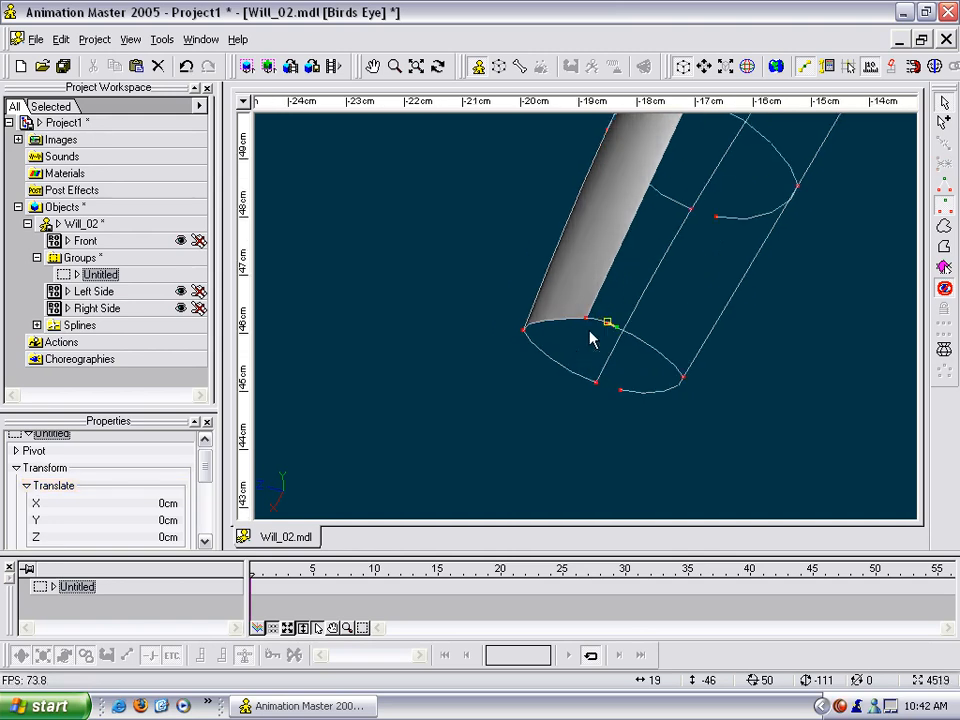
mouse_move(630, 305)
left_mouse_down()
mouse_move(595, 326)
mouse_move(619, 304)
left_mouse_up()
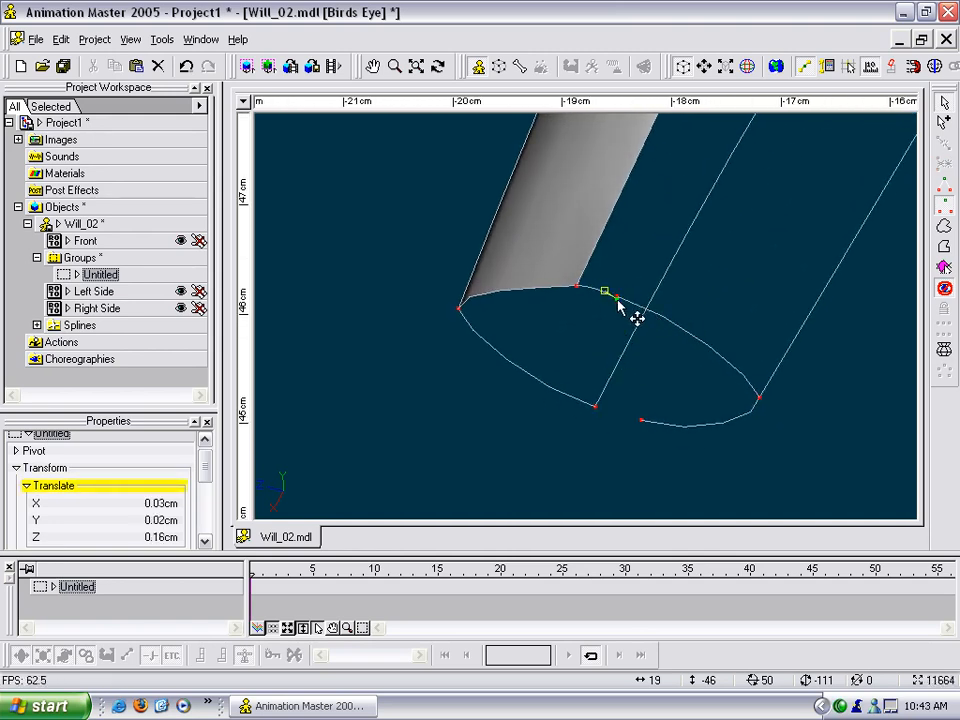
left_click(622, 310)
left_click(620, 305)
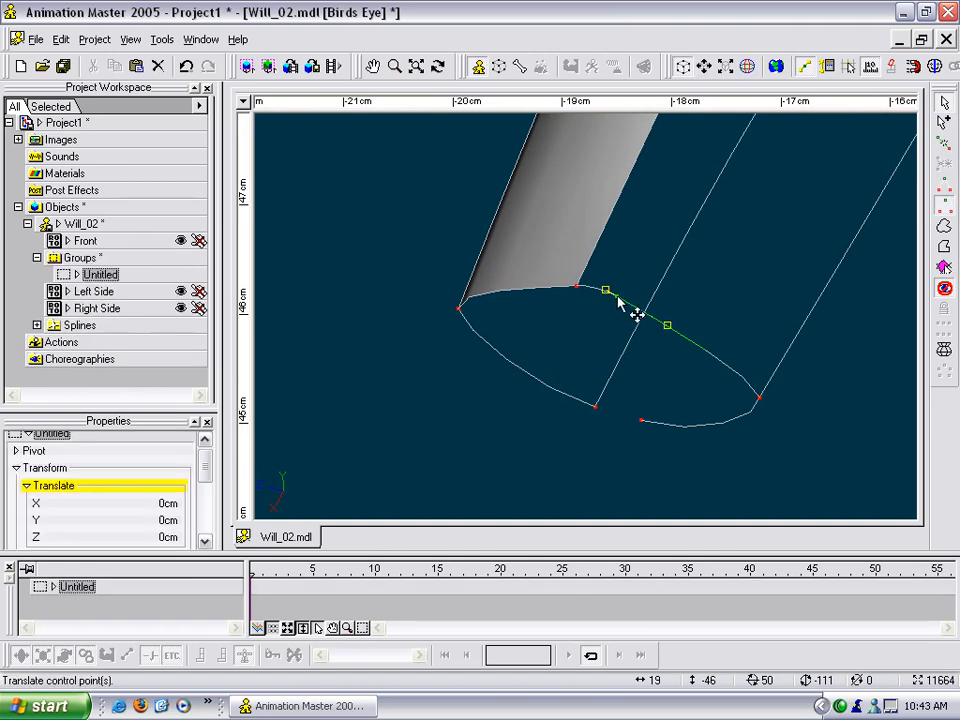
left_click(625, 375)
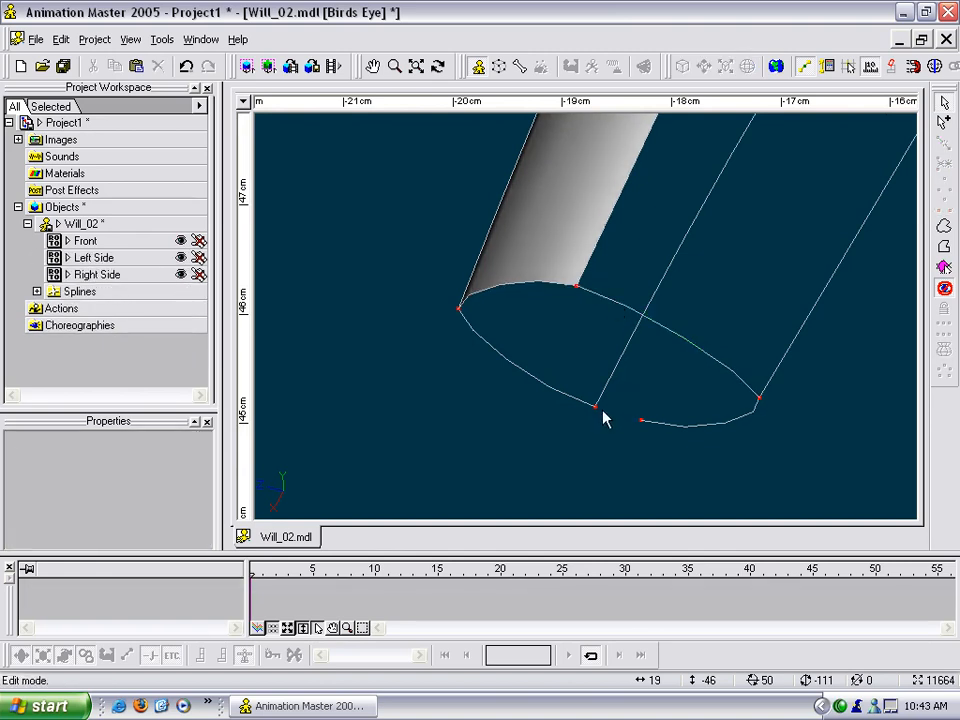
- Bridge the lower wrist gap by extruding the front ring's end, attaching it to the back half, and deleting the extra point
left_click(602, 409)
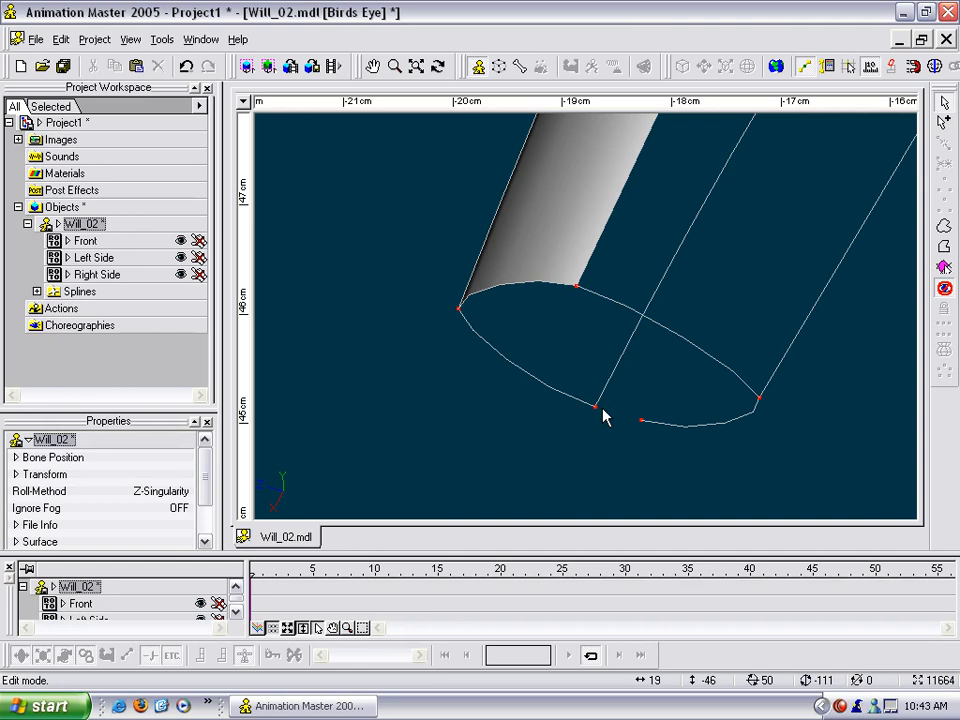
left_click(598, 409)
key("e")
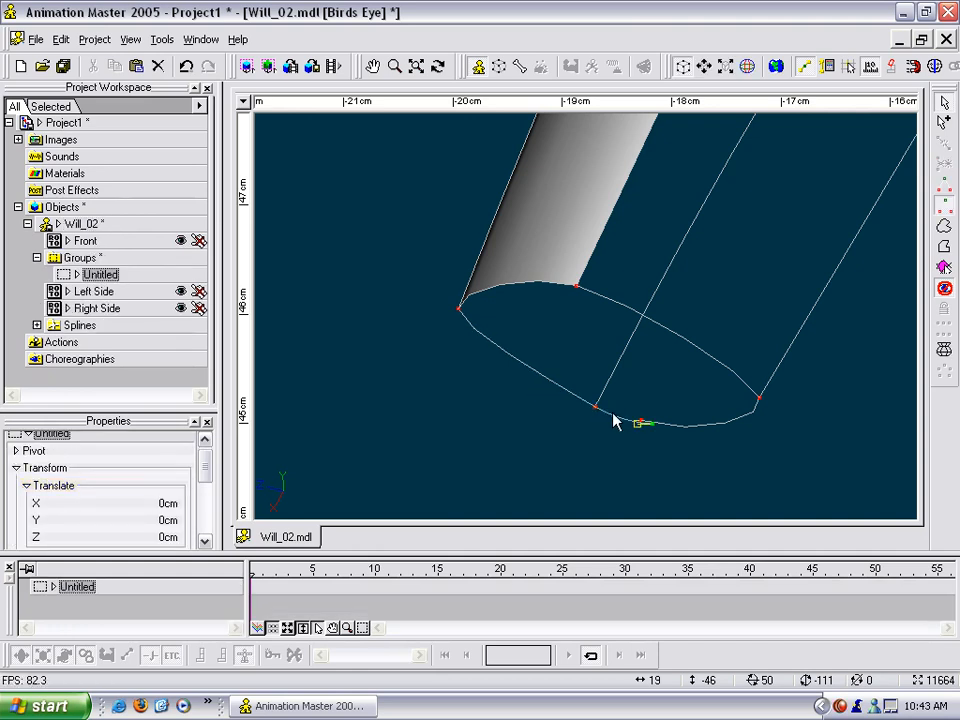
left_click_drag(652, 425, 638, 425)
right_click(640, 424)
left_click(644, 423)
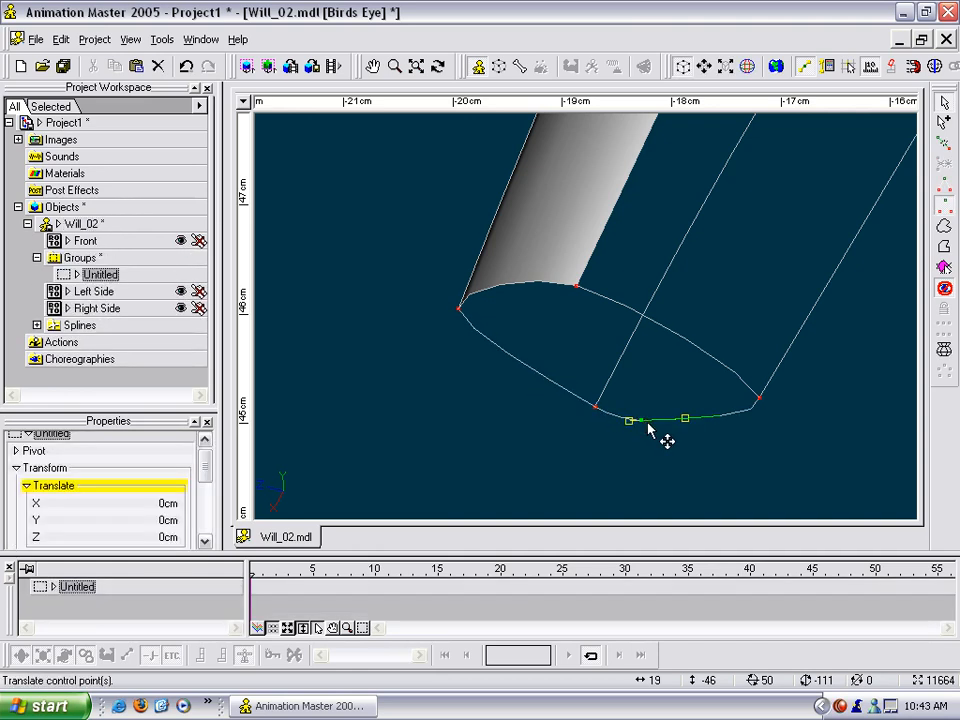
key("Delete")
- Attach the lower and upper loose ends of the back half's second ring from the wrist to the front half
middle_click_drag(734, 230, 686, 378)
middle_click_drag(741, 296, 709, 367)
left_click_drag(740, 317, 690, 306)
right_click(693, 304)
left_click(702, 302)
middle_click_drag(749, 266, 664, 405)
middle_click_drag(766, 243, 709, 362)
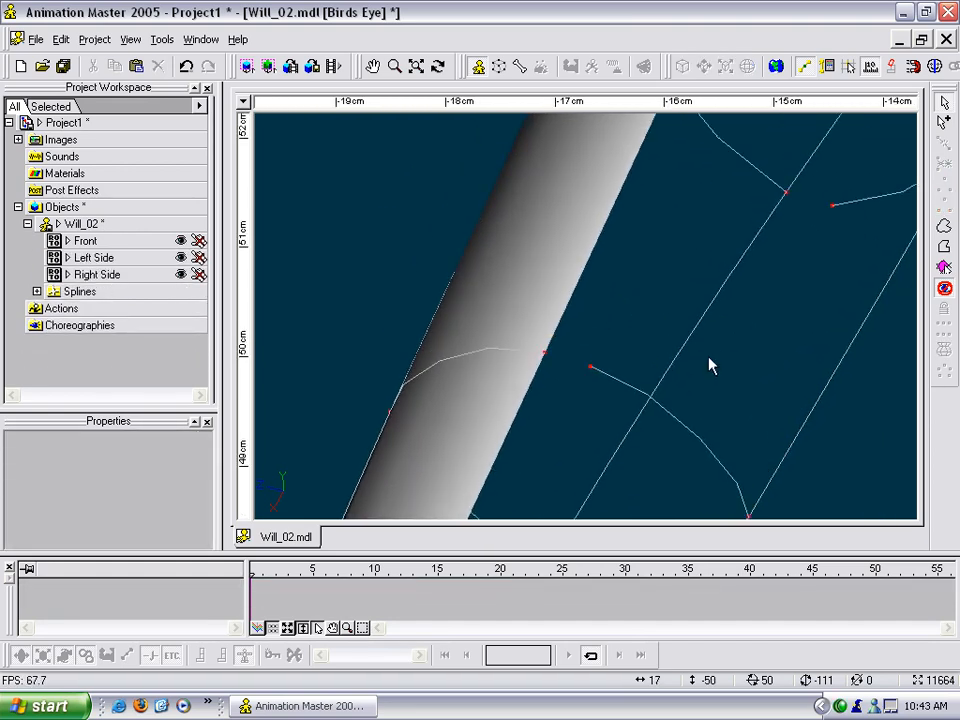
left_click_drag(591, 368, 546, 355)
right_click(547, 355)
left_click(560, 350)
- Attach both loose ends of the third ring from the wrist to the matching front edge points
middle_click_drag(739, 224, 615, 430)
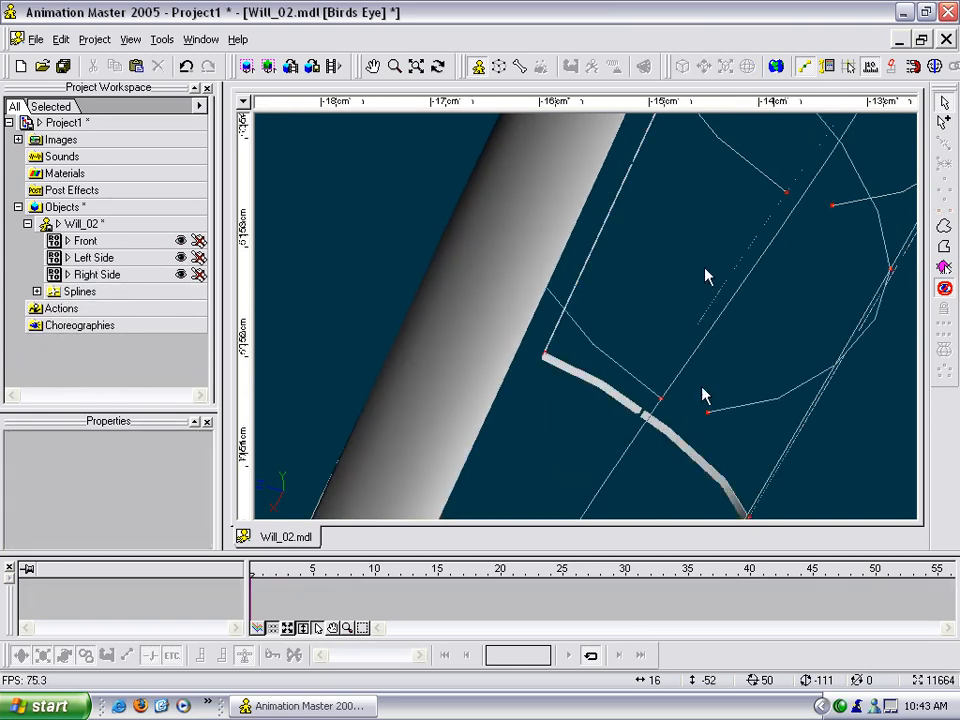
left_click_drag(707, 412, 671, 397)
right_click(667, 397)
left_click(663, 394)
middle_click_drag(724, 322, 709, 430)
middle_click_drag(708, 195, 680, 366)
left_click_drag(650, 297, 634, 294)
right_click(634, 294)
- Attach the lower and upper loose ends of the fourth ring from the wrist to the front half of the forearm
middle_click_drag(748, 328, 588, 514)
middle_click_drag(739, 495, 697, 379)
left_click_drag(690, 432, 647, 413)
right_click(647, 413)
middle_click_drag(697, 257, 611, 518)
scroll(634, 367, "down", 1)
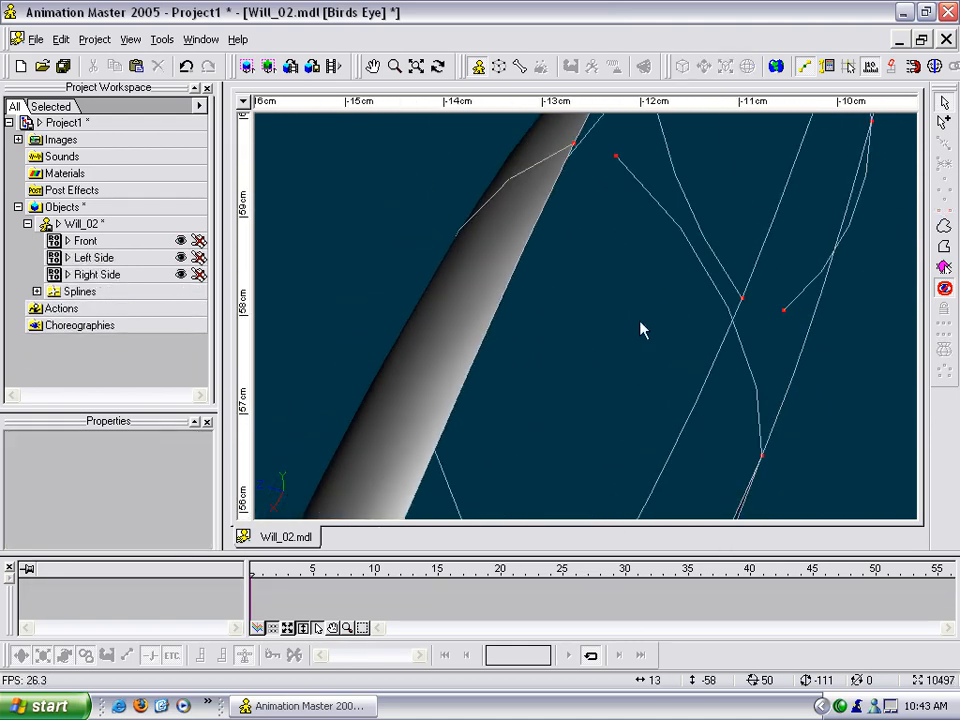
middle_click_drag(635, 175, 677, 343)
left_click_drag(664, 322, 623, 307)
right_click(623, 307)
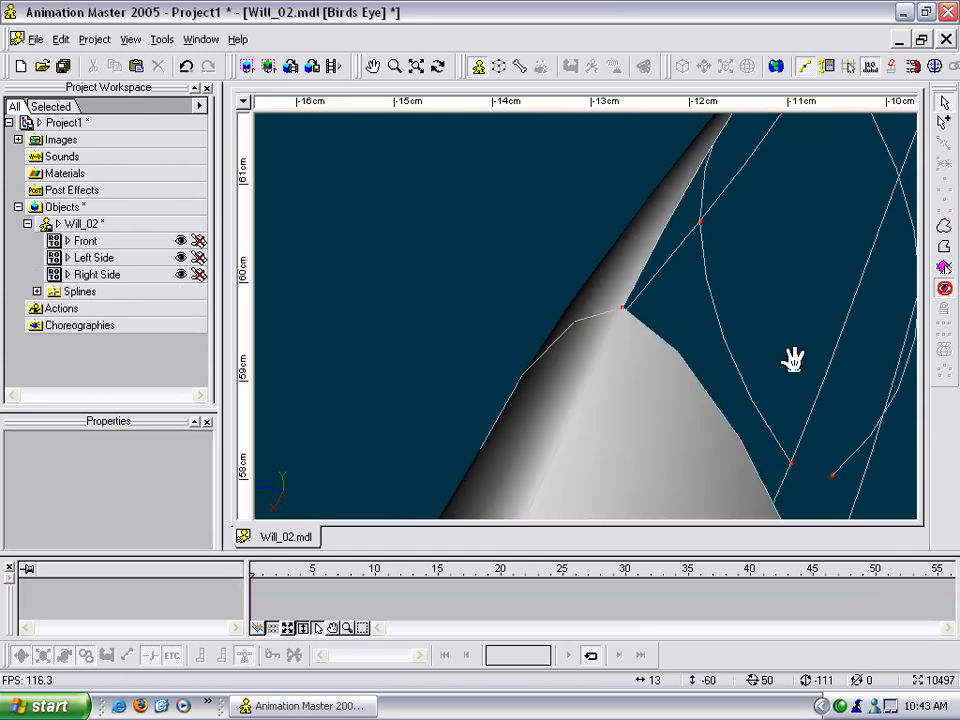
- Attach the lower loose ends of the fifth, sixth and seventh rings across the elbow to the front half's lower edge
middle_click_drag(792, 360, 674, 281)
left_click_drag(714, 396, 677, 381)
right_click(677, 381)
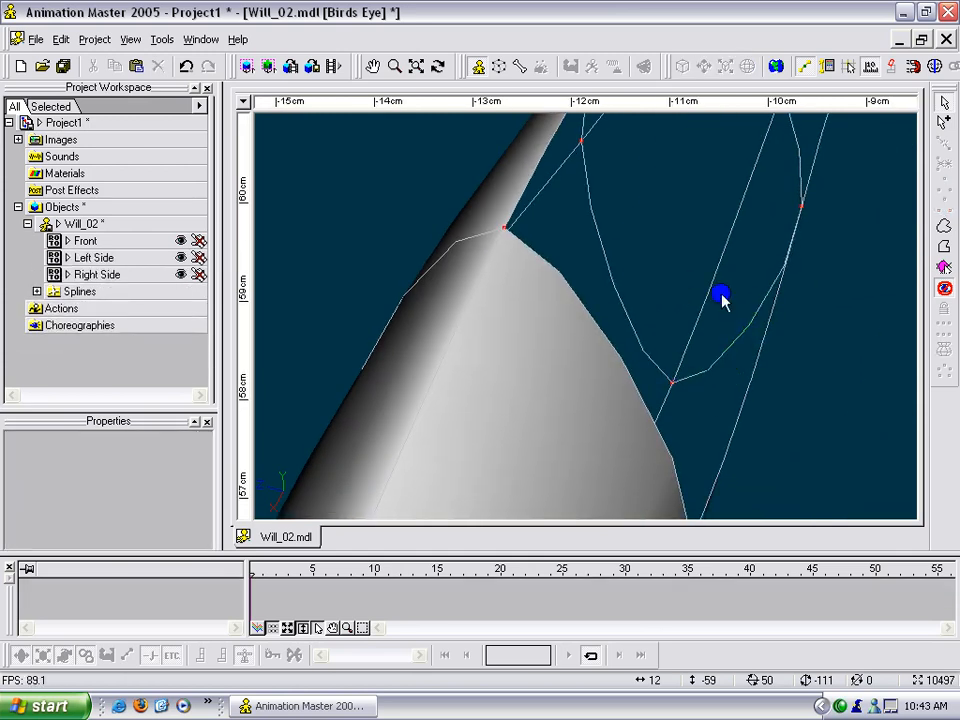
middle_click_drag(726, 277, 701, 527)
left_click_drag(825, 286, 787, 267)
right_click(787, 267)
middle_click_drag(797, 254, 639, 452)
left_click_drag(730, 311, 692, 296)
right_click(692, 296)
- Attach the lower loose ends of the remaining three rings, up to the shoulder opening, to the front half's lower edge
middle_click_drag(746, 250, 595, 472)
middle_click_drag(730, 335, 655, 440)
middle_click_drag(748, 290, 686, 414)
left_click_drag(686, 292, 643, 284)
right_click(643, 284)
middle_click_drag(719, 294, 645, 497)
middle_click_drag(783, 157, 706, 340)
left_click_drag(734, 308, 690, 304)
right_click(690, 304)
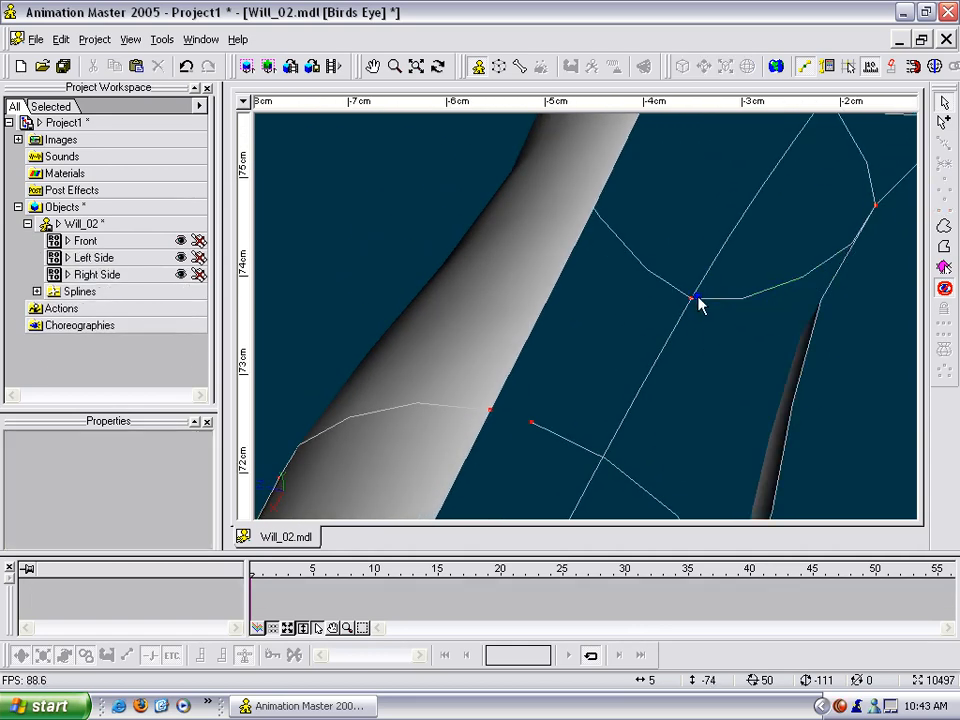
middle_click_drag(699, 304, 686, 435)
middle_click_drag(780, 273, 734, 338)
left_click_drag(754, 313, 718, 306)
right_click(718, 306)
- Attach the upper loose ends of the two upper-arm rings just below the shoulder opening to the front half's upper edge
scroll(717, 307, "down", 2)
middle_click_drag(653, 296, 705, 275)
left_click_drag(660, 243, 634, 237)
right_click(634, 237)
middle_click_drag(599, 448, 667, 295)
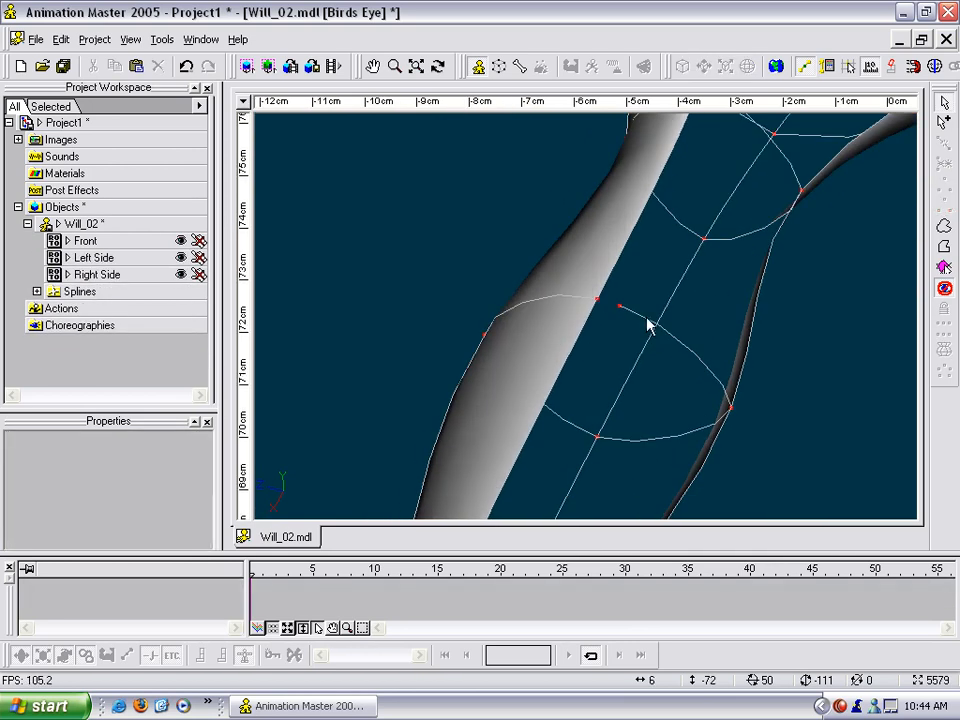
left_click_drag(624, 306, 602, 298)
right_click(602, 298)
- Attach the upper loose ends of the three remaining rings around the elbow to the front half's upper edge
middle_click_drag(585, 487, 733, 212)
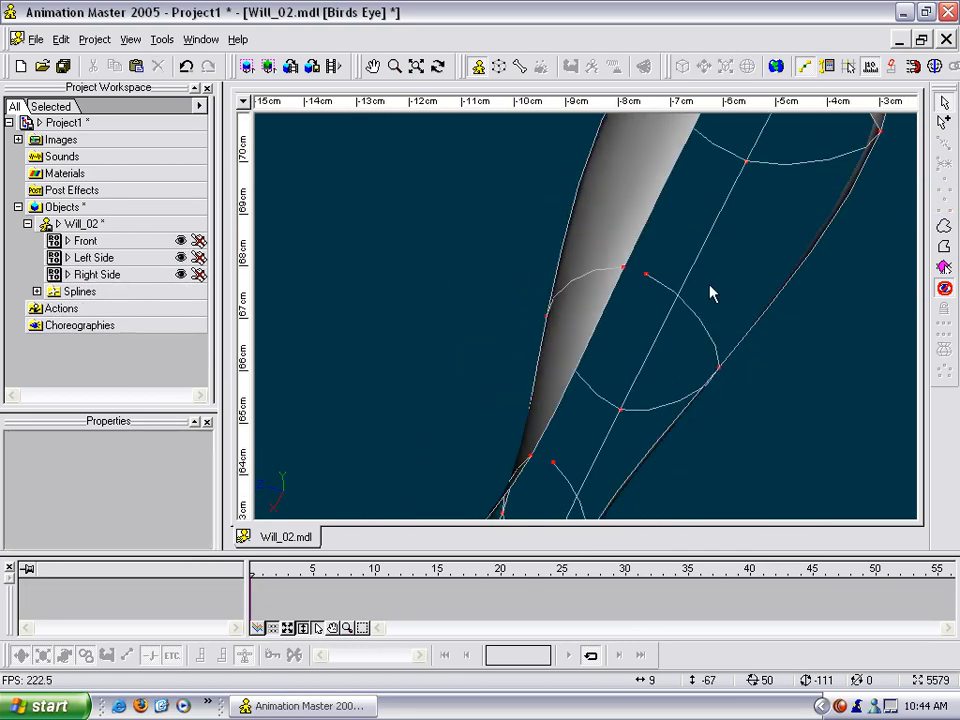
left_click_drag(646, 275, 628, 268)
right_click(628, 268)
middle_click_drag(639, 384, 777, 157)
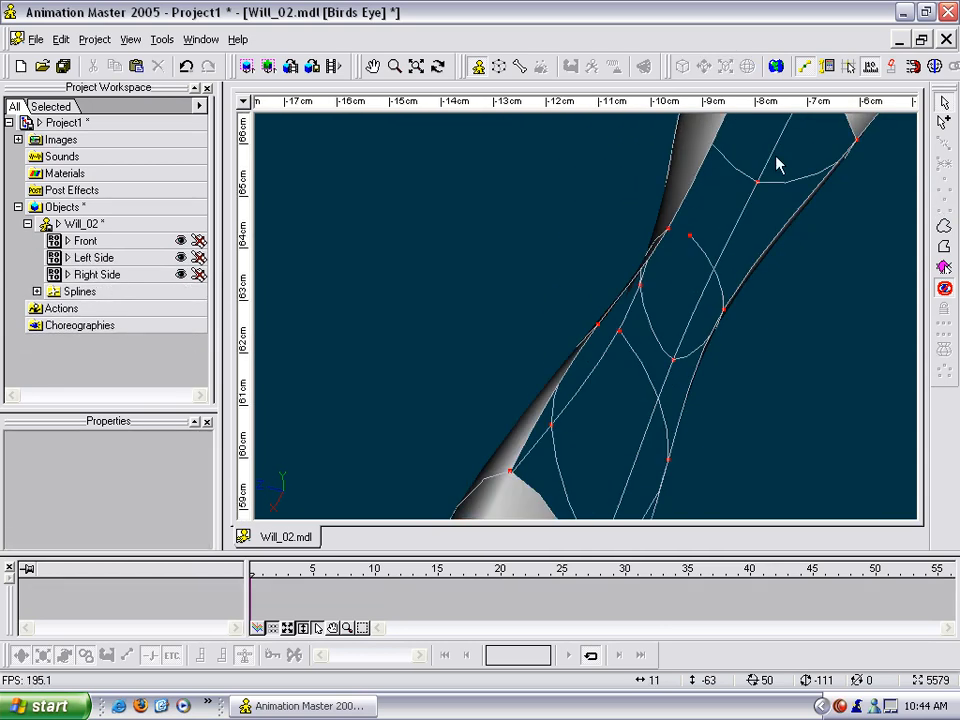
mouse_move(689, 245)
left_mouse_down()
mouse_move(677, 230)
mouse_move(669, 241)
left_mouse_up()
right_click(669, 241)
middle_click_drag(684, 326, 752, 183)
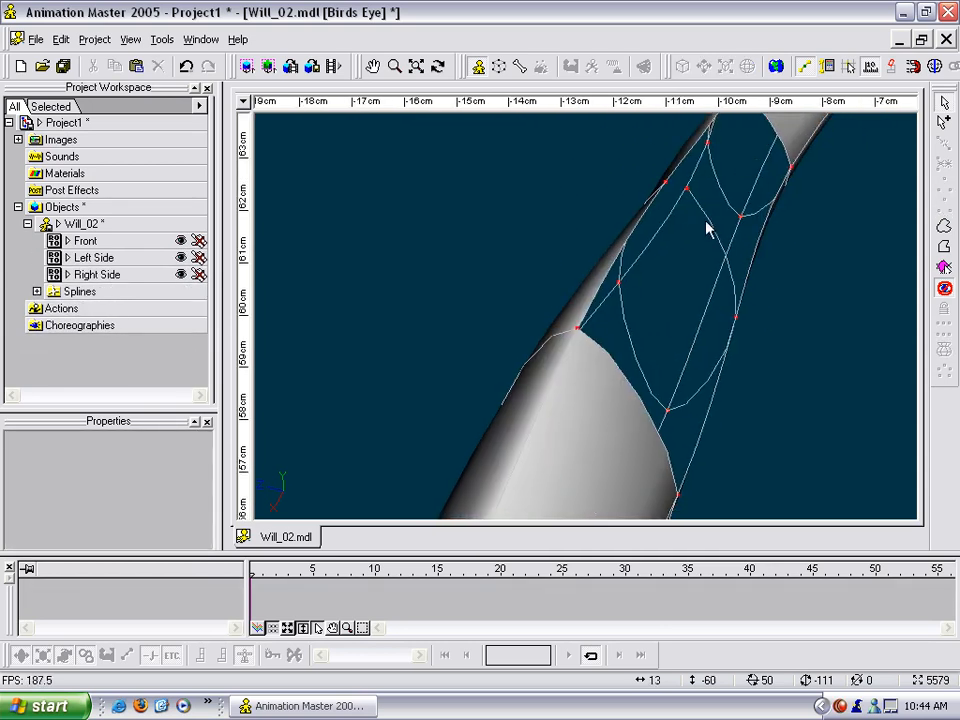
left_click_drag(693, 191, 665, 183)
right_click(665, 183)
- Attach the upper loose end of the shoulder opening's ring to the front half to close the arm
scroll(677, 262, "down", 5)
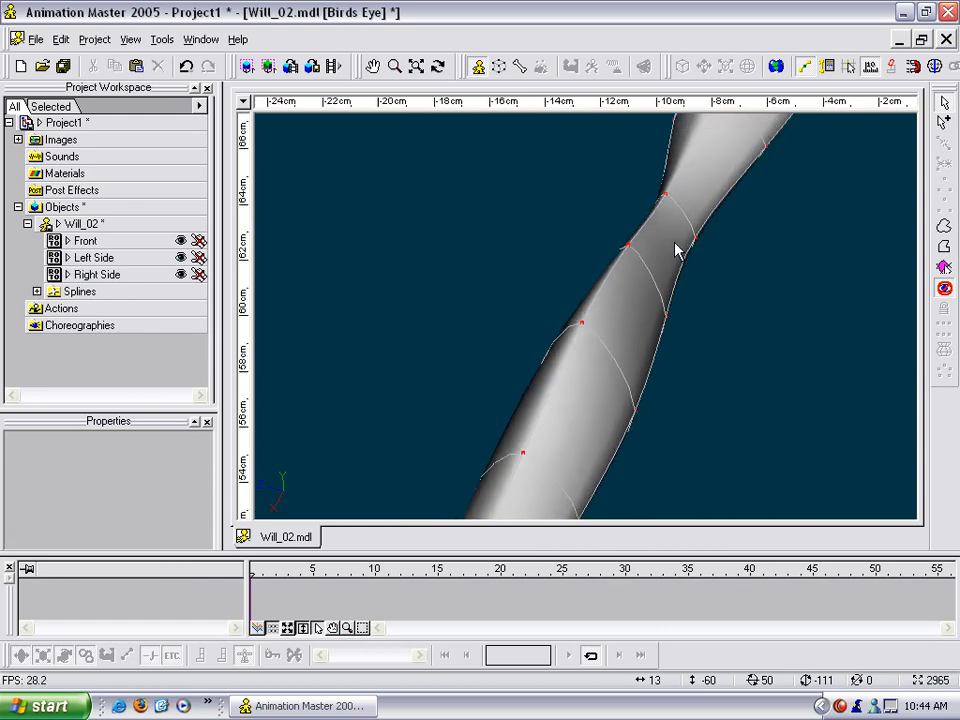
scroll(677, 253, "down", 1)
mouse_move(677, 313)
middle_mouse_down("ctrl")
mouse_move(668, 330)
mouse_move(673, 312)
middle_mouse_up("ctrl")
middle_click_drag(692, 359, 694, 338)
scroll(694, 338, "up", 7)
middle_click_drag(716, 276, 566, 389)
scroll(659, 299, "up", 3)
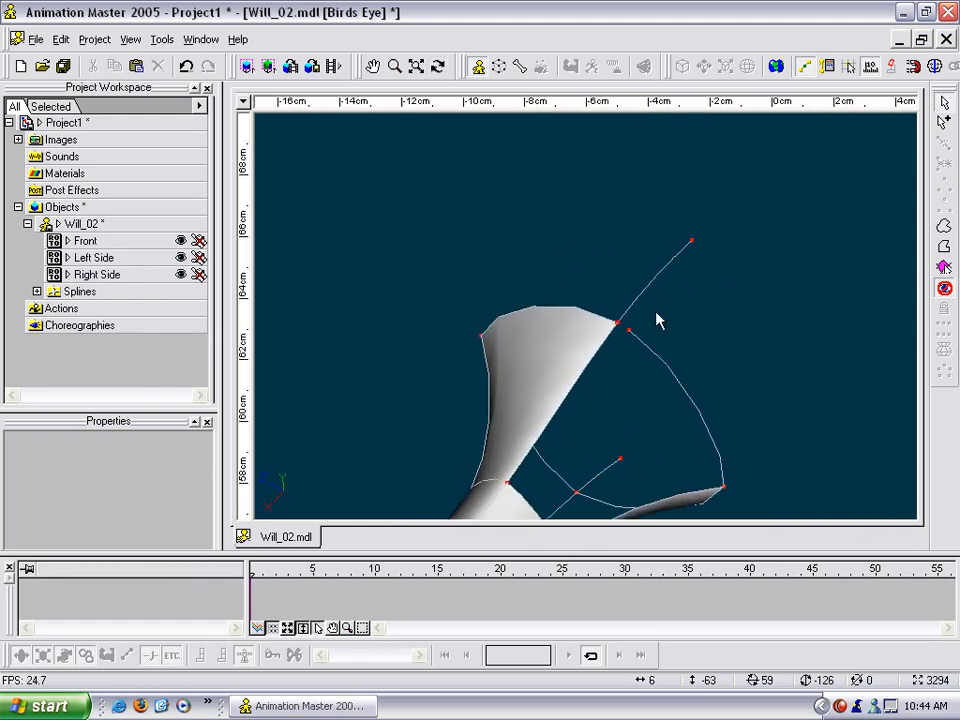
left_click_drag(629, 331, 617, 323)
right_click(617, 323)
- Pull the back-edge control points of the thin rings around the elbow outward to thicken the arm there
scroll(618, 325, "down", 2)
left_click(613, 323)
middle_click_drag(612, 325, 564, 225, "ctrl")
scroll(656, 369, "down", 8)
scroll(564, 226, "down", 1)
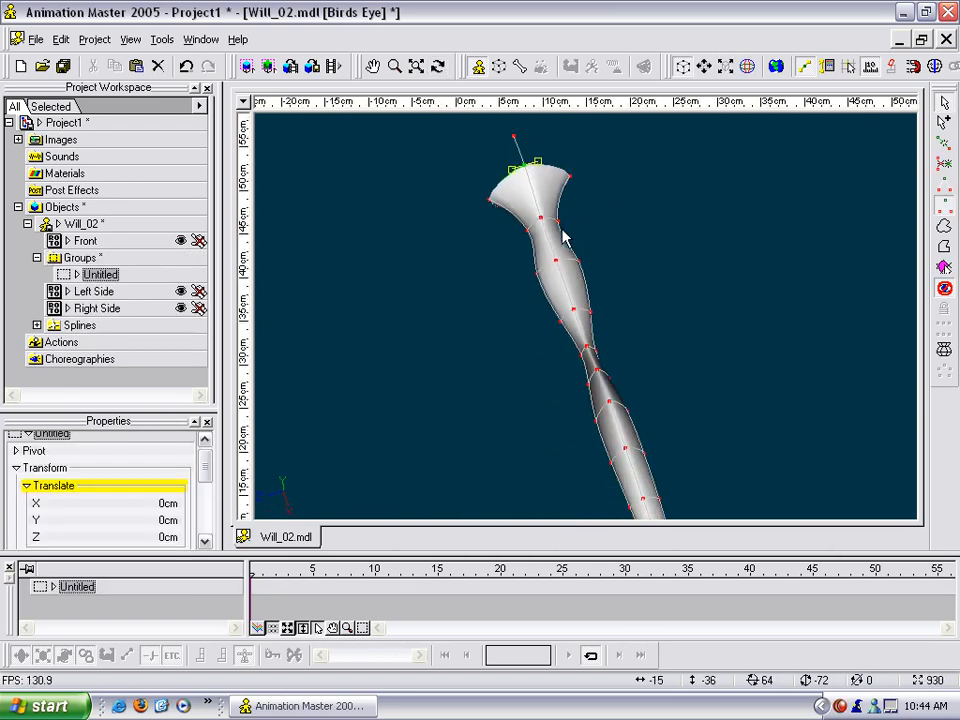
scroll(568, 278, "down", 5)
middle_click_drag(569, 278, 571, 313, "ctrl")
scroll(571, 285, "up", 6)
left_click_drag(541, 316, 569, 317)
left_click_drag(548, 373, 585, 384)
middle_click_drag(600, 247, 568, 332)
left_click_drag(567, 324, 573, 327)
middle_click_drag(607, 258, 600, 333)
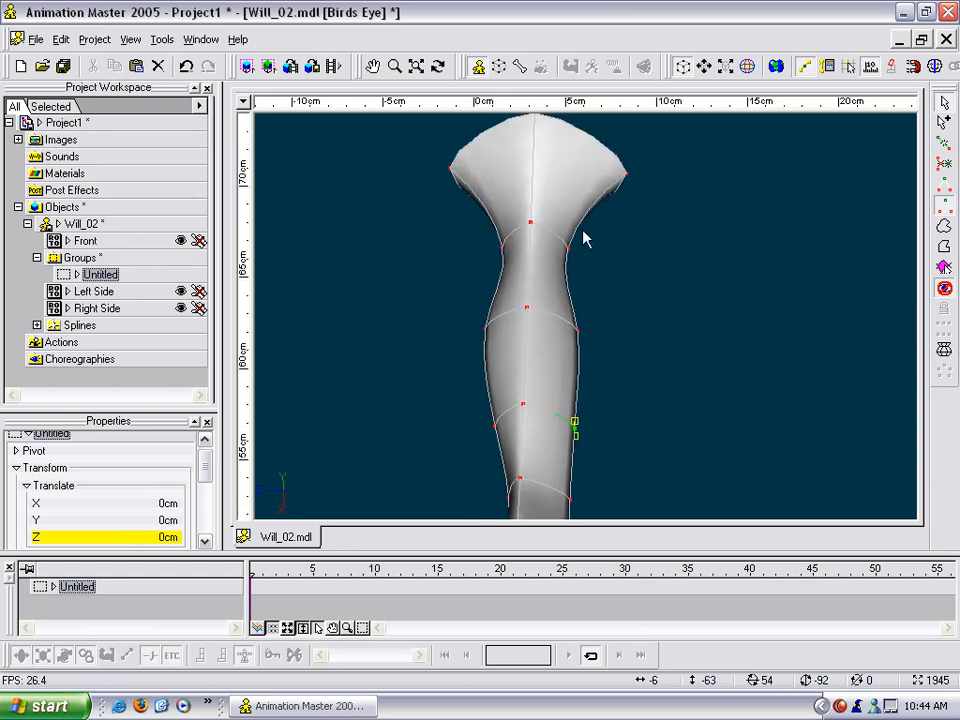
- Widen the ring just below the shoulder opening by moving its front and back points outward
mouse_move(569, 247)
left_mouse_down()
mouse_move(599, 246)
mouse_move(588, 247)
left_mouse_up()
left_click_drag(501, 247, 486, 248)
key("t")
left_click_drag(484, 300, 556, 170)
key("m")
key("t")
mouse_move(556, 170)
left_mouse_down()
mouse_move(566, 276)
mouse_move(553, 190)
left_mouse_up()
key("m")
- From above, push the arm's back-edge points at the elbow, upper arm and start of the forearm outward
key("5")
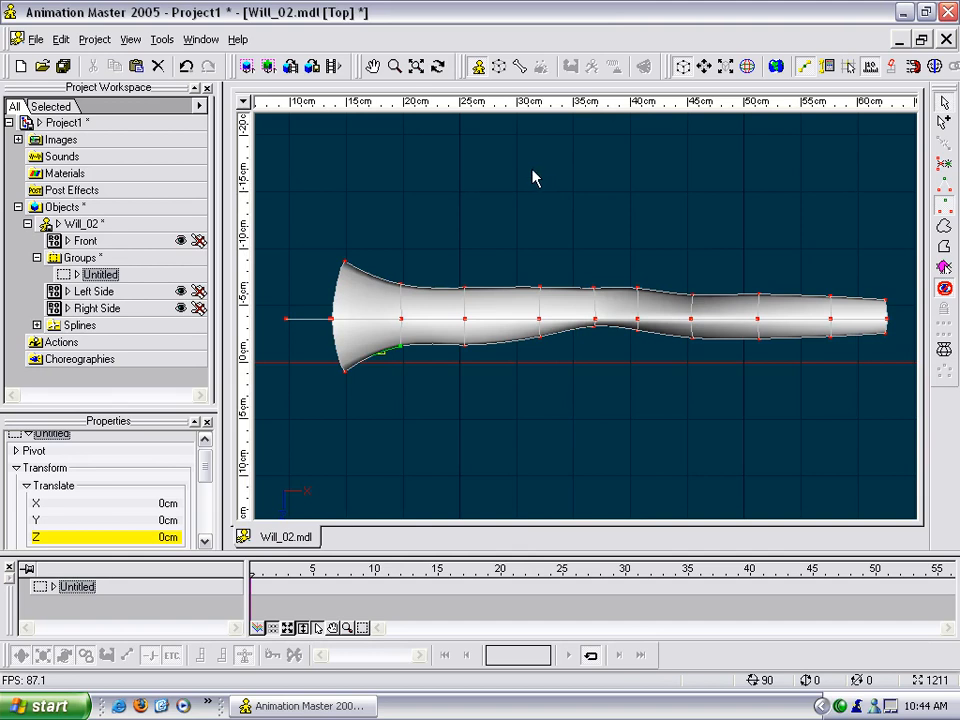
scroll(600, 305, "up", 3)
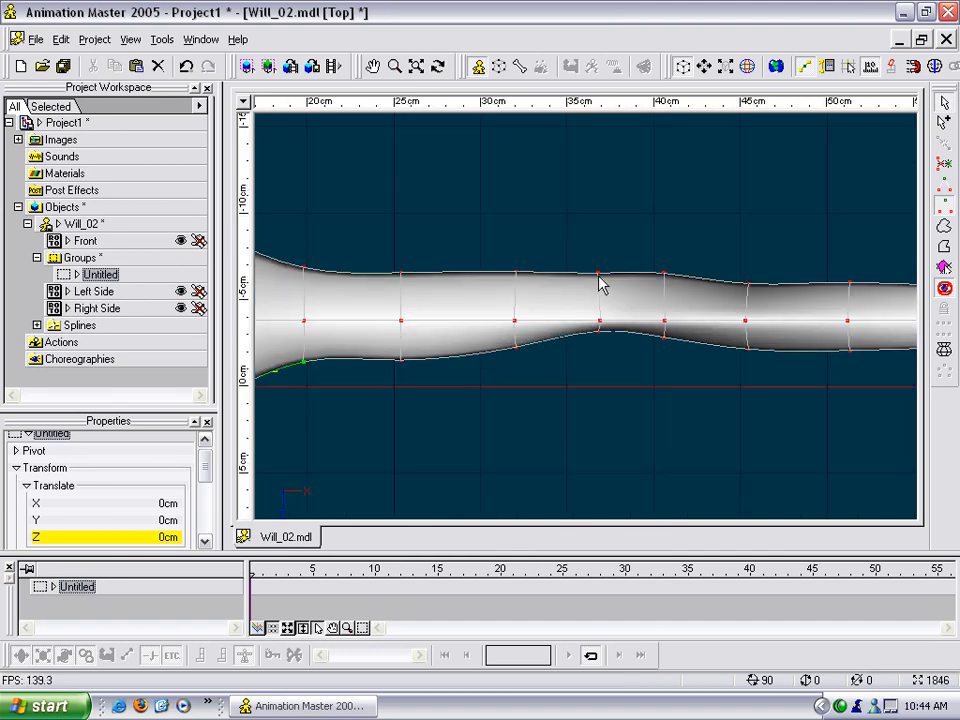
left_click(598, 274)
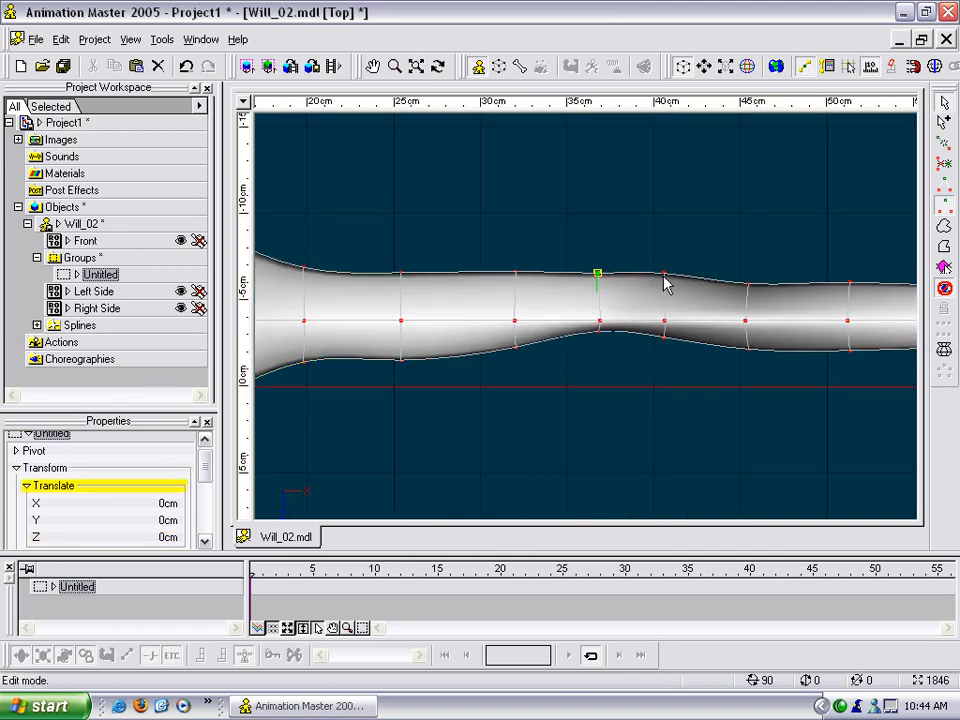
left_click_drag(598, 278, 598, 272)
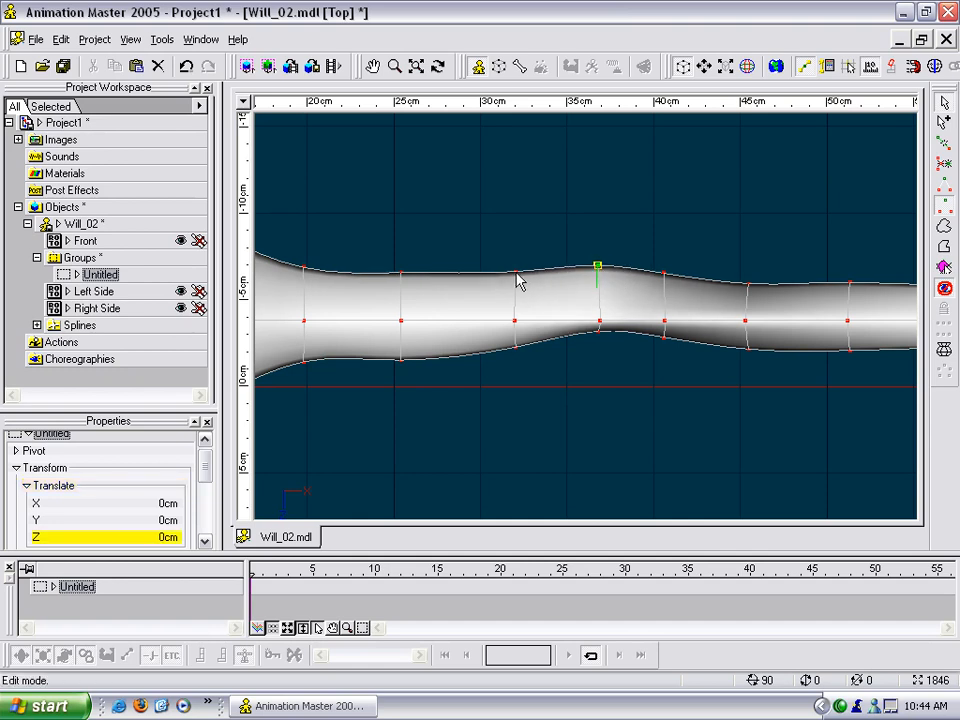
left_click_drag(401, 273, 401, 266)
left_click_drag(747, 287, 747, 275)
middle_click_drag(476, 334, 553, 334)
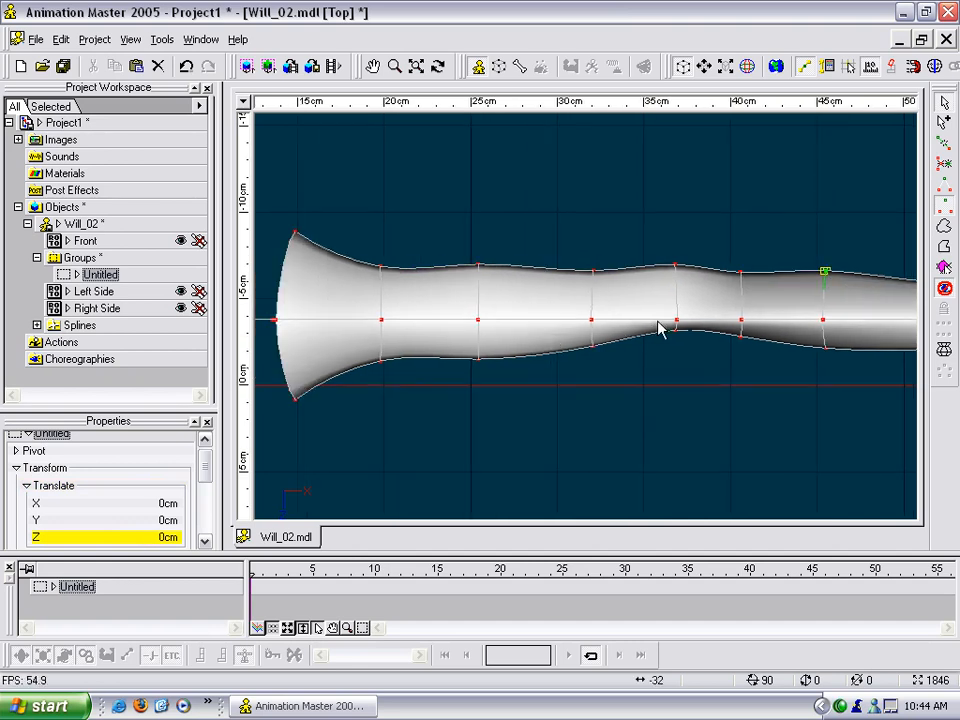
- Bend the arm's upper centre spline backward at the elbow and the neighbouring forearm and upper-arm rings
left_click_drag(678, 322, 678, 304)
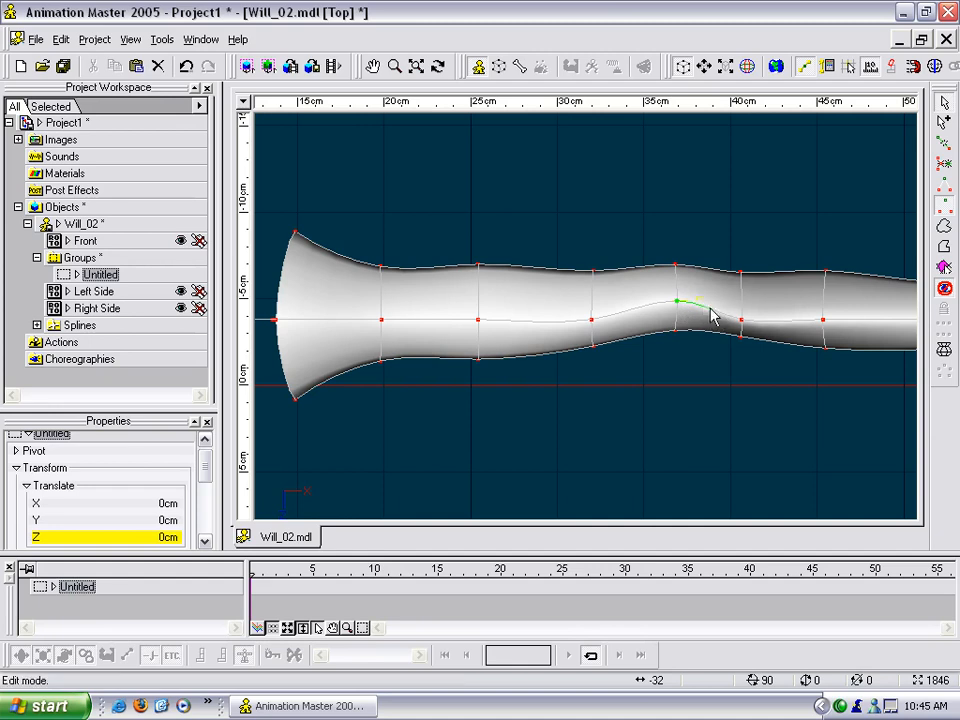
left_click_drag(741, 321, 744, 304)
middle_click_drag(815, 335, 574, 289)
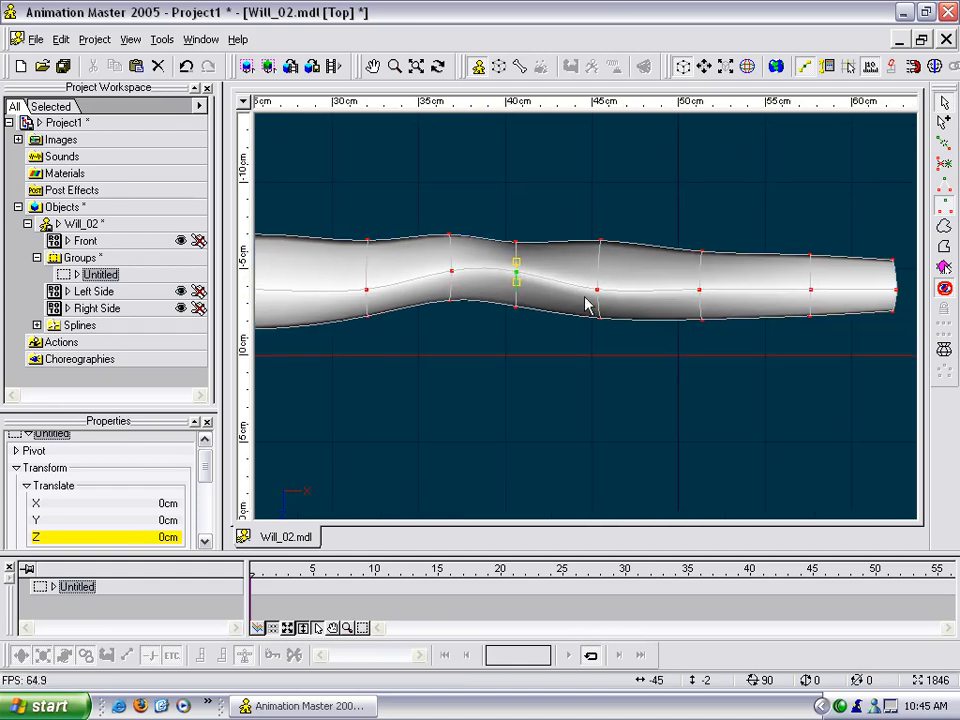
mouse_move(598, 294)
left_mouse_down()
mouse_move(609, 285)
mouse_move(598, 280)
left_mouse_up()
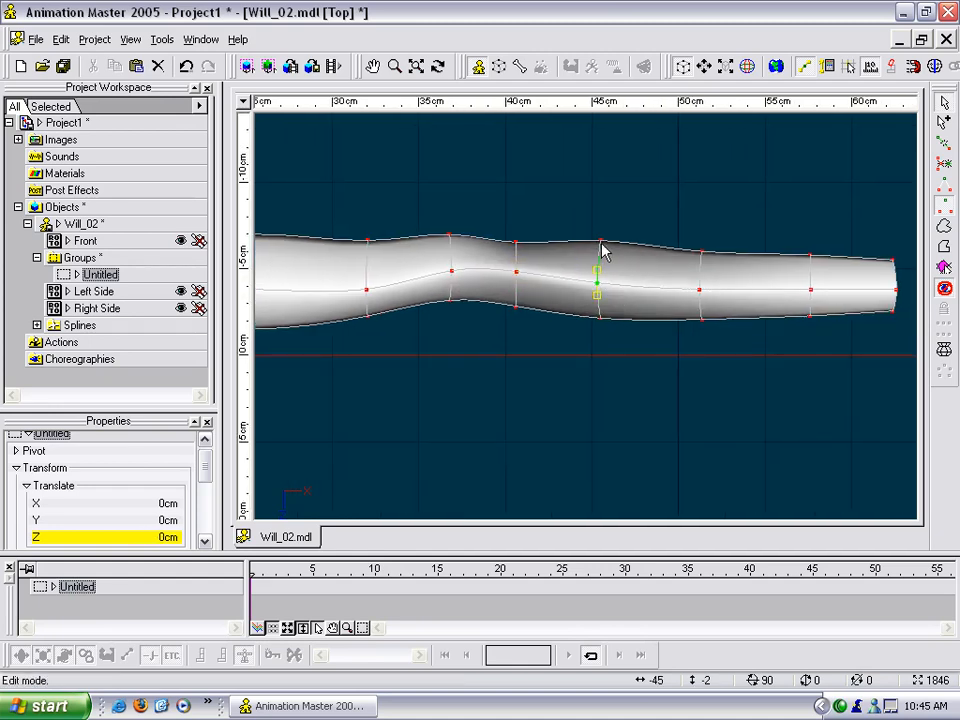
middle_click_drag(563, 278, 677, 261)
left_click_drag(484, 285, 483, 274)
left_click_drag(370, 285, 367, 278)
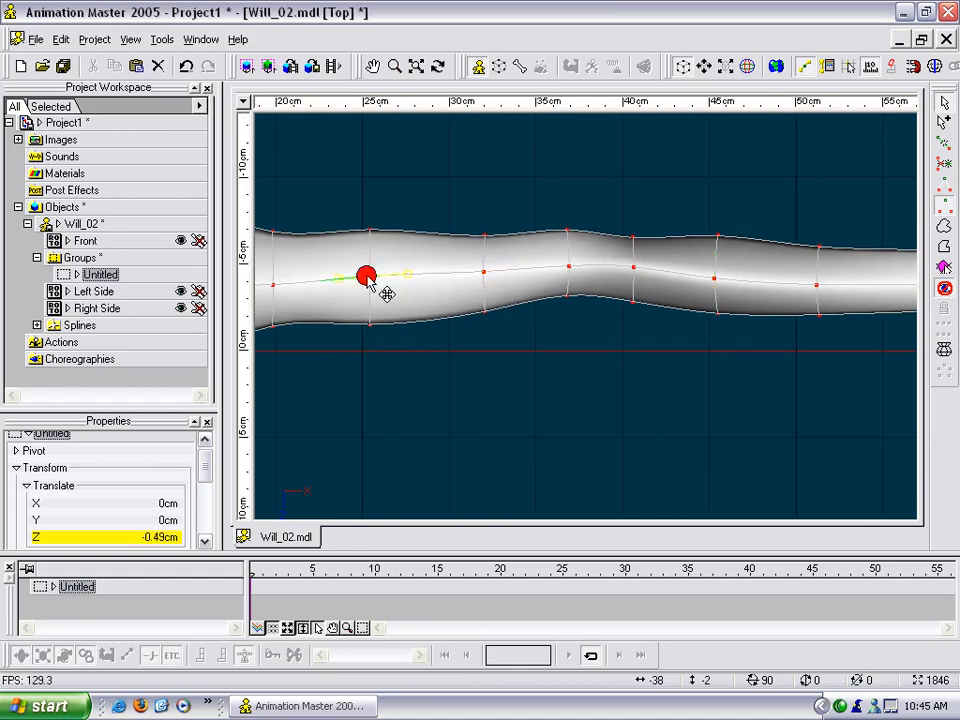
- Taper the forearm's back edge by moving the points near the wrist inward and the mid-forearm point outward
middle_click_drag(391, 280, 574, 270)
middle_click_drag(900, 272, 568, 263)
left_click_drag(510, 278, 529, 288)
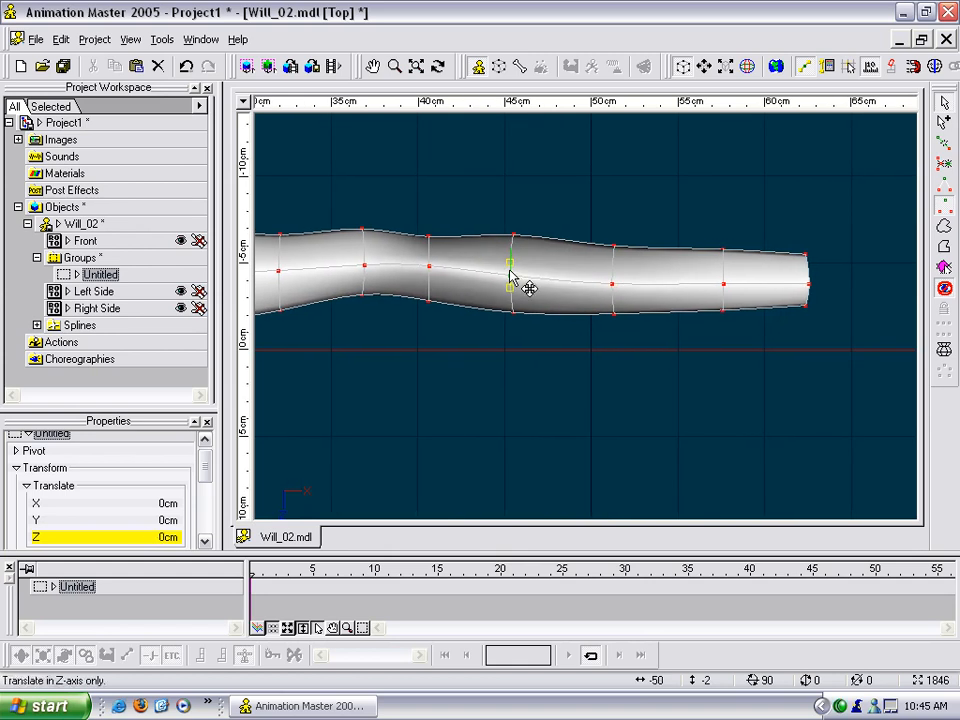
left_click_drag(725, 257, 725, 258)
left_click_drag(806, 257, 806, 263)
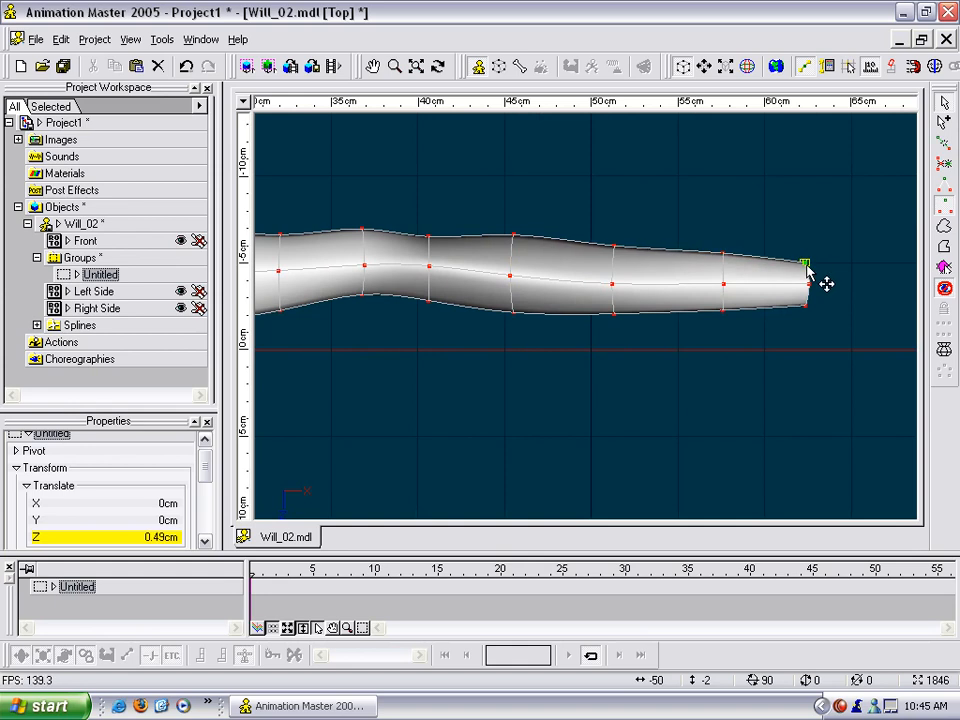
left_click_drag(622, 248, 623, 241)
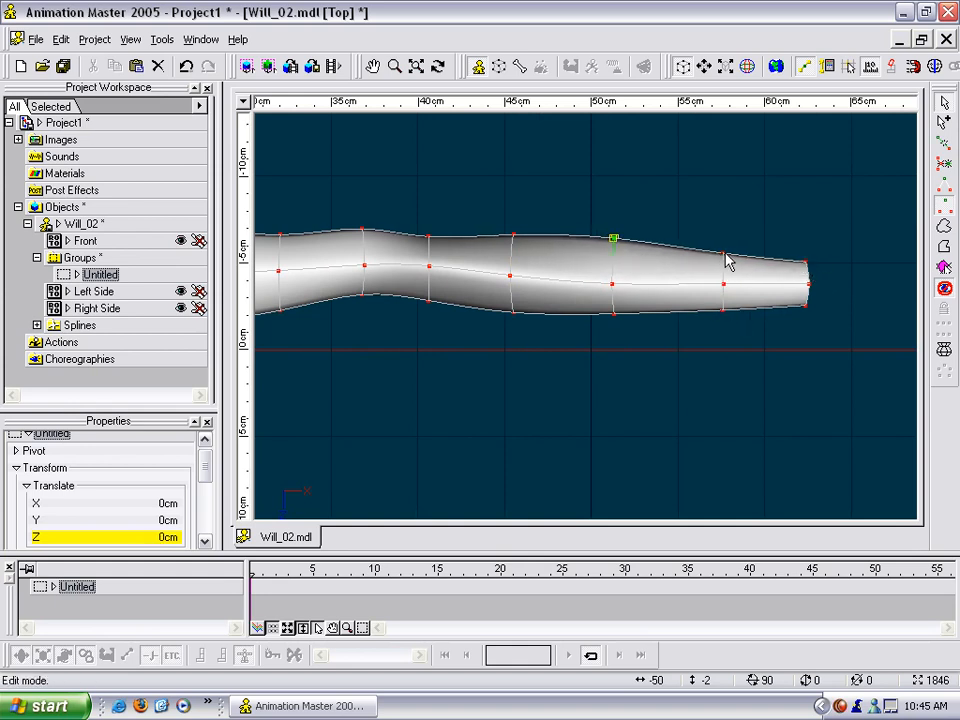
- Shift the upper centre spline's three forearm points slightly toward the back edge
left_click_drag(616, 284, 610, 271)
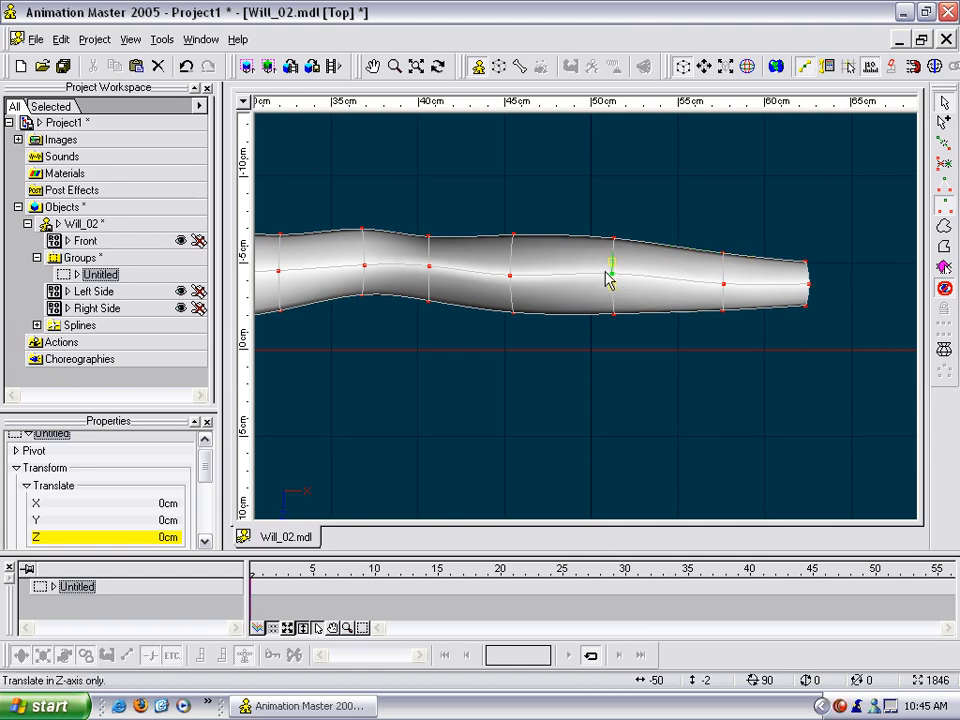
left_click_drag(509, 276, 509, 269)
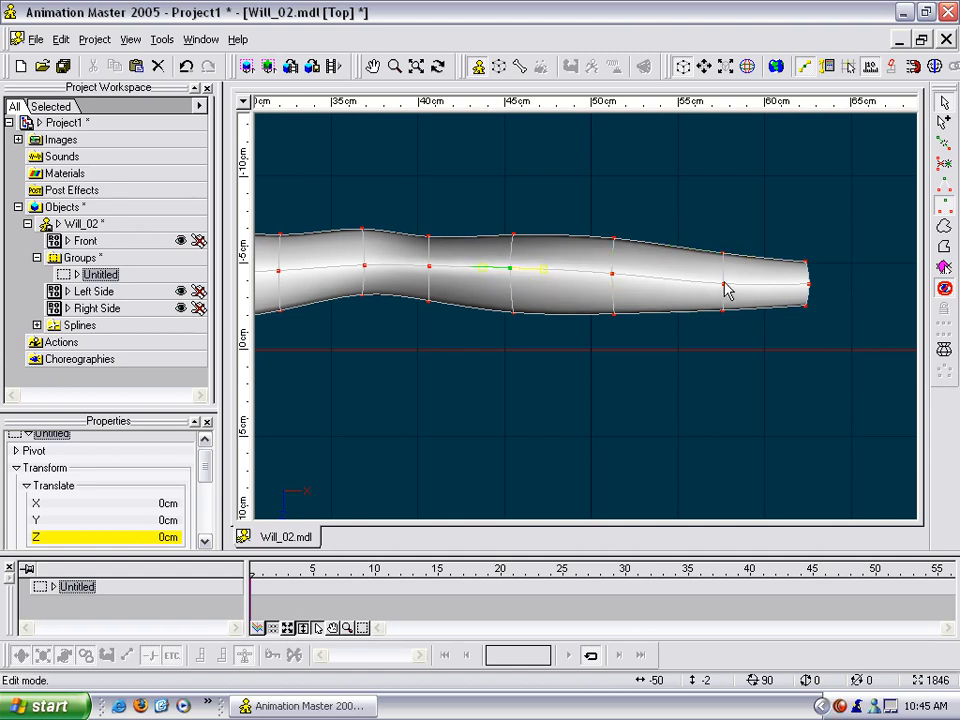
left_click_drag(745, 290, 744, 297)
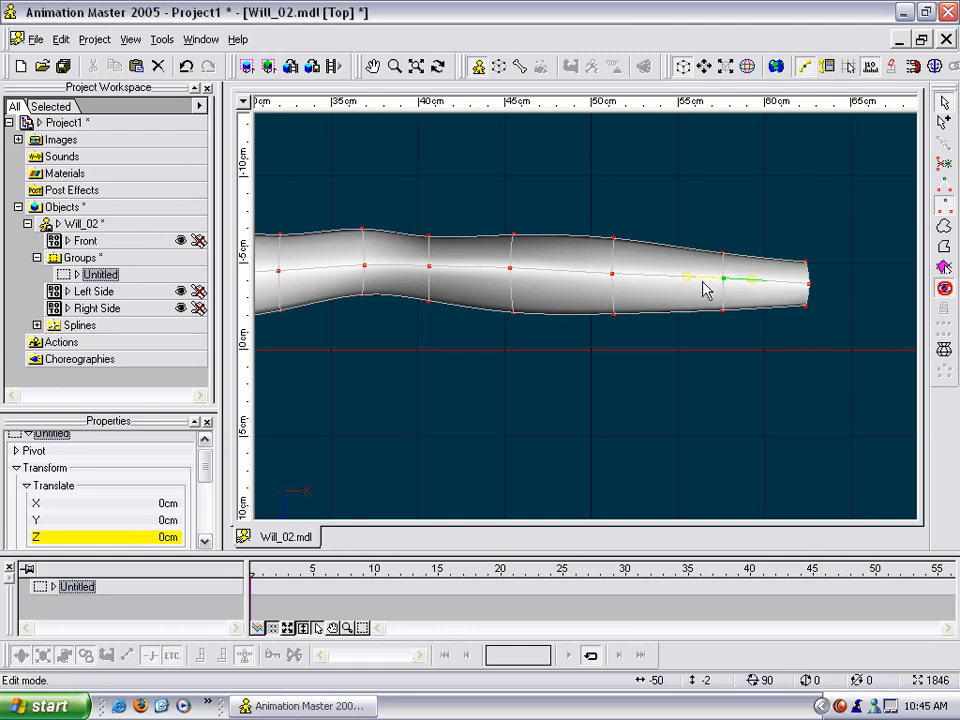
- From below, shift the underside centre spline's points at the elbow and along the forearm toward the back edge
key("6")
scroll(688, 276, "up", 3)
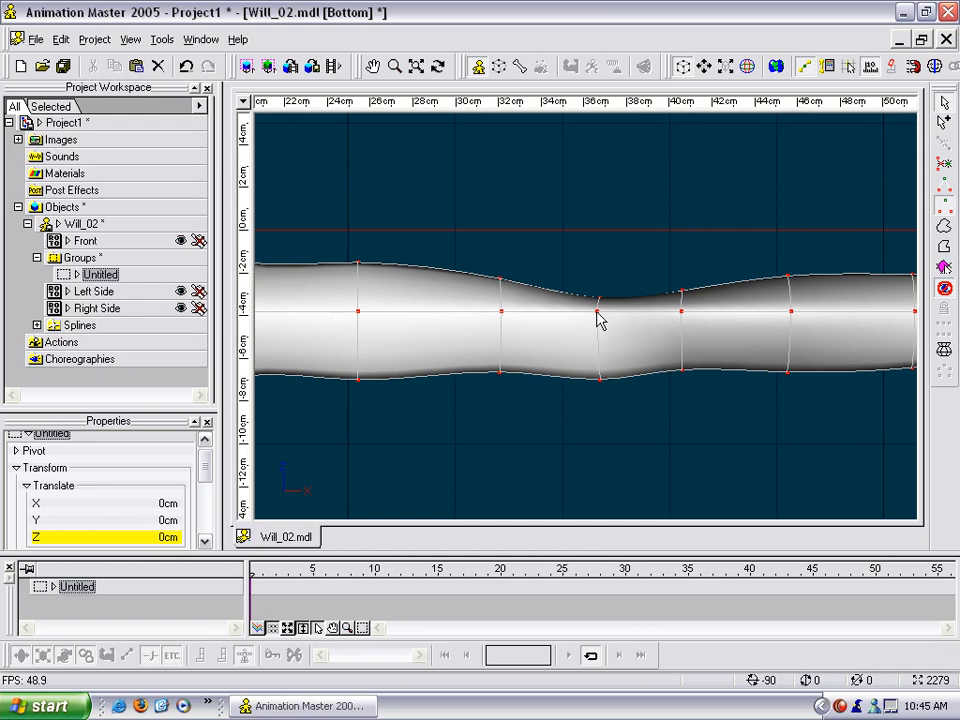
left_click_drag(600, 313, 604, 346)
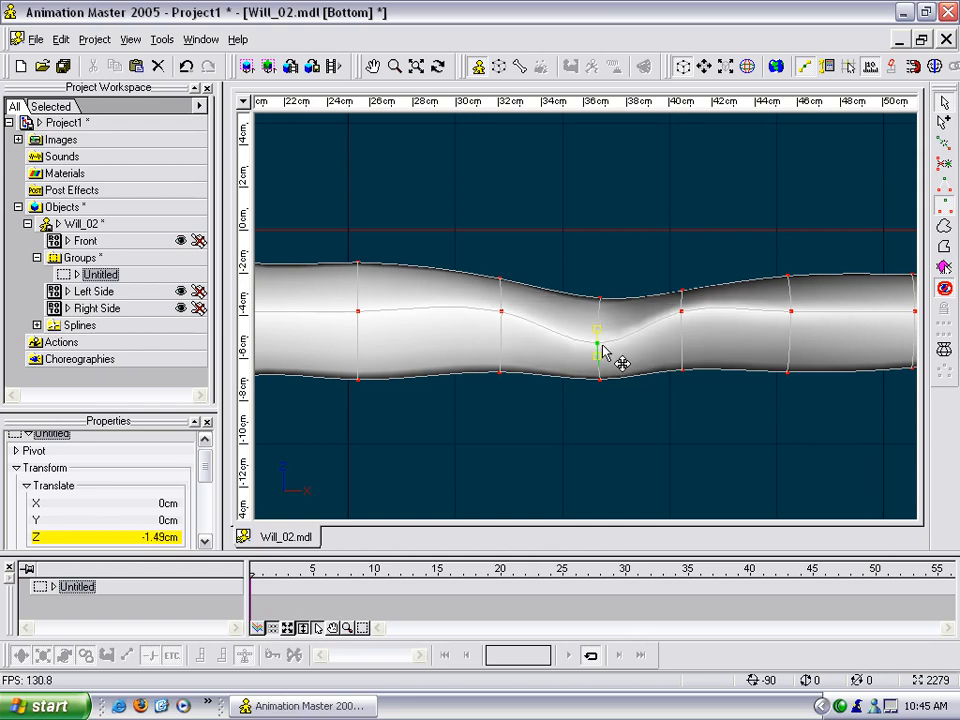
left_click_drag(681, 316, 685, 335)
left_click_drag(791, 312, 793, 326)
middle_click_drag(793, 328, 470, 331)
left_click_drag(594, 318, 594, 325)
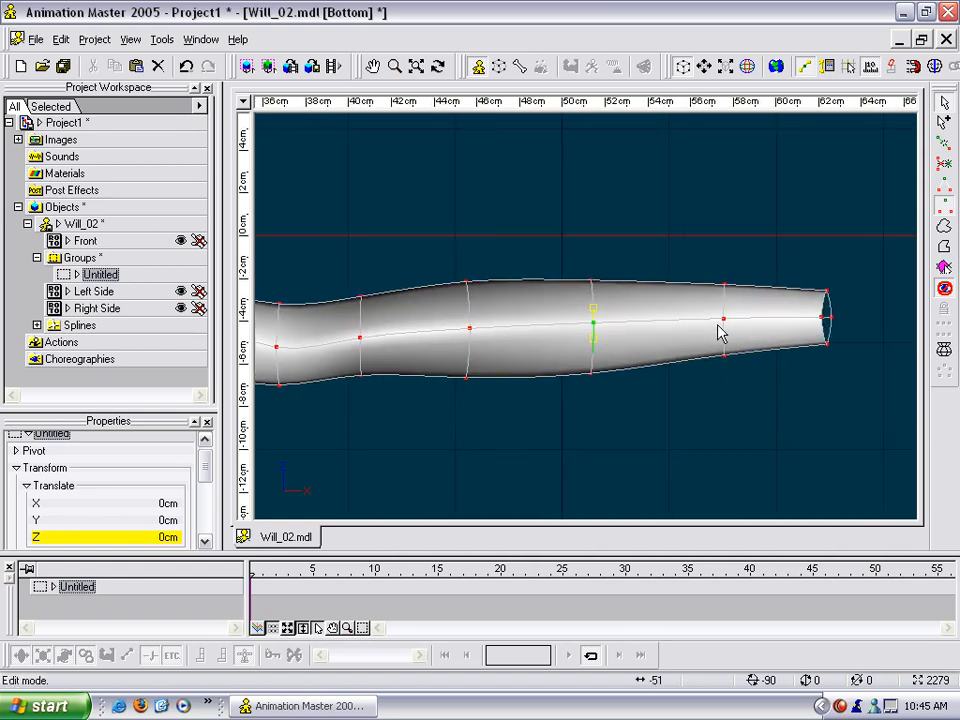
- Move the underside centre spline's three upper-arm points toward the back edge
middle_click_drag(611, 337, 647, 304)
left_click_drag(636, 299, 635, 317)
left_click_drag(475, 294, 472, 311)
left_click_drag(340, 294, 341, 308)
- Unhide the rest of the model, then isolate the torso by hiding everything not connected to it
middle_click_drag(399, 305, 638, 400)
scroll(638, 400, "down", 7)
middle_click_drag(696, 351, 684, 376)
scroll(700, 374, "down", 4)
middle_click_drag(757, 368, 706, 229)
middle_click_drag(706, 229, 635, 232)
key("h")
scroll(631, 317, "up", 1)
scroll(677, 258, "down", 2)
scroll(668, 322, "up", 4)
scroll(635, 232, "up", 3)
middle_click_drag(563, 200, 782, 382)
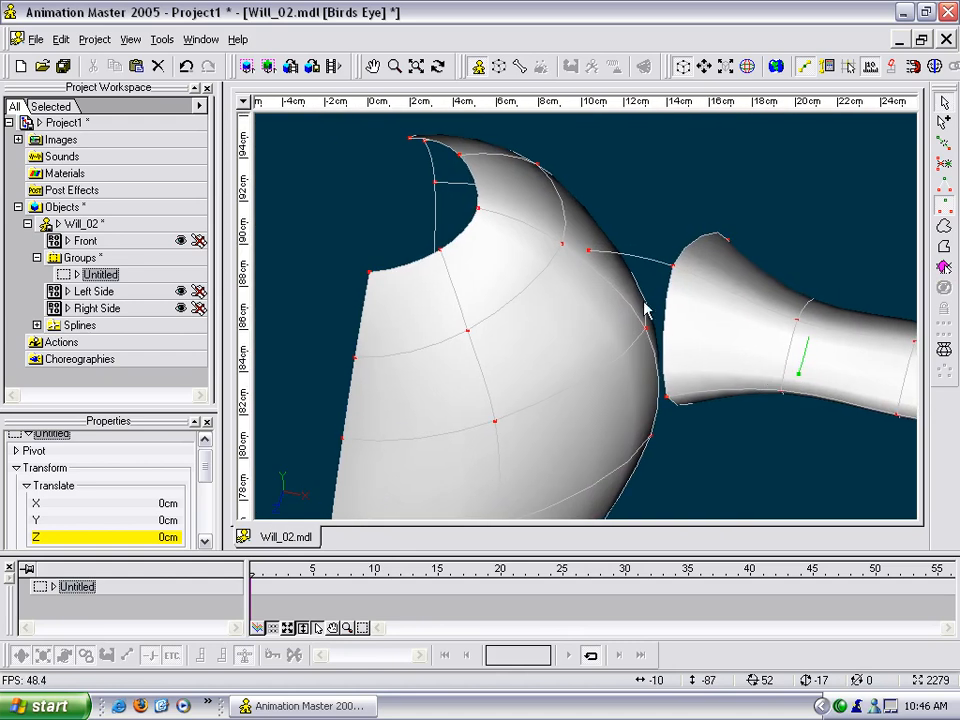
mouse_move(636, 318)
middle_mouse_down()
mouse_move(611, 324)
mouse_move(641, 300)
mouse_move(625, 315)
middle_mouse_up()
key("slash")
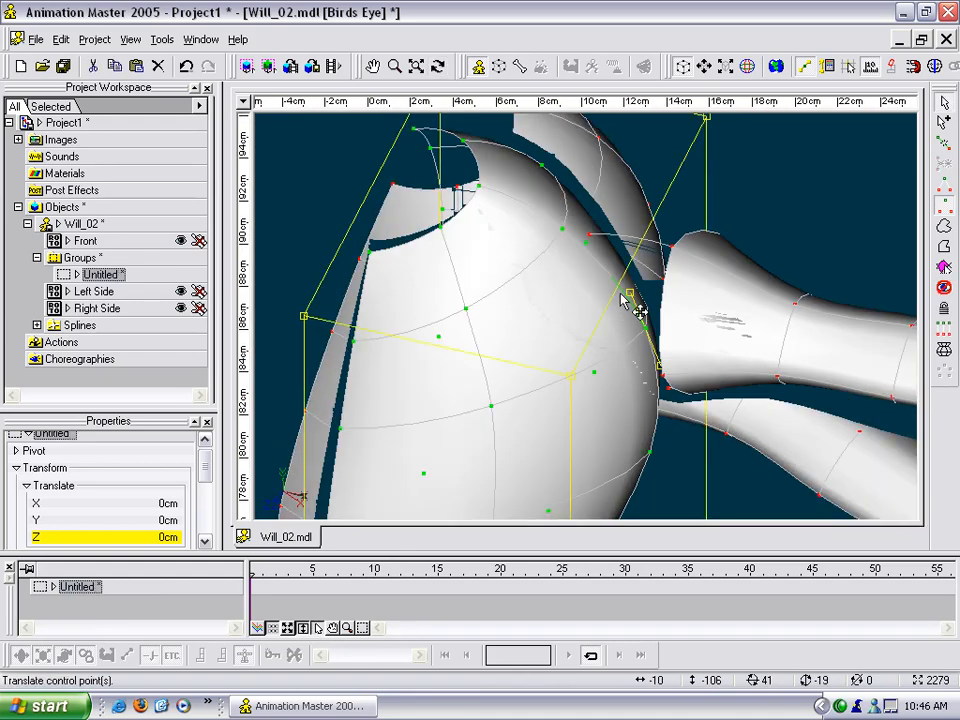
key("h")
key("Return")
scroll(583, 307, "down", 1)
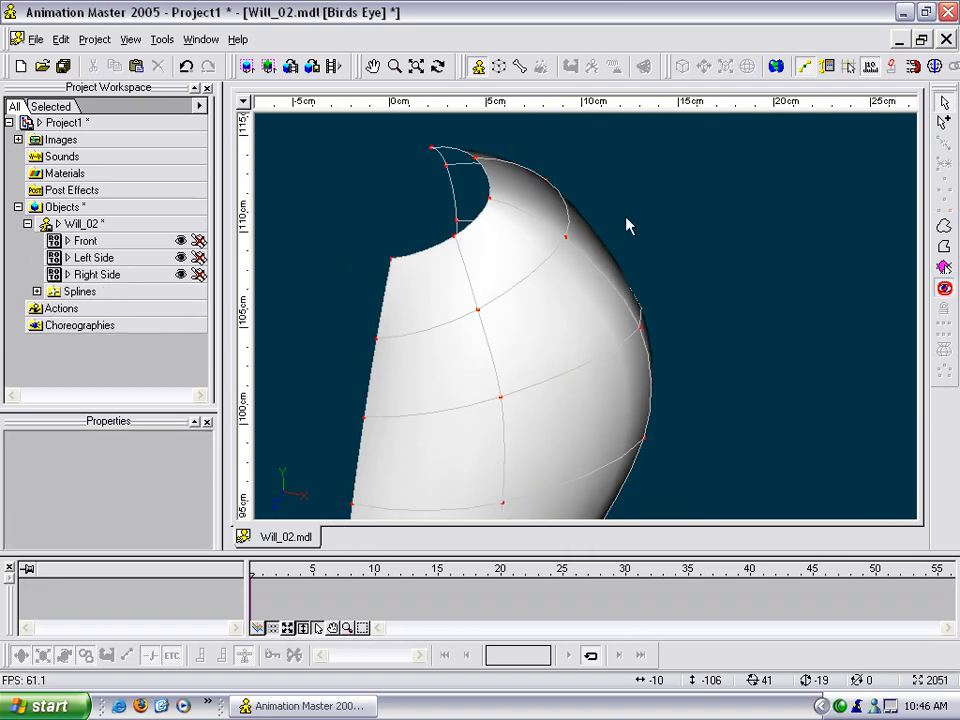
- Break and delete the splines on the torso's side at shoulder height to cut an opening for the arm
scroll(627, 227, "down", 4)
mouse_move(623, 281)
middle_mouse_down()
mouse_move(647, 210)
mouse_move(578, 229)
mouse_move(602, 242)
mouse_move(619, 228)
mouse_move(636, 273)
middle_mouse_up()
scroll(636, 273, "up", 4)
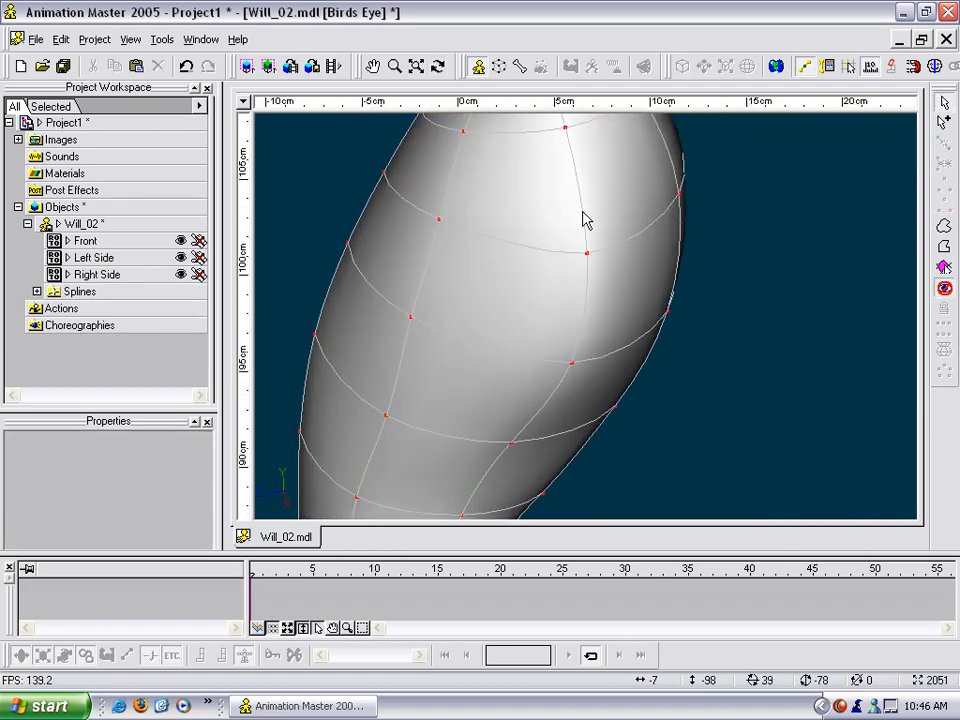
left_click(585, 221)
key("k")
left_click(564, 252)
left_click(560, 254)
key("k")
key("Delete")
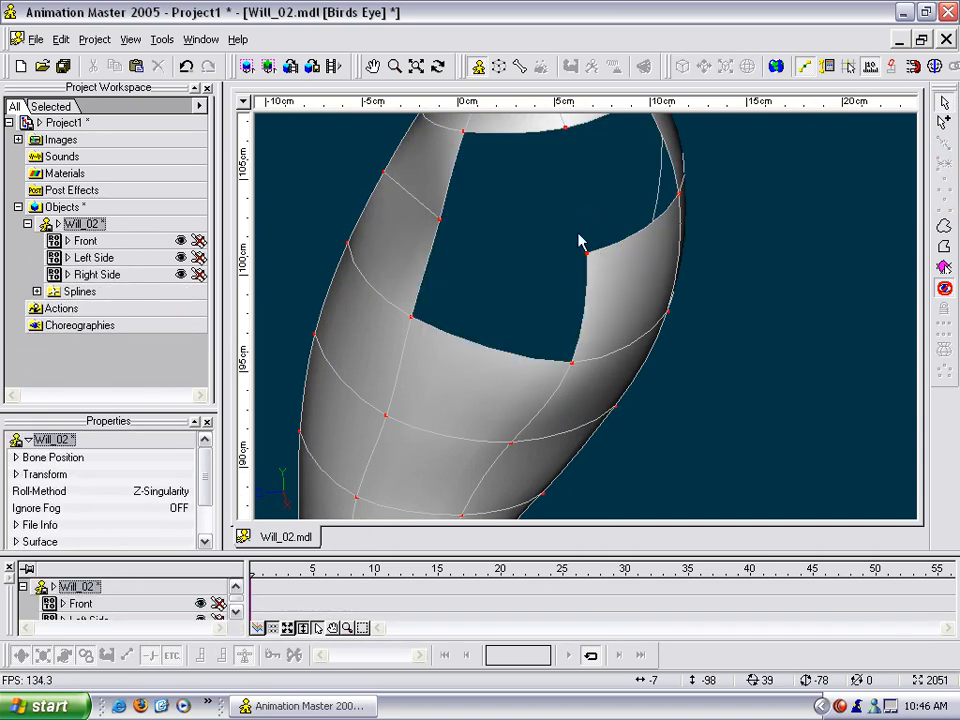
left_click(590, 256)
key("Delete")
scroll(587, 240, "down", 3)
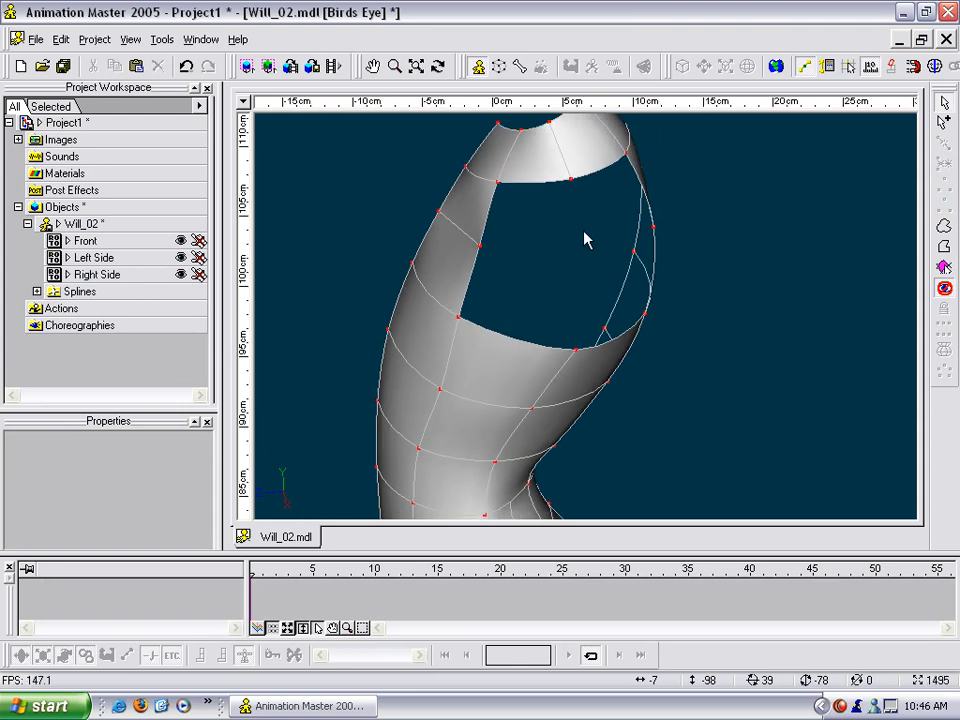
- Unhide the arm and attach the loose end of its upper centre spline to the top of the torso's arm opening
key("h")
scroll(572, 239, "up", 1)
key("t")
left_click_drag(562, 232, 613, 266)
key("t")
left_click(637, 179)
key("t")
left_click_drag(650, 192, 627, 160)
left_click(625, 181)
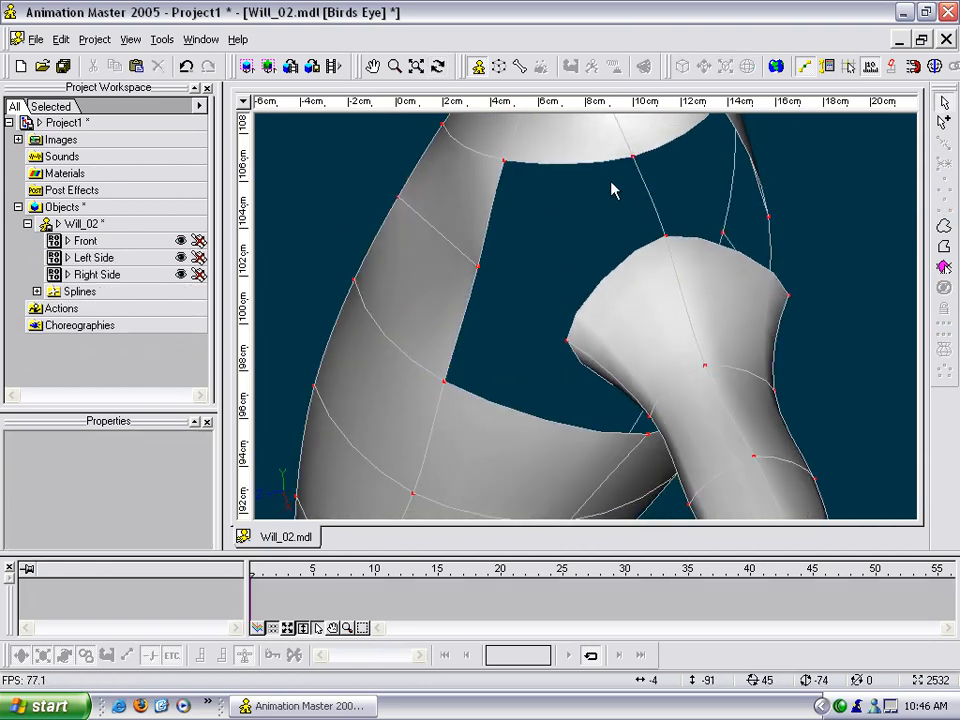
- Bridge the front and underside points of the arm's shoulder end to the matching points of the torso's arm opening
key("a")
left_click_drag(567, 343, 482, 271)
right_click(482, 271)
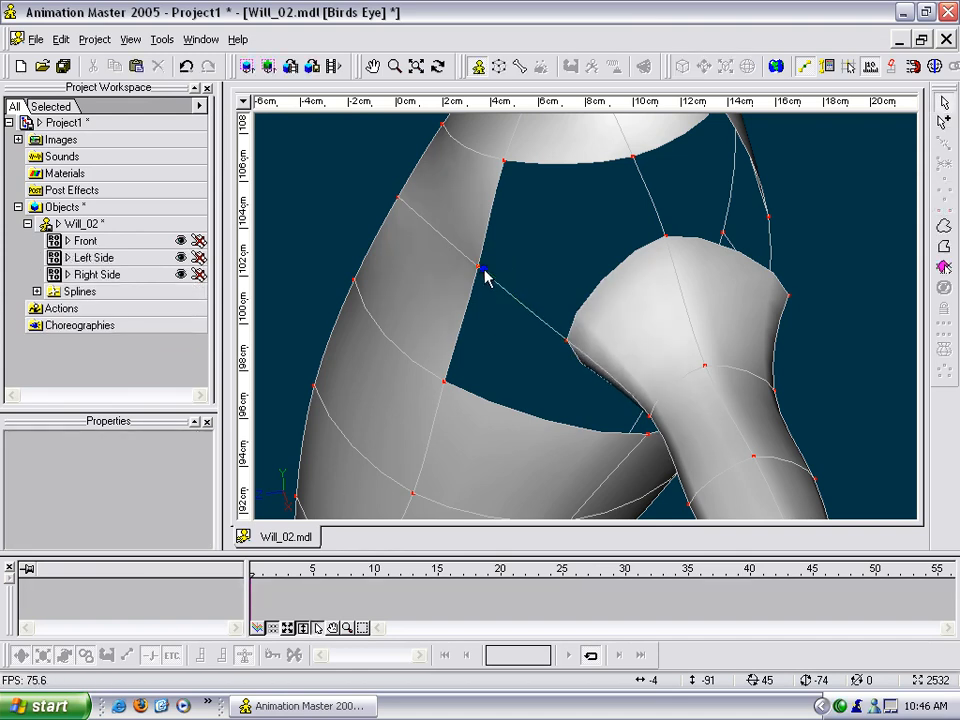
key("t")
left_click_drag(604, 272, 641, 176)
left_click(642, 192)
key("t")
left_click_drag(669, 323, 653, 414)
right_click(656, 422)
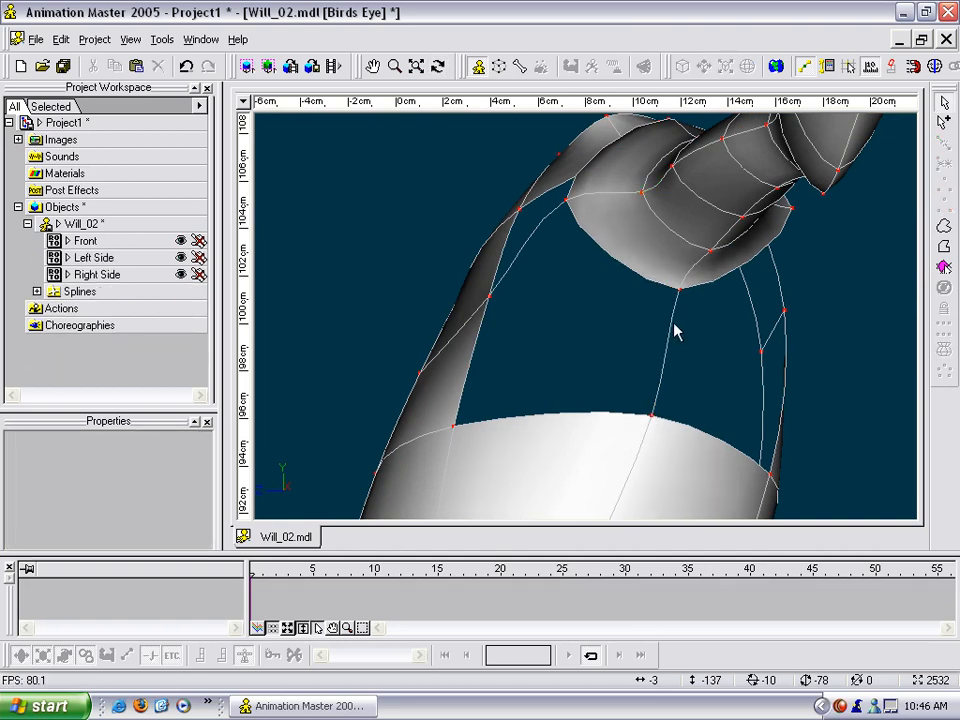
- Add a spline from the back point of the arm's shoulder end to the matching point on the torso's back
left_click(682, 290)
key("t")
left_click_drag(687, 293, 670, 301)
key("m")
left_click_drag(766, 260, 624, 311)
key("a")
left_click_drag(652, 259, 777, 306)
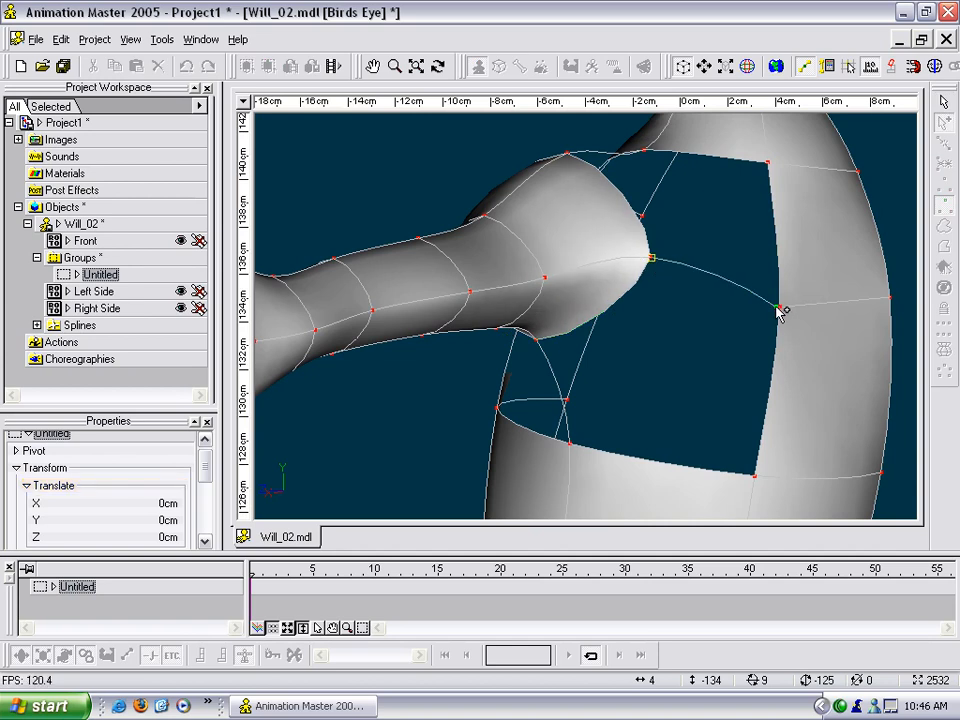
right_click(776, 308)
- Examine the splines bridging the arm and the torso from several angles
left_click(652, 259)
key("t")
left_click_drag(657, 265, 730, 268)
scroll(712, 270, "down", 4)
key("Escape")
left_click(702, 232)
scroll(634, 302, "up", 3)
scroll(632, 302, "down", 2)
key("t")
left_click_drag(625, 301, 639, 282)
key("Escape")
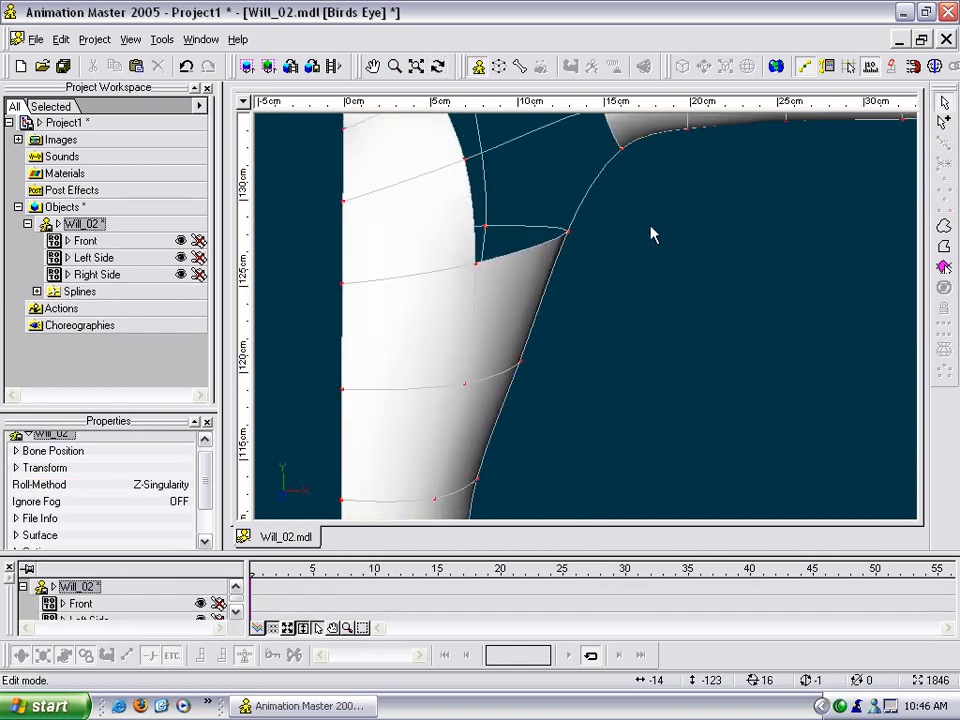
left_click(612, 158)
key("t")
left_click_drag(639, 154, 660, 357)
key("Escape")
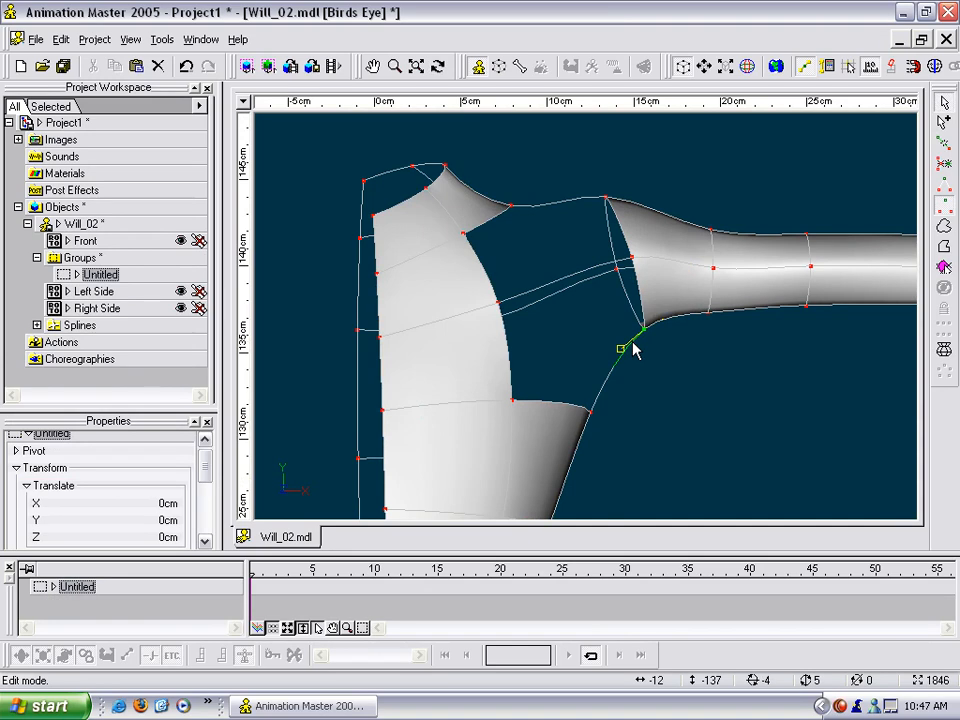
- Insert a control point midway along each of the four splines bridging the arm and the torso
key("y")
left_click(588, 267)
key("y")
left_click(573, 201)
key("y")
left_click(558, 220)
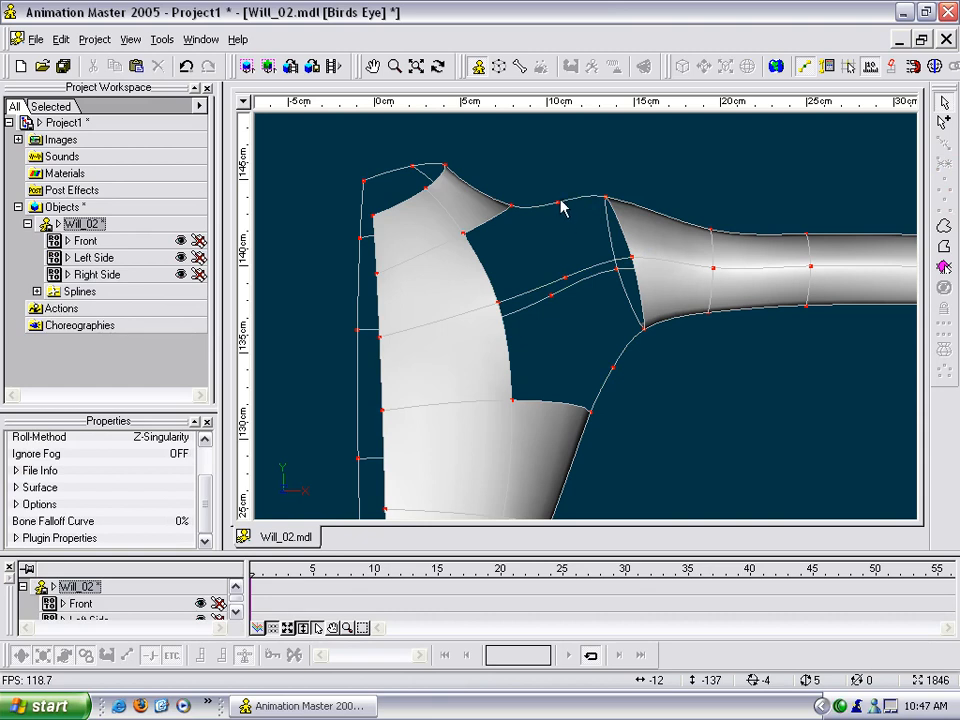
- Draw a ring spline through the four midpoints between the arm and the torso to form the shoulder
left_click(559, 203)
left_click_drag(553, 200, 544, 321)
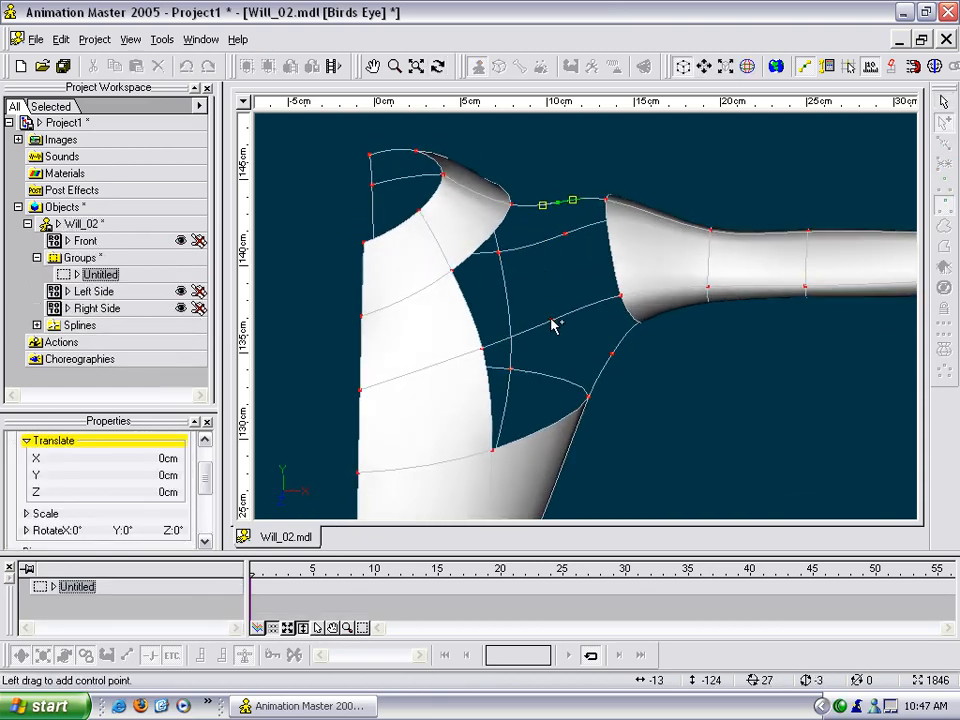
left_click(566, 227)
left_click_drag(566, 232, 643, 212)
left_click_drag(610, 363, 533, 377)
right_click(431, 311)
left_click(428, 283)
key("t")
mouse_move(430, 290)
left_mouse_down()
mouse_move(506, 328)
mouse_move(461, 363)
mouse_move(419, 367)
mouse_move(491, 336)
mouse_move(435, 317)
mouse_move(474, 316)
mouse_move(484, 351)
mouse_move(542, 315)
mouse_move(497, 336)
mouse_move(503, 360)
mouse_move(420, 317)
mouse_move(356, 311)
mouse_move(478, 305)
mouse_move(441, 309)
mouse_move(450, 326)
mouse_move(459, 321)
mouse_move(446, 345)
mouse_move(467, 326)
mouse_move(415, 288)
left_mouse_up()
scroll(495, 338, "down", 5)
key("t")
key("t")
left_click_drag(554, 362, 567, 327)
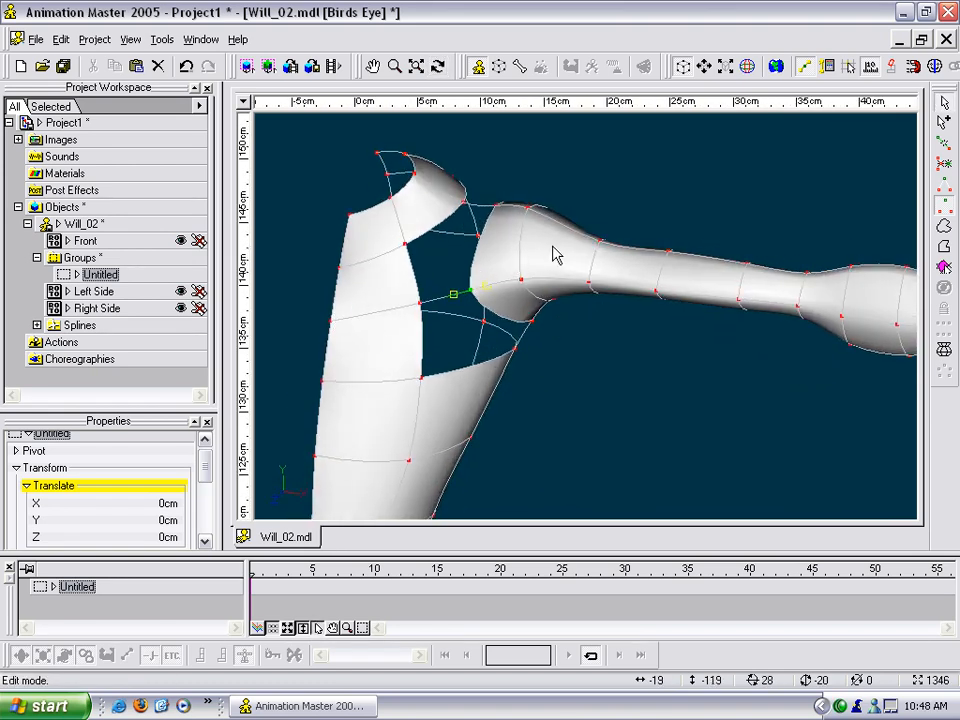
- Examine the ring and bridging splines between the arm's shoulder end and the torso from several angles
left_click_drag(564, 268, 546, 306)
scroll(546, 306, "up", 5)
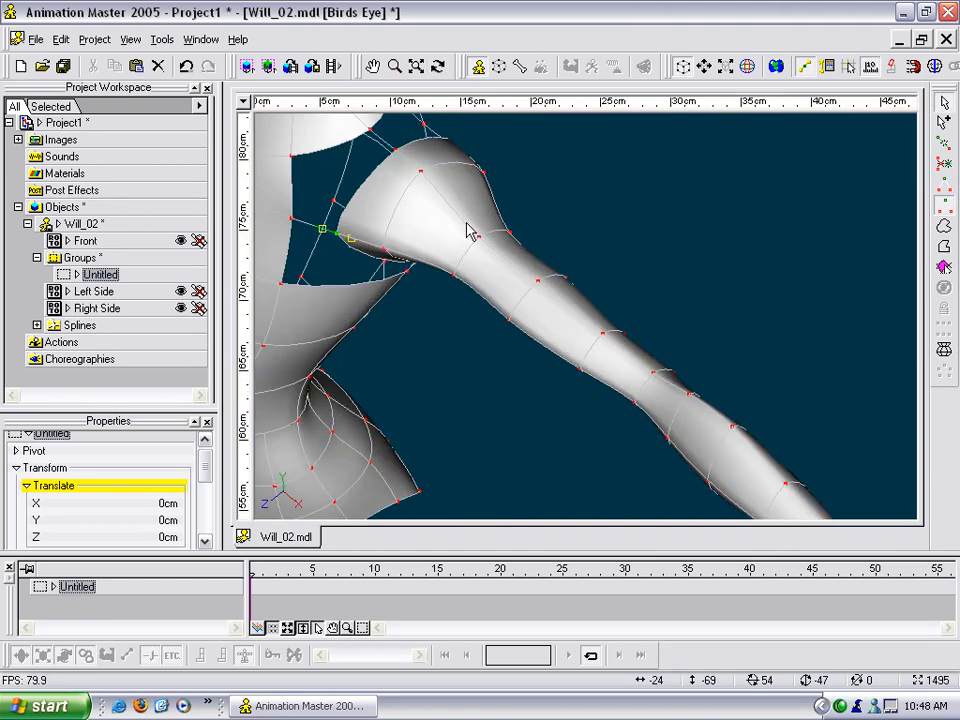
middle_click_drag(460, 224, 686, 317)
key("t")
left_click_drag(676, 308, 612, 232)
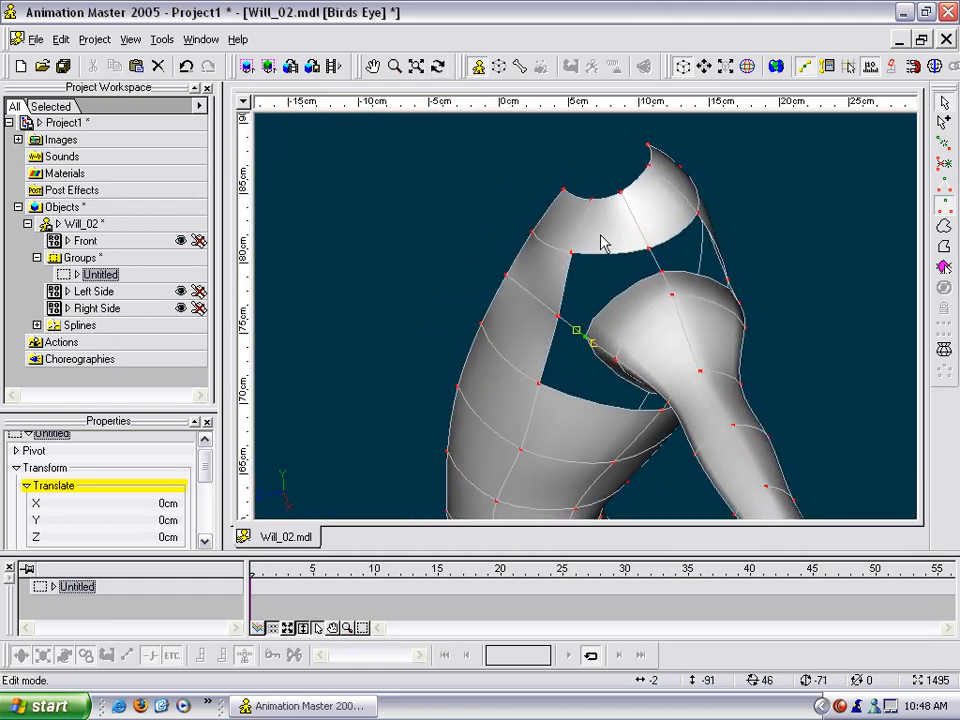
key("t")
mouse_move(632, 316)
left_mouse_down()
mouse_move(671, 291)
mouse_move(617, 309)
left_mouse_up()
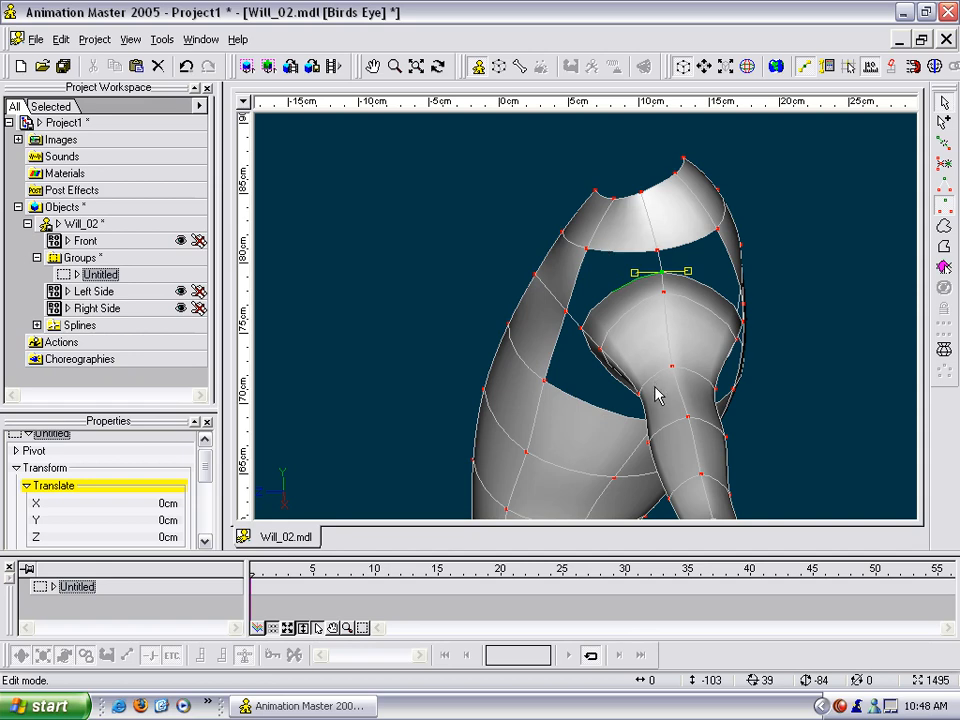
key("t")
left_click_drag(684, 376, 578, 293)
key("m")
key("t")
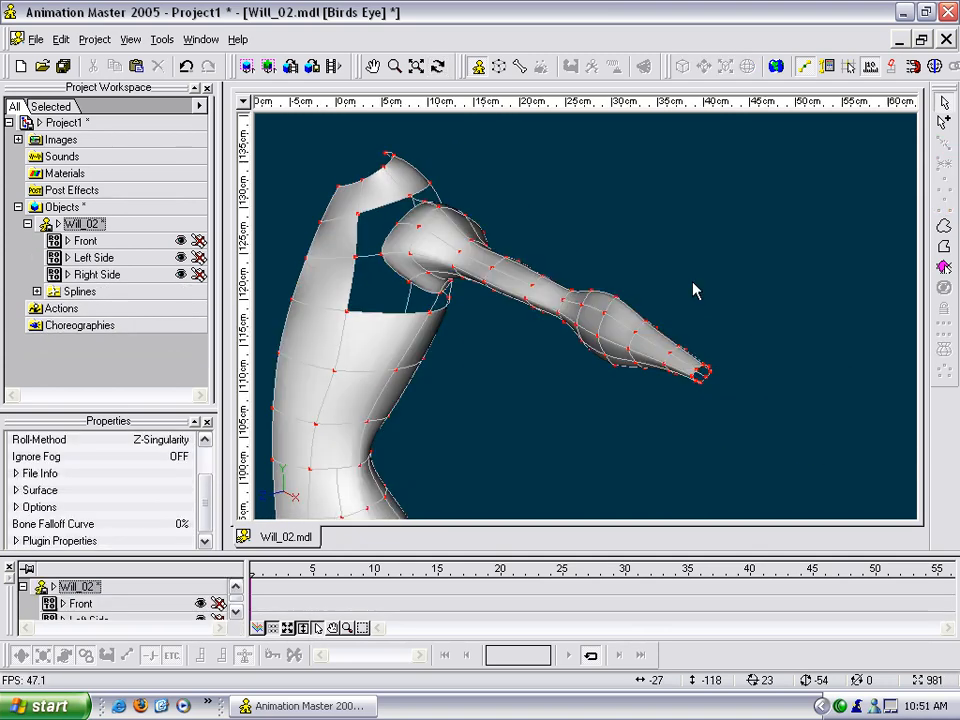
- Adjust the front control point of the first upper-arm ring below the shoulder
key("t")
mouse_move(678, 283)
left_mouse_down()
mouse_move(654, 276)
mouse_move(659, 282)
left_mouse_up()
middle_click_drag(650, 299, 703, 300)
key("t")
mouse_move(703, 300)
left_mouse_down()
mouse_move(677, 302)
mouse_move(712, 297)
mouse_move(689, 298)
left_mouse_up()
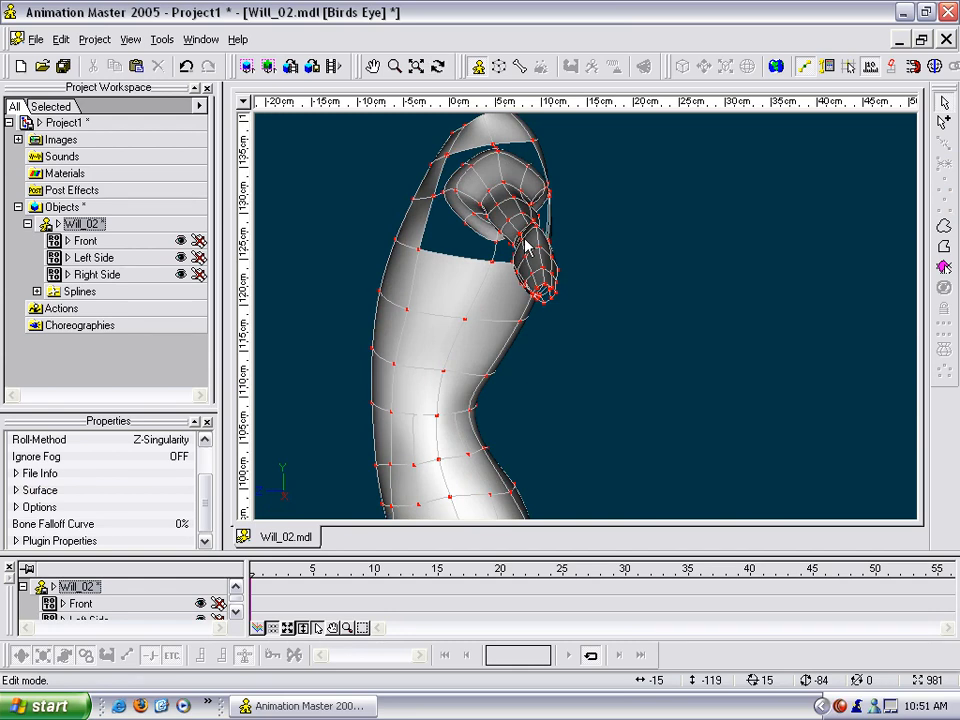
middle_click_drag(528, 208, 663, 383)
scroll(598, 267, "up", 3)
scroll(581, 279, "up", 4)
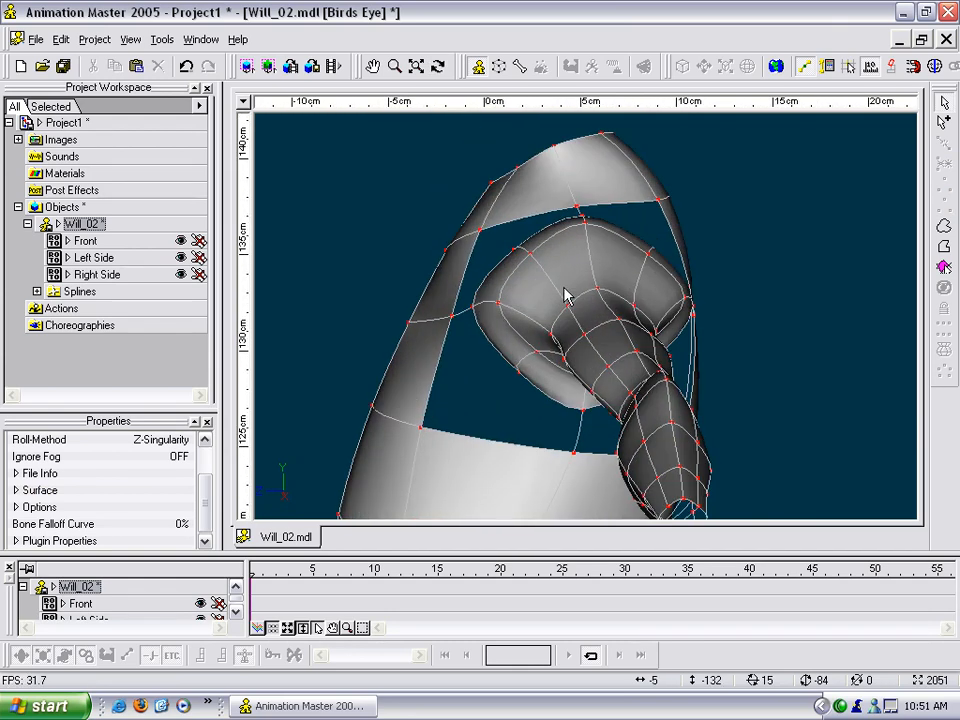
left_click(567, 301)
key("t")
mouse_move(567, 301)
left_mouse_down()
mouse_move(577, 300)
mouse_move(577, 283)
left_mouse_up()
key("Escape")
middle_click_drag(607, 267, 614, 293)
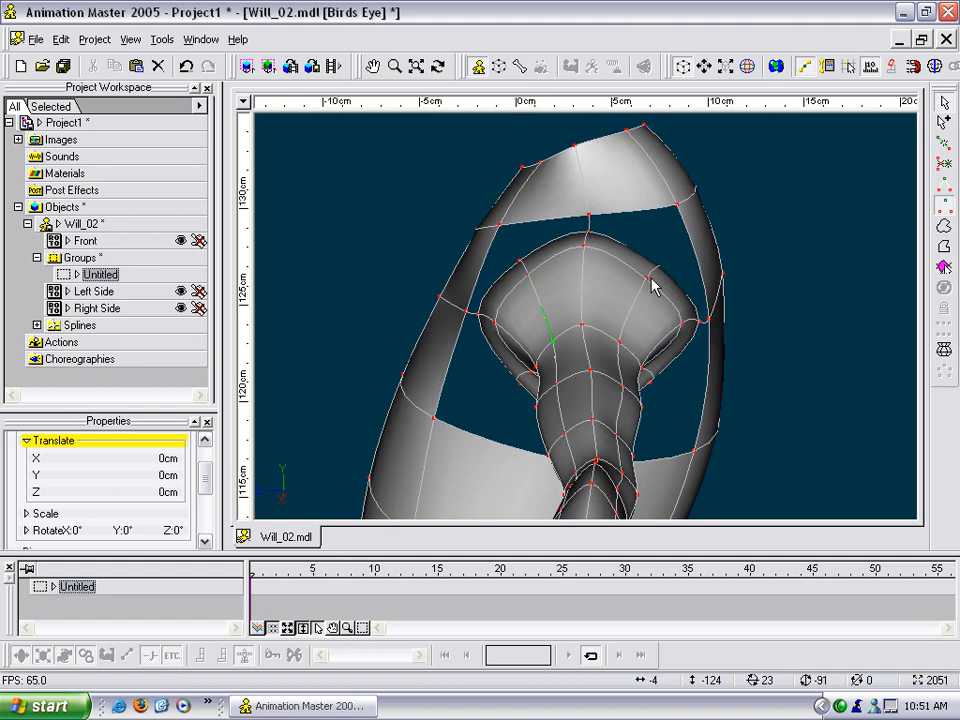
- Reposition the control points on the back of the shoulder cap and the adjoining upper arm
left_click(649, 278)
key("t")
left_click_drag(659, 302, 680, 304)
key("Escape")
scroll(672, 294, "up", 4)
middle_click_drag(656, 290, 630, 319)
key("t")
left_click_drag(630, 319, 650, 303)
key("Escape")
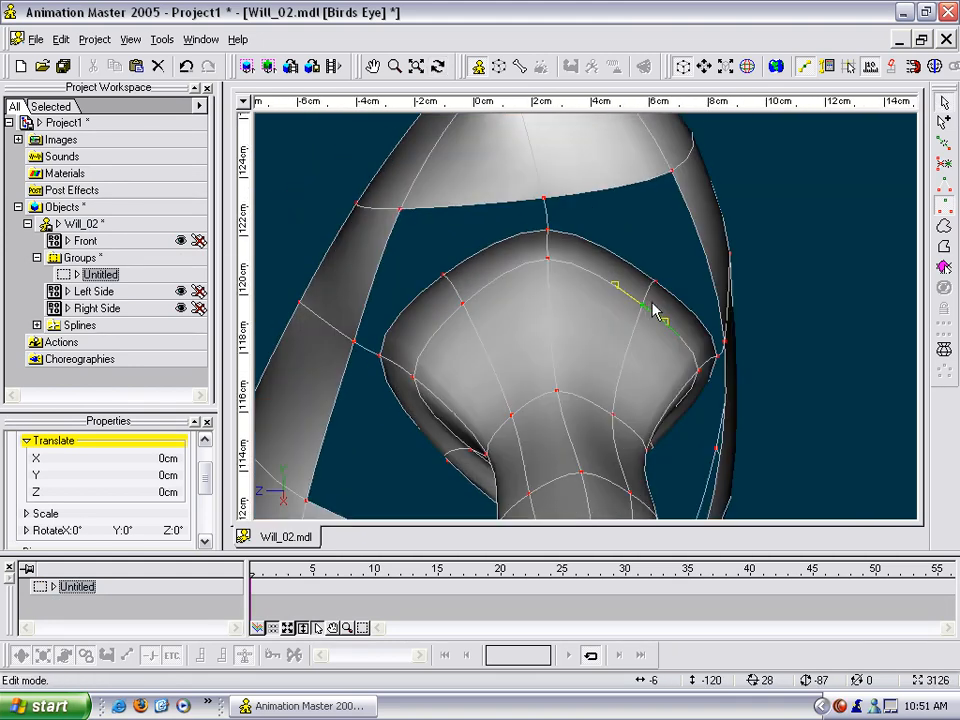
left_click(674, 264)
left_click(644, 304)
left_click_drag(657, 323, 550, 318)
key("t")
left_click(655, 277)
left_click_drag(510, 367, 516, 368)
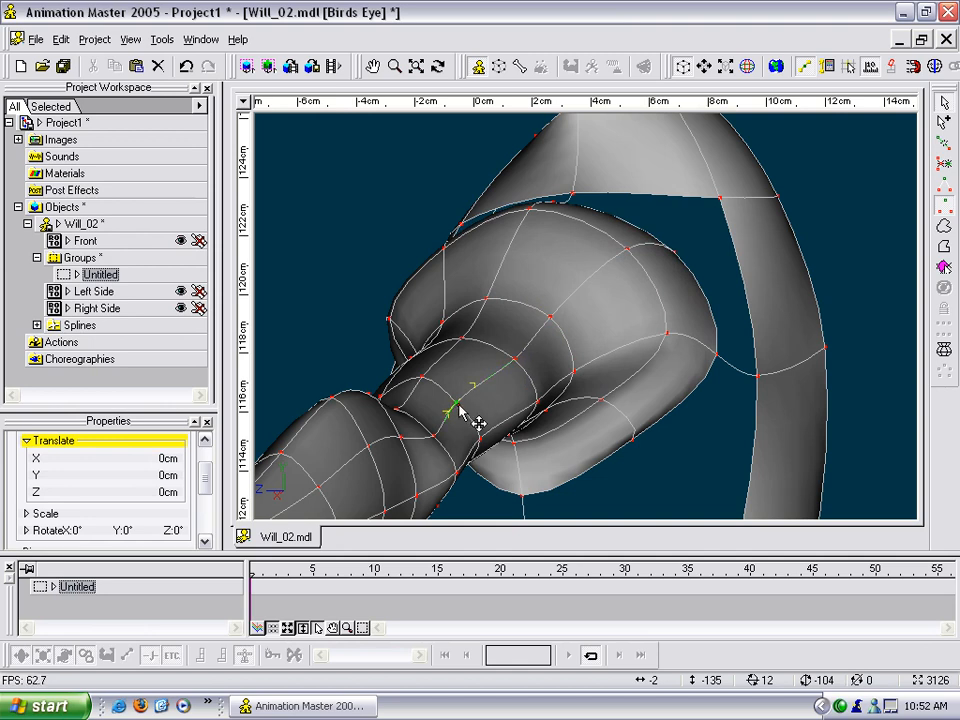
- Shift the control points along the back of the upper arm and undo the last move at the elbow
left_click_drag(453, 406, 469, 406)
left_click_drag(436, 444, 392, 437)
scroll(460, 355, "down", 5)
middle_click_drag(497, 333, 550, 196)
scroll(540, 230, "up", 3)
left_click_drag(533, 269, 543, 267)
key("ctrl+z")
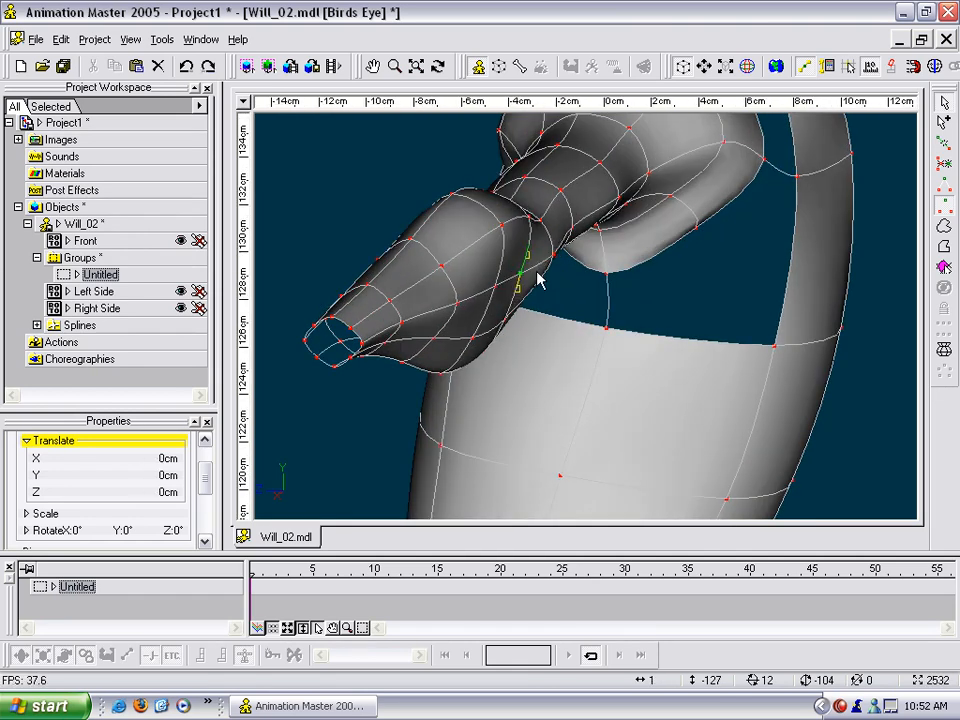
- Nudge the control points along the back of the forearm between the elbow and the wrist
key("t")
left_click_drag(522, 271, 482, 256)
key("t")
left_click_drag(421, 318, 426, 317)
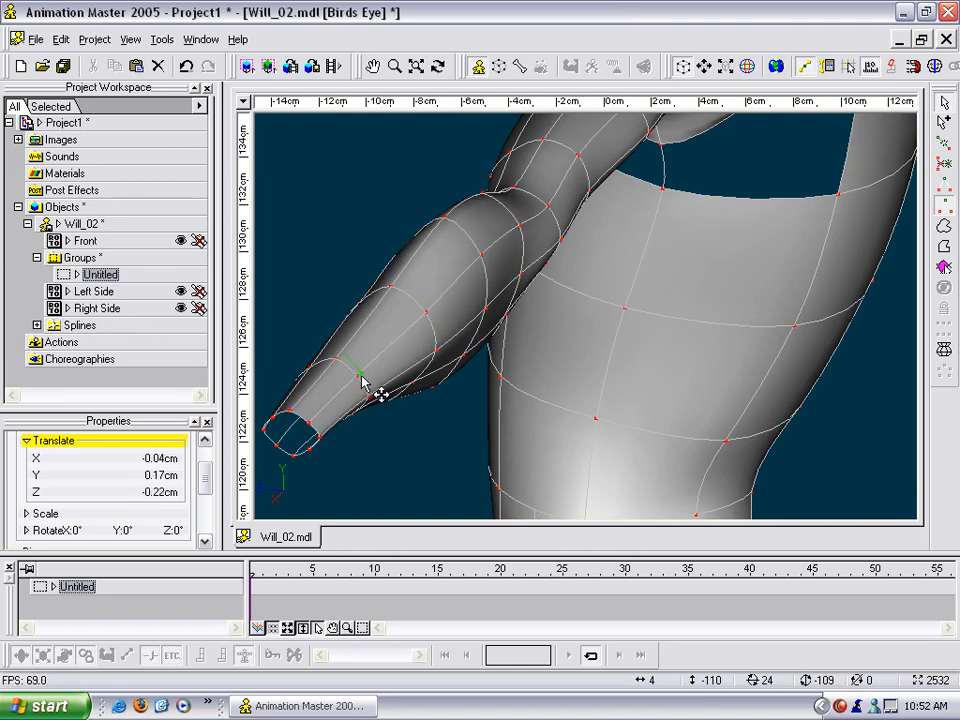
key("t")
mouse_move(361, 377)
left_mouse_down()
mouse_move(371, 379)
mouse_move(360, 369)
left_mouse_up()
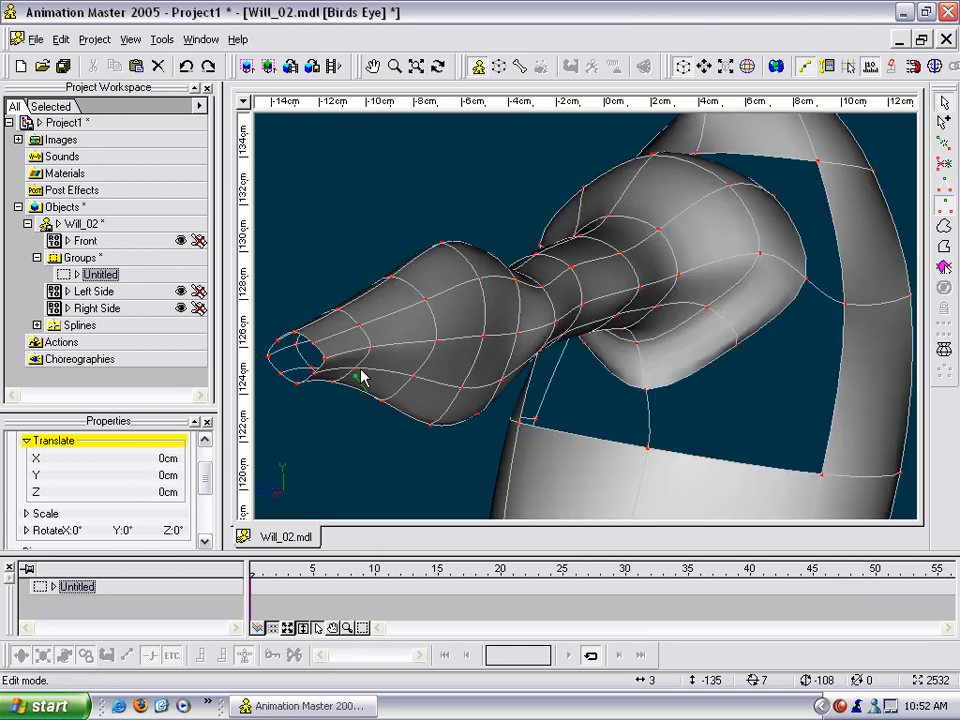
- Move the upper back point of the wrist ring and the matching points on the next two forearm rings slightly outward
scroll(352, 369, "up", 5)
middle_click_drag(343, 369, 590, 377)
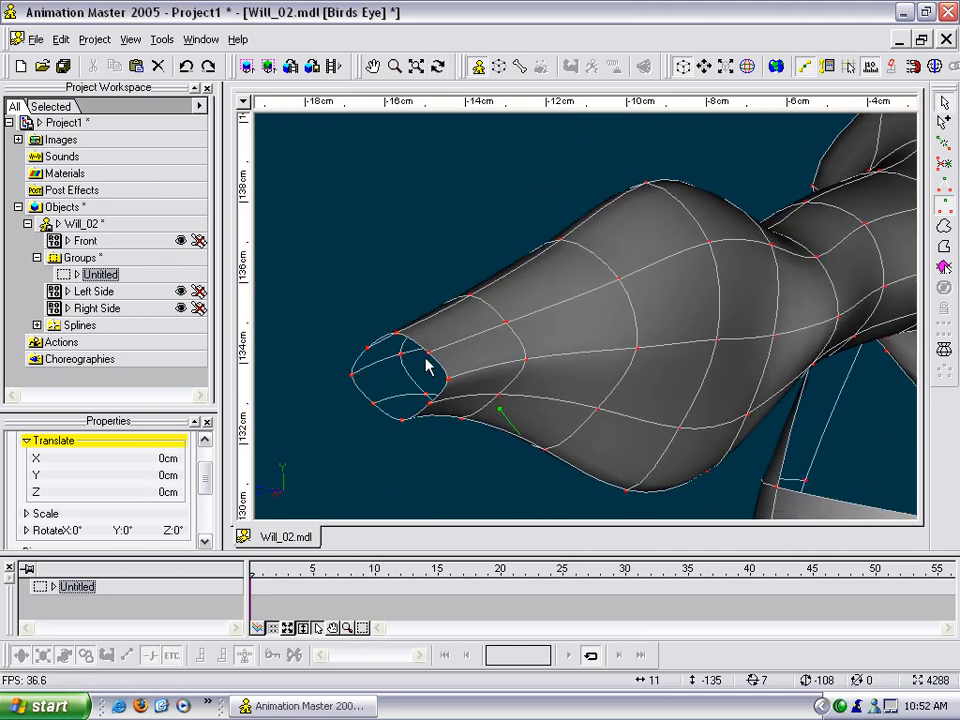
left_click_drag(426, 360, 449, 363)
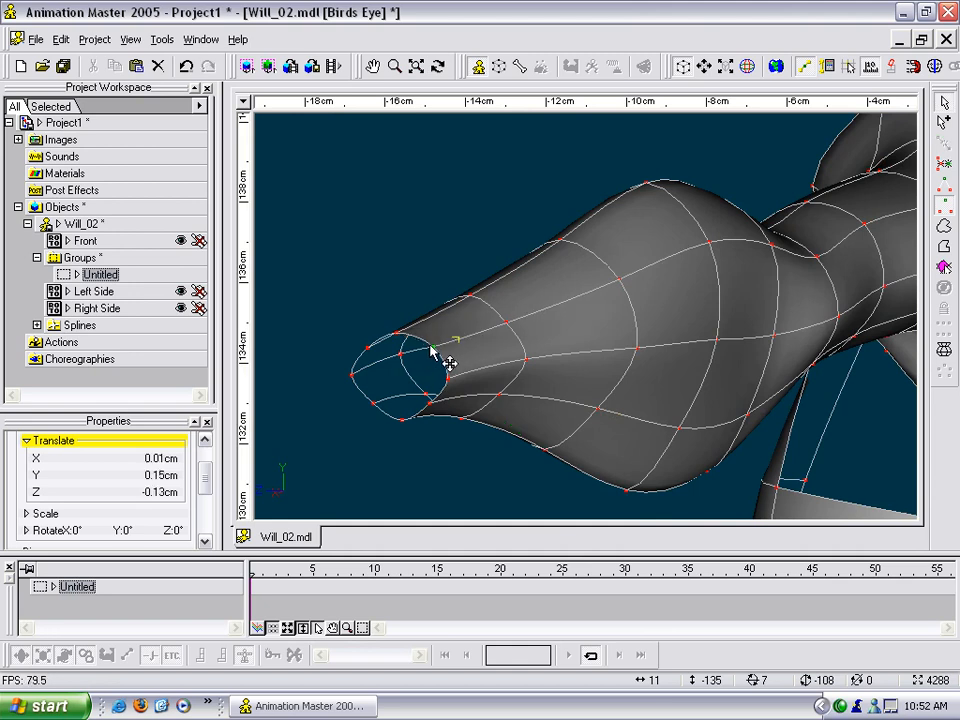
left_click(511, 324)
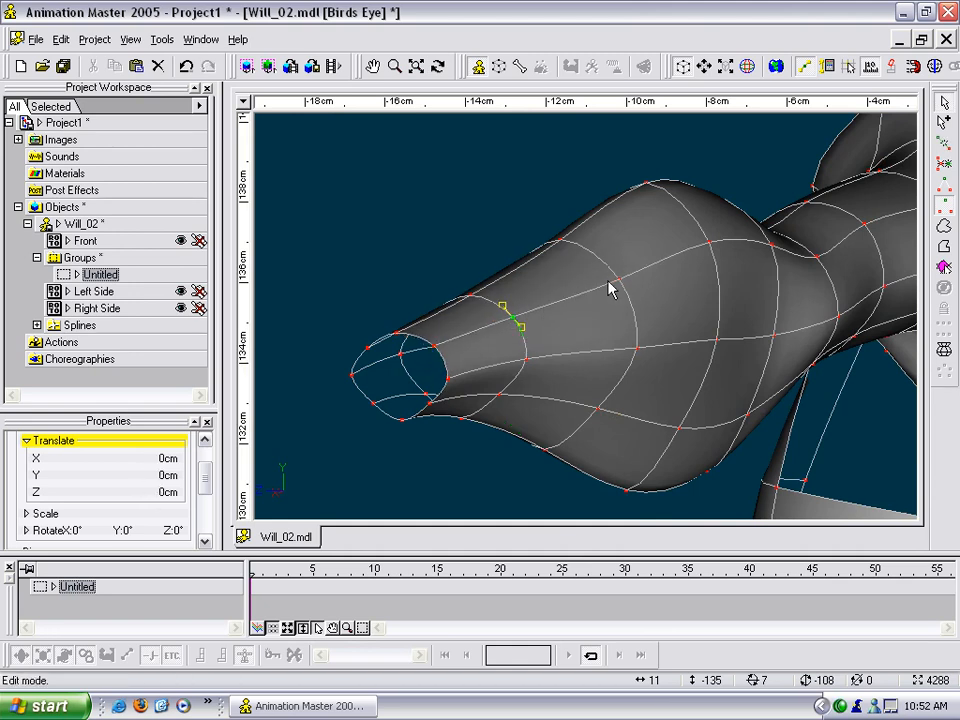
left_click_drag(623, 274, 628, 271)
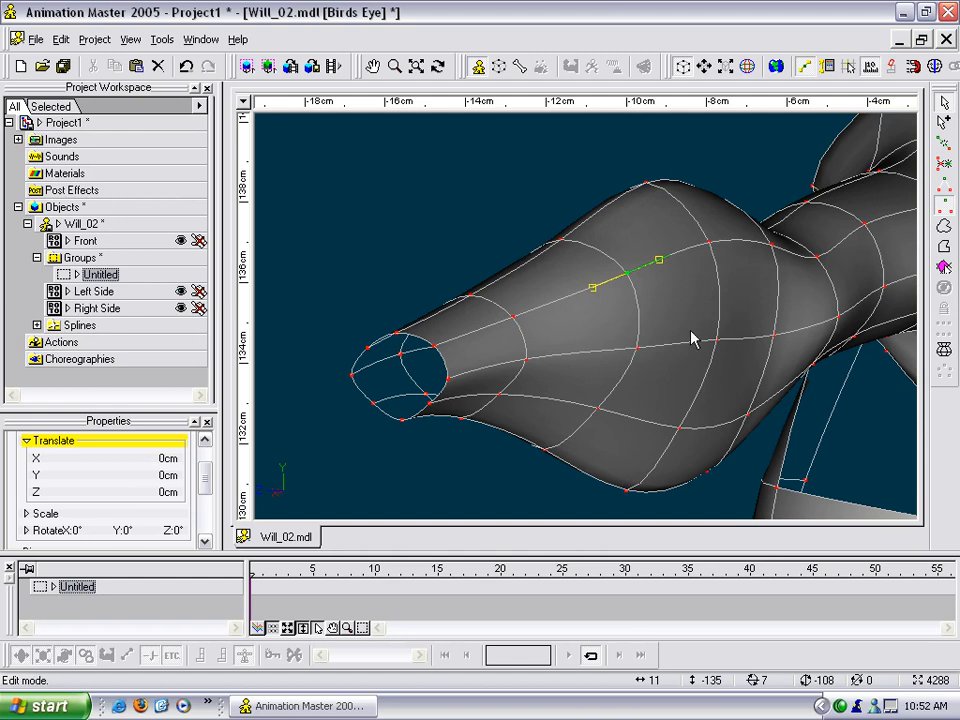
- Shift the lower back row of forearm control points slightly outward, working from the elbow toward the wrist
left_click_drag(671, 367, 577, 268)
key("m")
key("t")
left_click(547, 341)
left_click(551, 328)
key("t")
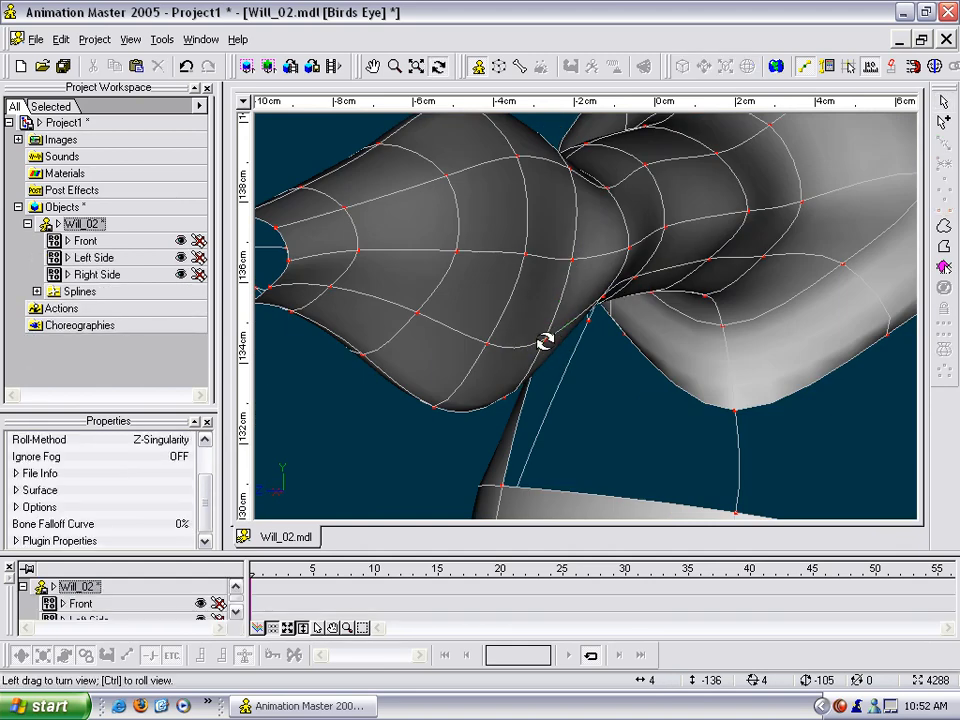
key("Escape")
left_click_drag(547, 341, 574, 355)
left_click_drag(489, 347, 500, 345)
left_click_drag(426, 321, 432, 316)
left_click_drag(333, 295, 344, 294)
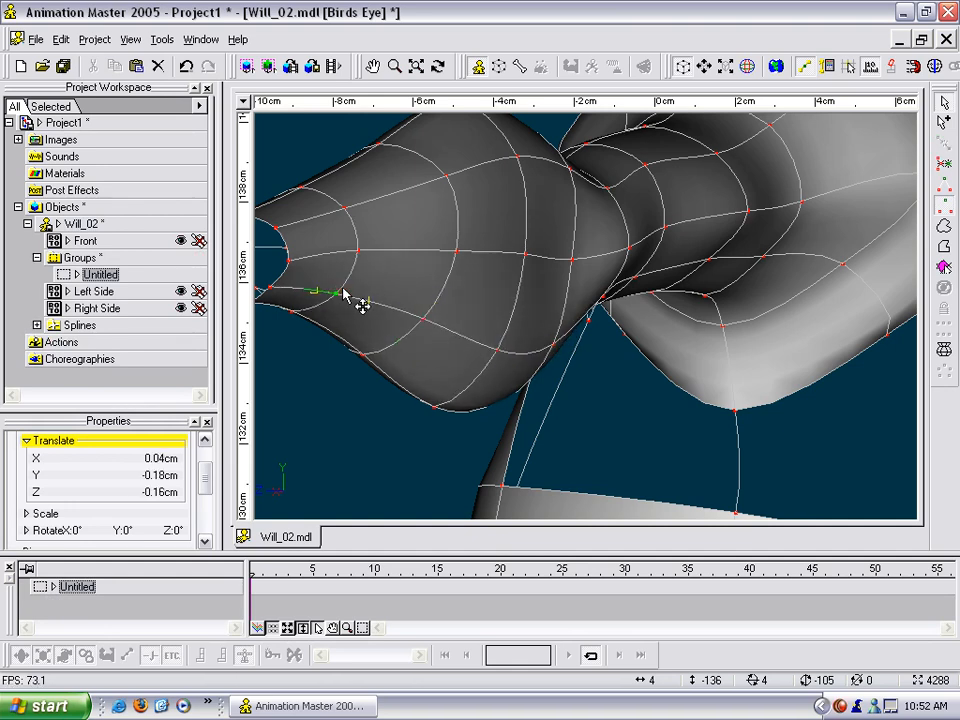
- Examine the forearm's contour from above and along its length to the wrist
key("t")
left_click_drag(490, 286, 569, 268)
scroll(562, 226, "down", 2)
scroll(564, 228, "down", 8)
key("t")
key("m")
key("5")
key("m")
left_click_drag(660, 200, 782, 214)
scroll(679, 209, "up", 4)
key("m")
left_click_drag(553, 199, 564, 256)
key("t")
left_click_drag(673, 315, 681, 301)
left_click_drag(811, 387, 574, 223)
key("m")
key("t")
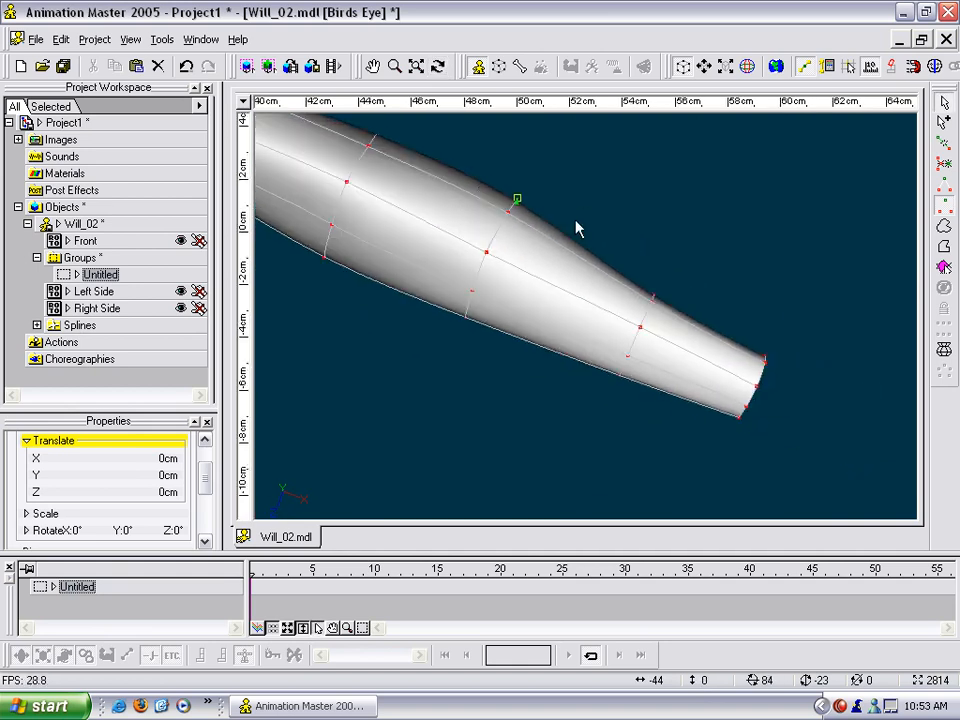
- Nudge the control points on the lower back side of the forearm bulge to even out its profile
left_click_drag(657, 292, 611, 344)
key("t")
scroll(611, 344, "down", 2)
key("m")
left_click_drag(611, 344, 698, 283)
scroll(698, 283, "down", 3)
key("t")
left_click_drag(698, 283, 543, 316)
key("m")
left_click_drag(757, 352, 661, 329)
scroll(673, 334, "up", 6)
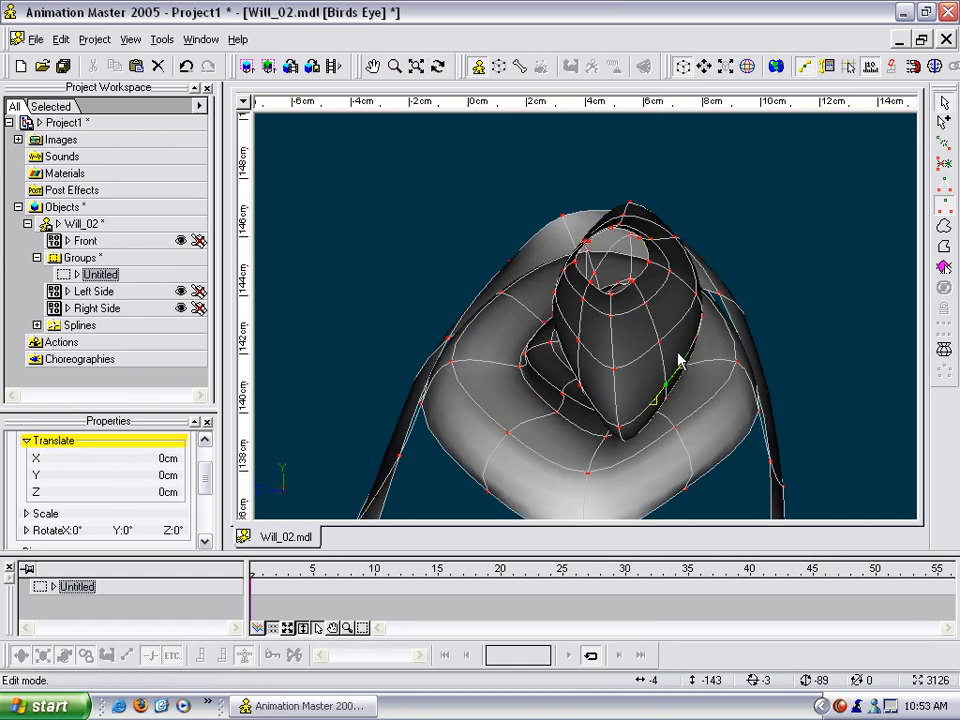
left_click_drag(668, 383, 688, 392)
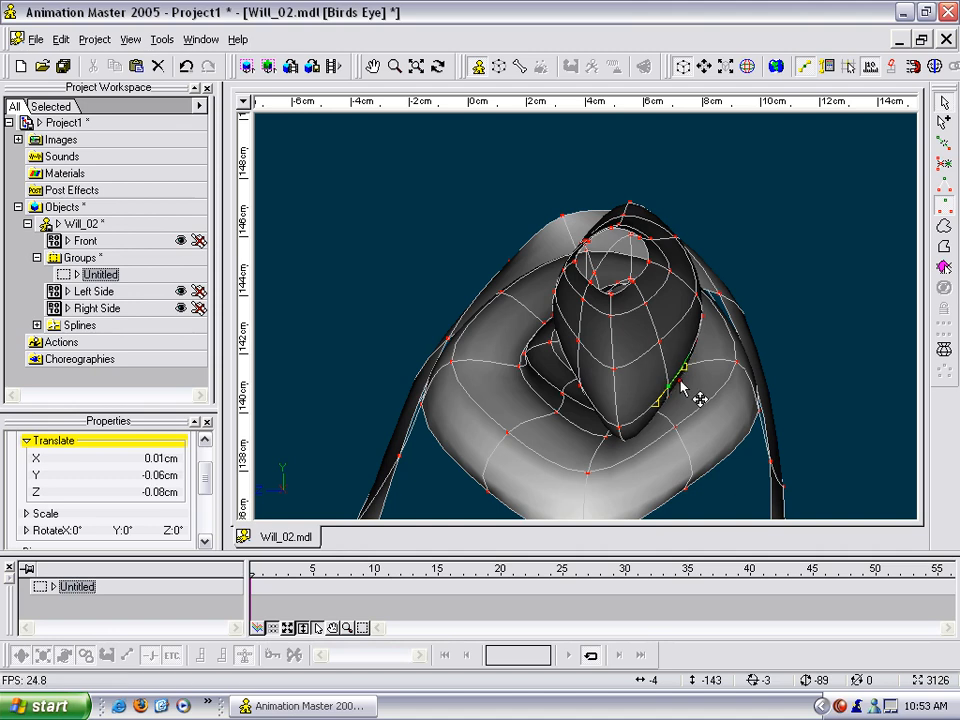
left_click_drag(702, 319, 674, 349)
mouse_move(697, 297)
left_mouse_down()
mouse_move(662, 317)
mouse_move(670, 318)
mouse_move(663, 302)
mouse_move(642, 288)
mouse_move(686, 289)
left_mouse_up()
- Move the control points on the back underside of the elbow slightly outward
left_click(632, 285)
key("t")
middle_click_drag(677, 255, 665, 282)
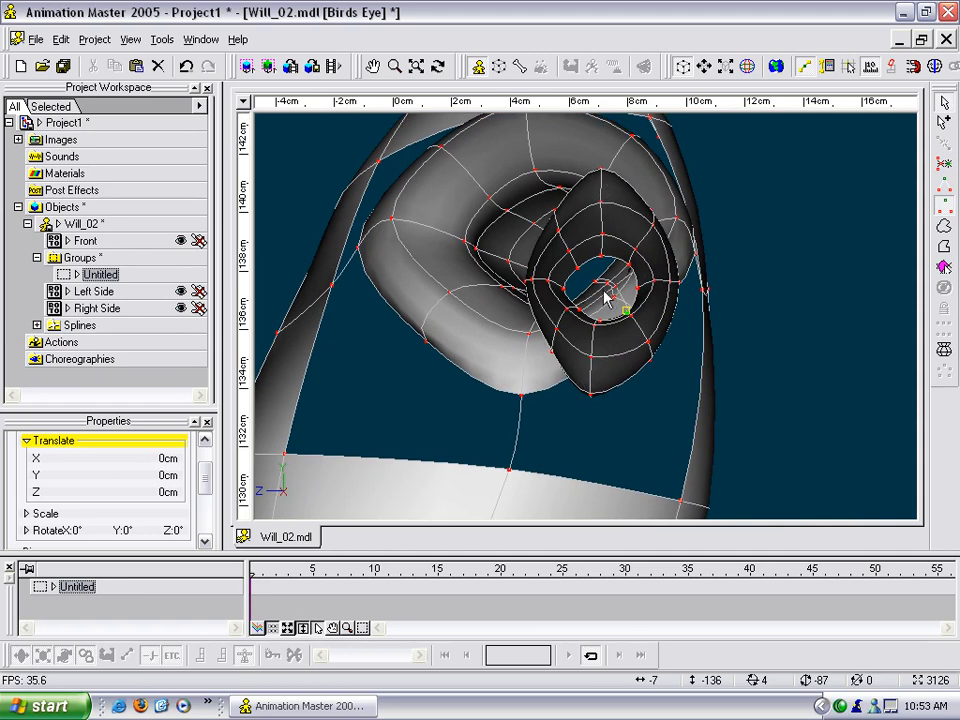
key("t")
mouse_move(590, 310)
left_mouse_down()
mouse_move(600, 266)
mouse_move(626, 279)
mouse_move(589, 281)
mouse_move(600, 290)
left_mouse_up()
key("Escape")
middle_click_drag(836, 139, 613, 341)
left_click(619, 349)
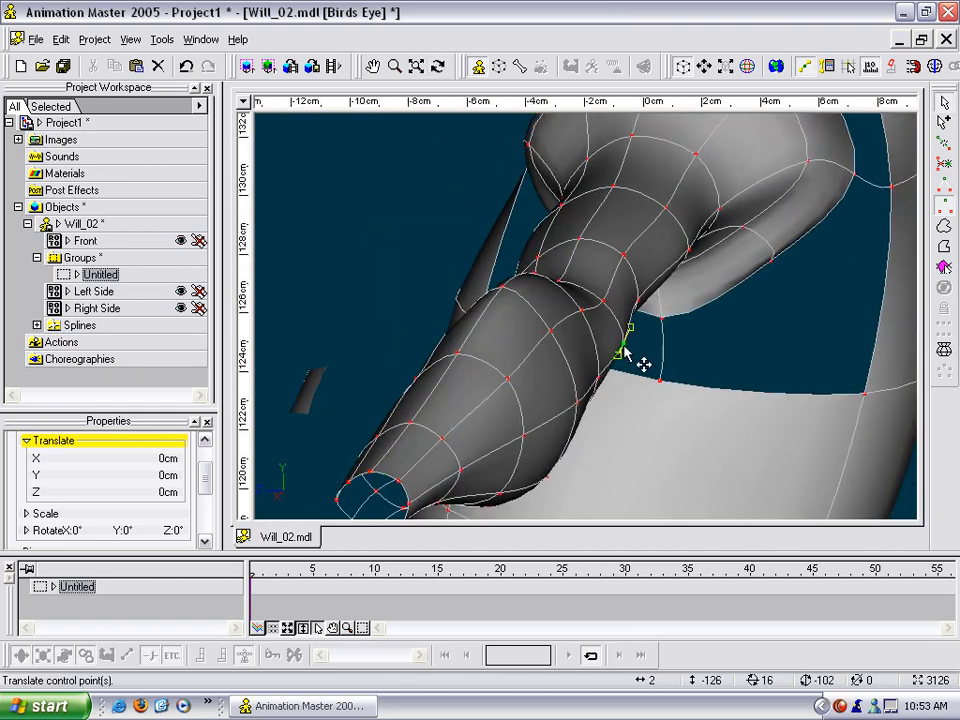
left_click_drag(624, 344, 634, 346)
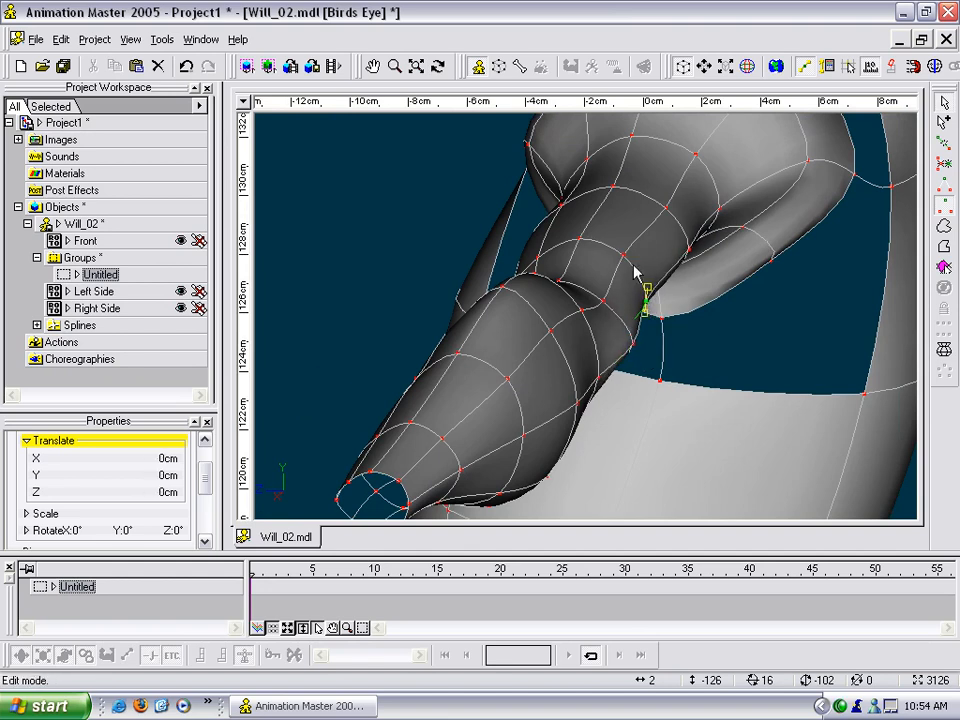
- Reposition the ring points along the back of the upper arm between the elbow and the shoulder
middle_click_drag(662, 281, 632, 272)
left_click_drag(629, 261, 638, 267)
mouse_move(638, 267)
middle_mouse_down()
mouse_move(600, 276)
mouse_move(602, 251)
mouse_move(558, 250)
mouse_move(557, 264)
mouse_move(611, 285)
mouse_move(640, 282)
mouse_move(638, 274)
middle_mouse_up()
left_click_drag(638, 274, 625, 282)
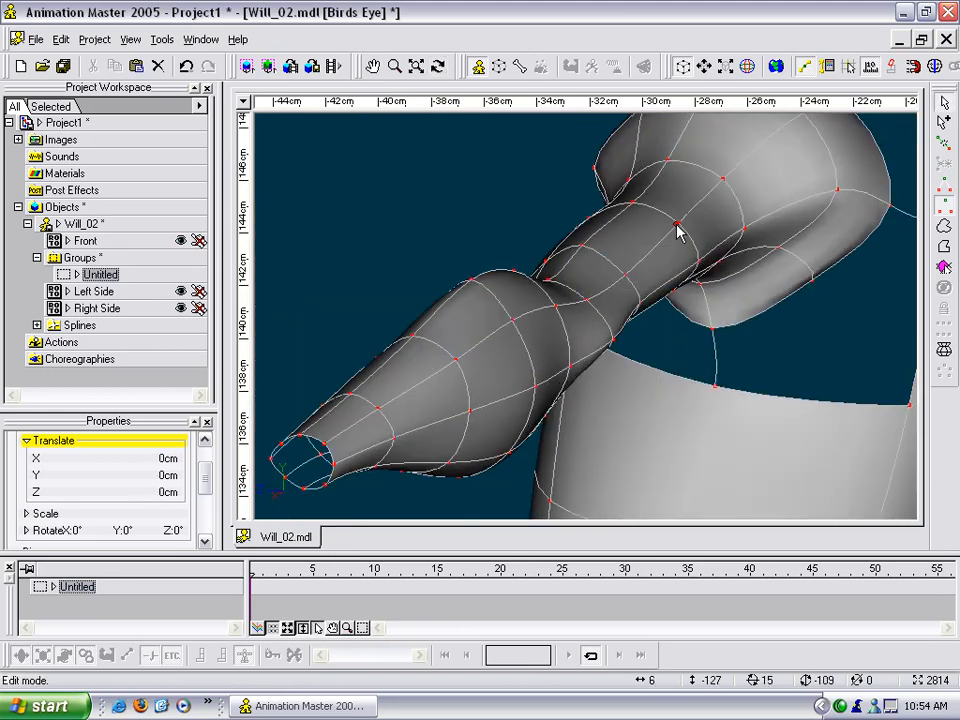
left_click_drag(678, 233, 677, 221)
middle_click_drag(677, 221, 703, 284)
left_click_drag(679, 302, 682, 308)
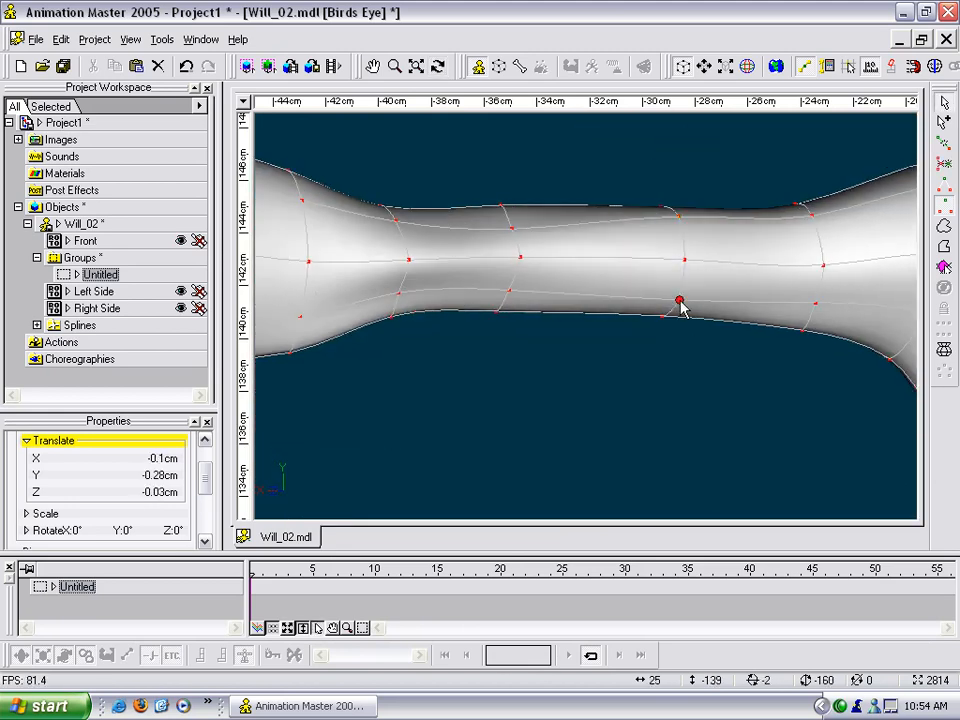
left_click_drag(805, 222, 814, 226)
left_click_drag(816, 303, 568, 343)
- Examine the whole arm and its shoulder from the front and from several other angles
key("t")
key("t")
key("t")
left_click_drag(705, 338, 855, 332)
key("t")
key("2")
left_click_drag(671, 336, 670, 319)
key("t")
left_click_drag(601, 300, 438, 286)
scroll(446, 286, "down", 6)
middle_click_drag(429, 281, 675, 263)
key("t")
left_click_drag(507, 278, 615, 276)
scroll(642, 281, "up", 4)
middle_click_drag(642, 281, 764, 330)
scroll(756, 316, "down", 6)
key("t")
left_click_drag(702, 292, 684, 240)
- Raise the front and top control points of the shoulder cap's outer rings to round it
middle_click_drag(672, 246, 659, 336)
scroll(659, 338, "up", 8)
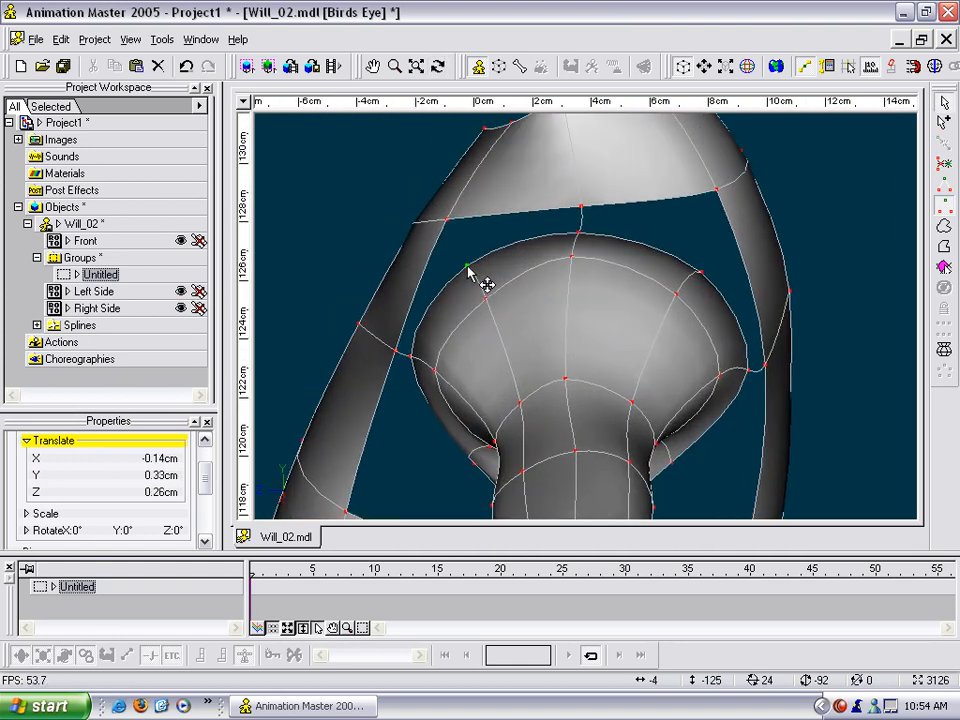
left_click_drag(488, 303, 484, 287)
left_click_drag(574, 254, 580, 233)
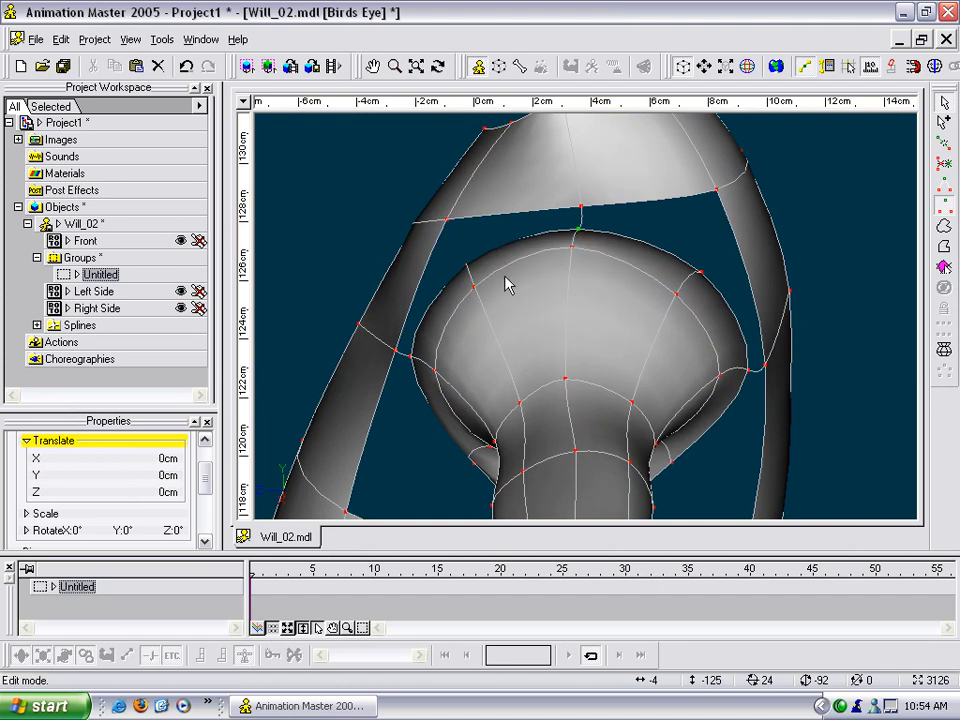
- Examine the gap between the shoulder and the torso from the side and the front
key("t")
left_click_drag(537, 277, 482, 326)
key("t")
key("t")
key("t")
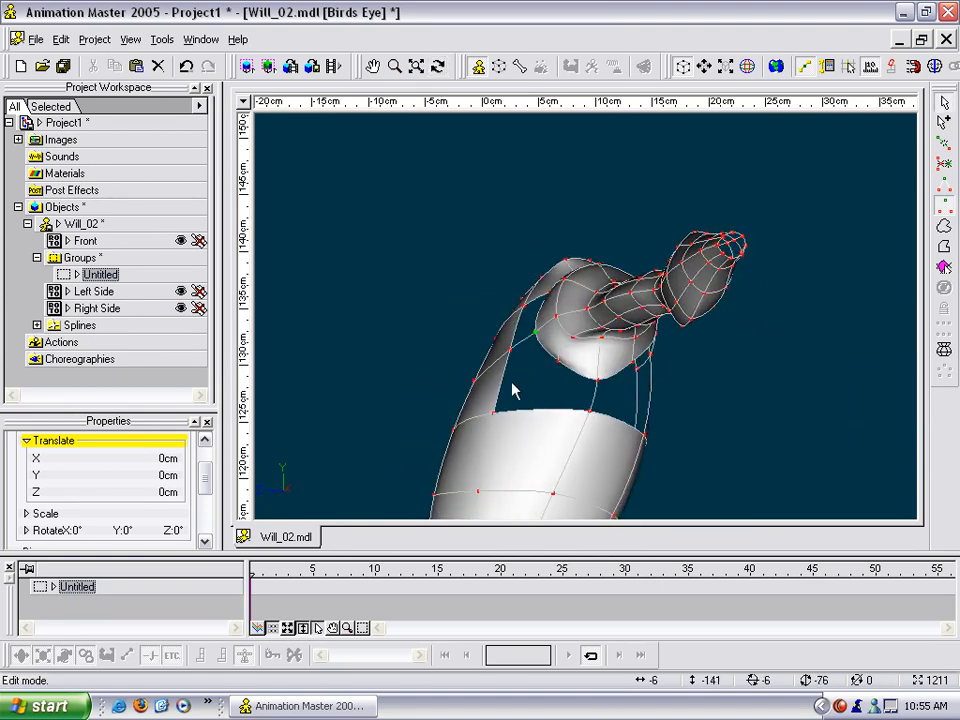
key("t")
left_click_drag(477, 399, 617, 344)
key("t")
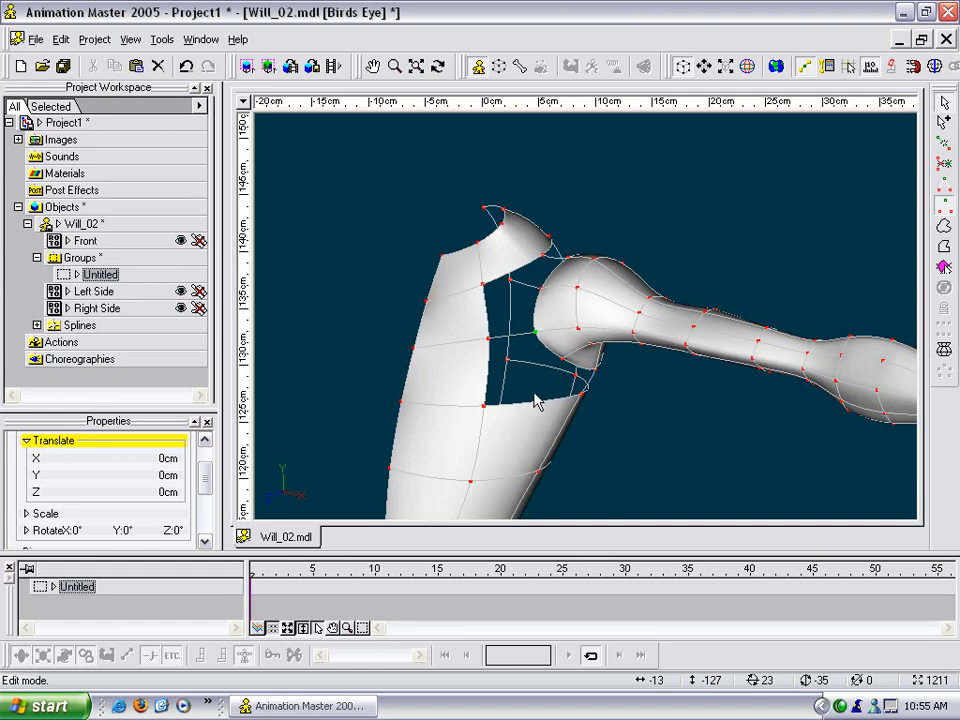
- Move the front control points on the underside of the shoulder end forward to widen the armpit area
middle_click_drag(567, 357, 508, 316)
scroll(541, 329, "up", 11)
left_click_drag(492, 328, 519, 328)
middle_click_drag(520, 328, 531, 298)
mouse_move(444, 305)
left_mouse_down()
mouse_move(474, 302)
mouse_move(463, 306)
left_mouse_up()
left_click_drag(521, 336, 492, 322)
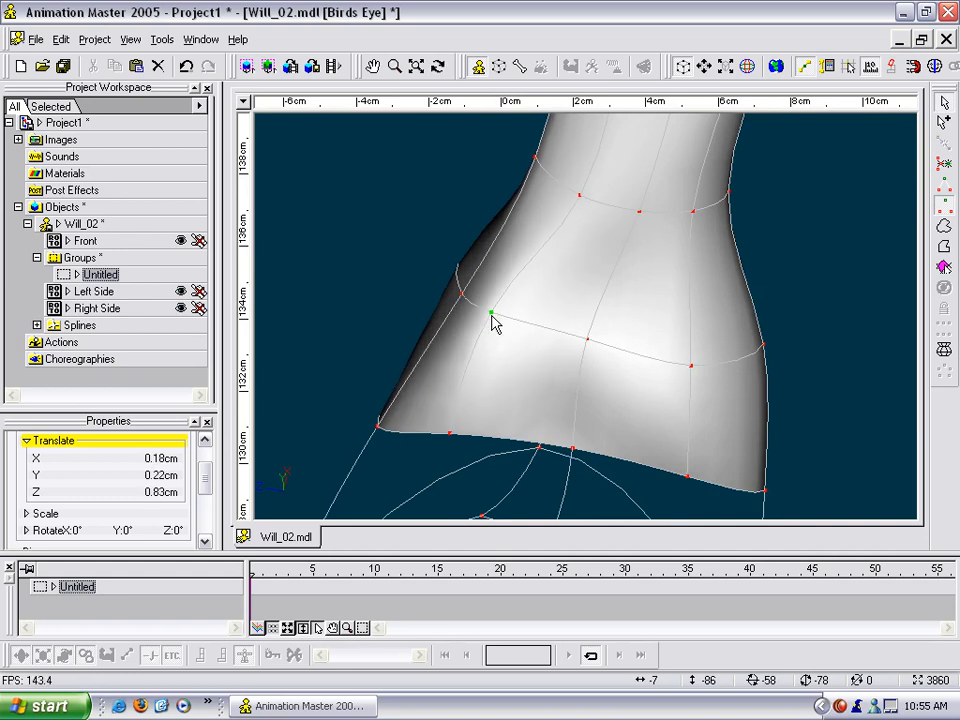
left_click_drag(454, 434, 426, 435)
- Insert control points on the two front torso splines beside the arm opening, between the chest ring and the ring below it
middle_click_drag(426, 435, 499, 386)
left_click(331, 430)
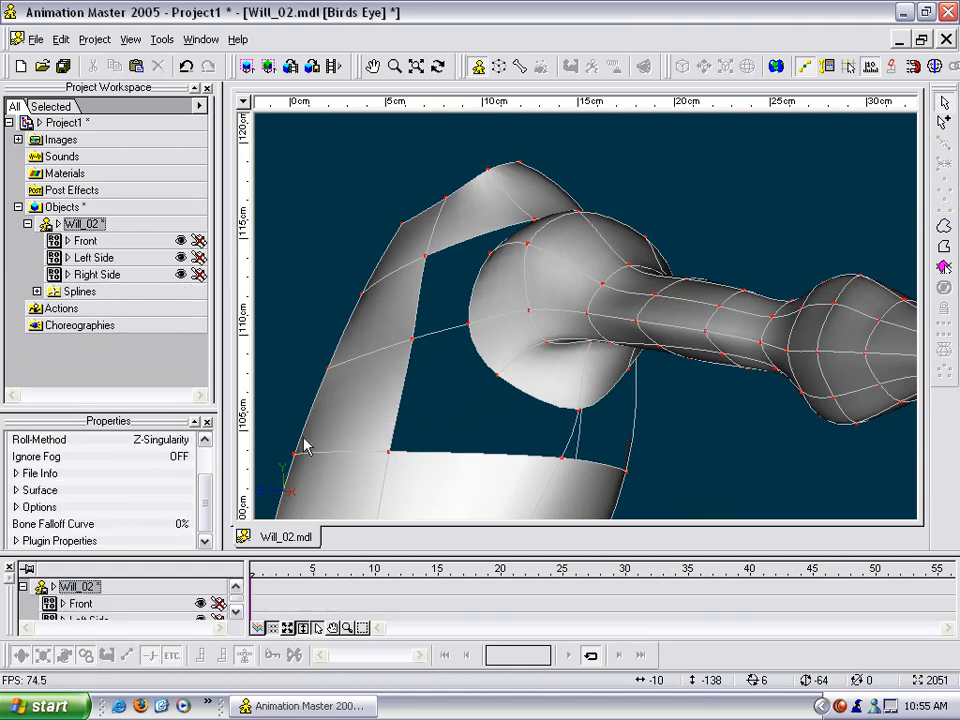
left_click(308, 415)
key("y")
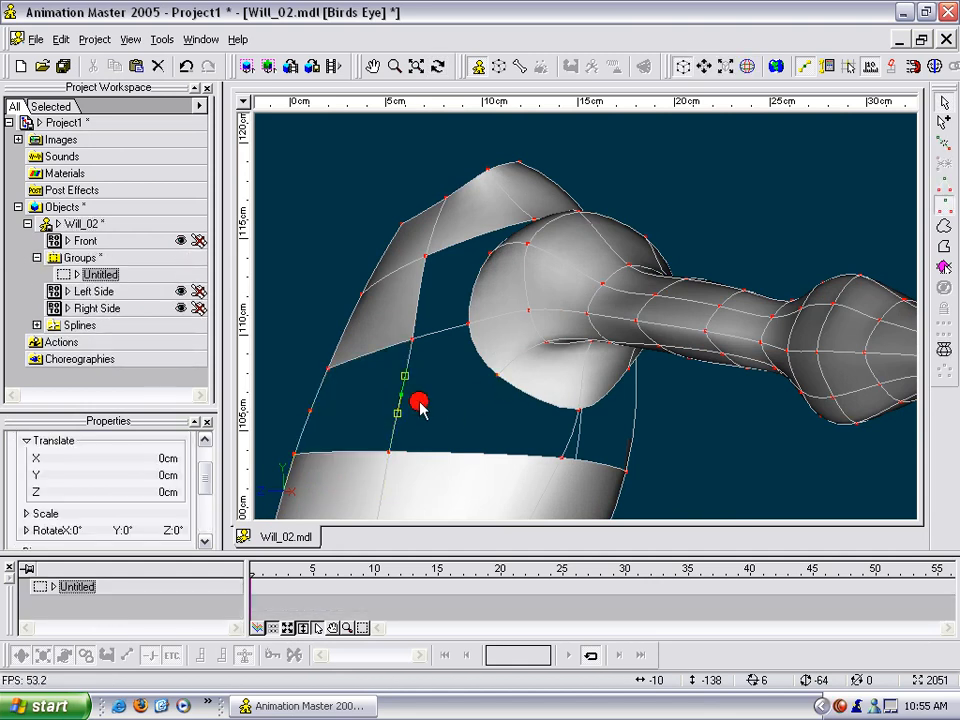
left_click_drag(399, 407, 402, 395)
left_click(421, 399)
- Draw a spline through the two new front torso points and attach it to the lower front point of the shoulder end
key("a")
left_click(312, 411)
right_click(403, 397)
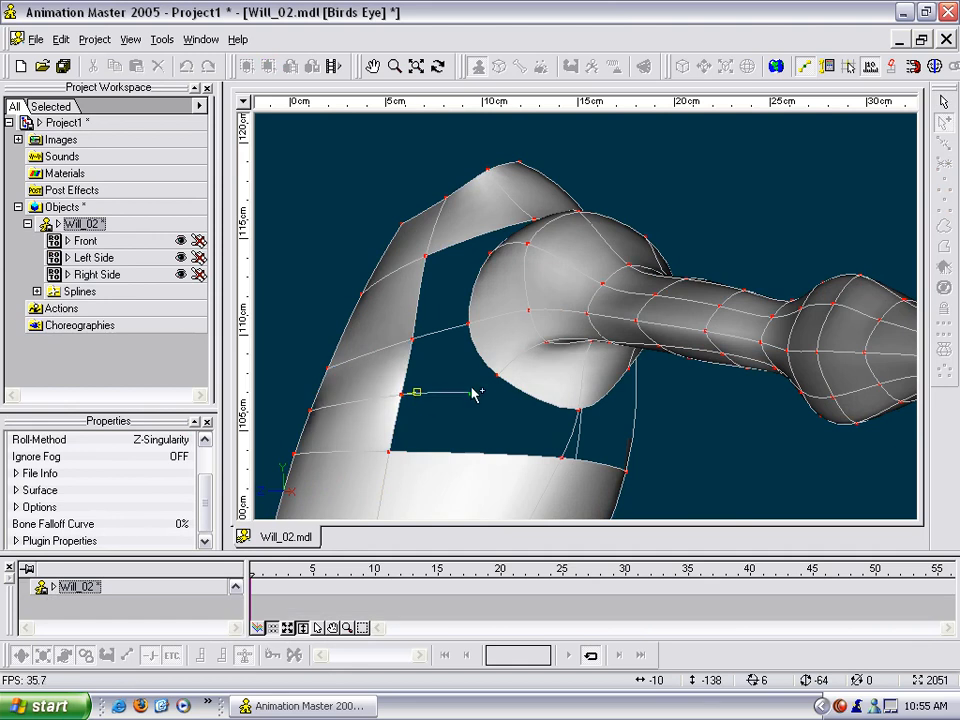
left_click(493, 378)
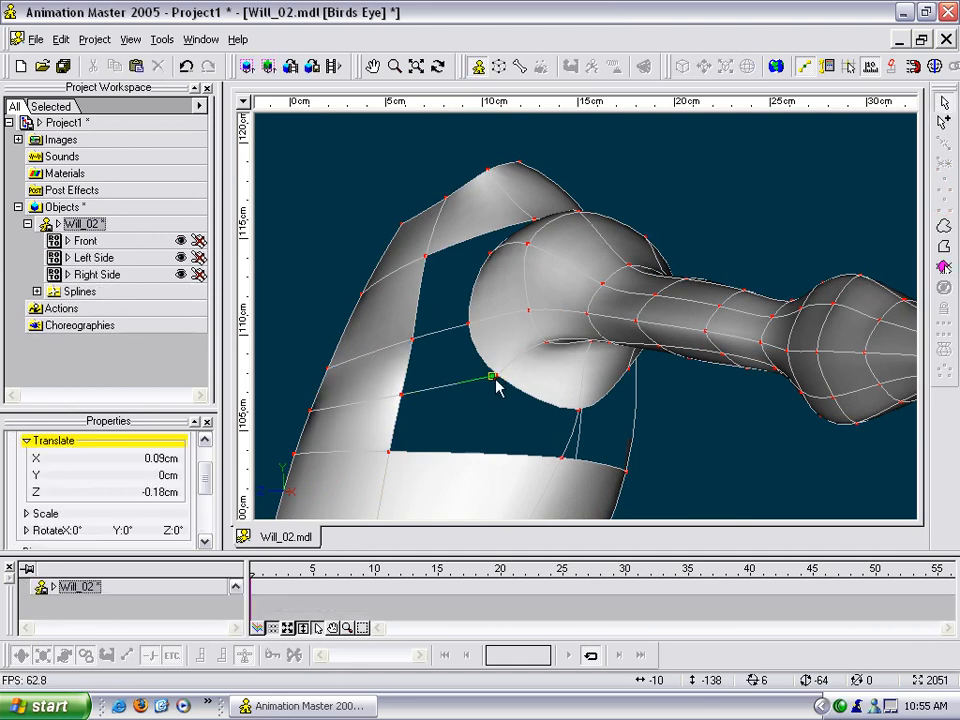
right_click(498, 378)
left_click(499, 378)
key("y")
key("t")
key("Escape")
left_click(521, 437)
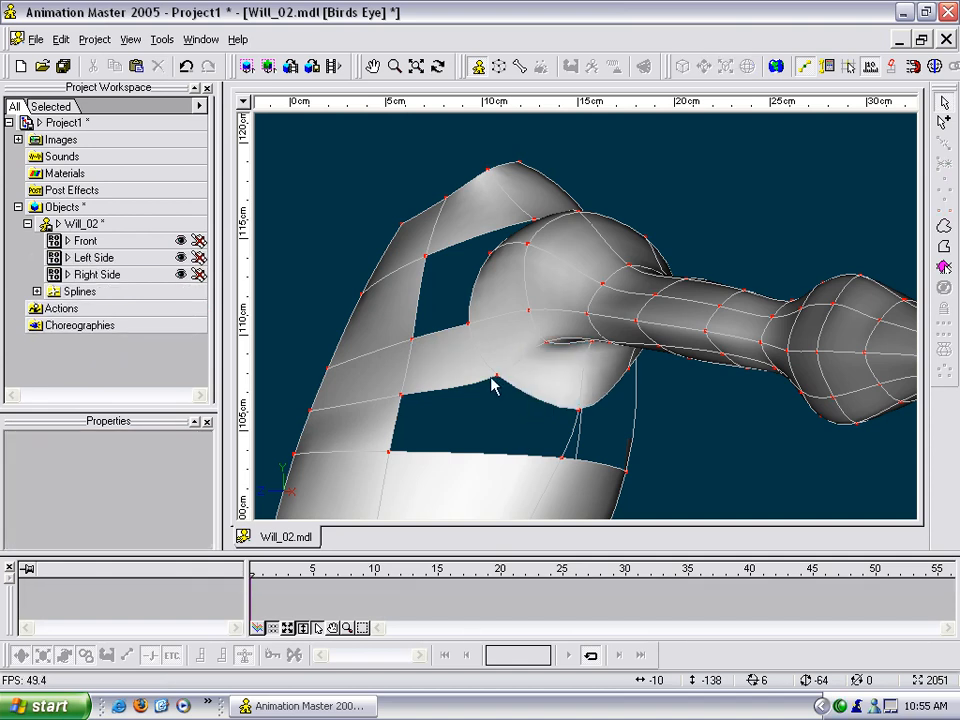
- Adjust the control point on the arm's underside near the armpit to smooth the curve
left_click(497, 377)
key("t")
left_click_drag(500, 380, 488, 355)
key("Escape")
key("t")
left_click_drag(534, 382, 451, 357)
key("Escape")
key("t")
key("Escape")
left_click(578, 324)
key("t")
mouse_move(587, 355)
left_mouse_down()
mouse_move(523, 387)
mouse_move(580, 334)
left_mouse_up()
key("Escape")
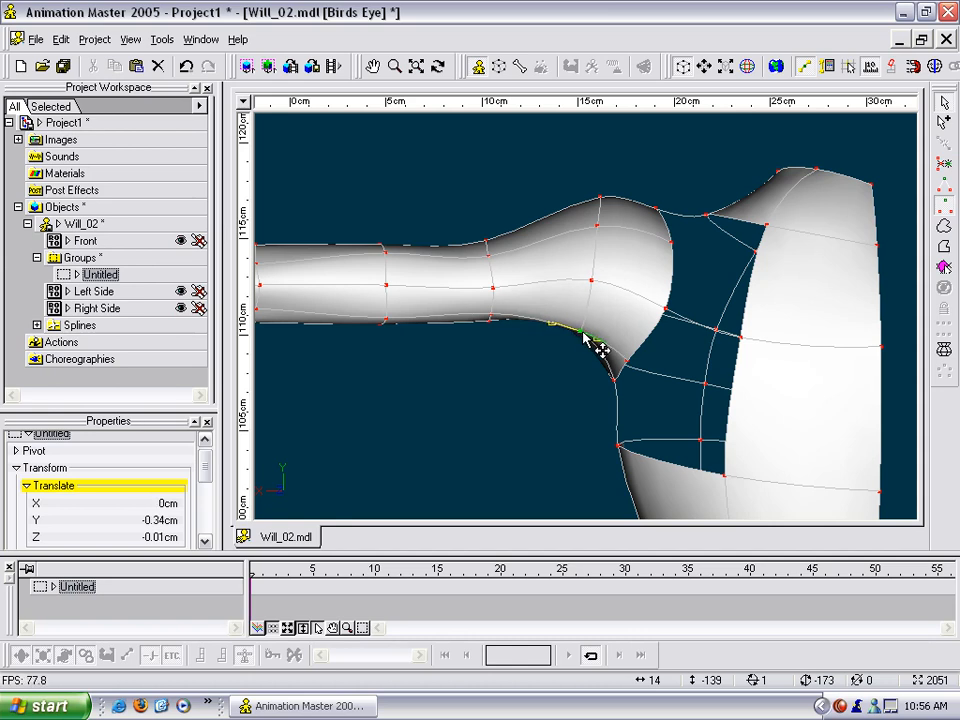
- Insert a control point on the top torso ring directly beneath the unconnected underside point of the shoulder end
key("t")
left_click_drag(628, 374, 590, 383)
key("Escape")
key("m")
key("t")
key("Escape")
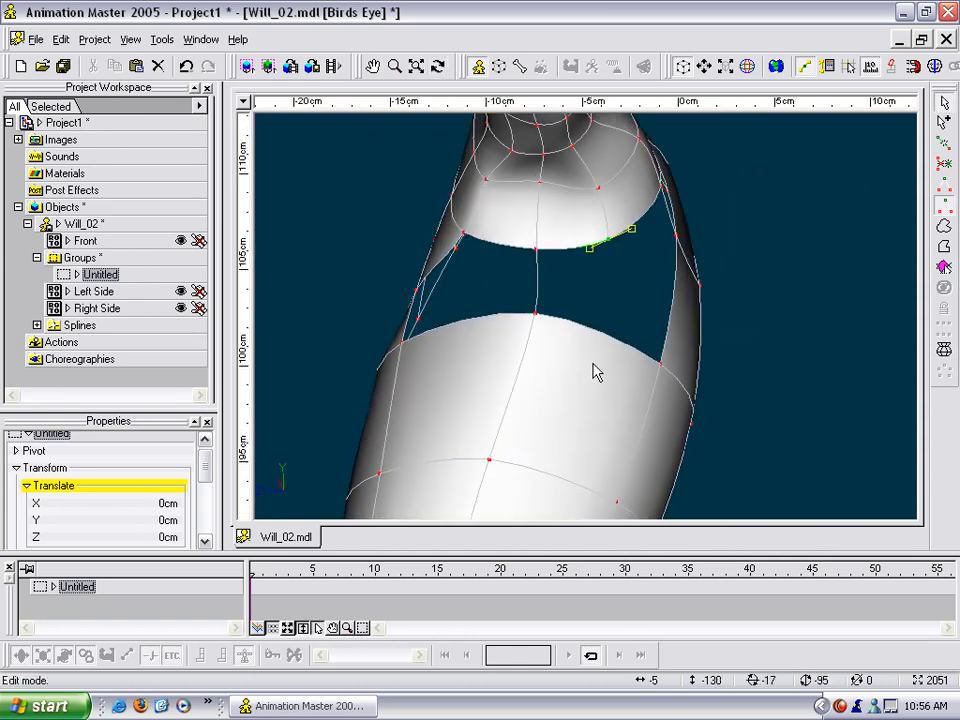
key("y")
left_click(591, 366)
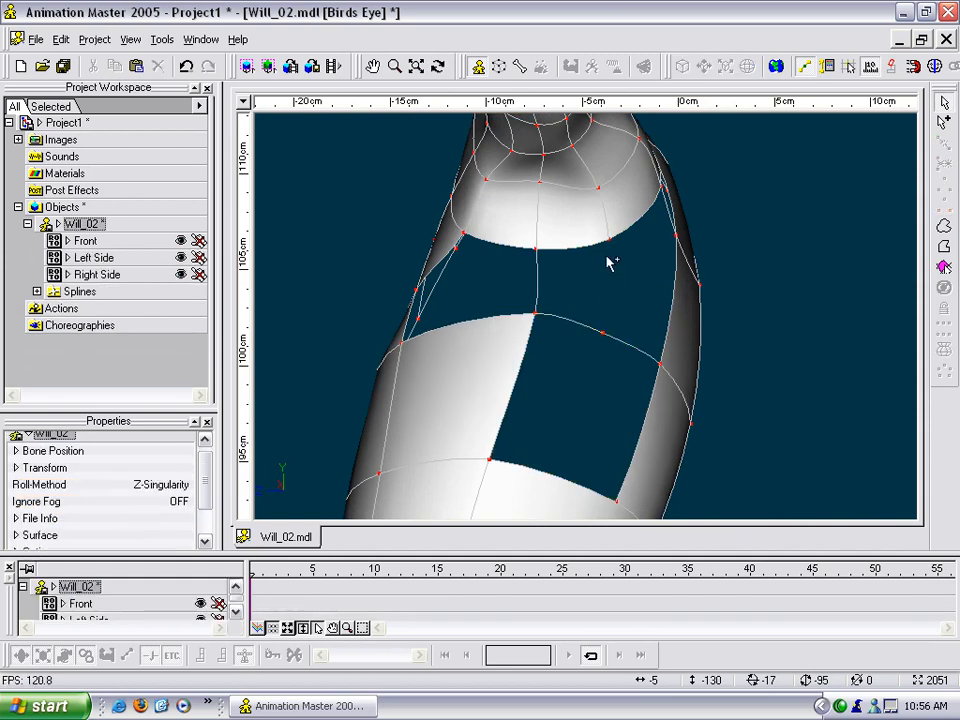
- Draw a spline from the shoulder's underside point through the new torso ring point down to the next ring
key("a")
left_click_drag(608, 240, 606, 336)
right_click(606, 336)
left_click_drag(587, 379, 567, 479)
right_click(567, 479)
- Adjust the control points around the new armpit spline while viewing the torso from several angles
left_click(605, 334)
key("t")
left_click_drag(605, 336, 587, 315)
key("Escape")
key("t")
mouse_move(589, 315)
left_mouse_down()
mouse_move(703, 321)
mouse_move(520, 329)
mouse_move(574, 329)
left_mouse_up()
key("Escape")
left_click_drag(562, 240, 547, 240)
- In the front view, reposition control points on the torso's side edge and in the armpit to match the reference image
key("KP_2")
middle_click_drag(484, 283, 723, 341)
scroll(554, 198, "up", 4)
scroll(725, 343, "up", 5)
middle_click_drag(628, 440, 658, 312)
mouse_move(593, 439)
left_mouse_down()
mouse_move(579, 439)
mouse_move(590, 437)
left_mouse_up()
left_click_drag(658, 267, 666, 273)
- Lower the underside points between the upper arm and armpit, and align the front armpit point with its neighbour
middle_click_drag(697, 229, 655, 379)
mouse_move(648, 308)
left_mouse_down()
mouse_move(673, 328)
mouse_move(662, 314)
left_mouse_up()
left_click_drag(684, 252, 692, 285)
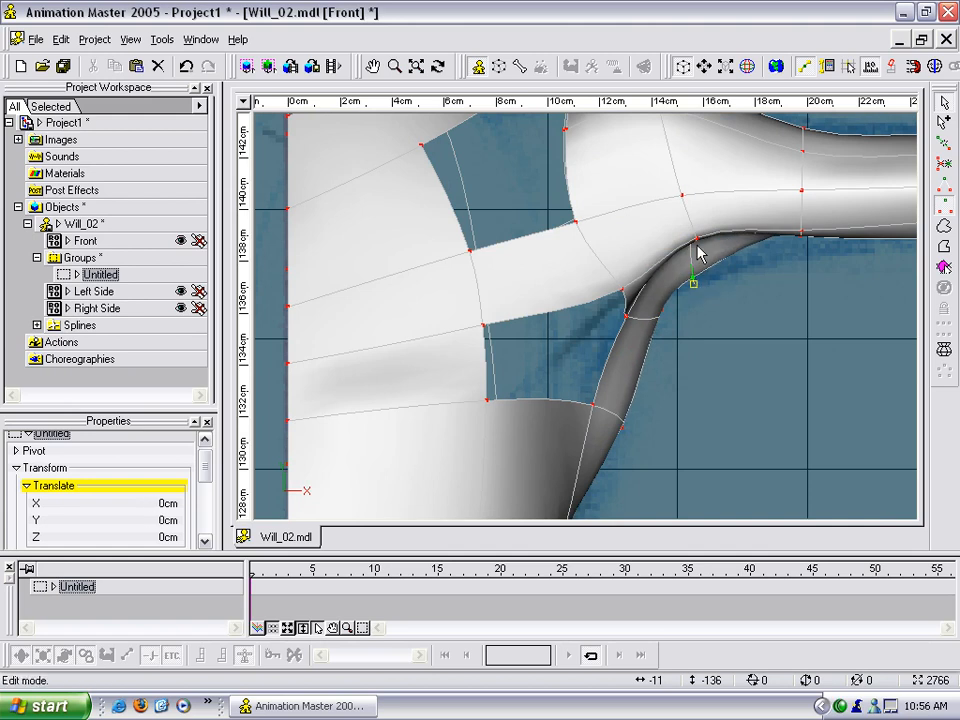
key("9")
key("9")
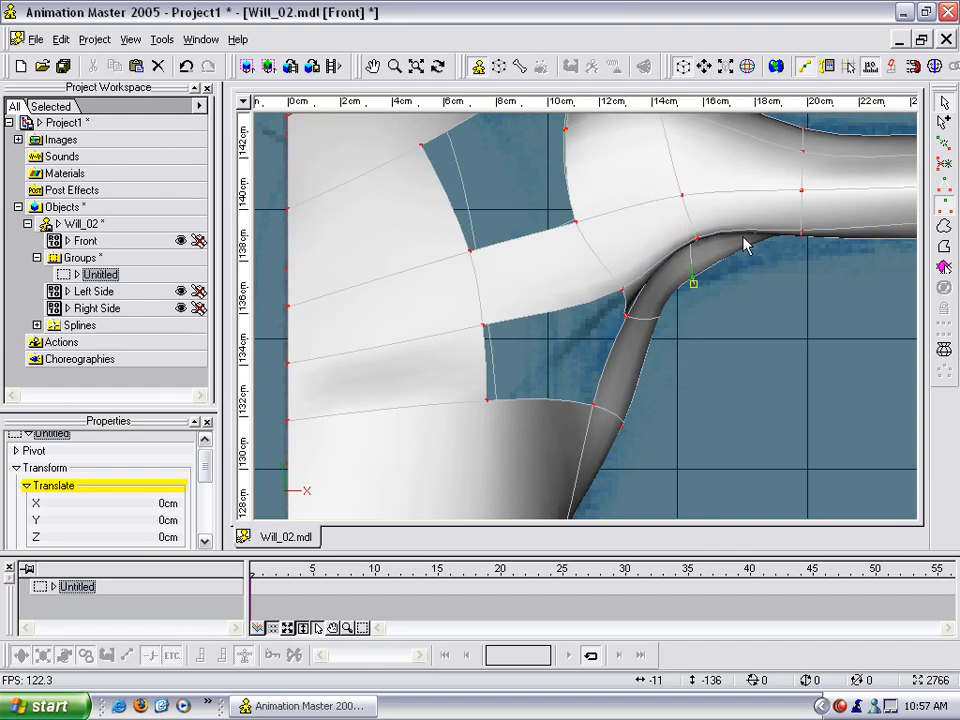
left_click_drag(630, 320, 620, 305)
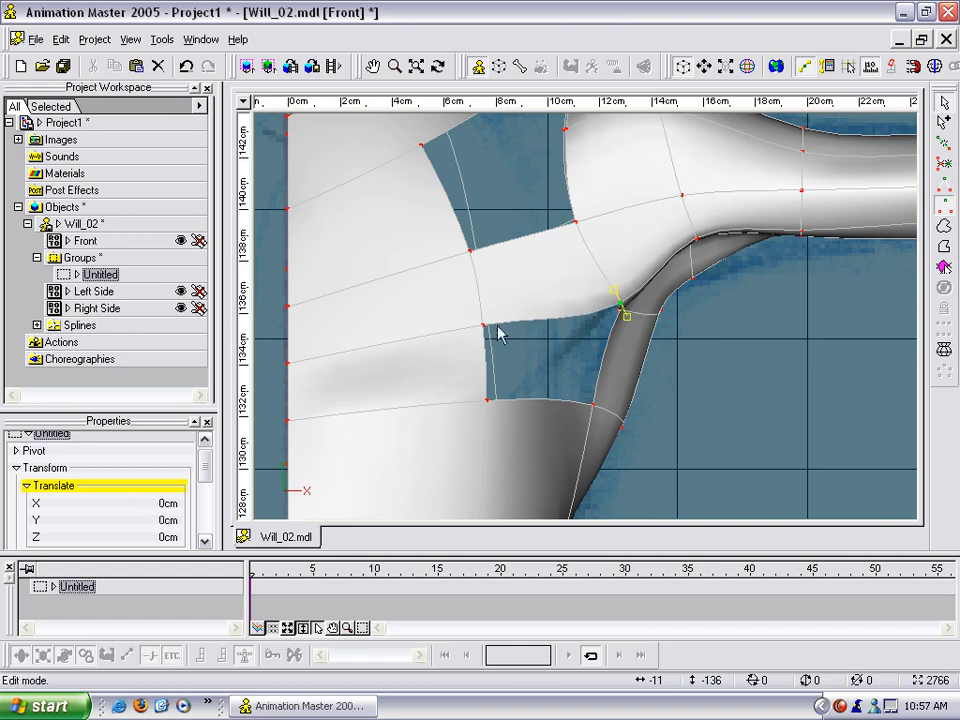
- Lower the front control points of the two lower chest rings, including the centre line points, to follow the pectoral line
left_click_drag(486, 331, 487, 458)
left_click_drag(597, 410, 586, 442)
left_click_drag(289, 422, 297, 497)
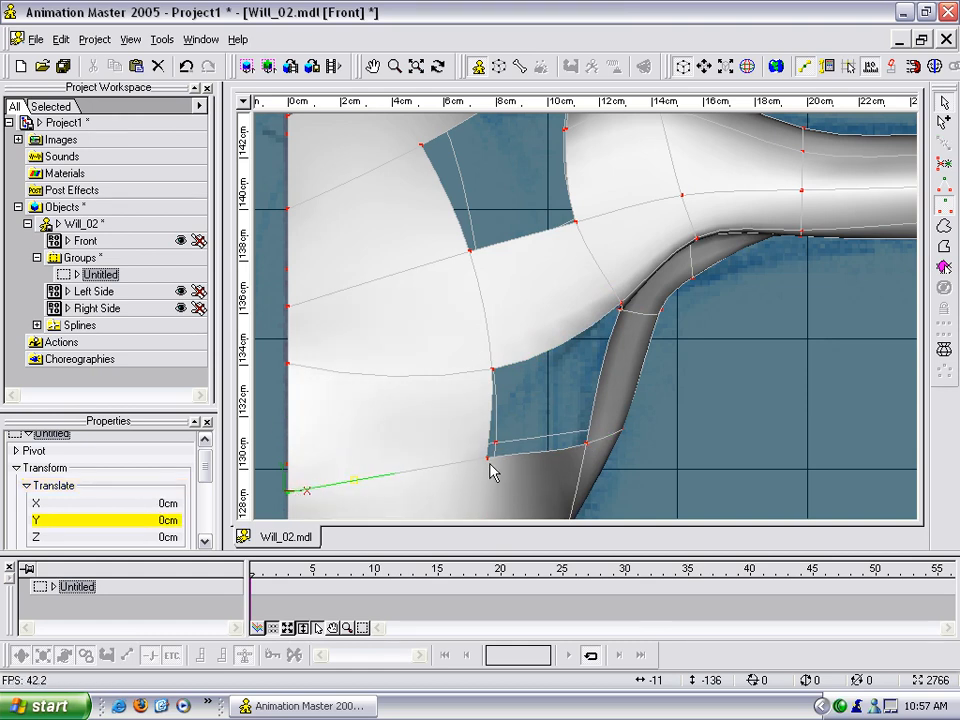
left_click_drag(489, 462, 487, 487)
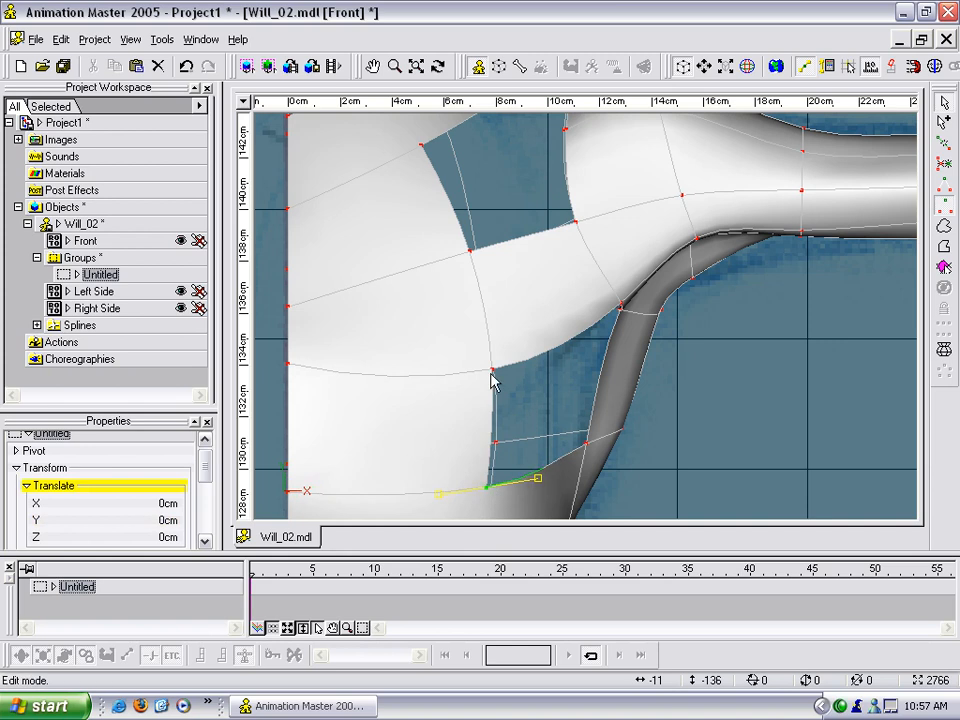
key("4")
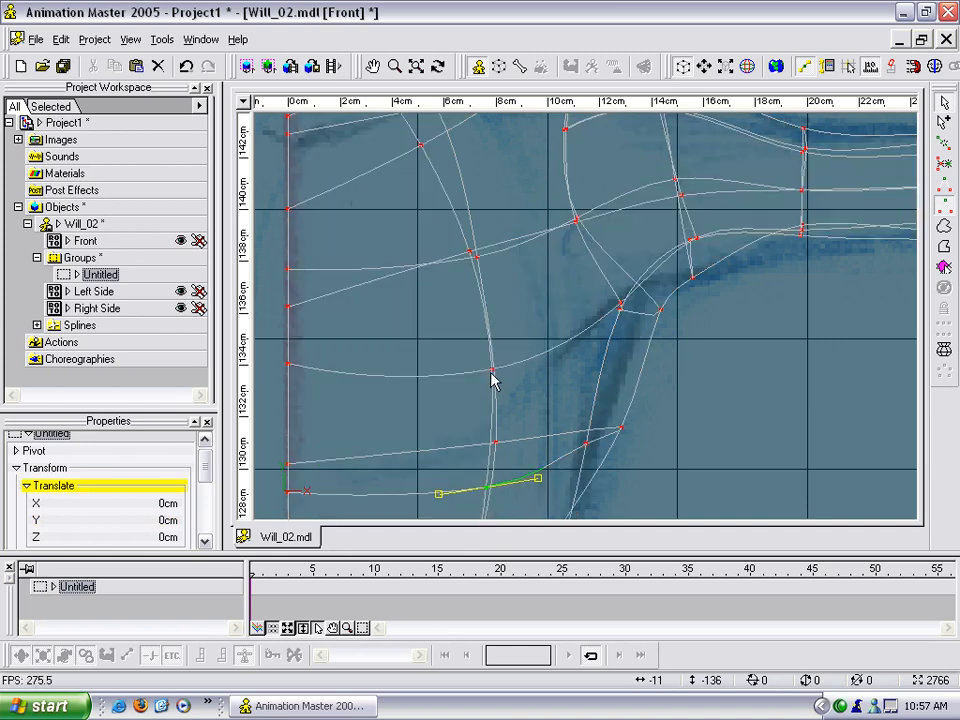
left_click_drag(493, 376, 491, 425)
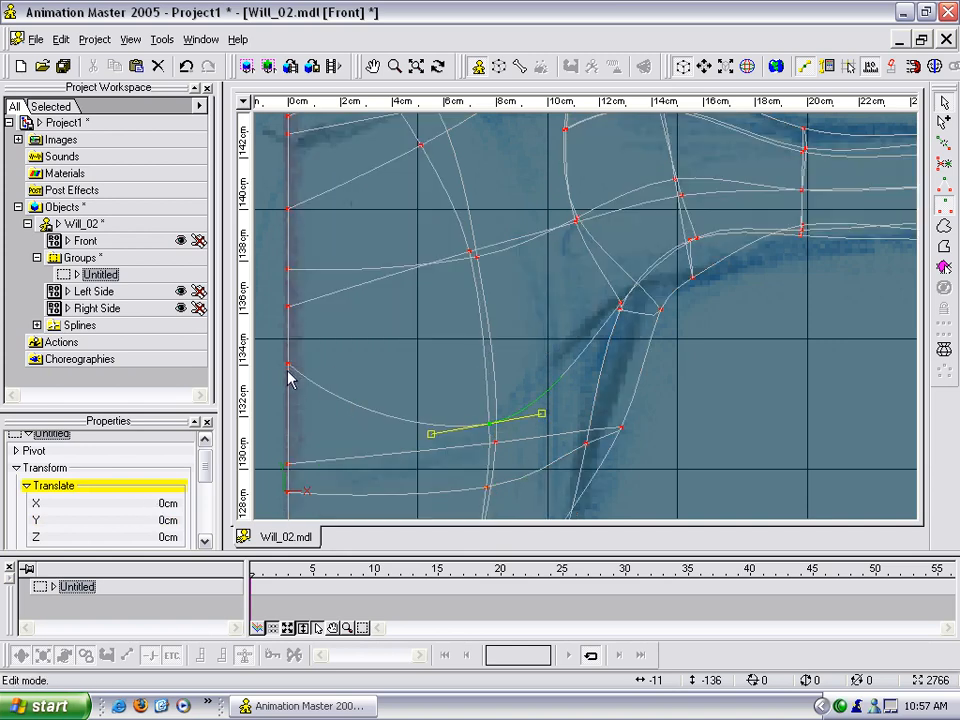
left_click_drag(289, 370, 295, 481)
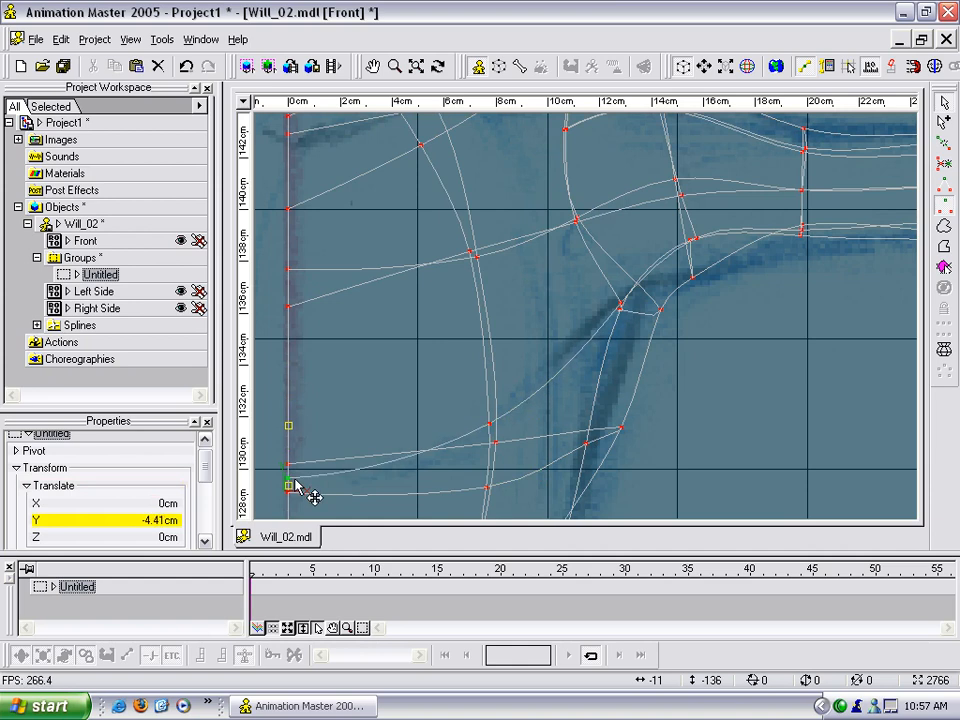
- From the side, pull the lower chest ring's centre point and the point beside the arm opening forward to shape the pectoral
right_click_drag(490, 475, 540, 360)
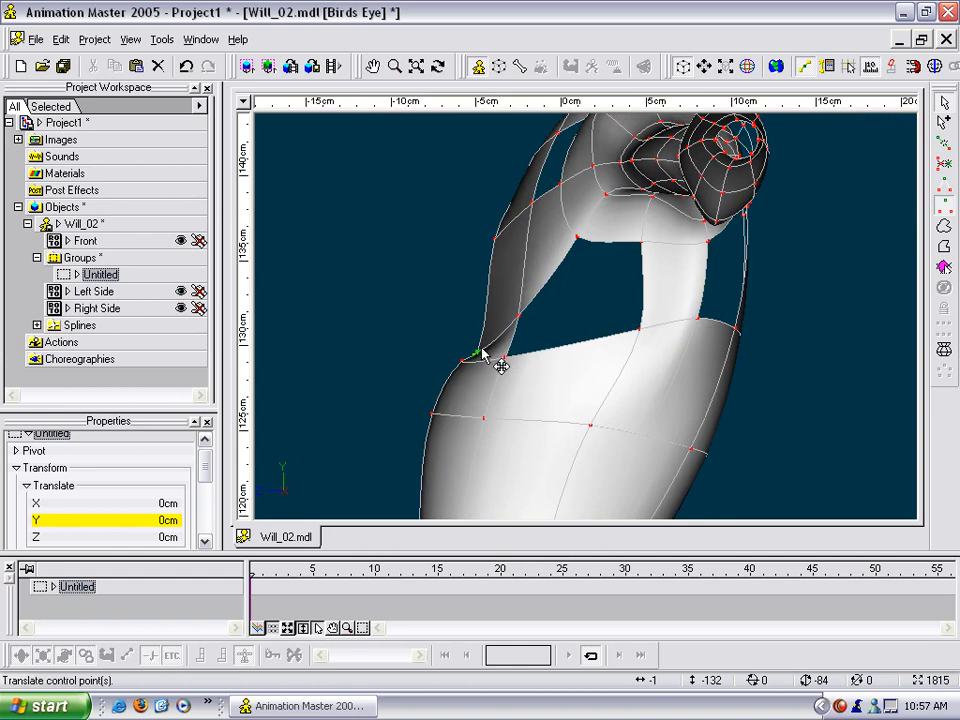
left_click_drag(482, 355, 458, 358)
left_click_drag(518, 318, 491, 318)
key("t")
mouse_move(507, 408)
left_mouse_down()
mouse_move(613, 407)
mouse_move(508, 424)
mouse_move(495, 403)
mouse_move(513, 387)
left_mouse_up()
left_click(575, 268)
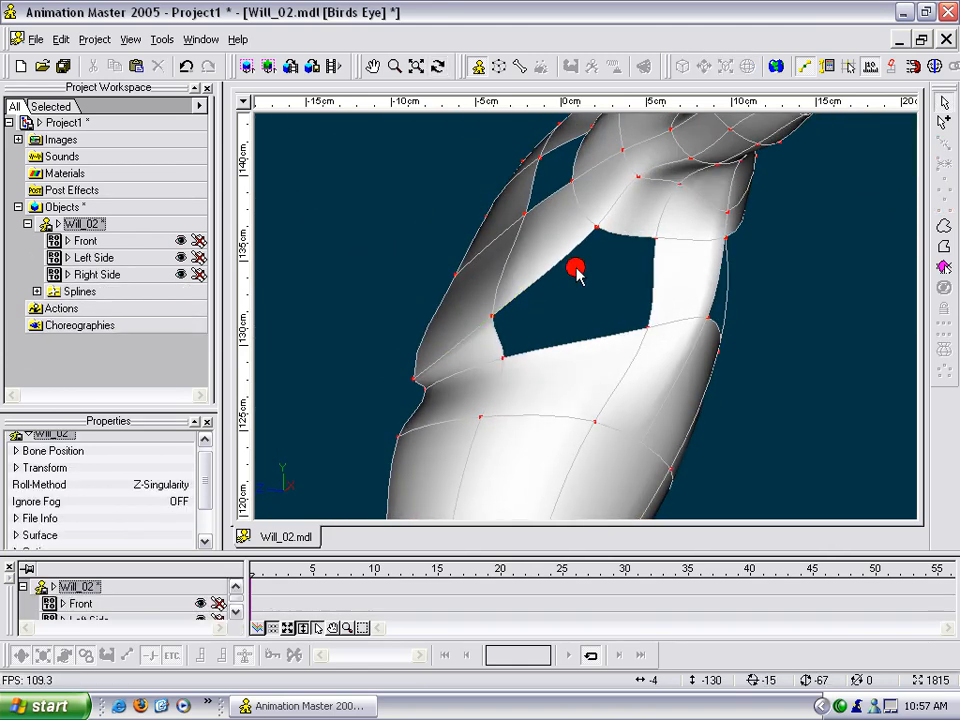
- Isolate the five control points around the front gap under the arm and close it with a five-point patch
left_click(598, 228)
left_click(492, 317, "shift")
left_click(503, 357, "shift")
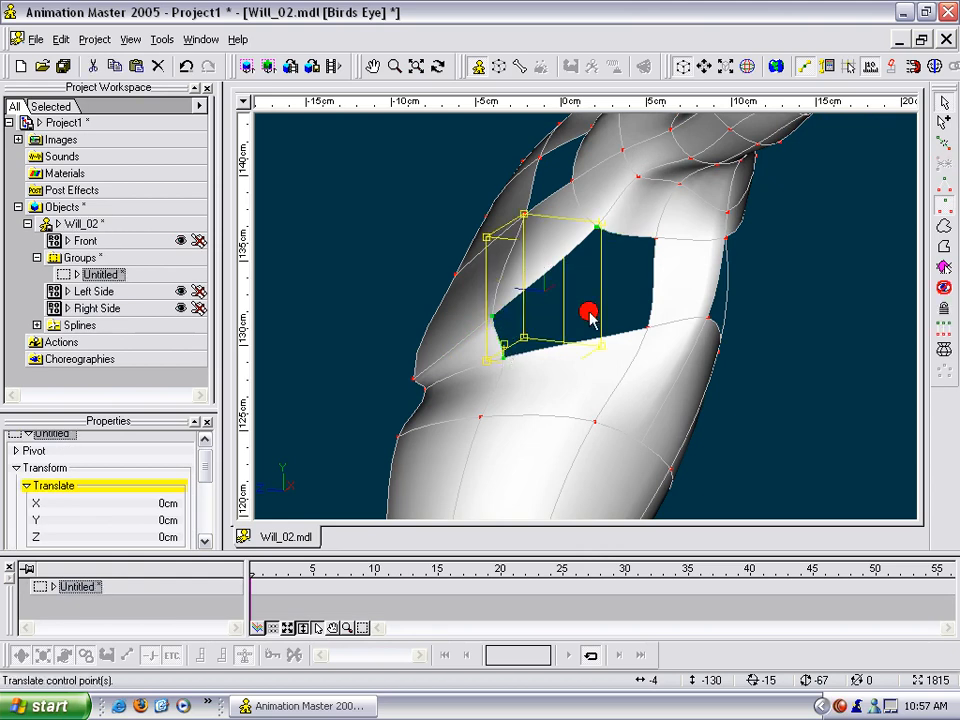
left_click(646, 328, "shift")
left_click(656, 239, "shift")
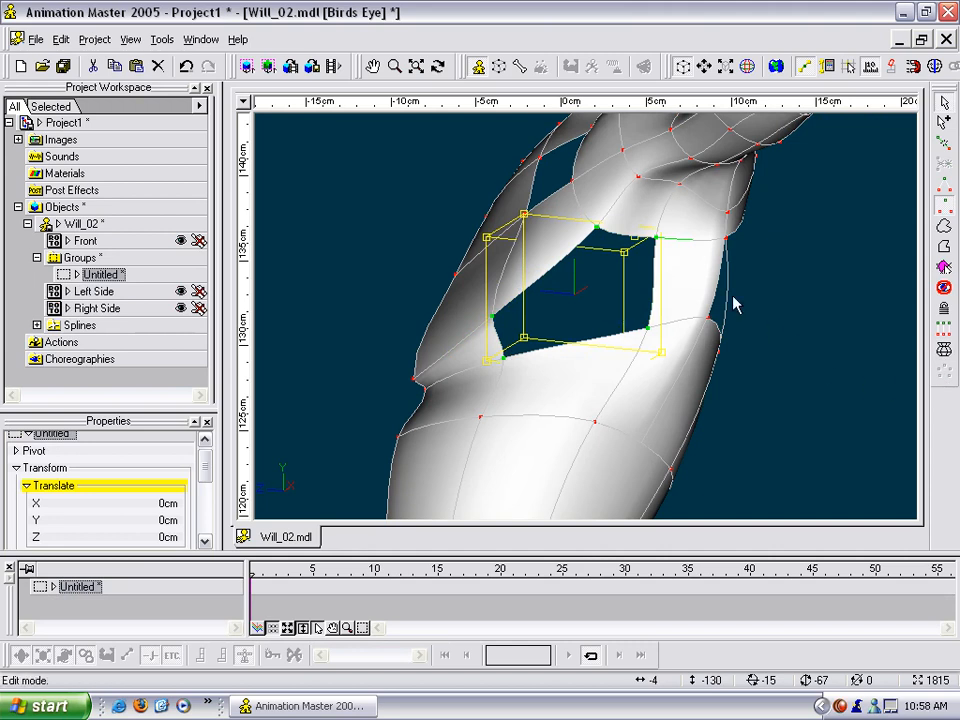
key("slash")
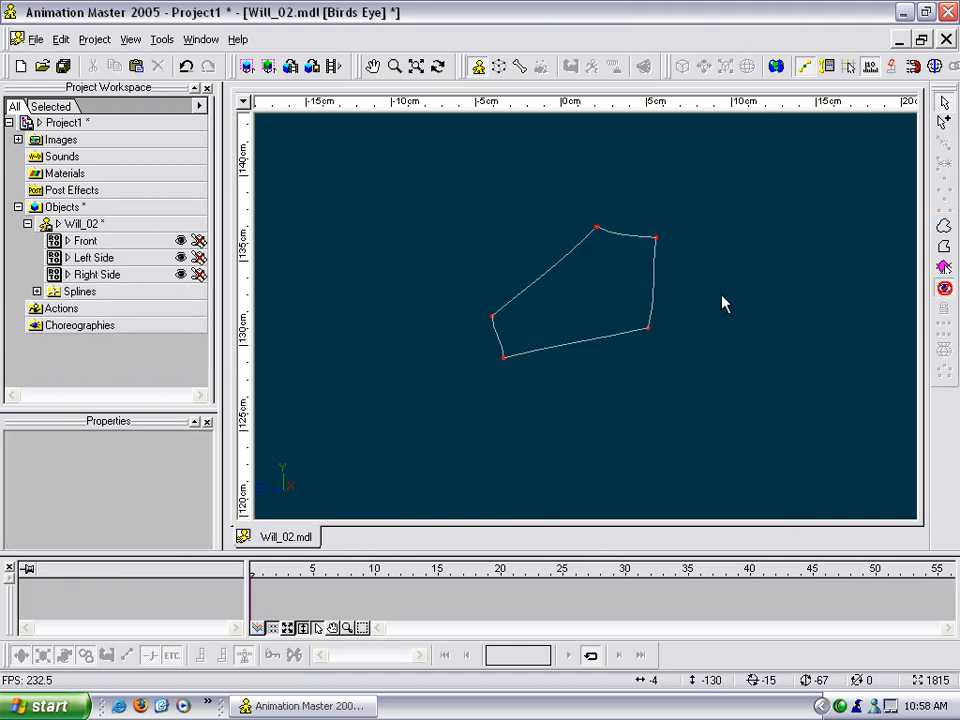
left_click_drag(436, 202, 722, 437)
left_click(944, 372)
left_click(793, 377)
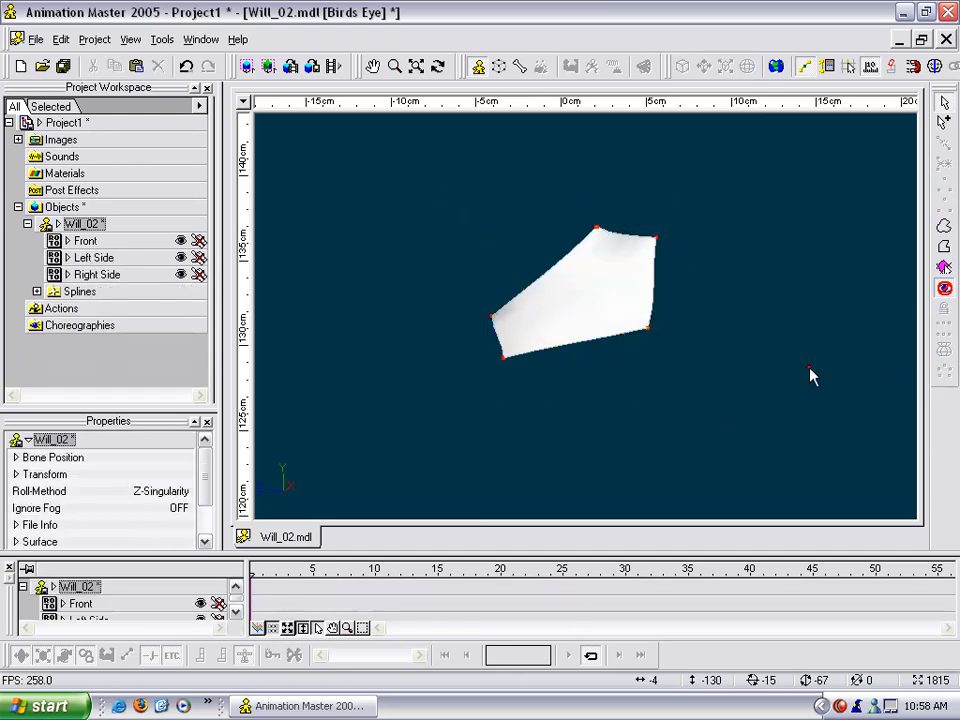
key("shift+slash")
- Isolate the five control points around the back gap under the arm and close it with a five-point patch
left_click(597, 228)
key("t")
left_click_drag(621, 279, 716, 242)
key("t")
key("t")
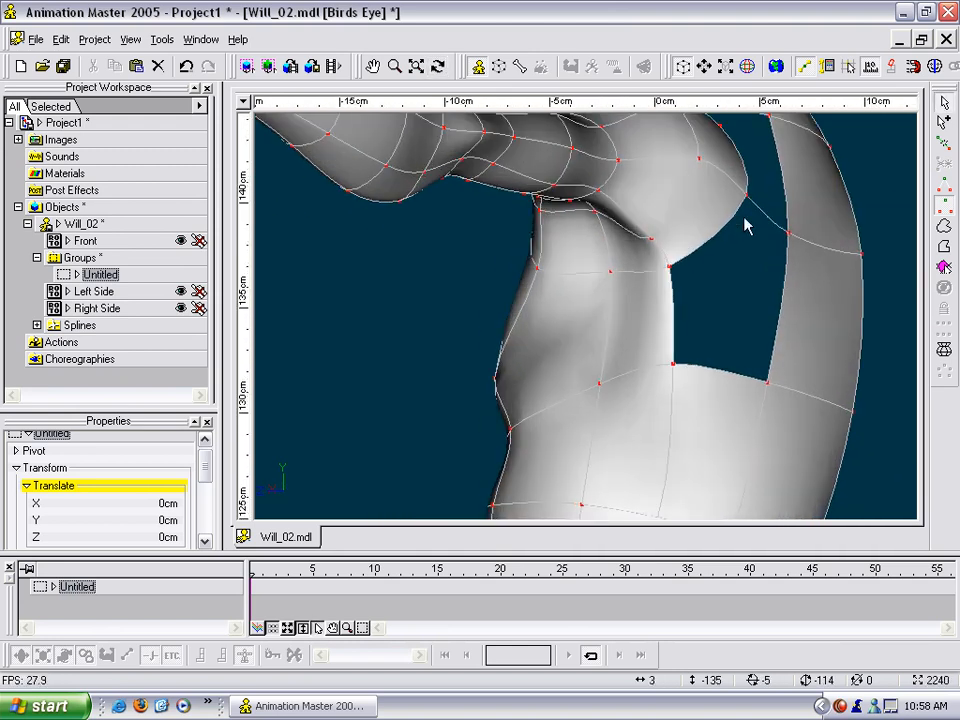
left_click(669, 266)
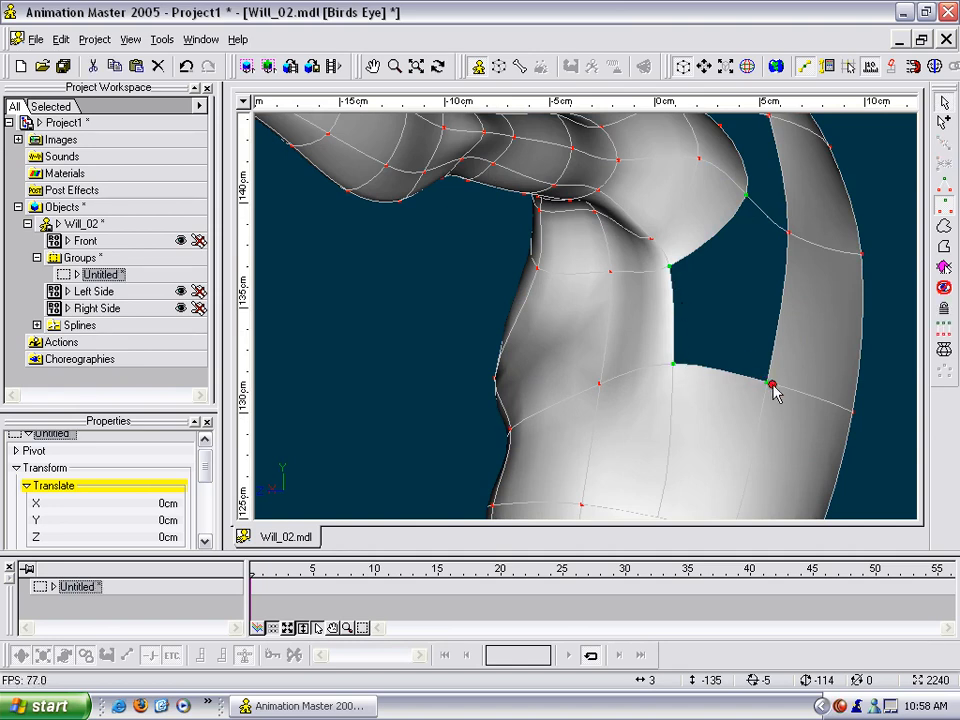
key("slash")
left_click_drag(636, 154, 885, 452)
left_click(944, 374)
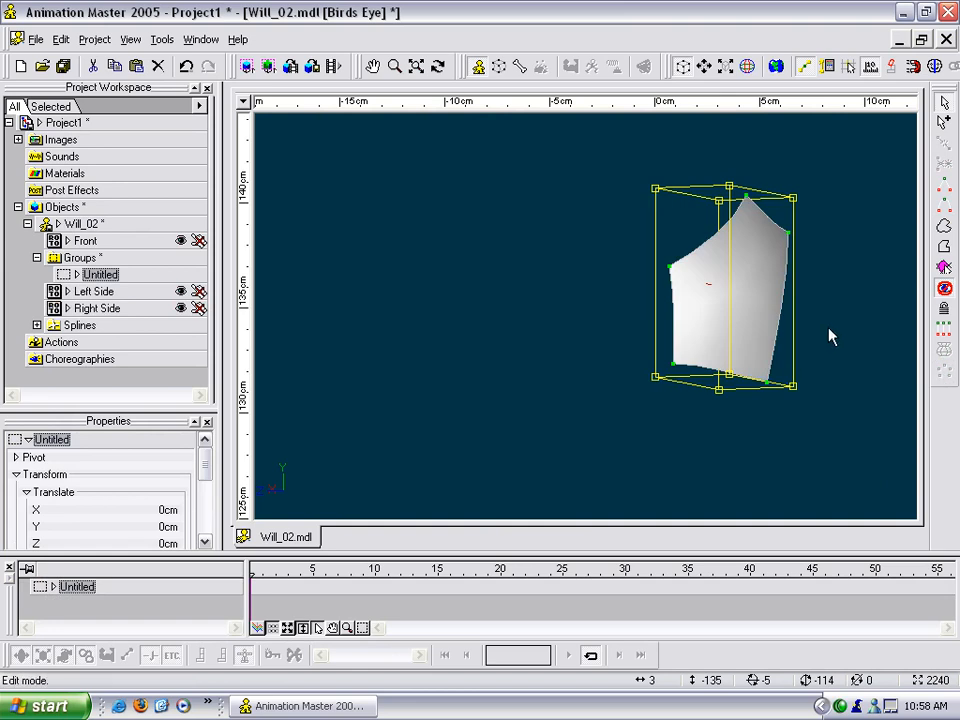
left_click(832, 322)
key("h")
- In the front view, move the side point of the torso ring below the chest inward by about 0.58 cm
scroll(816, 326, "down", 4)
key("t")
left_click_drag(815, 326, 806, 257)
scroll(838, 316, "down", 4)
key("m")
key("t")
key("1")
key("m")
left_click_drag(771, 385, 811, 93)
left_click_drag(590, 298, 576, 298)
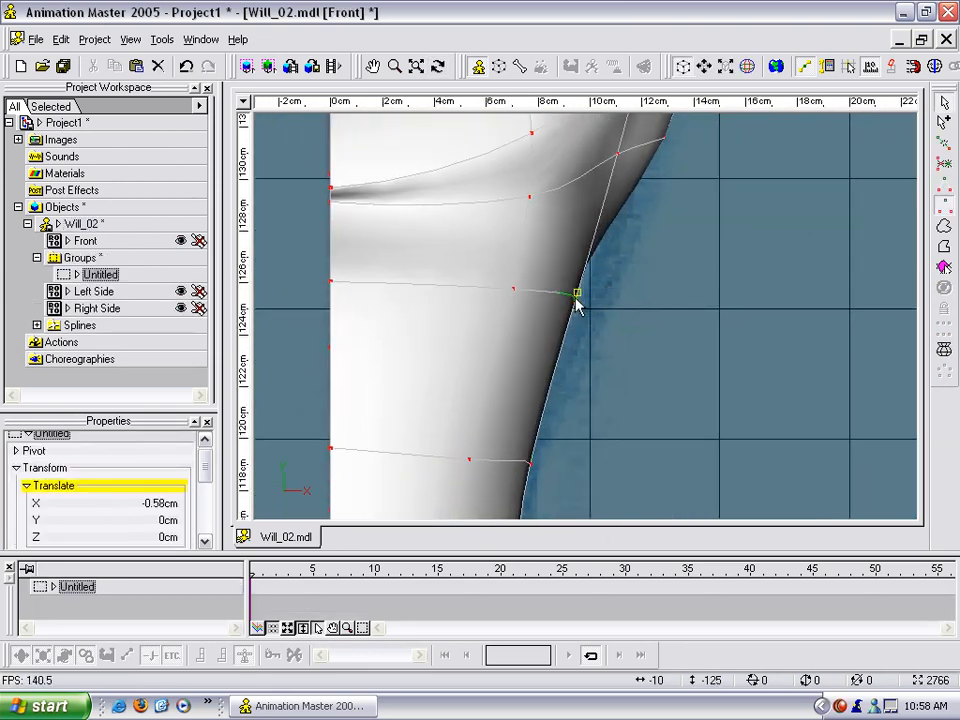
- Examine the side of the torso from below the armpit down to the waist, where vertical splines end between rings
key("m")
left_click_drag(665, 202, 697, 240)
key("m")
key("m")
left_click_drag(583, 392, 700, 265)
key("t")
key("t")
key("m")
key("t")
key("m")
key("t")
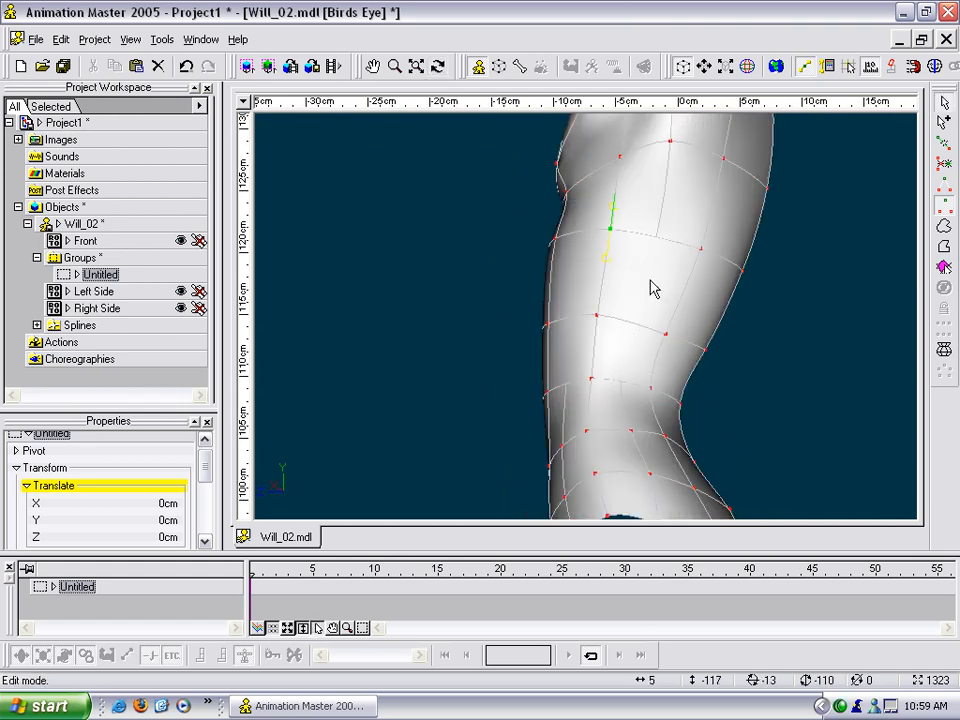
- Detach the lower end of the dead-end armpit spline from the torso ring and pull it upward in wireframe
left_click(656, 257)
left_click(658, 226)
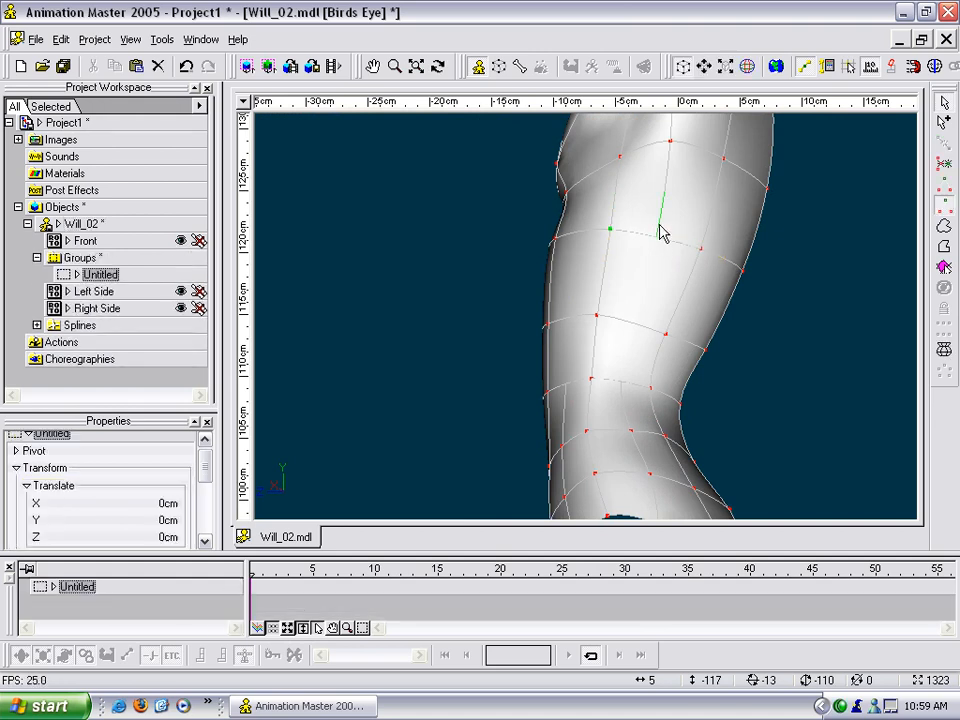
key("7")
left_click(665, 263)
left_click(658, 225)
left_click_drag(657, 243, 659, 208)
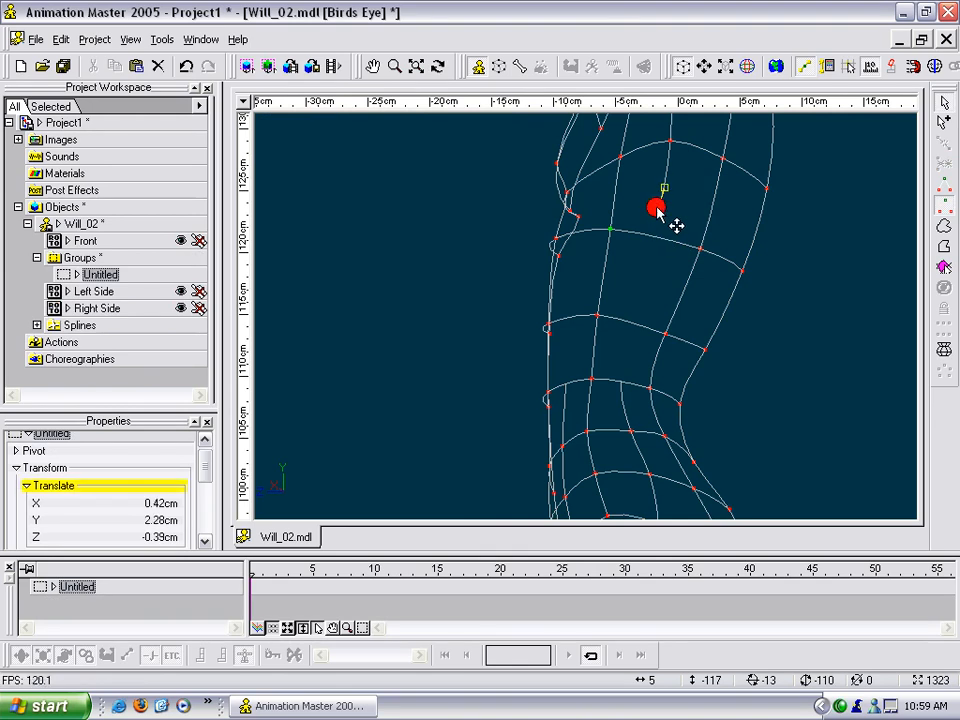
- Detach the upper end of the matching dead-end spline from the waist ring and pull it downward
left_click(652, 279)
left_click(624, 388)
right_click(626, 392)
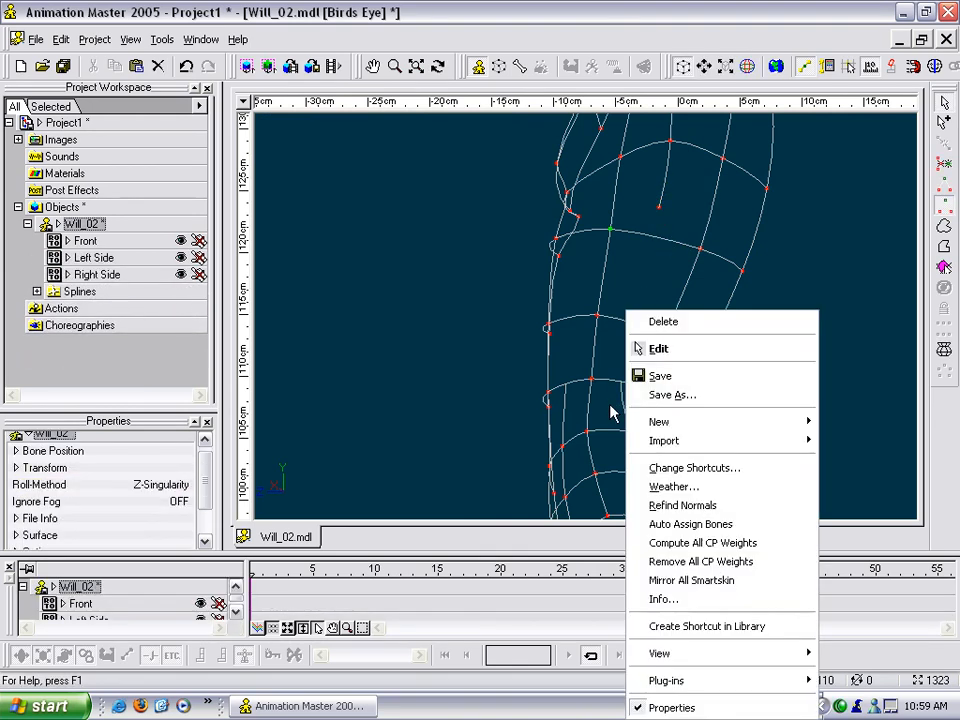
left_click(614, 377)
left_click(625, 398)
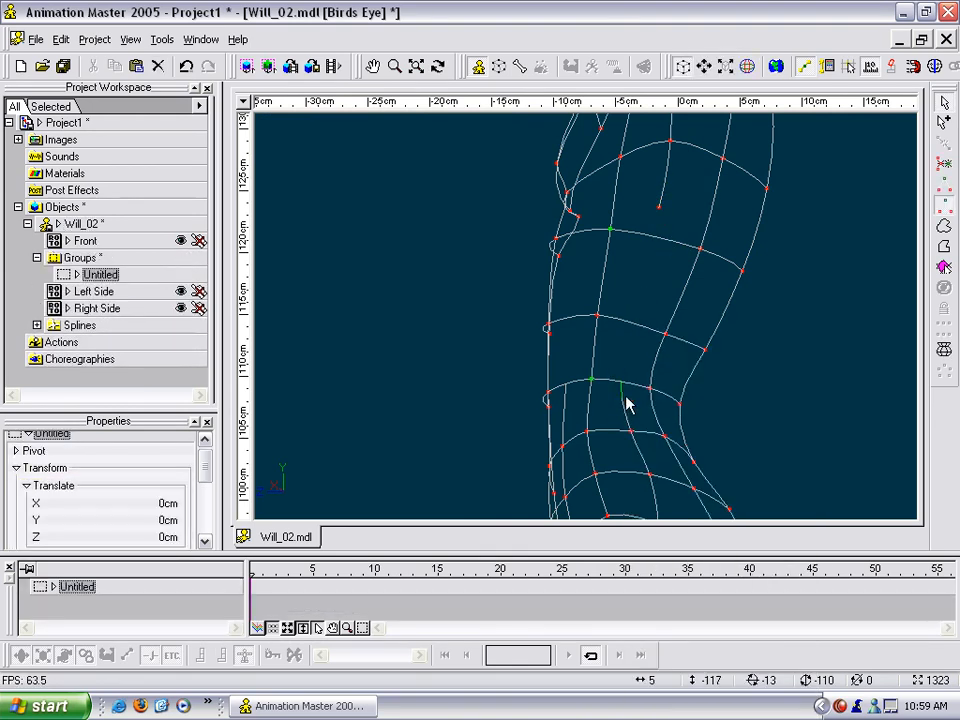
left_click_drag(621, 383, 620, 401)
- Insert control points on the waist ring and the two rings above it, in line with the loose spline ends
left_click(603, 398)
left_click(628, 385)
left_click(632, 323)
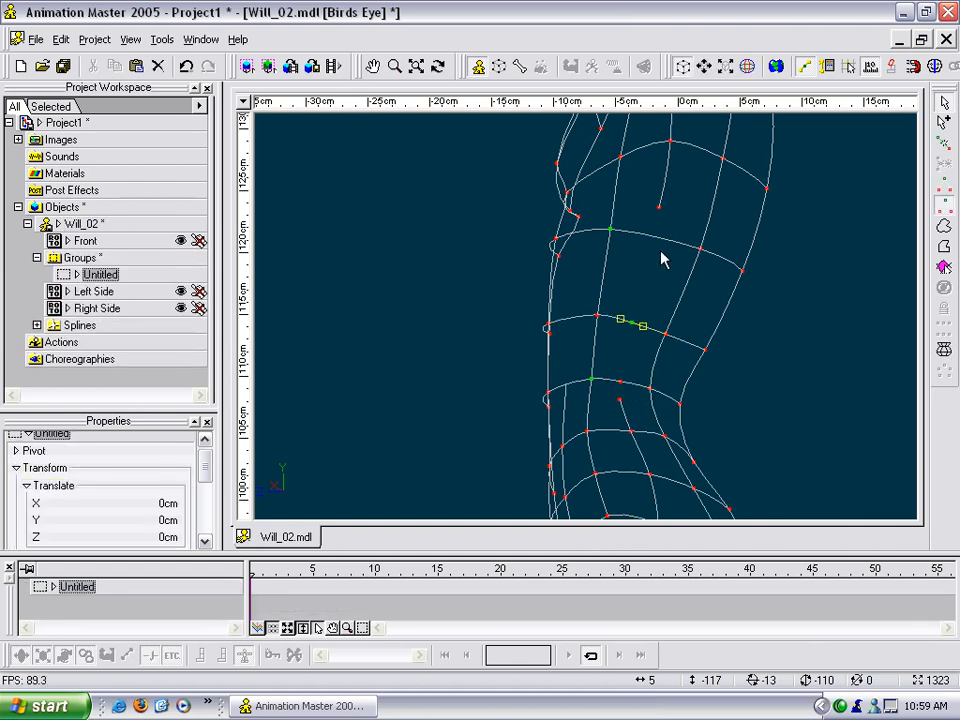
left_click(660, 240)
- Attach the two loose spline ends to the new control points on the upper torso ring and the waist ring
left_click_drag(659, 209, 657, 238)
right_click(657, 238)
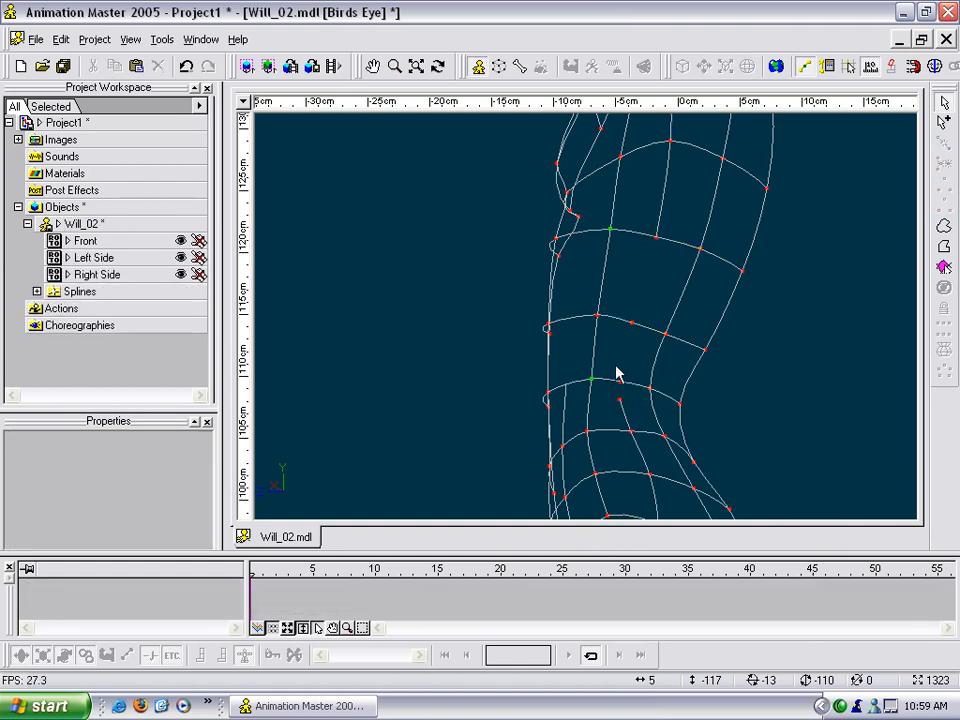
left_click_drag(621, 400, 622, 383)
right_click(623, 382)
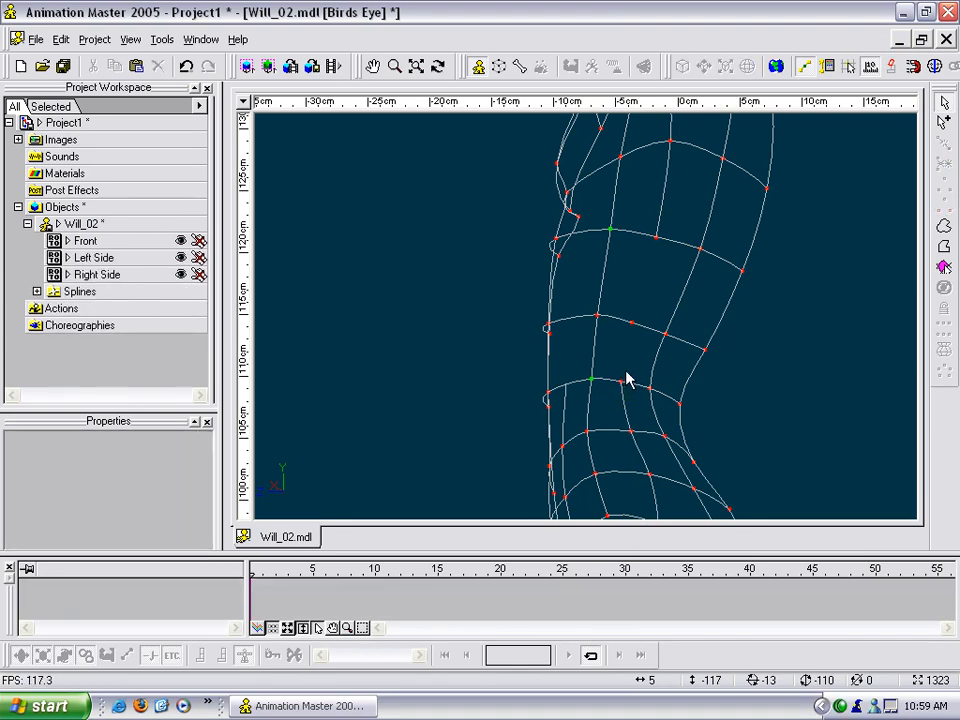
- Add a connecting spline from the loose end on the waist ring through the inserted point to the dead-end spline on the upper torso ring
key("a")
left_click(622, 382)
left_click(632, 323)
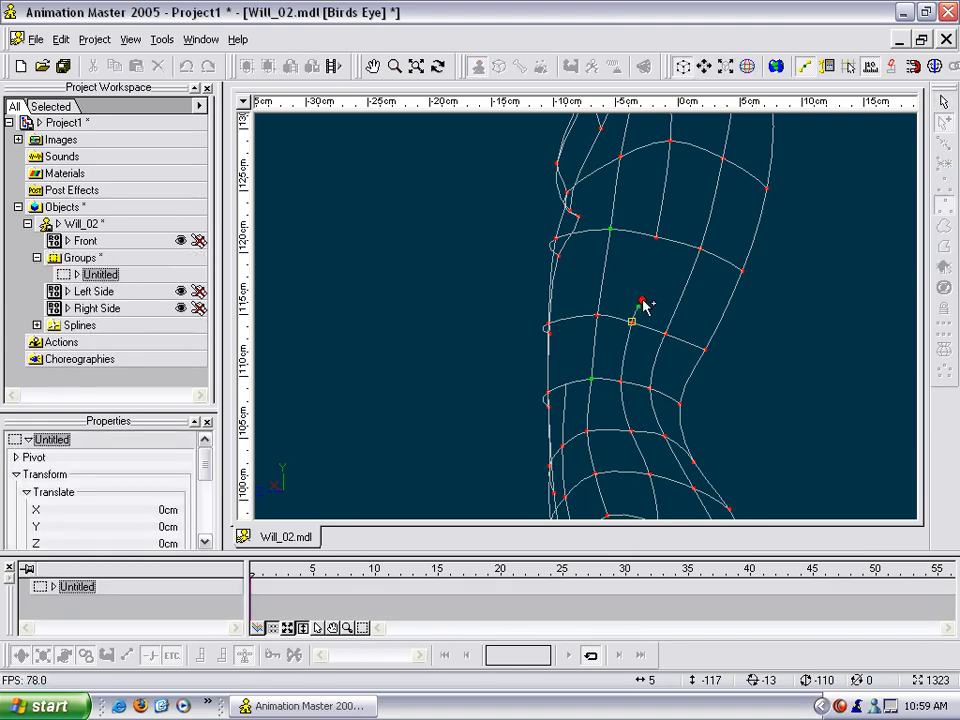
right_click(657, 241)
left_click(633, 322)
key("t")
mouse_move(640, 325)
left_mouse_down()
mouse_move(658, 328)
mouse_move(581, 336)
mouse_move(580, 372)
mouse_move(660, 343)
mouse_move(651, 321)
mouse_move(579, 336)
mouse_move(593, 284)
left_mouse_up()
key("Escape")
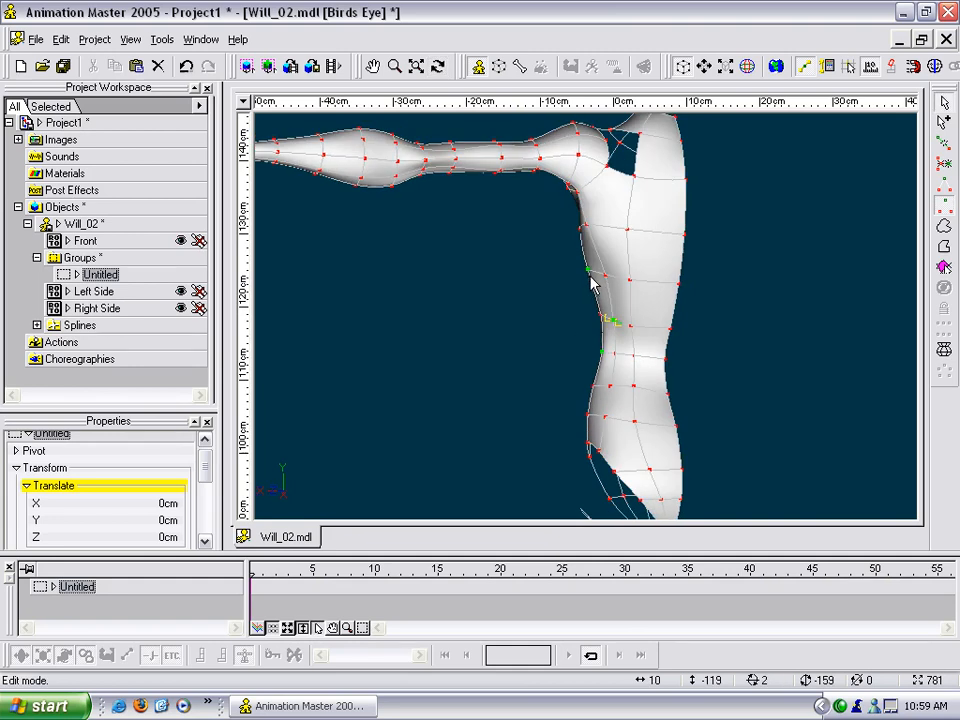
- Adjust the side control points on the torso rings below the armpit, working from an angled back view
key("1")
left_click_drag(599, 368, 516, 318)
key("t")
key("Escape")
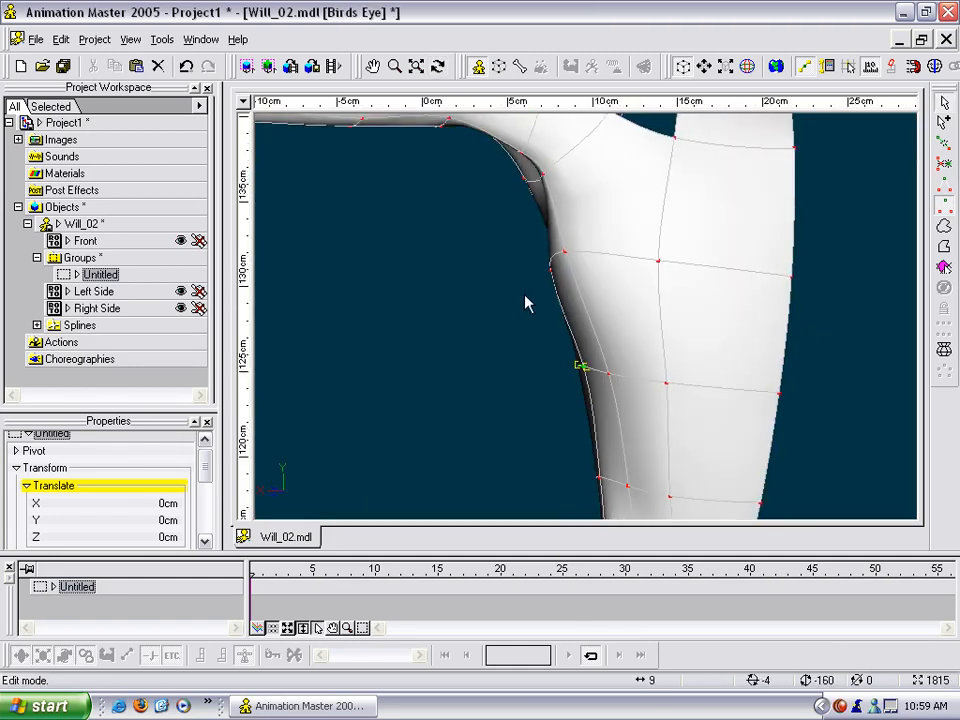
left_click_drag(551, 270, 592, 310)
key("t")
key("Escape")
left_click_drag(629, 401, 655, 378)
key("t")
key("Escape")
- Smooth the torso's side outline in the front view by moving the armpit points inward and lowering the chest ring's side point
key("1")
left_click_drag(596, 377, 602, 378)
left_click_drag(641, 259, 647, 260)
middle_click_drag(700, 193, 645, 266)
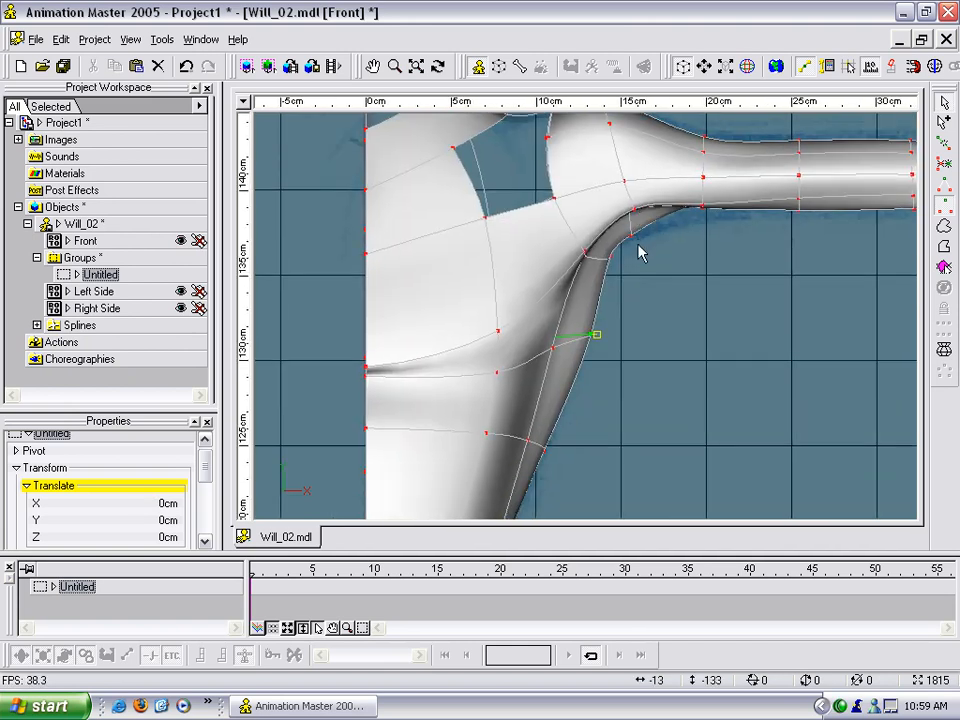
left_click_drag(632, 248, 609, 268)
left_click_drag(589, 334, 552, 363)
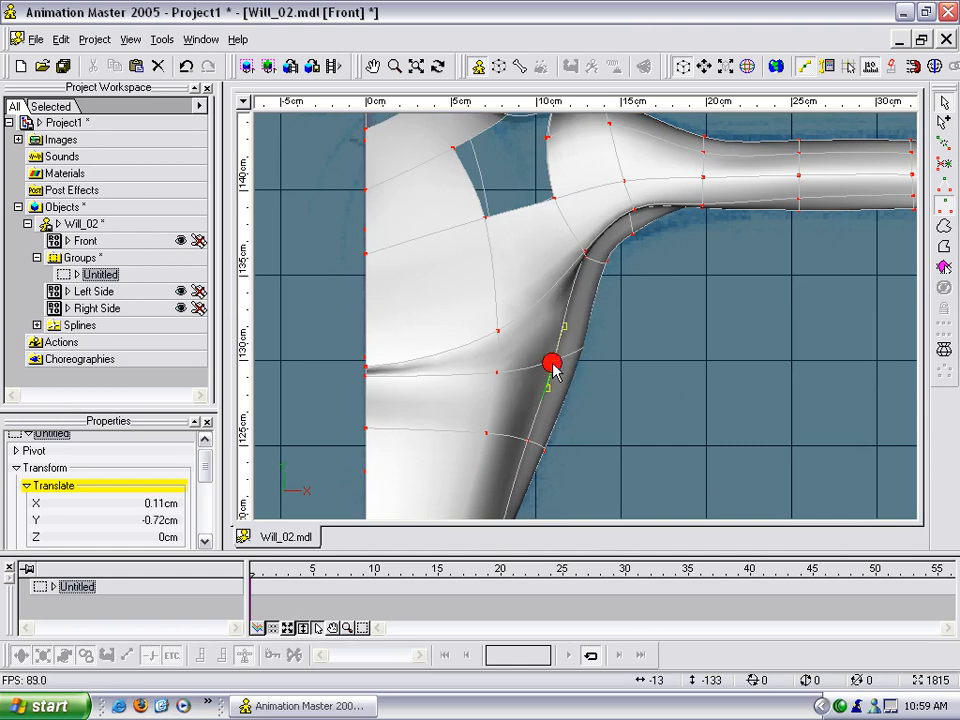
- Pull the centerline points of the lower chest edge and upper chest forward in the right view
middle_click_drag(554, 411, 620, 249)
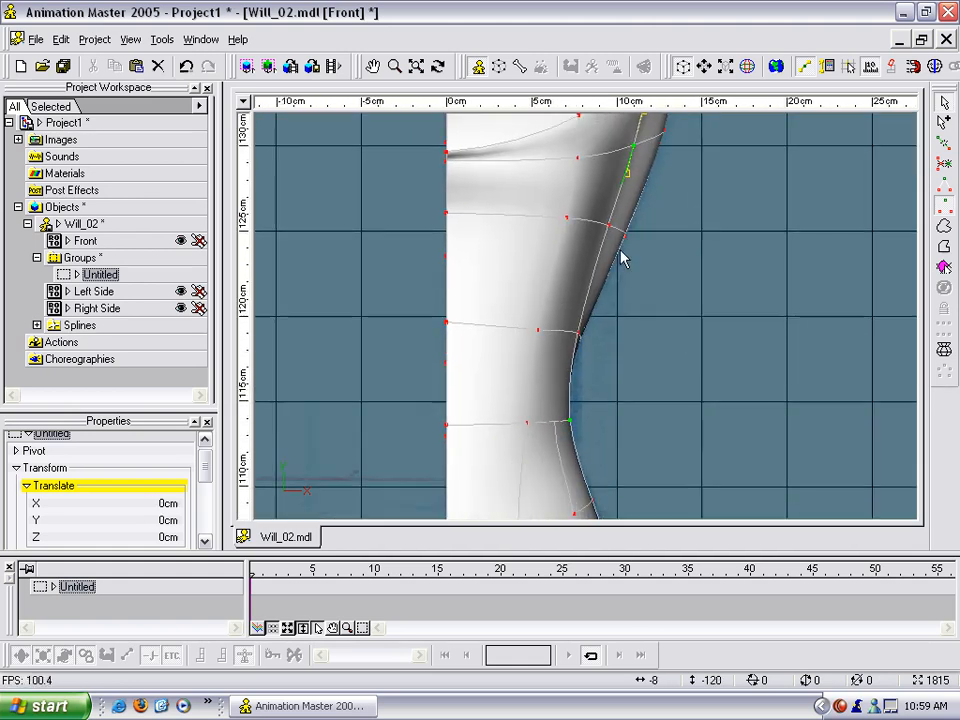
left_click(449, 213)
left_click_drag(512, 211, 438, 215)
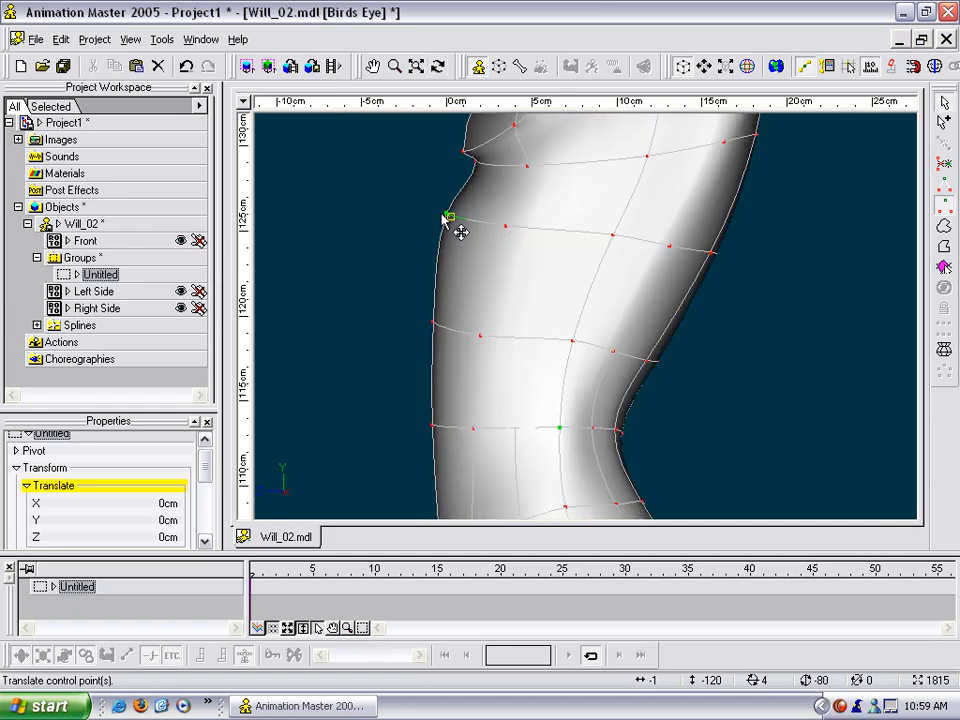
key("4")
middle_click_drag(499, 312, 544, 163)
scroll(544, 163, "up", 3)
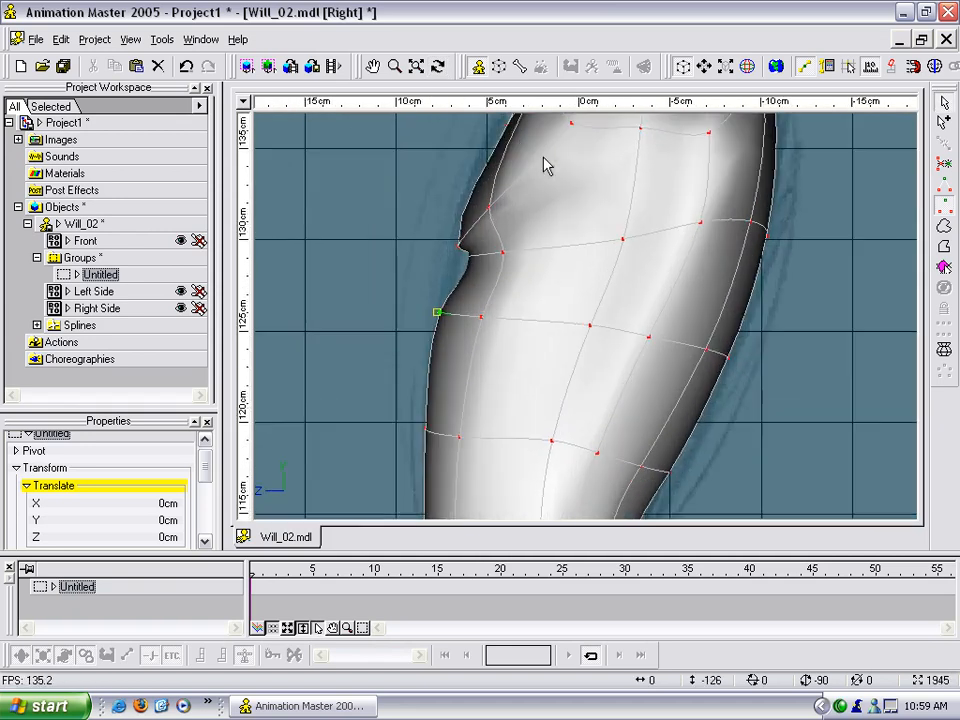
left_click_drag(460, 253, 435, 241)
middle_click_drag(435, 241, 510, 283)
left_click_drag(509, 274, 482, 271)
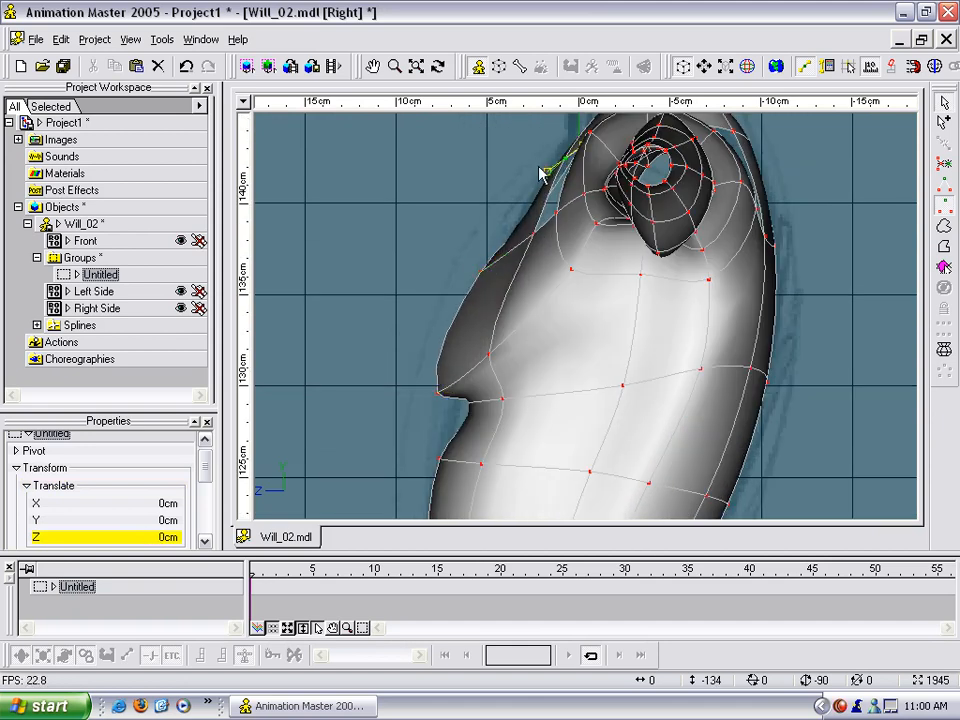
- Nudge the collar point forward, pull the centerline point under the chest forward and down, and shift its neighbour up and back
left_click(539, 180)
left_click(550, 175)
mouse_move(560, 158)
left_mouse_down()
mouse_move(546, 157)
mouse_move(556, 160)
left_mouse_up()
left_click(536, 244)
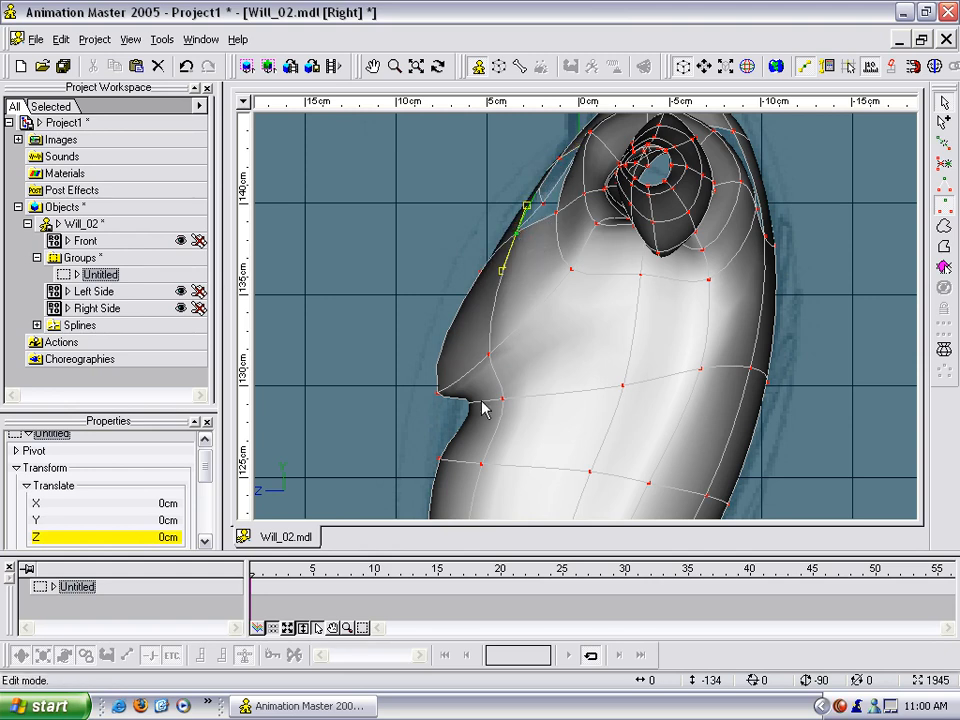
left_click_drag(469, 402, 444, 419)
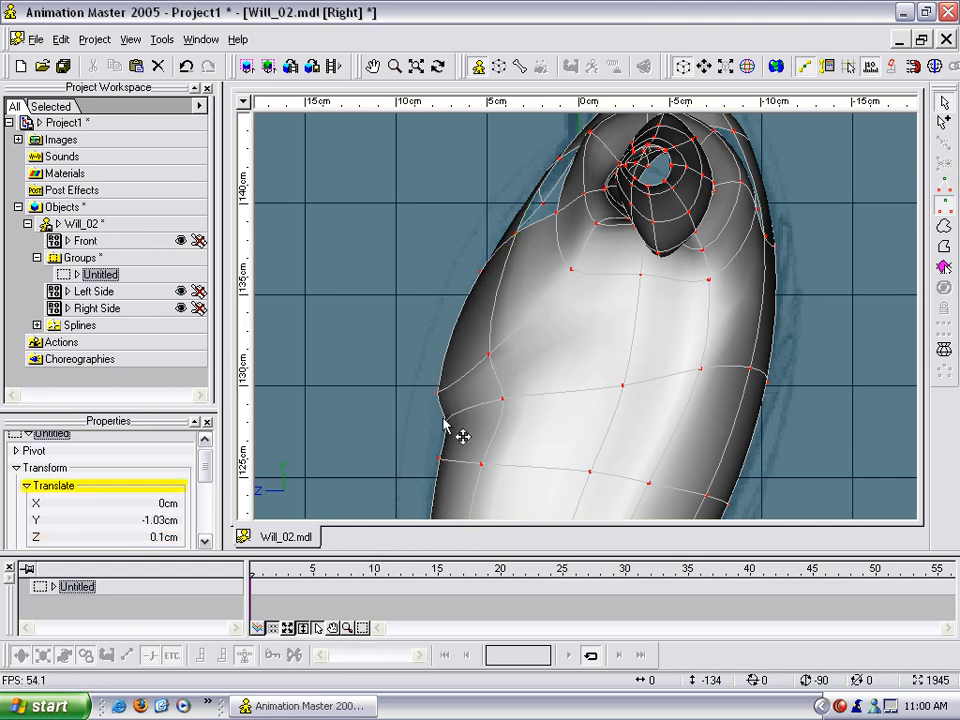
mouse_move(504, 399)
left_mouse_down()
mouse_move(486, 414)
mouse_move(568, 391)
mouse_move(564, 384)
mouse_move(603, 399)
mouse_move(516, 390)
left_mouse_up()
- Examine the torso, chest fold and arm connection from several angles
key("t")
scroll(564, 384, "down", 3)
key("t")
key("t")
left_click_drag(516, 390, 555, 319)
scroll(591, 396, "down", 5)
key("m")
key("t")
left_click_drag(540, 364, 561, 354)
key("t")
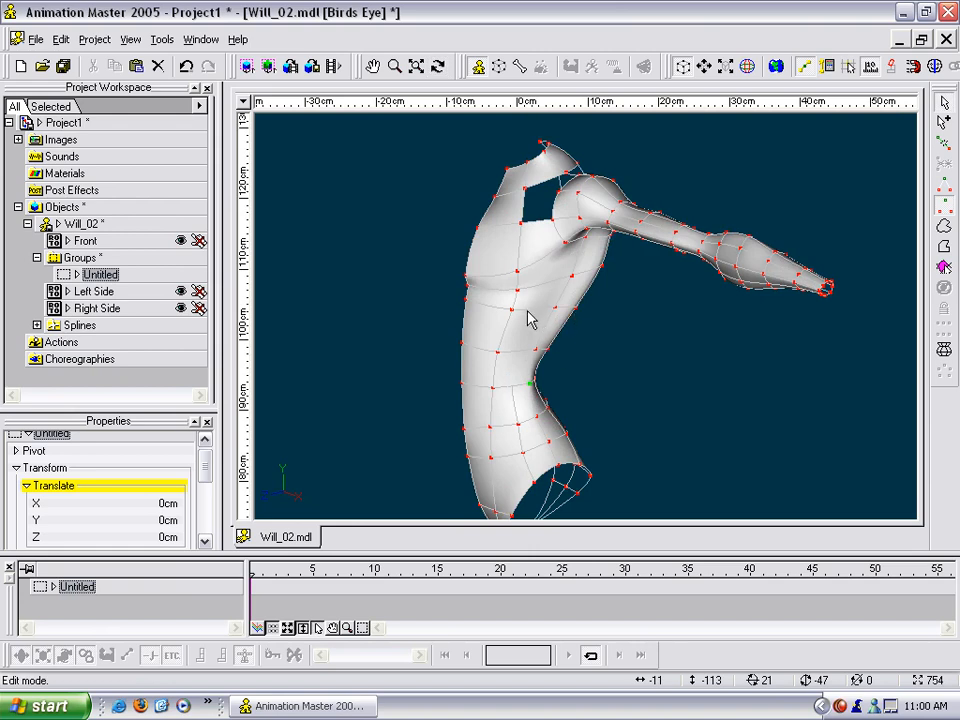
- Render the whole three-quarter view of the torso and arm, and return to the modeling display
key("q")
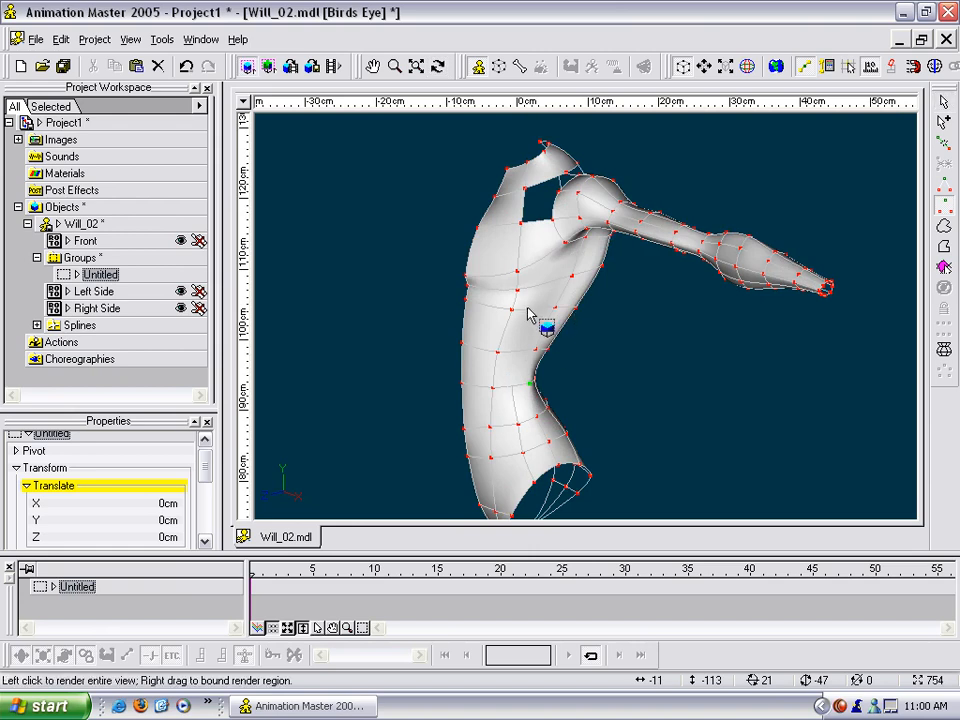
left_click(455, 193)
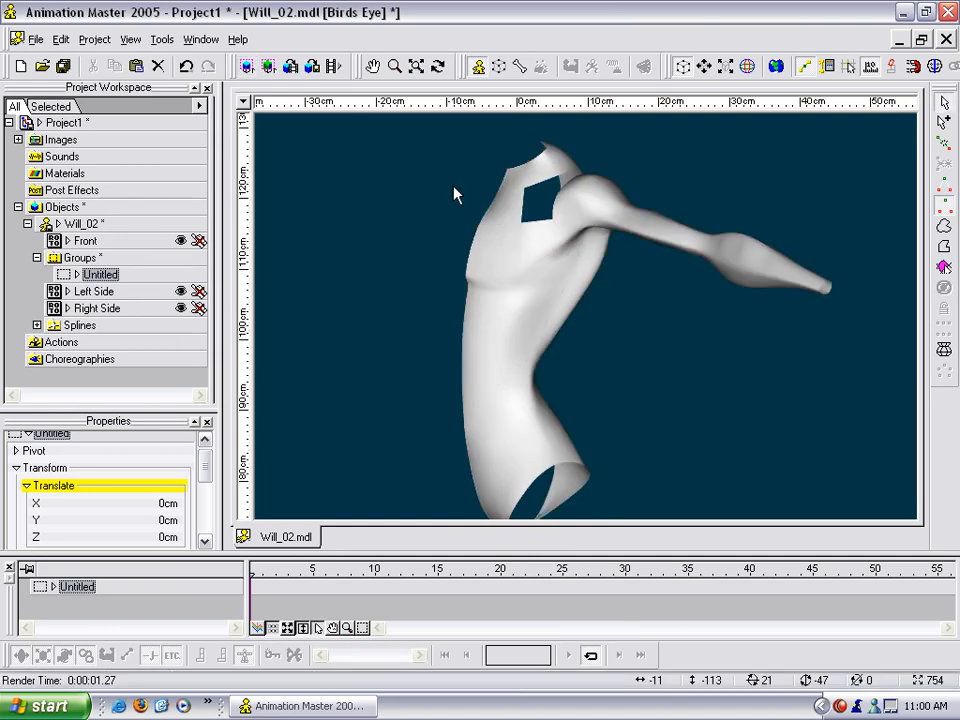
key("space")
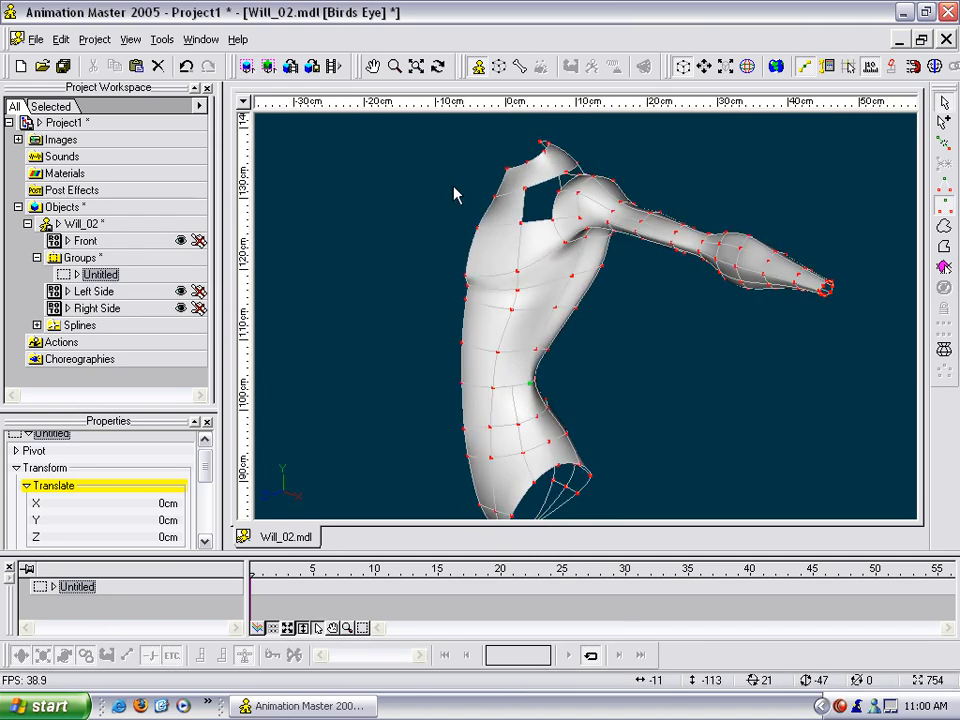
- Render the view in Render Lock Mode, rotate the model toward the front, and leave the mode
key("shift+q")
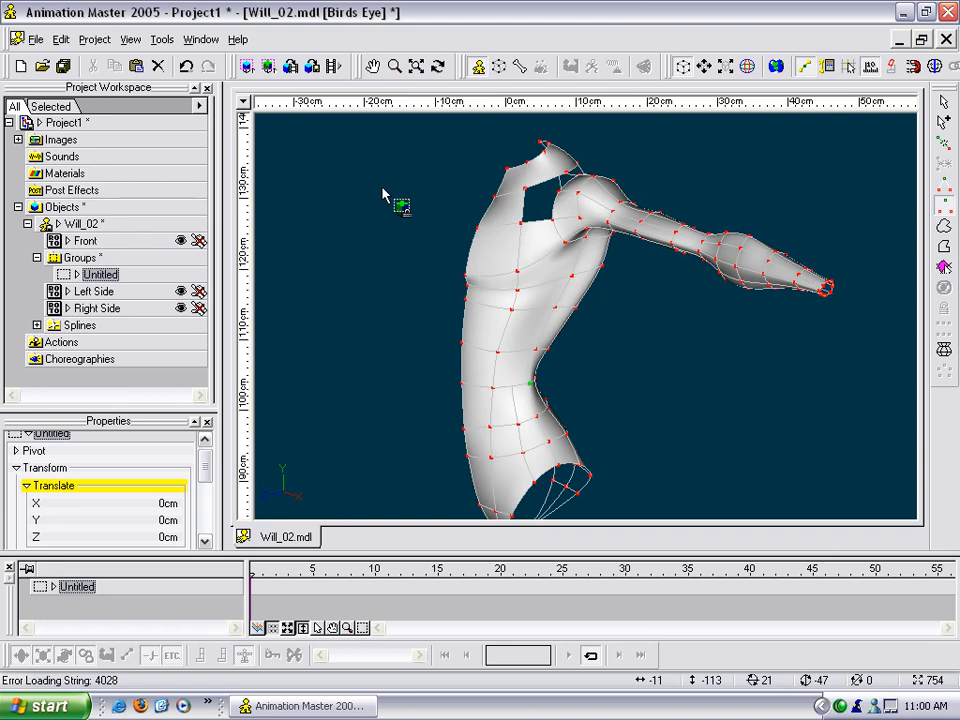
left_click(410, 175)
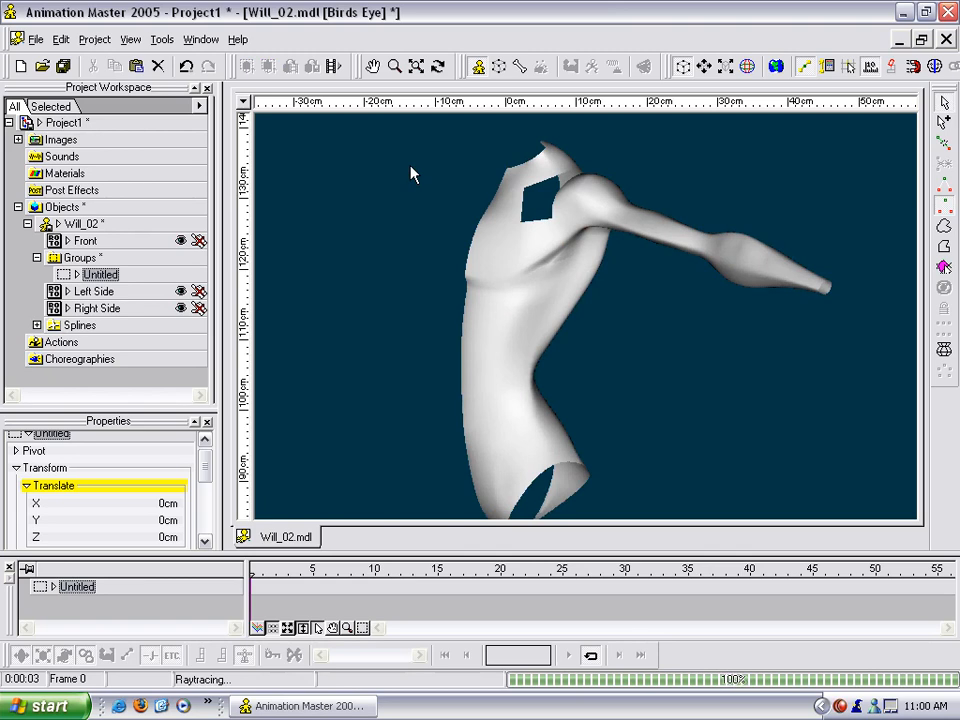
key("t")
mouse_move(514, 254)
left_mouse_down()
mouse_move(483, 247)
mouse_move(521, 251)
left_mouse_up()
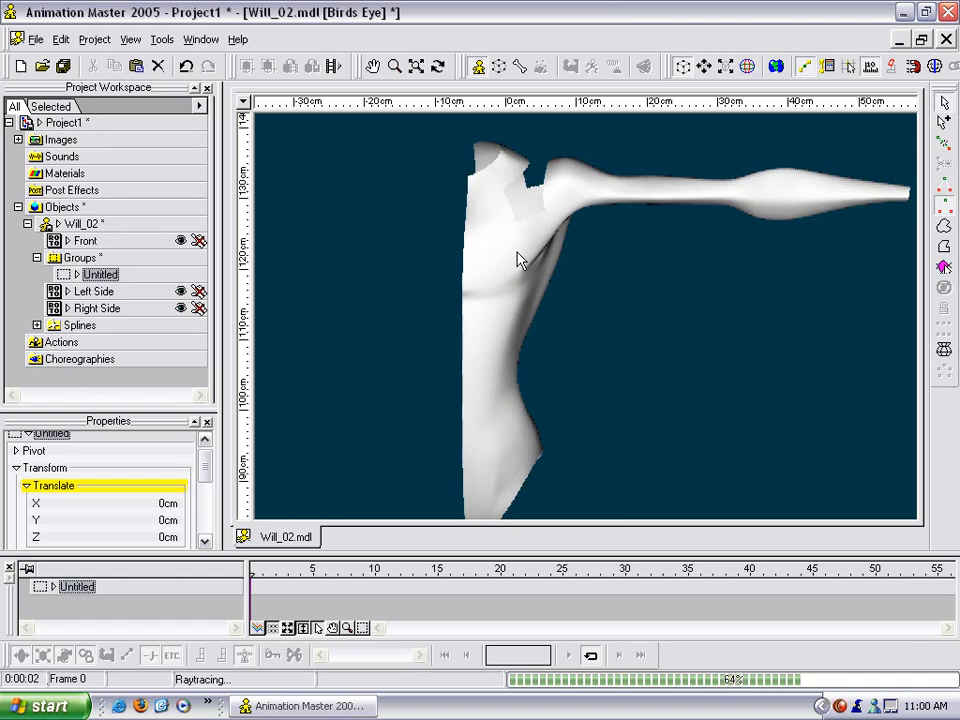
key("Escape")
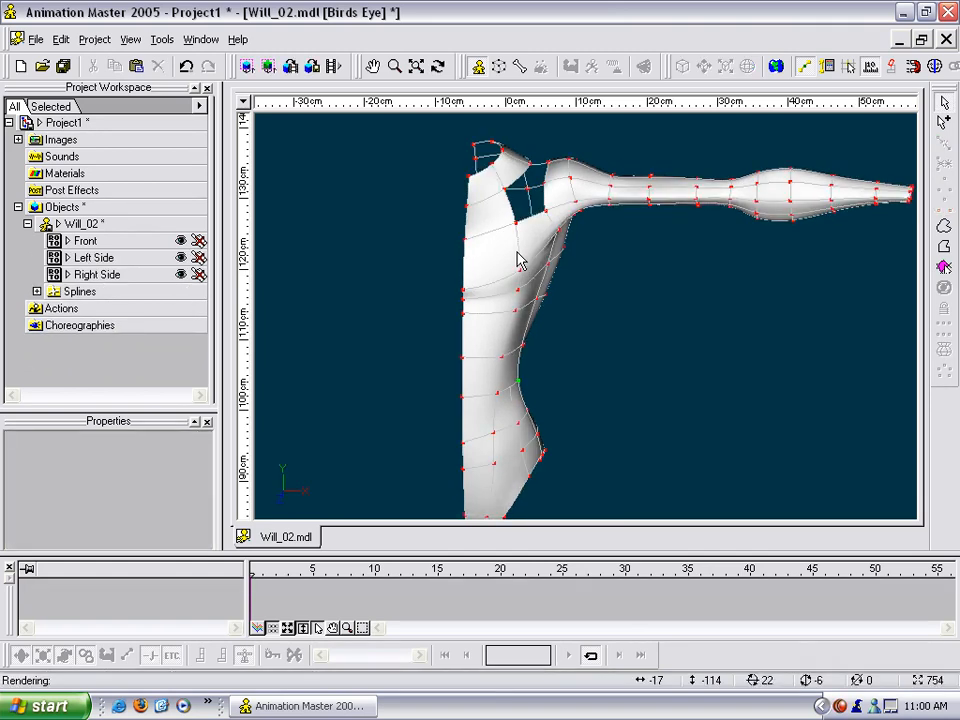
- Assign Shift + Q as the shortcut for Progressive Render Mode in the keyboard customization settings
left_click(161, 39)
left_click(188, 78)
left_click(472, 191)
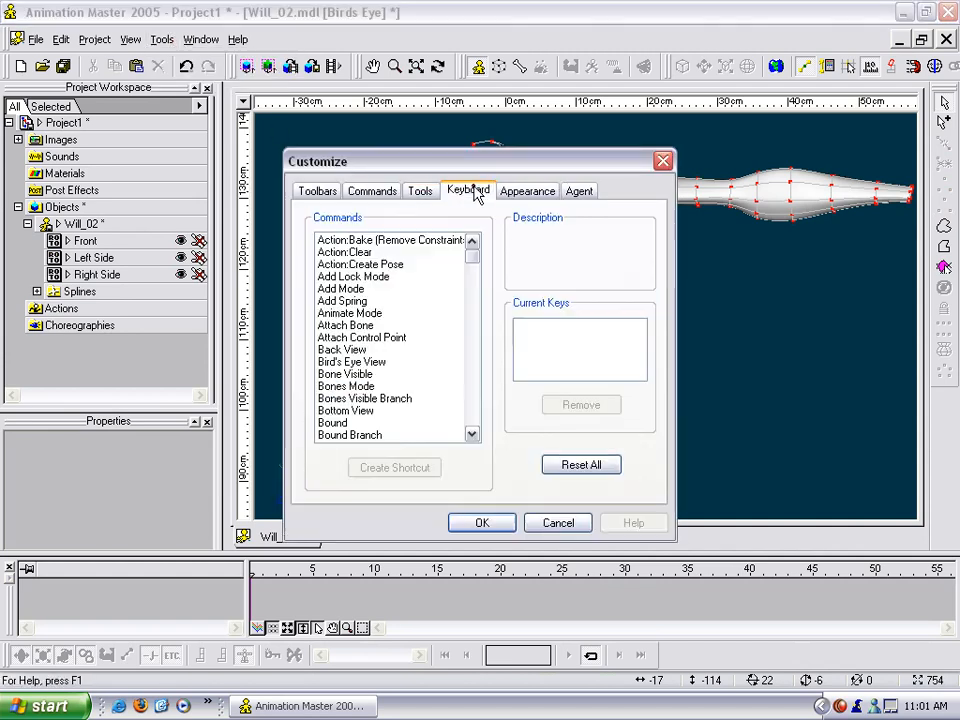
left_click_drag(475, 263, 476, 373)
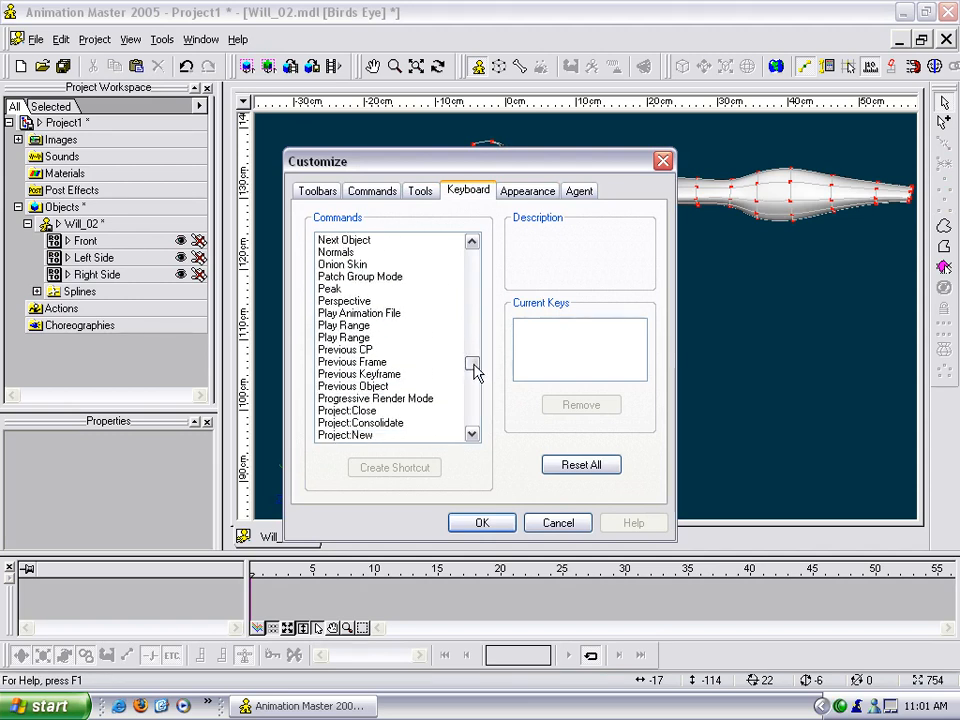
left_click(412, 399)
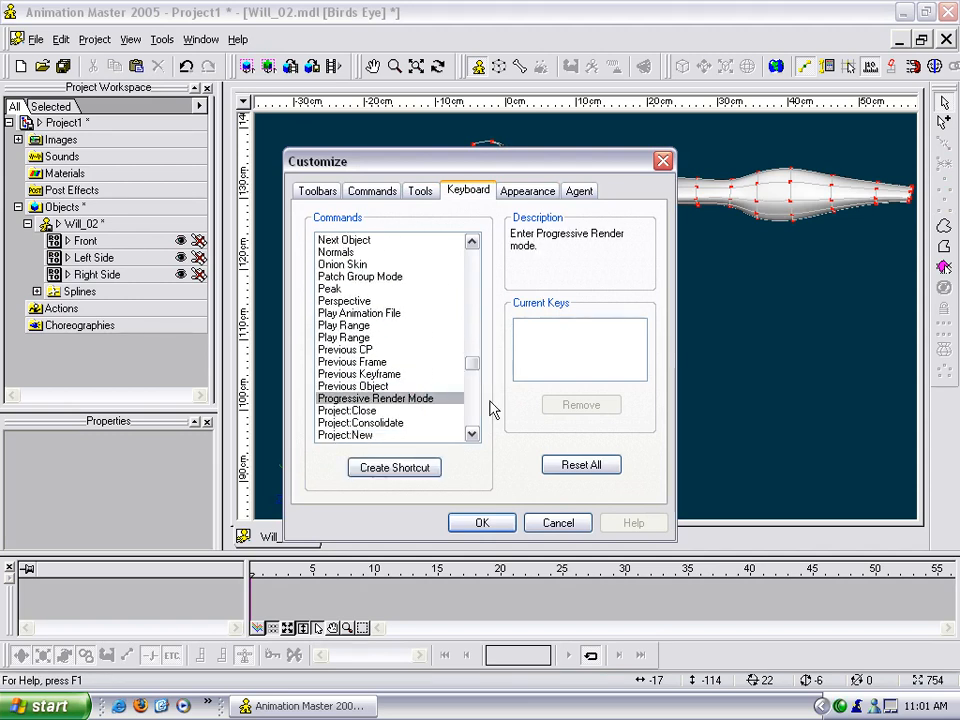
left_click(554, 351)
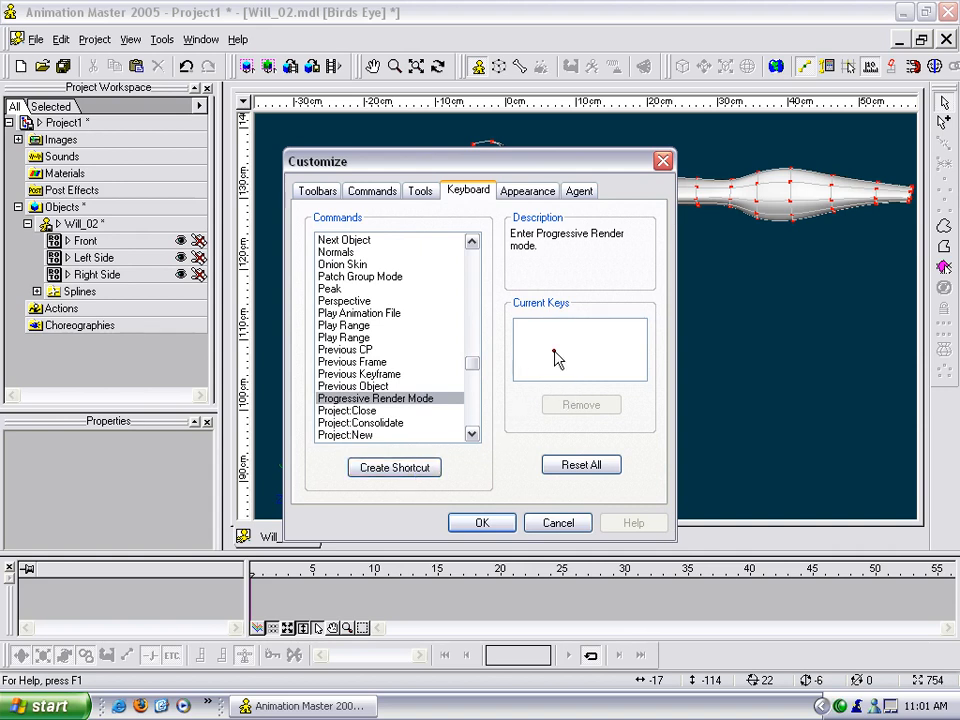
left_click(425, 474)
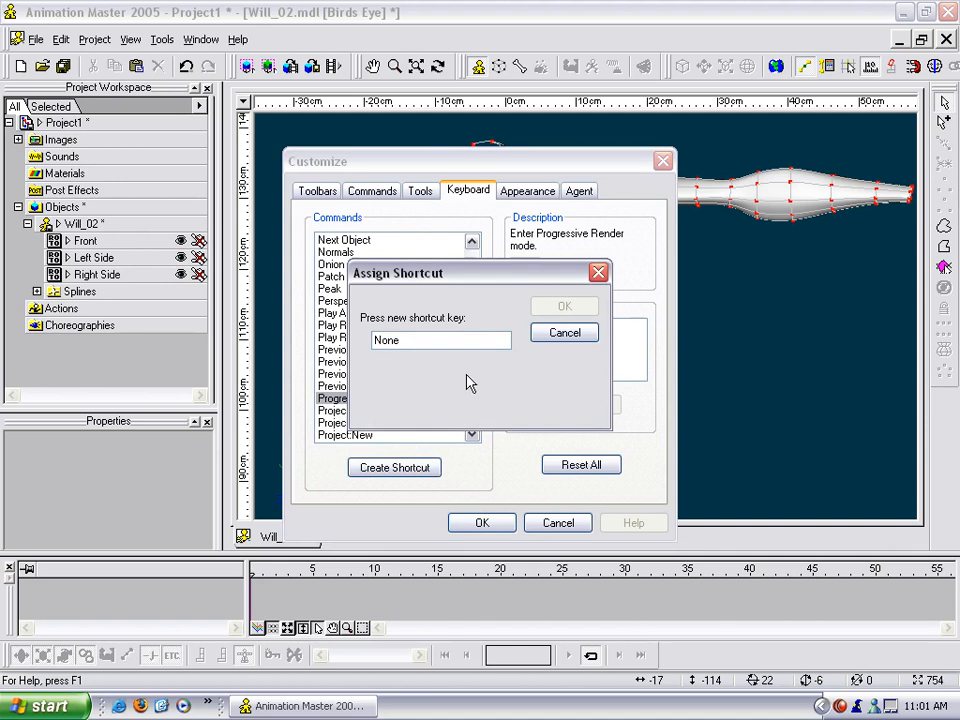
key("shift+q")
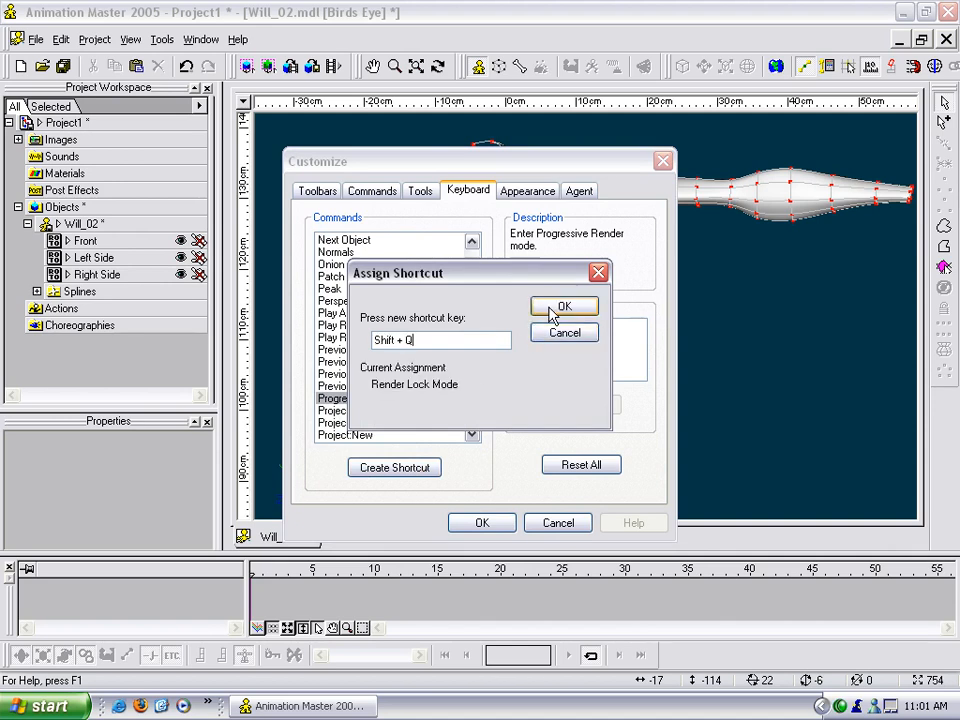
left_click(564, 306)
left_click(486, 522)
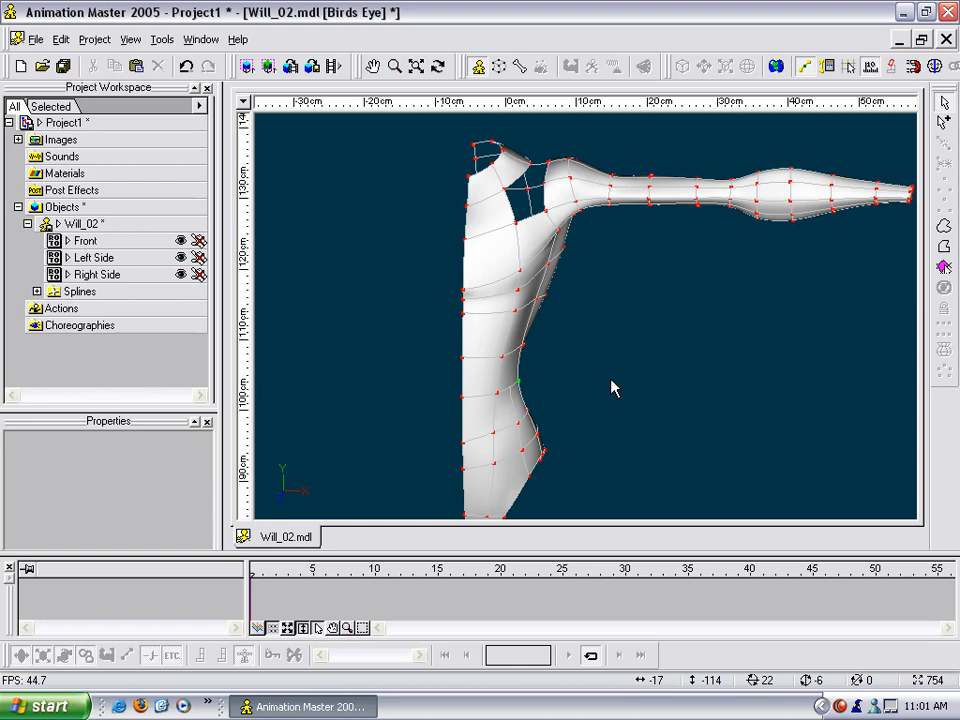
- Render a bounded region around the torso and upper arm in the front-facing view, and clear it
key("shift+q")
right_click_drag(379, 151, 700, 450)
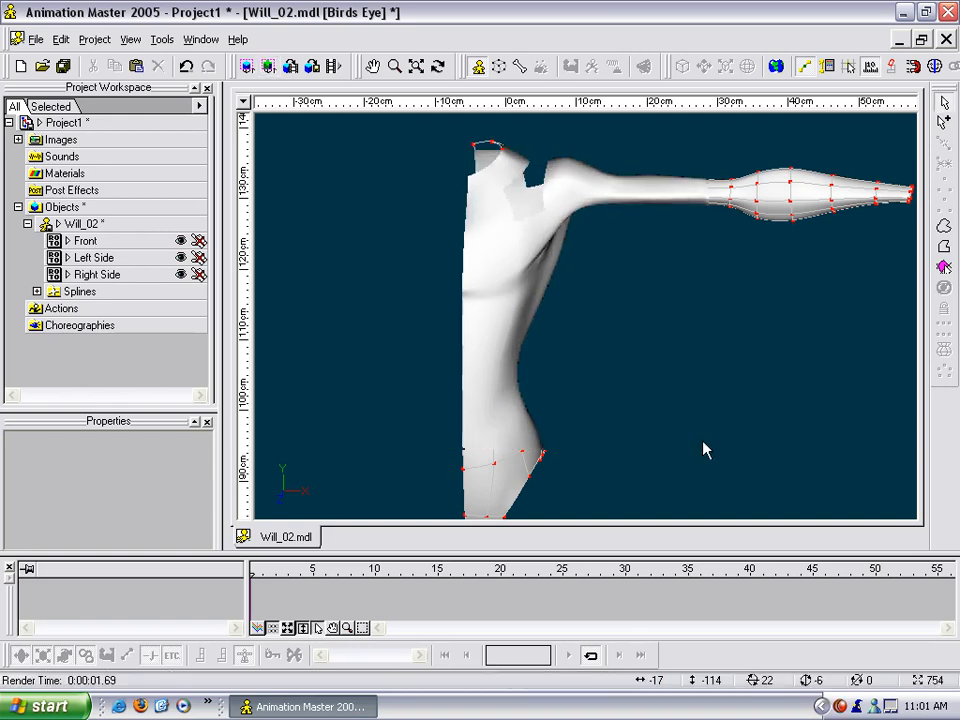
key("Escape")
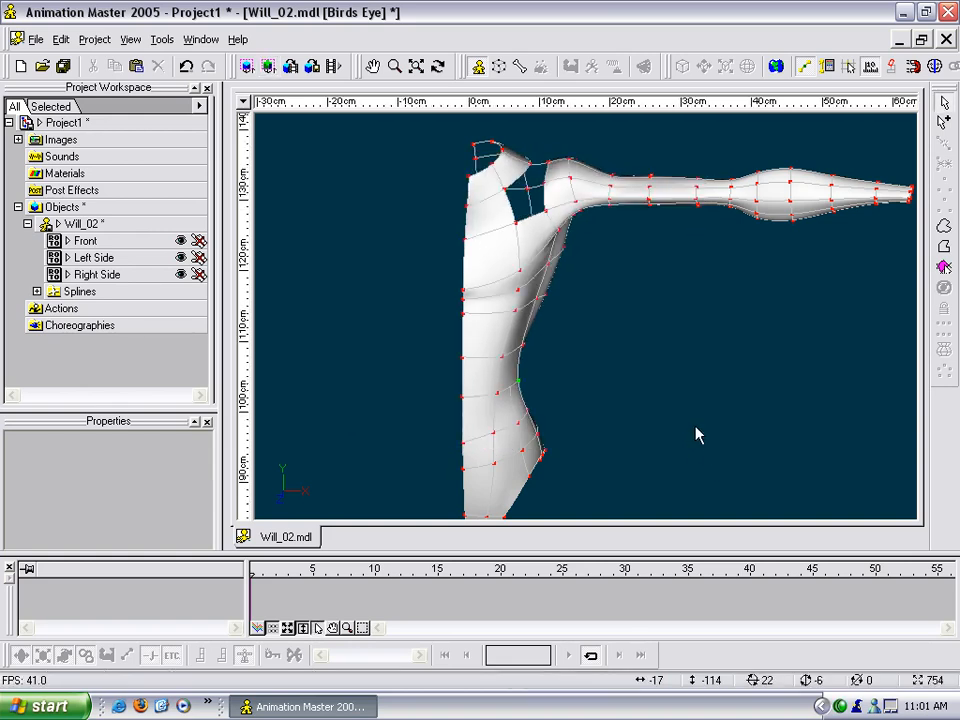
- Render two bounded regions over the chest and armpit from a three-quarter view
key("t")
left_click_drag(688, 435, 656, 414)
scroll(660, 374, "up", 3)
middle_click_drag(641, 263, 732, 408)
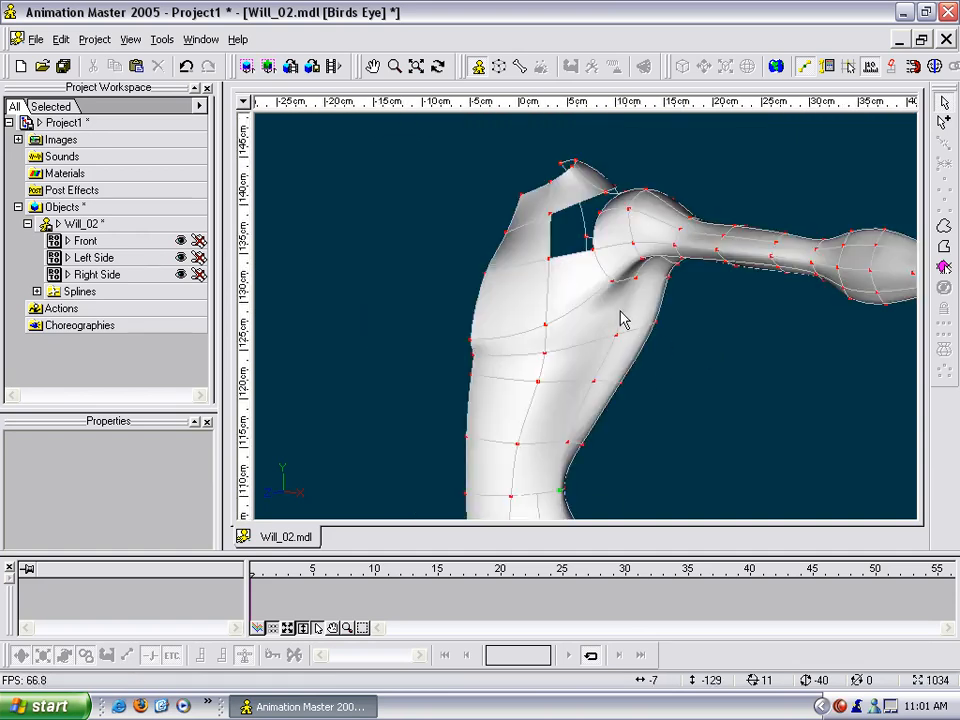
key("q")
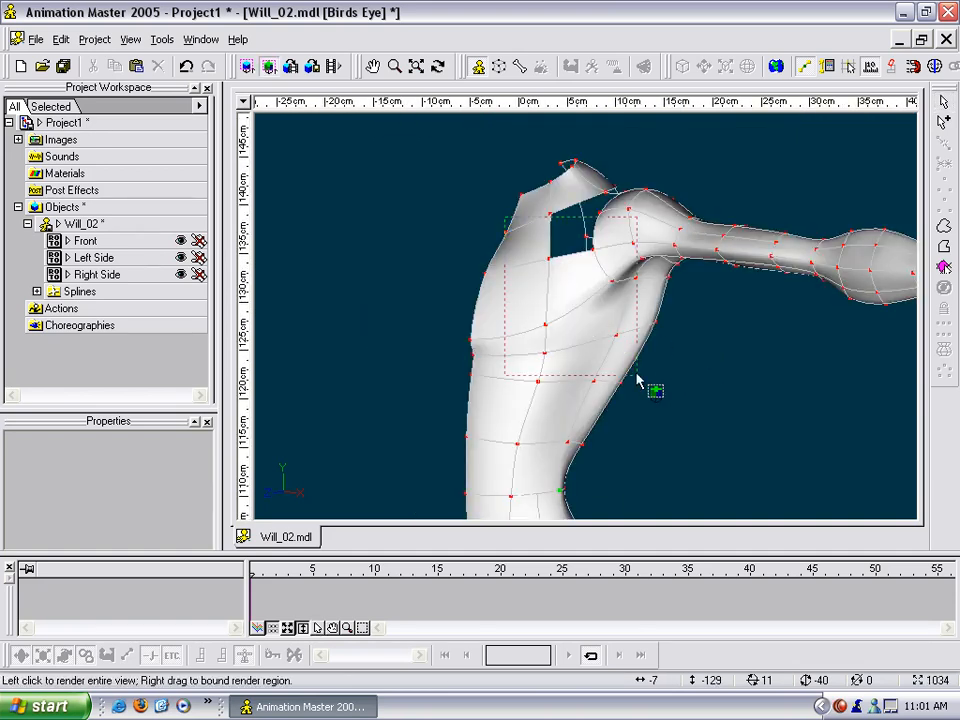
left_click(662, 394)
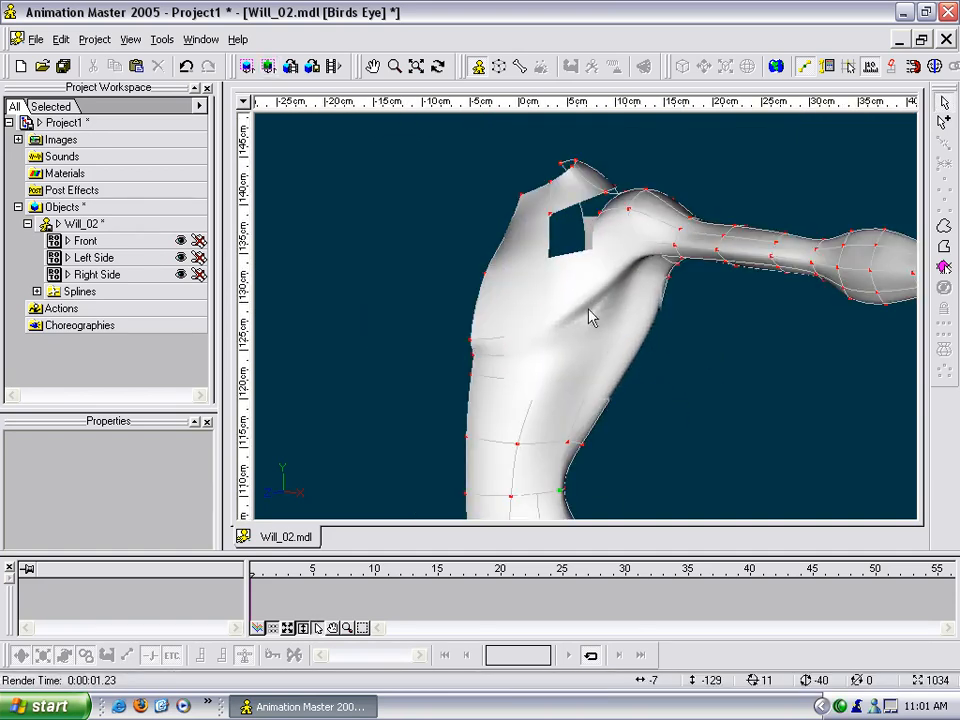
left_click(702, 385)
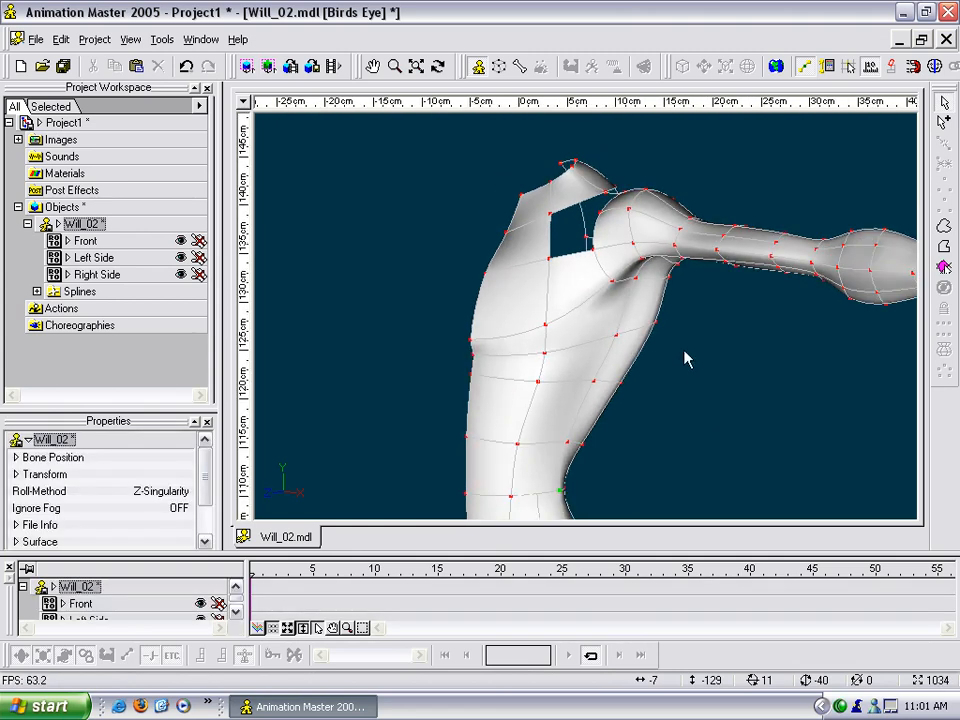
key("q")
right_click_drag(527, 250, 658, 381)
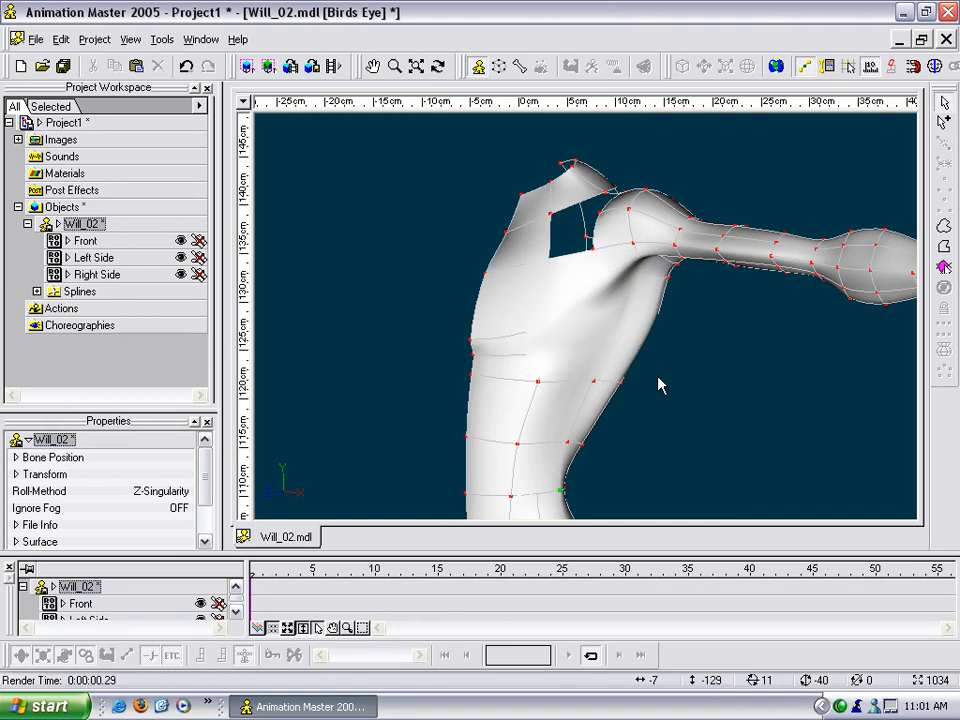
- Raise the upper control point and slightly lower the underside point of the arm ring just above the elbow
key("t")
left_click_drag(662, 373, 654, 345)
key("m")
left_click_drag(675, 281, 651, 352)
key("z")
left_click_drag(655, 347, 743, 211)
left_click_drag(822, 217, 823, 210)
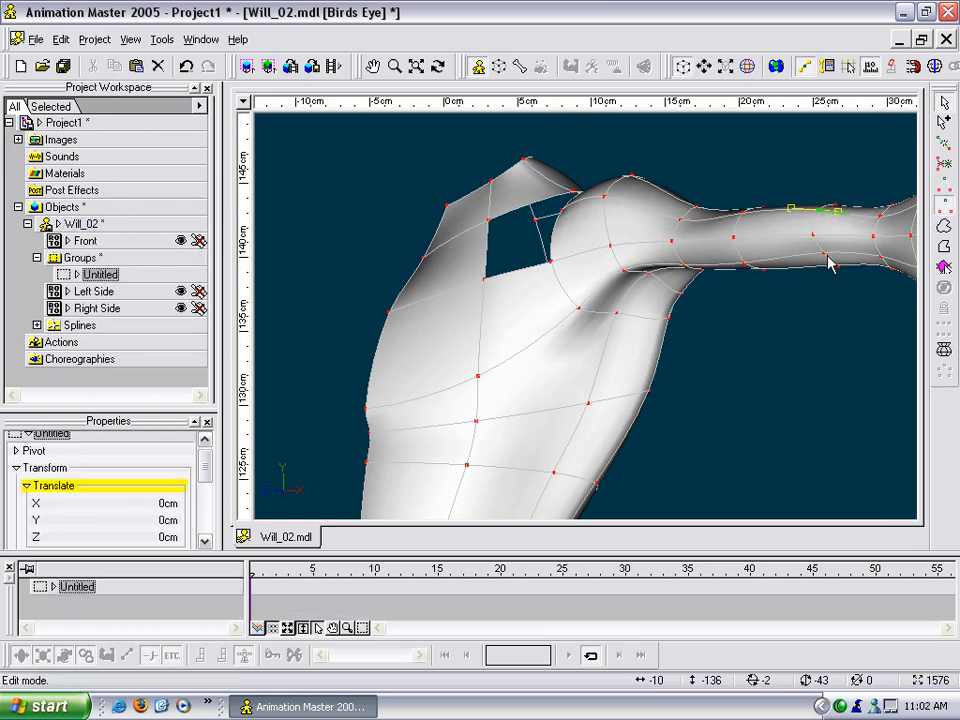
left_click_drag(829, 263, 826, 266)
- Move the outlying control point on the elbow ring inward to reshape the arm's contour
key("t")
left_click_drag(886, 262, 879, 297)
middle_click_drag(830, 293, 645, 318)
scroll(660, 316, "up", 3)
key("t")
left_click_drag(716, 311, 754, 305)
left_click(752, 228)
left_click_drag(753, 228, 753, 207)
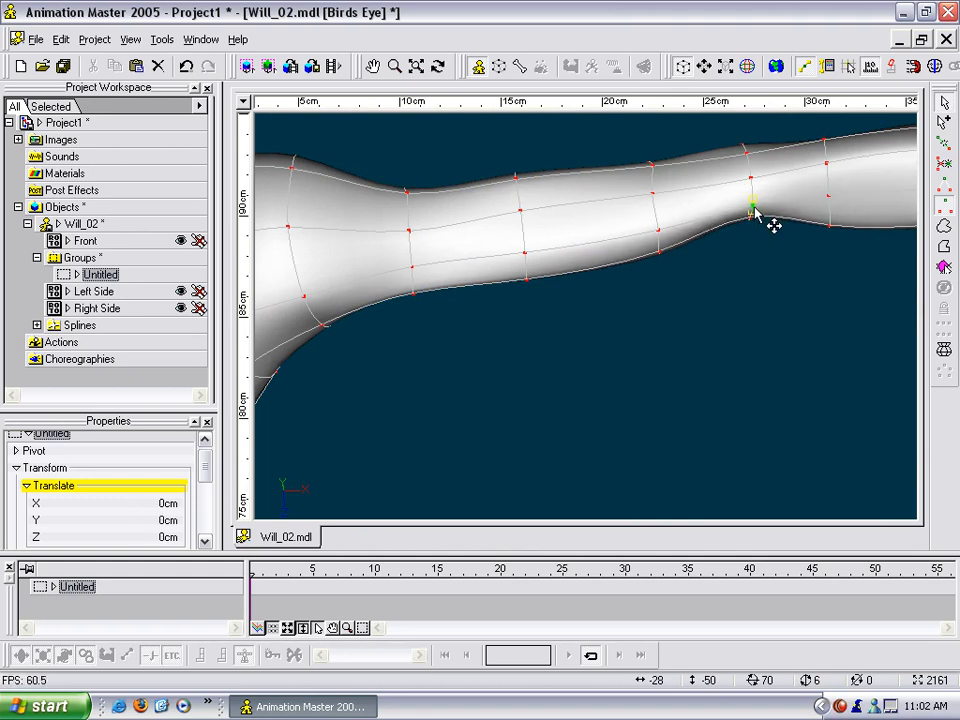
- Reposition control points in the inner elbow crease to even out the transition between upper arm and forearm
left_click_drag(763, 253, 718, 216)
key("t")
left_click_drag(767, 250, 700, 212)
key("m")
key("t")
key("Escape")
key("m")
key("t")
key("Escape")
left_click(654, 297)
key("t")
mouse_move(652, 298)
left_mouse_down()
mouse_move(588, 284)
mouse_move(580, 315)
mouse_move(634, 302)
left_mouse_up()
key("Escape")
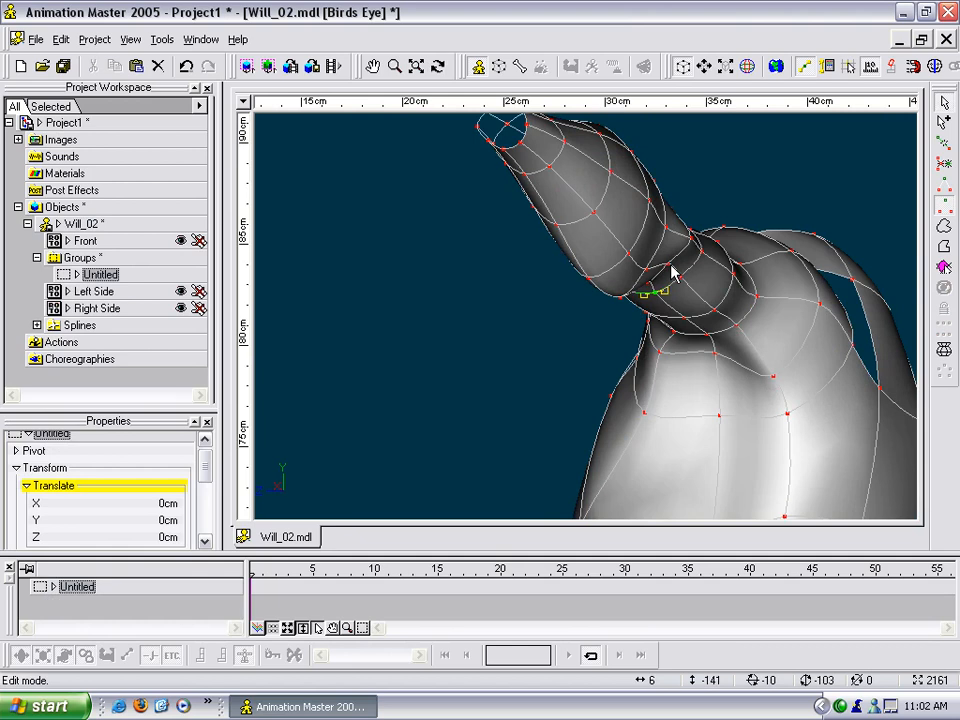
left_click_drag(648, 276, 697, 286)
- Examine the arm's contour from behind, from the shoulder to the forearm
key("t")
key("t")
left_click_drag(693, 226, 518, 266)
key("t")
scroll(741, 236, "down", 3)
key("m")
key("t")
key("m")
scroll(632, 236, "up", 4)
key("m")
scroll(609, 243, "down", 5)
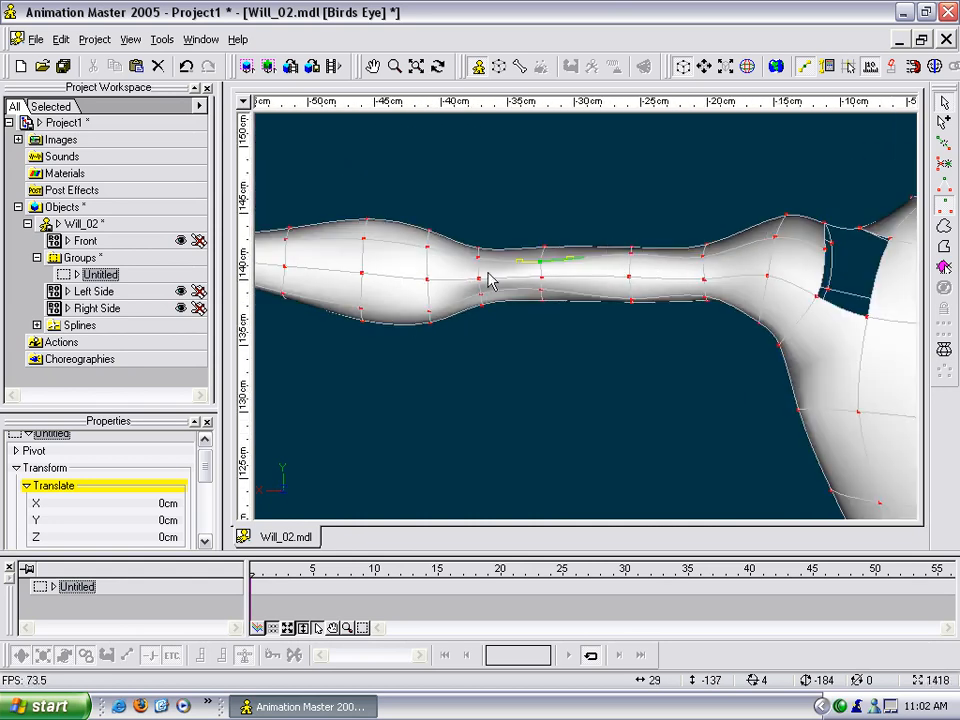
- Try moving control points on the middle upper-arm ring from the back view, and undo those moves
scroll(531, 284, "up", 5)
key("m")
left_click_drag(589, 283, 644, 284)
scroll(641, 235, "down", 1)
scroll(585, 260, "up", 2)
left_click_drag(730, 212, 735, 188)
left_click_drag(735, 291, 729, 245)
key("t")
key("t")
key("ctrl+z")
key("ctrl+z")
key("ctrl+z")
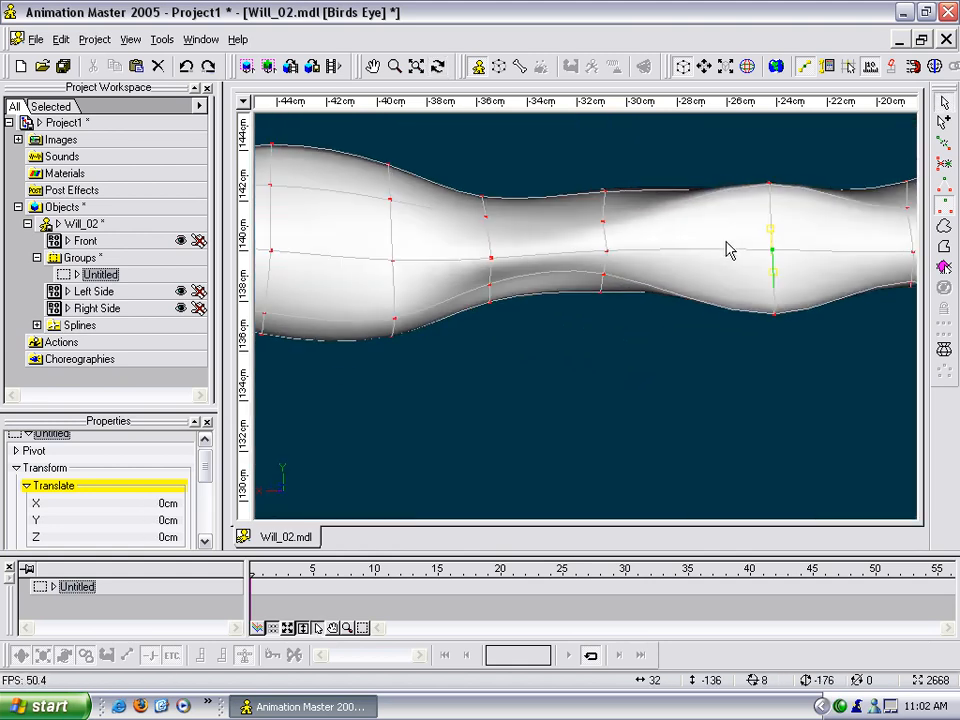
key("ctrl+z")
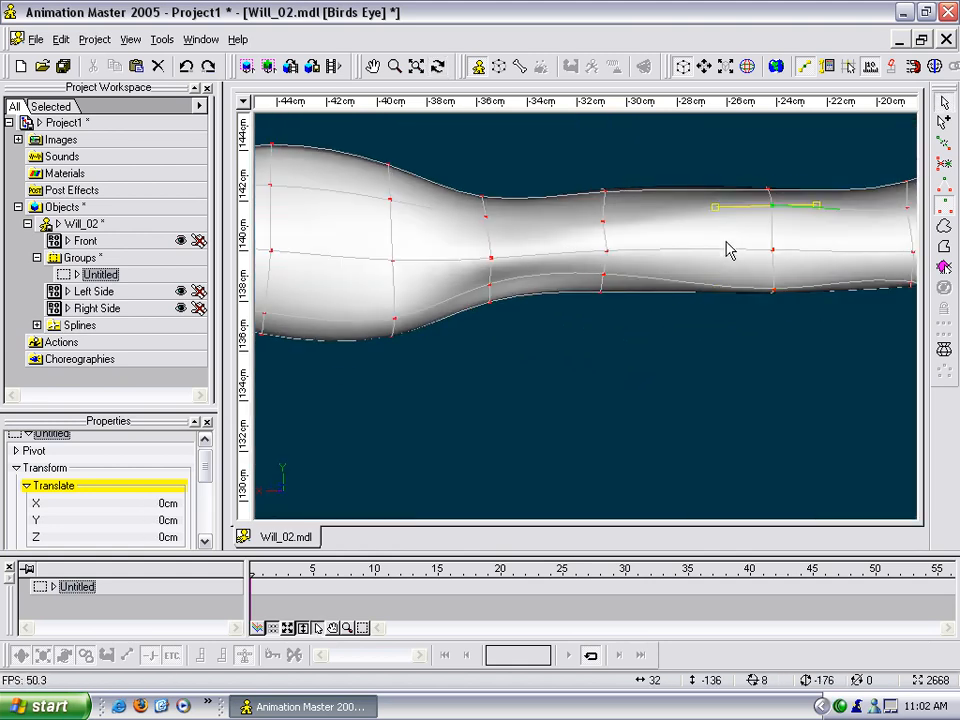
- Nudge two control points on the forearm rings between the elbow and wrist to smooth the contour
key("t")
left_click_drag(784, 261, 664, 231)
key("Escape")
left_click(543, 264)
key("t")
left_click_drag(546, 266, 635, 295)
key("Escape")
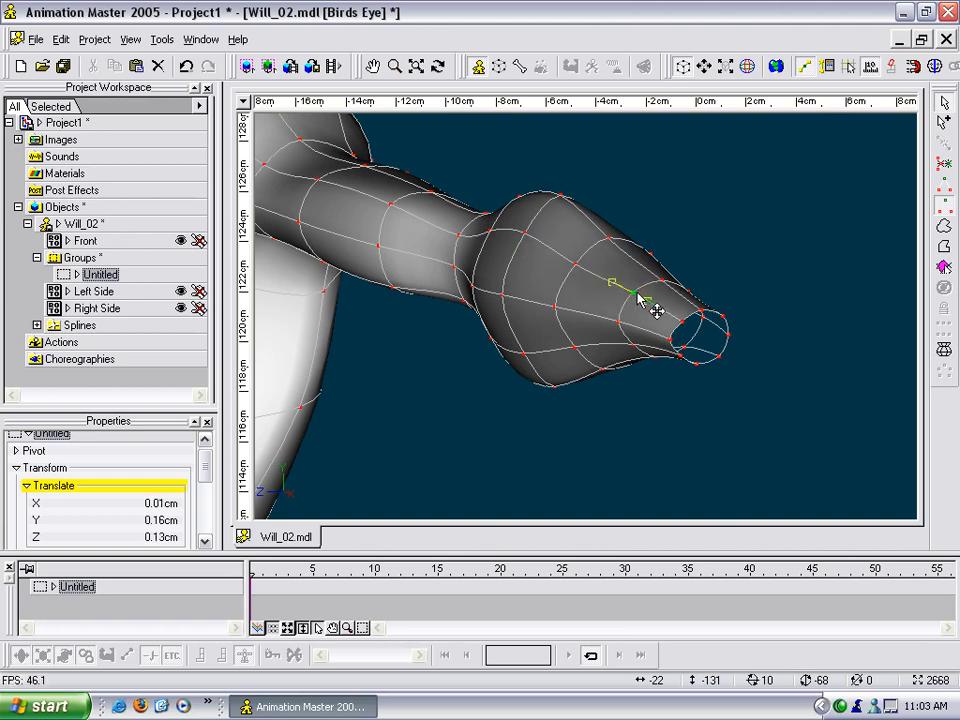
left_click_drag(576, 263, 573, 259)
- Adjust control points on the forearm's underside and on the ring beside the elbow from the opposite side
left_click_drag(682, 324, 525, 369)
key("t")
mouse_move(571, 324)
left_mouse_down()
mouse_move(534, 311)
mouse_move(560, 317)
left_mouse_up()
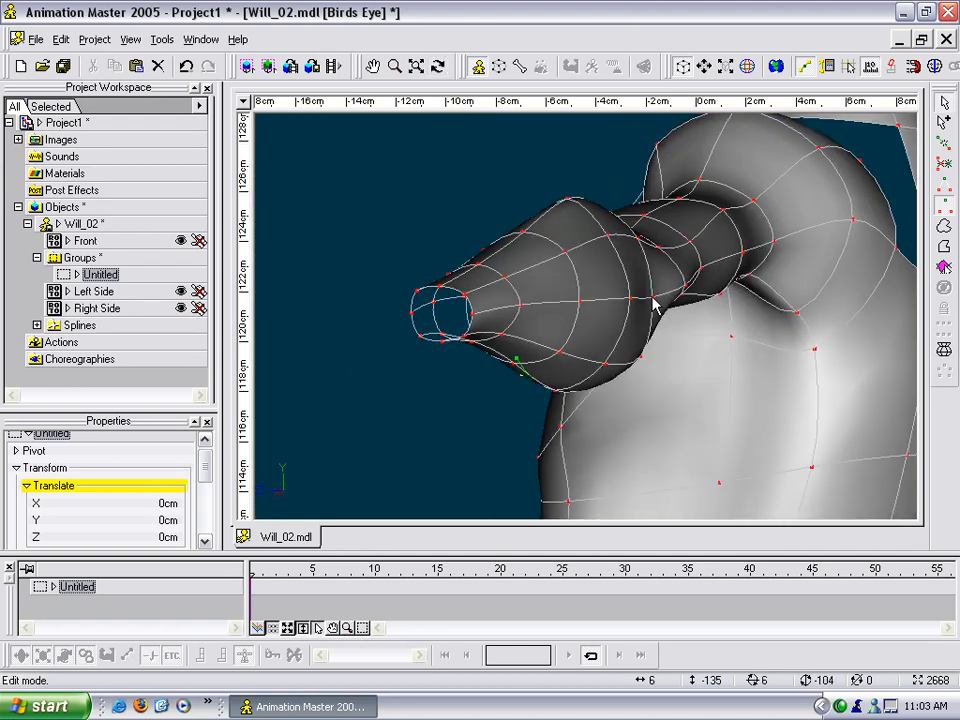
mouse_move(651, 300)
left_mouse_down()
mouse_move(670, 306)
mouse_move(658, 293)
left_mouse_up()
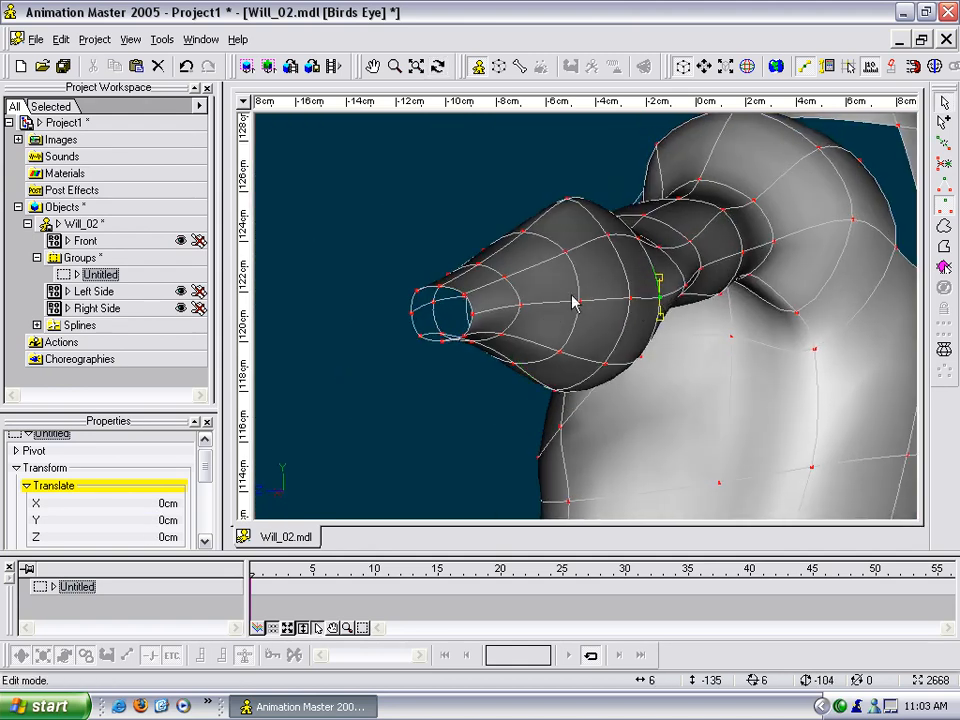
left_click_drag(499, 335, 462, 308)
key("t")
key("t")
key("t")
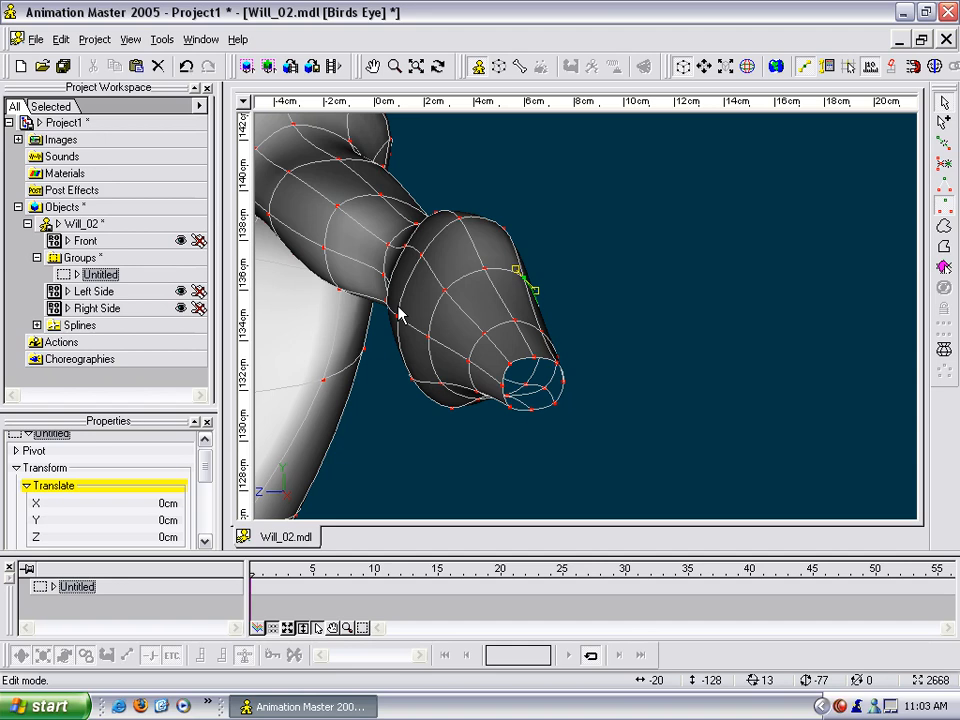
- Compare the forearm and wrist with the reference drawing in the front view, and inspect the arm's open end
key("KP_2")
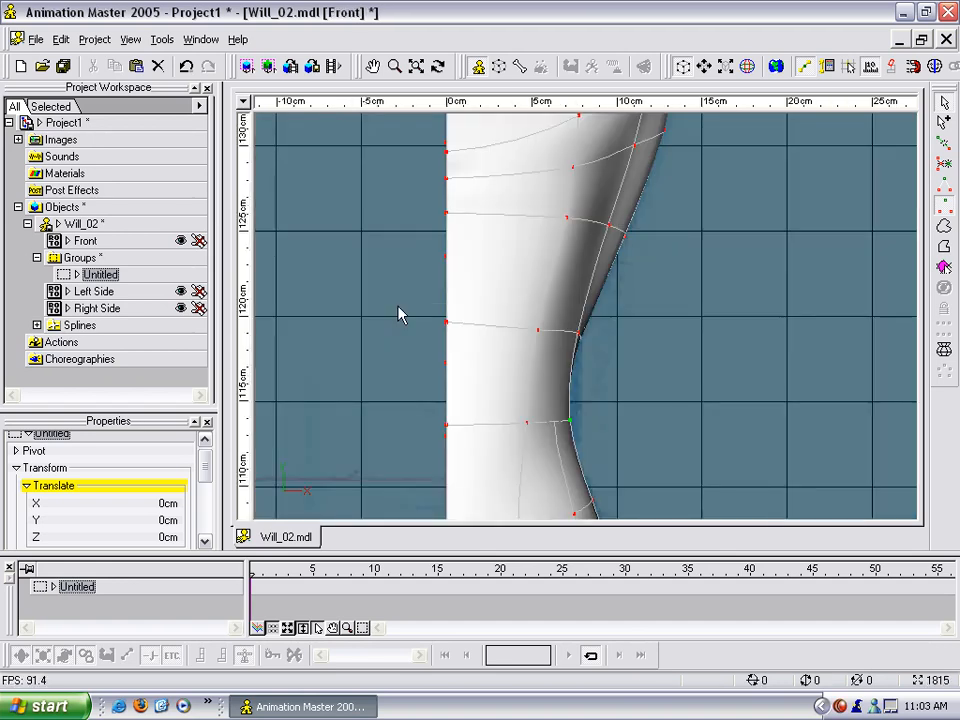
middle_click_drag(880, 195, 595, 440)
middle_click_drag(892, 325, 609, 404)
scroll(609, 404, "up", 1)
middle_click_drag(724, 389, 482, 391)
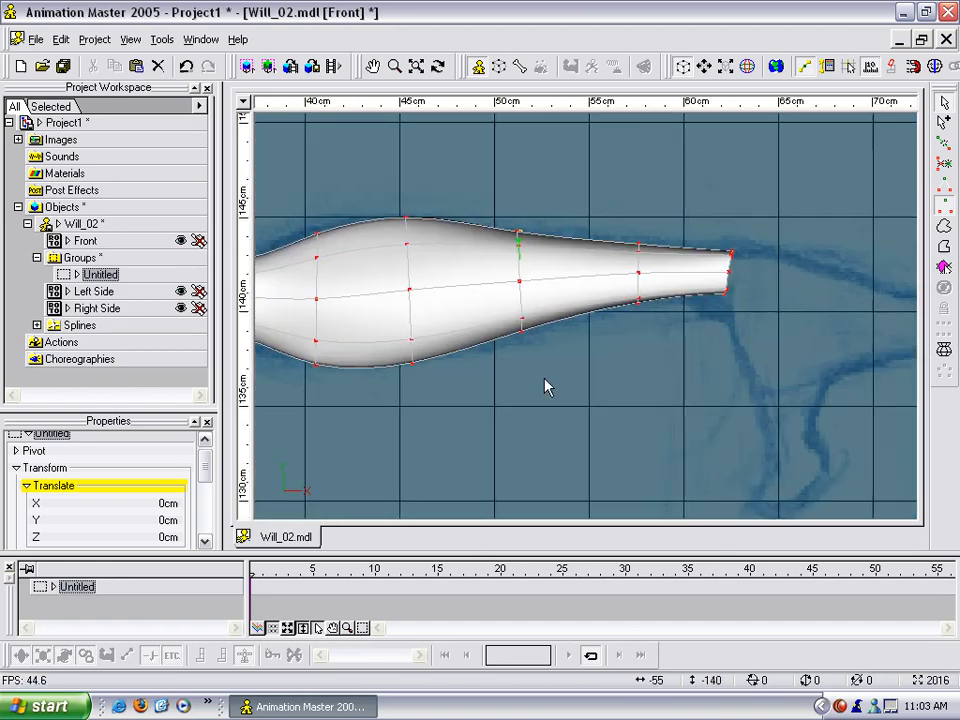
middle_click_drag(560, 376, 486, 378)
scroll(486, 378, "down", 3)
scroll(510, 372, "down", 3)
mouse_move(604, 343)
middle_mouse_down()
mouse_move(572, 324)
mouse_move(601, 330)
middle_mouse_up()
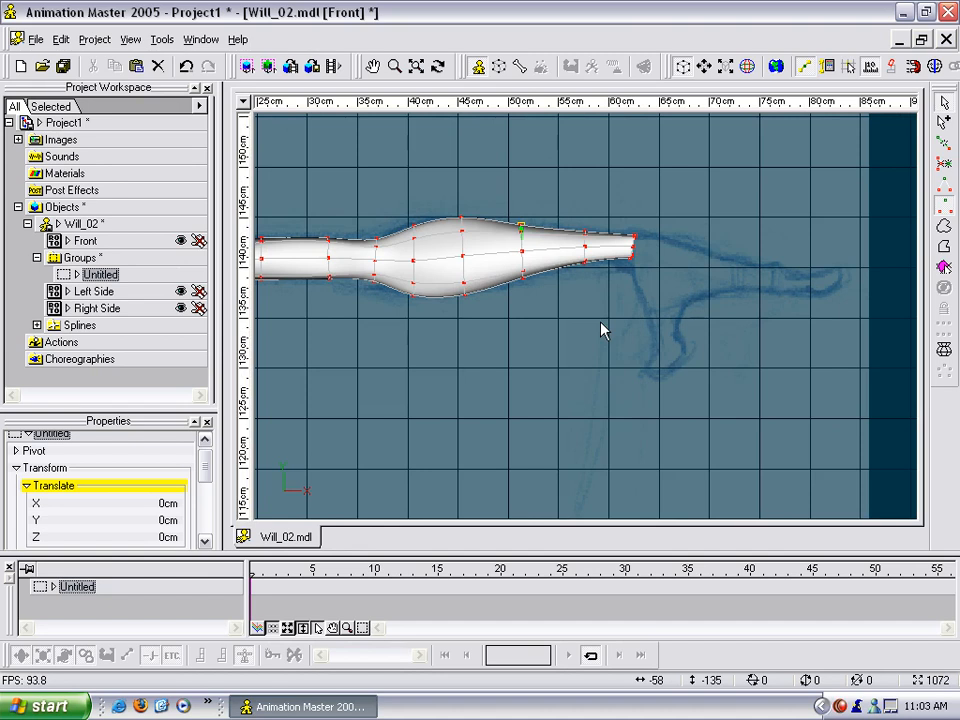
scroll(637, 316, "up", 6)
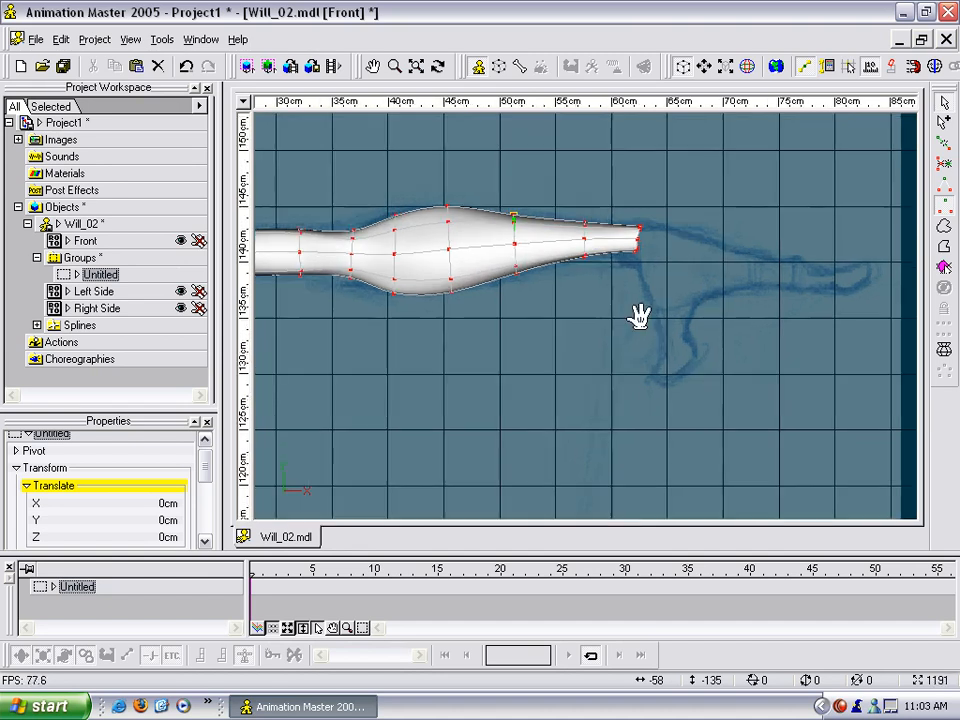
key("t")
left_click_drag(657, 292, 622, 290)
middle_click_drag(622, 290, 641, 343)
key("t")
left_click_drag(645, 338, 632, 292)
middle_click_drag(632, 286, 689, 349)
scroll(668, 337, "up", 2)
left_click_drag(642, 330, 640, 368)
middle_click_drag(640, 372, 697, 372)
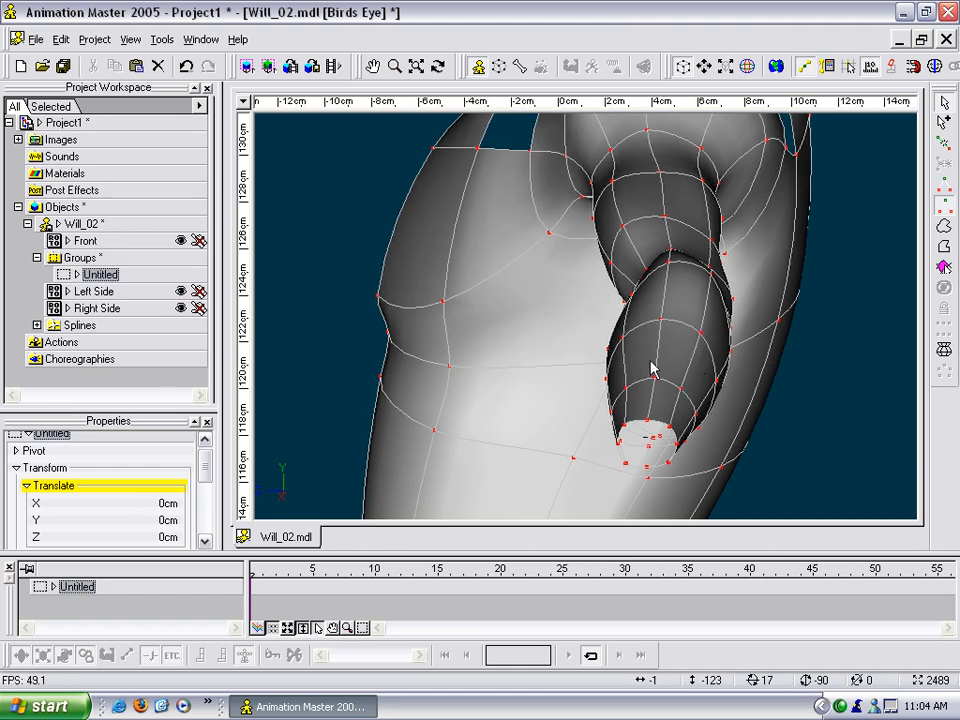
- Select the open ring at the wrist end and rotate it about the X axis
left_click_drag(624, 340, 649, 253)
key("t")
key("m")
left_click_drag(823, 302, 702, 436)
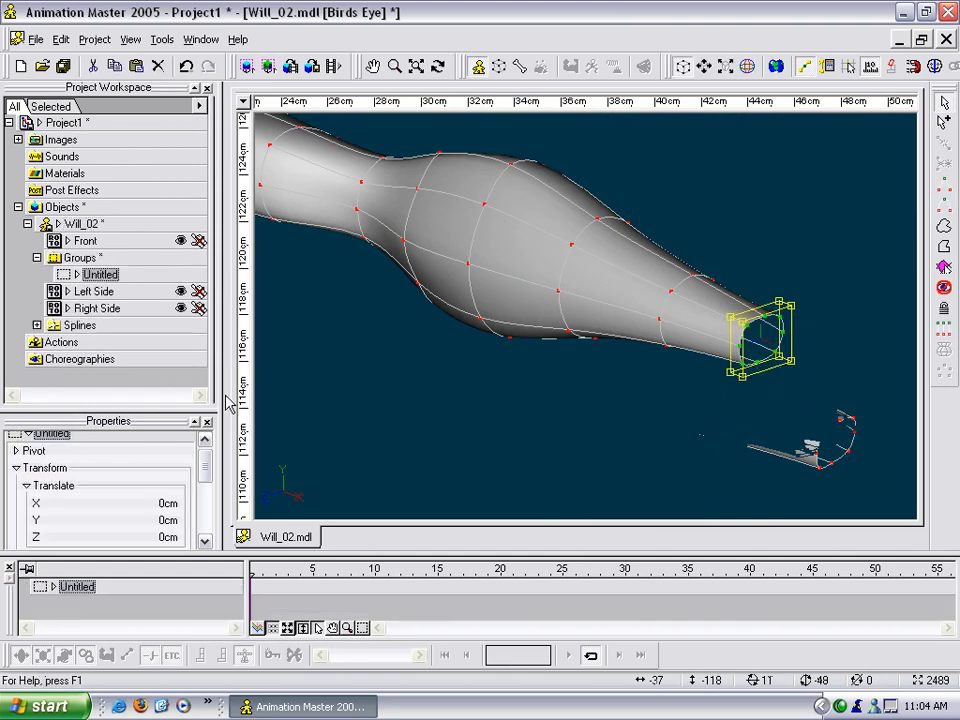
mouse_move(204, 476)
left_mouse_down()
mouse_move(205, 508)
mouse_move(205, 498)
left_mouse_up()
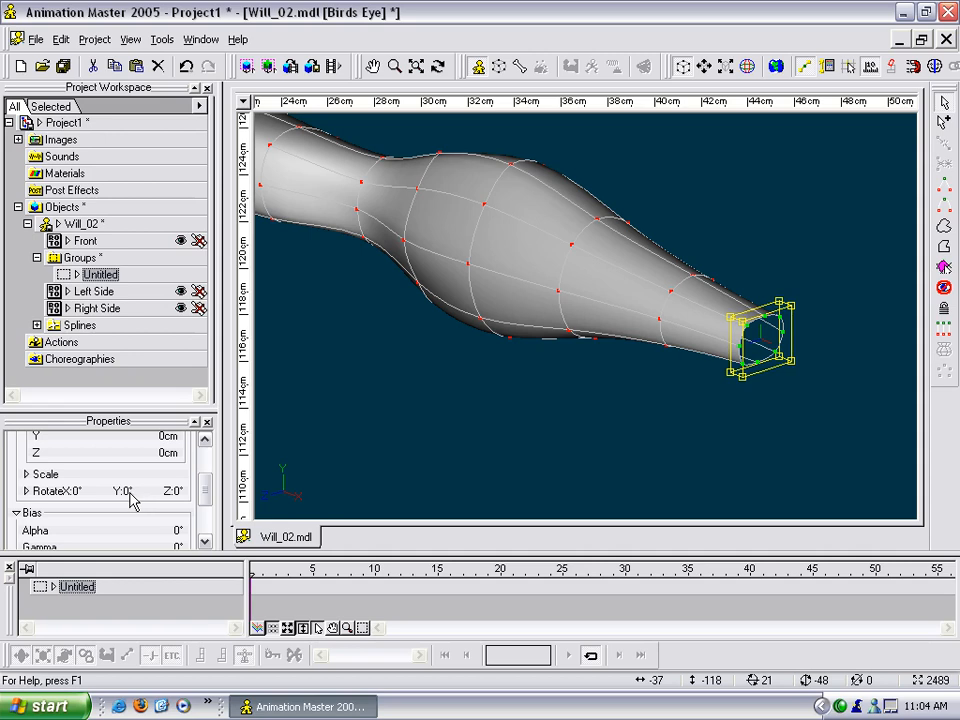
left_click(76, 492)
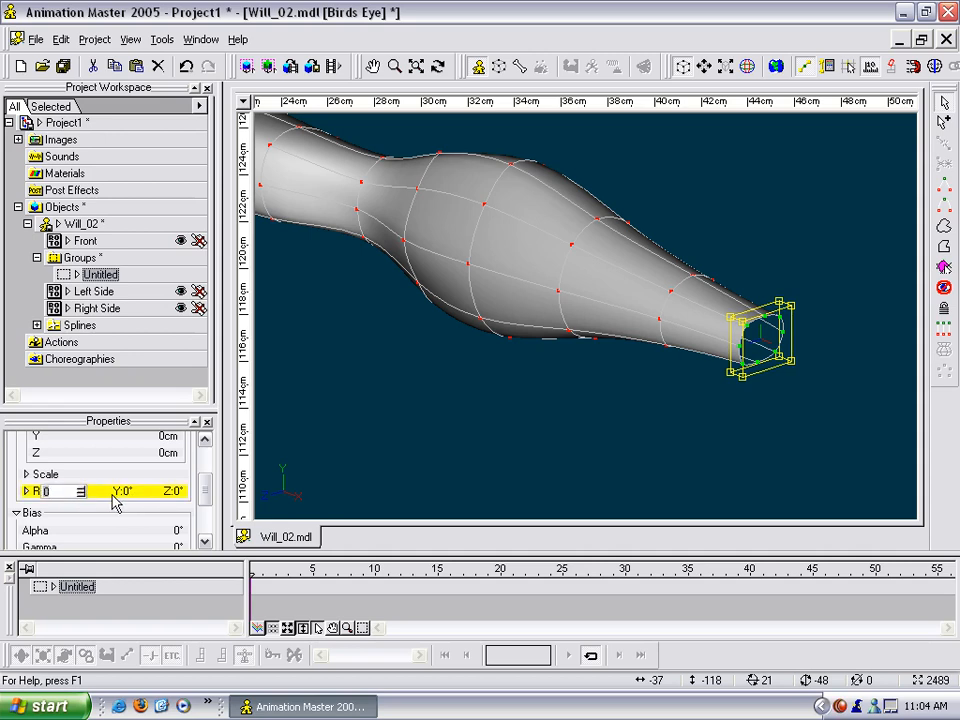
key("Return")
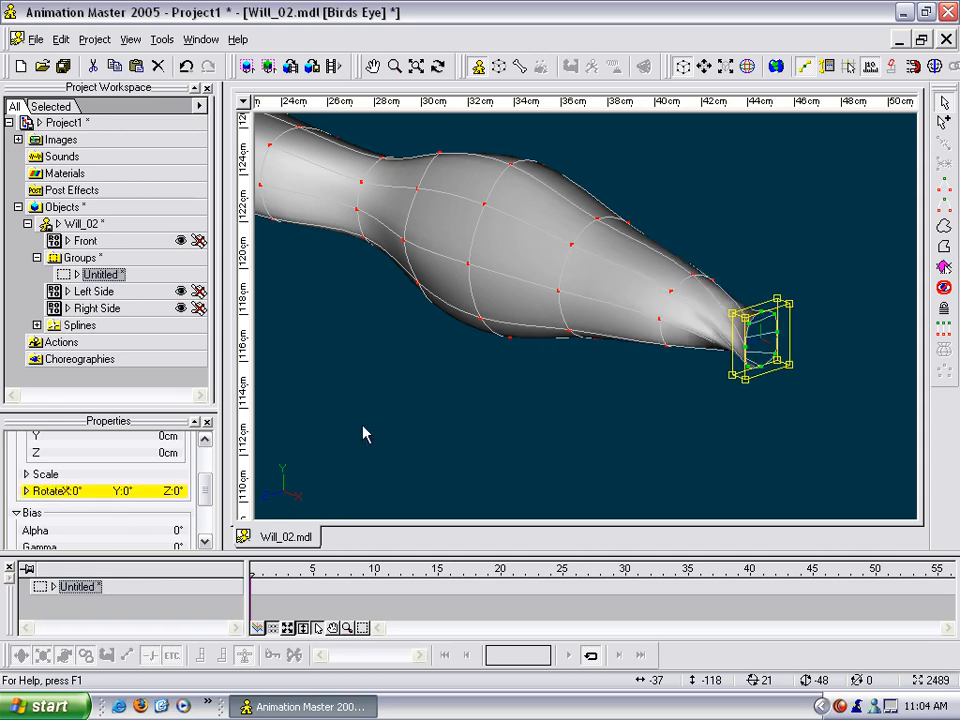
- Select the ring just before the wrist opening and rotate it around the arm's axis to follow the wrist's twist
key("s")
left_click(791, 340)
key("t")
left_click_drag(779, 360, 760, 365)
left_click_drag(734, 344, 644, 304)
left_click_drag(694, 342, 722, 350)
key("t")
key("m")
left_click_drag(634, 352, 707, 333)
left_click(639, 251)
key("m")
left_click_drag(628, 242, 728, 264)
left_click_drag(722, 490, 720, 484)
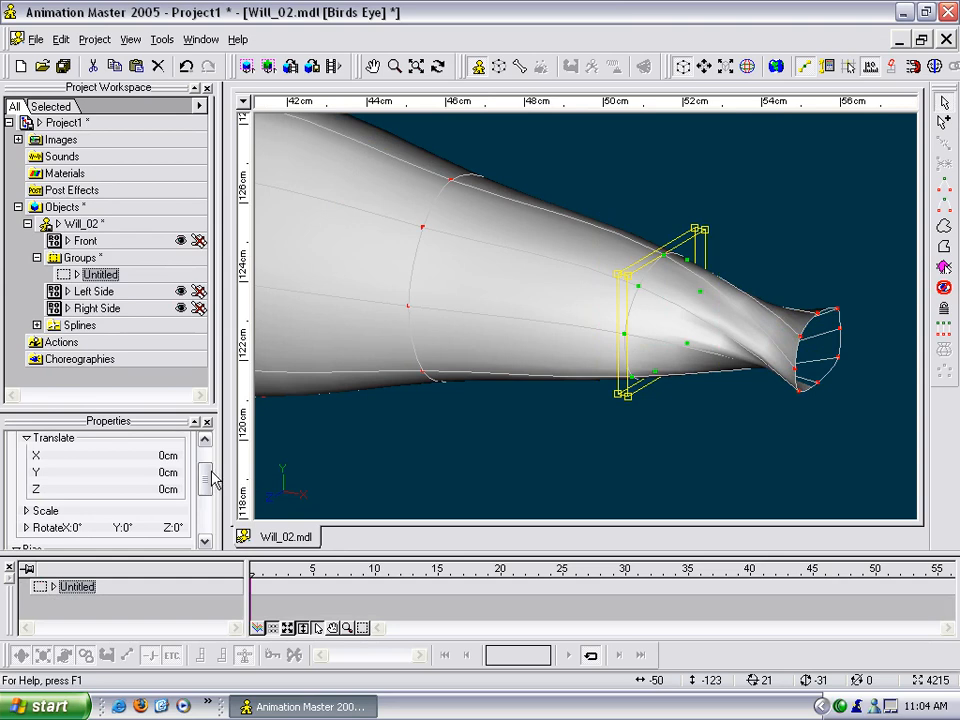
key("r")
left_click_drag(628, 270, 681, 306)
- Rotate the mid-forearm ring and the ring at the forearm's widest part around the arm's axis to spread the twist
left_click_drag(512, 204, 645, 474)
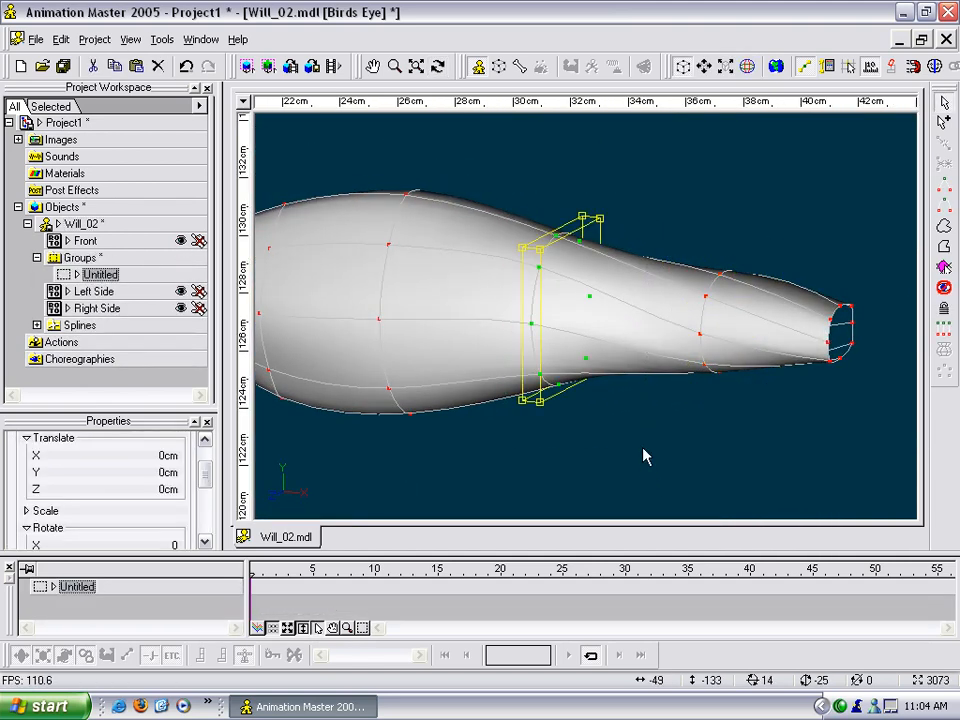
key("r")
left_click_drag(531, 257, 697, 330)
key("t")
left_click_drag(546, 178, 694, 471)
key("r")
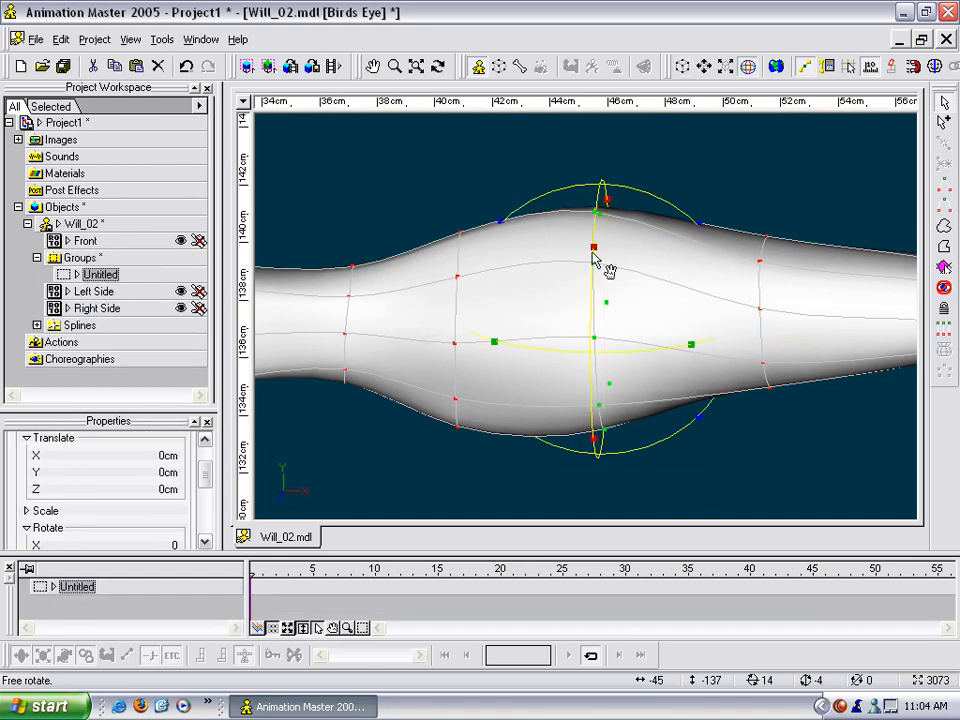
left_click_drag(594, 257, 576, 311)
- Rotate the ring just before the wrist opening further around the arm's axis
left_click_drag(783, 382, 700, 308)
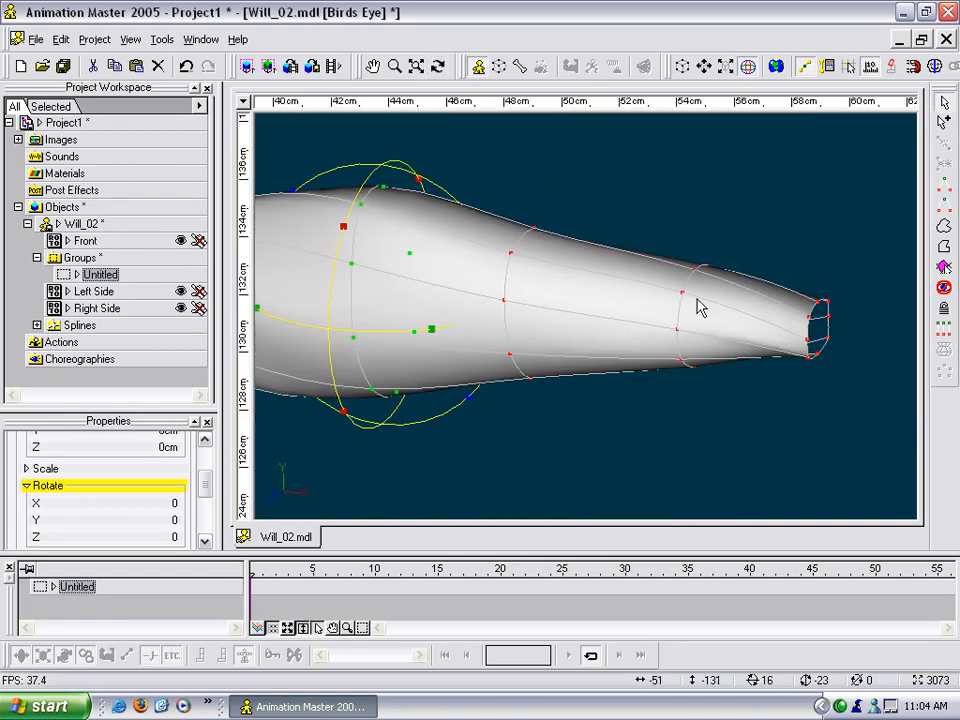
left_click(718, 345)
key("r")
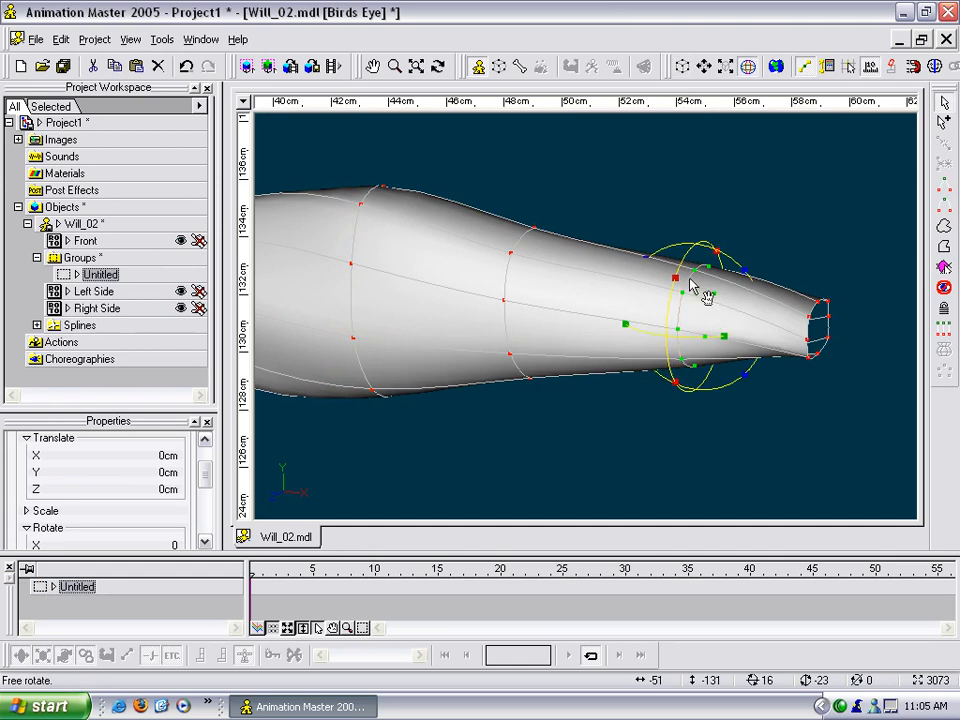
left_click_drag(686, 289, 676, 422)
- Rotate the forearm ring just past the elbow slightly to continue the twist, and deselect it
key("t")
key("m")
key("t")
left_click_drag(678, 400, 539, 357)
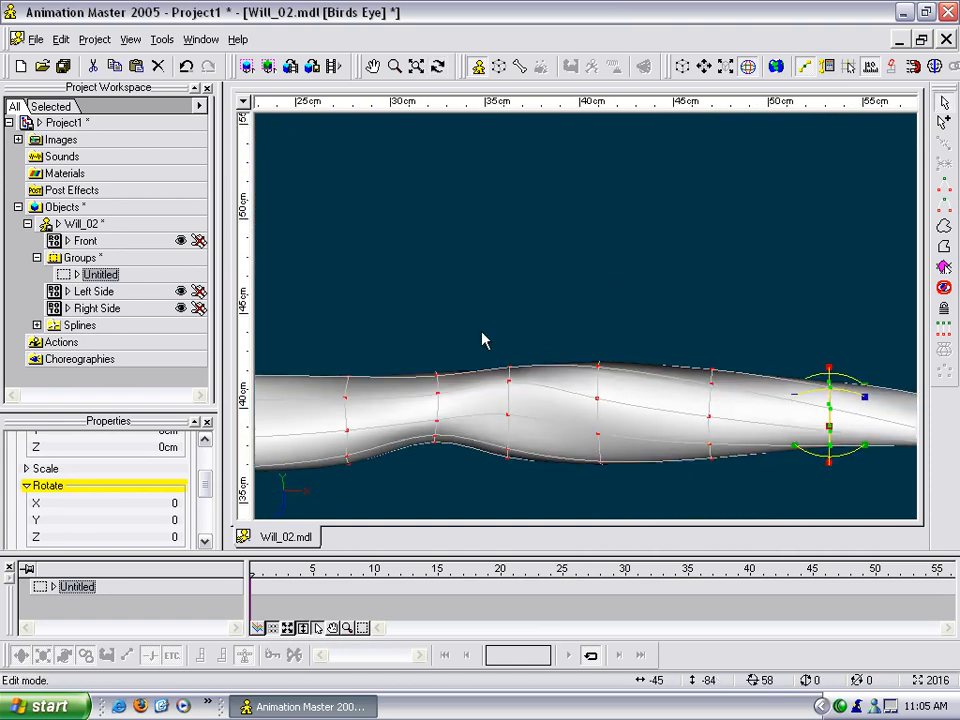
left_click_drag(483, 341, 524, 462)
key("r")
key("t")
left_click_drag(538, 407, 529, 377)
key("t")
key("Escape")
key("t")
left_click_drag(866, 403, 666, 366)
key("Escape")
left_click(766, 379)
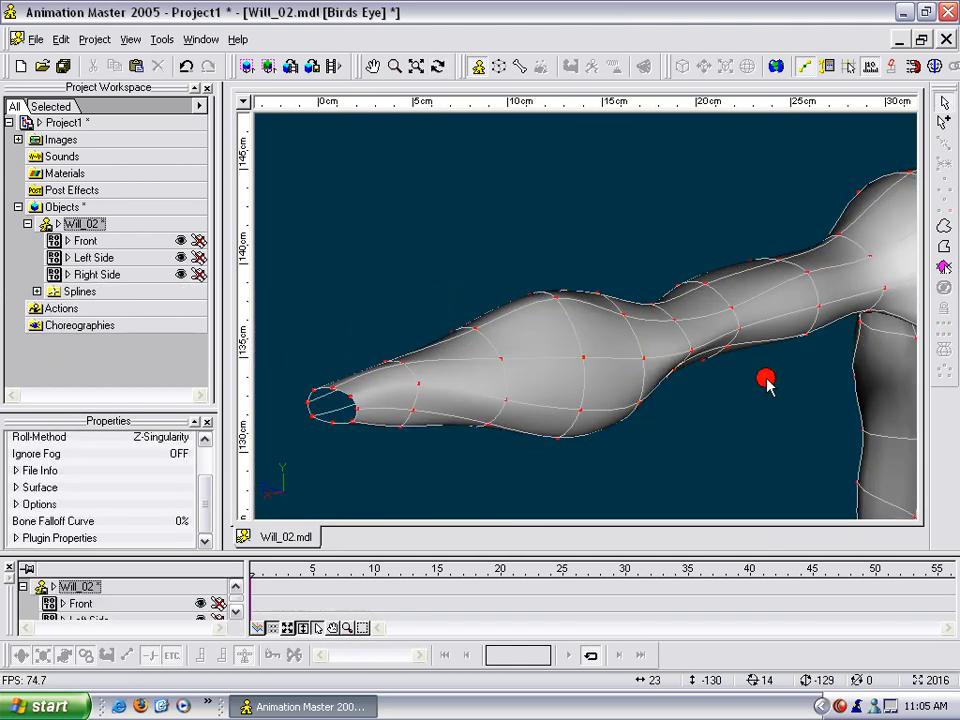
- Examine the twisted forearm from an angle and compare its end with the hand drawing in the front view
scroll(741, 389, "down", 3)
scroll(741, 388, "up", 2)
middle_click_drag(740, 385, 754, 326)
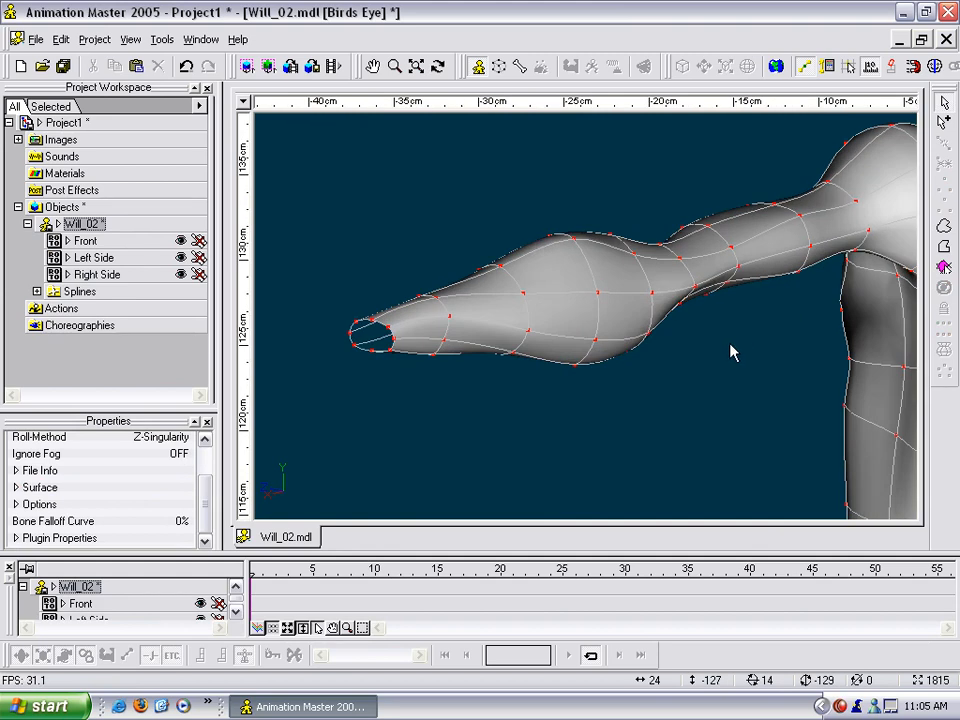
middle_click_drag(560, 372, 690, 341)
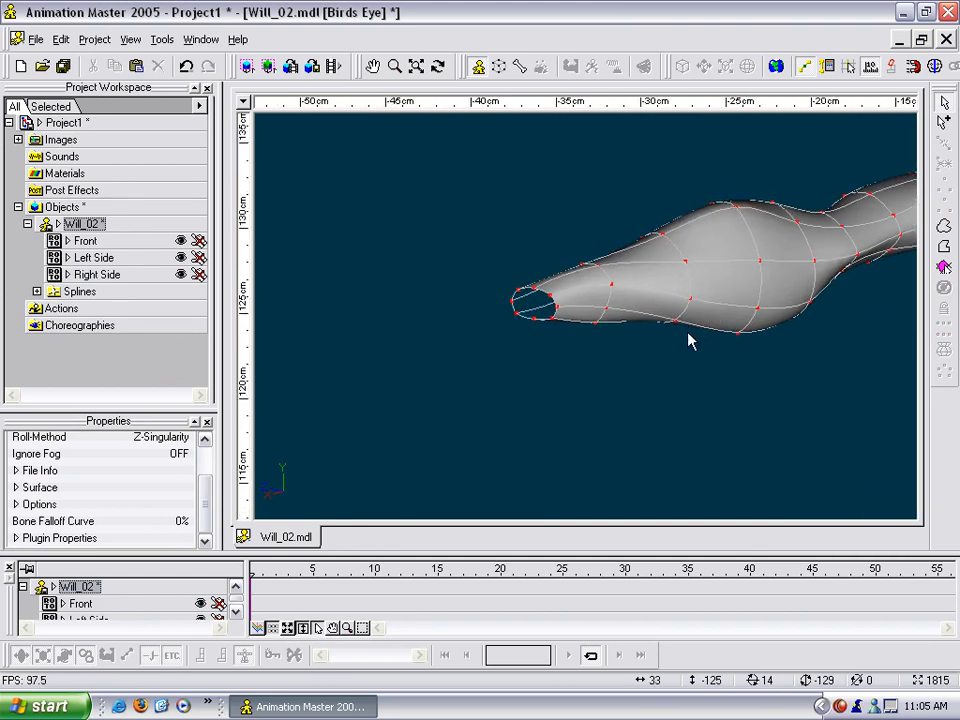
key("1")
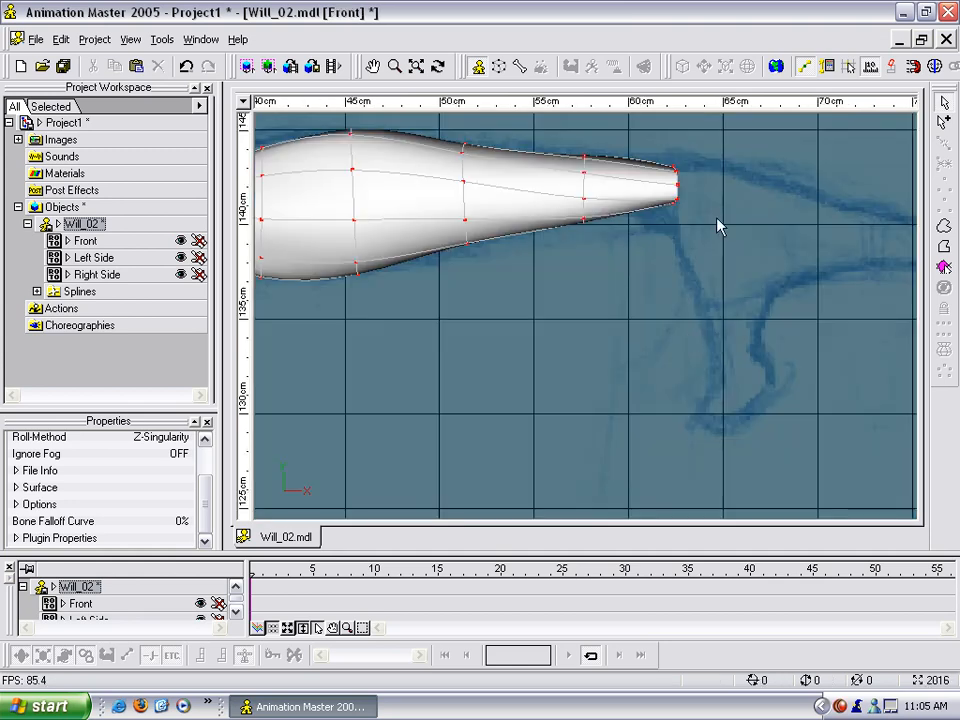
middle_click_drag(800, 237, 643, 325)
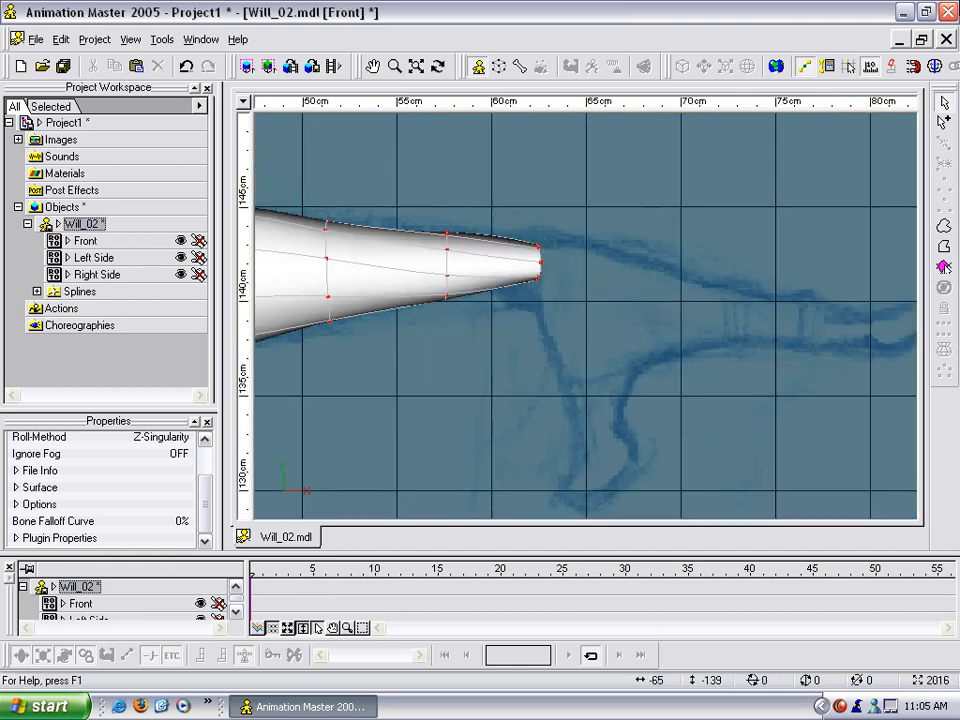
scroll(586, 316, "down", 1)
scroll(704, 252, "down", 4)
middle_click_drag(704, 268, 777, 240)
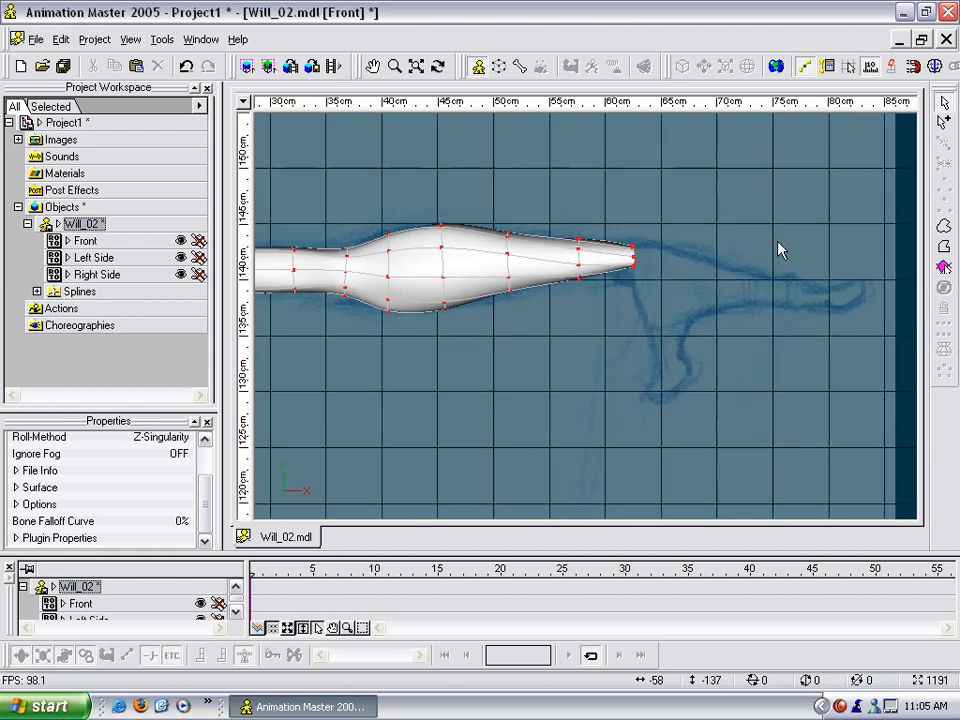
key("t")
left_click_drag(746, 243, 735, 249)
key("1")
key("4")
key("1")
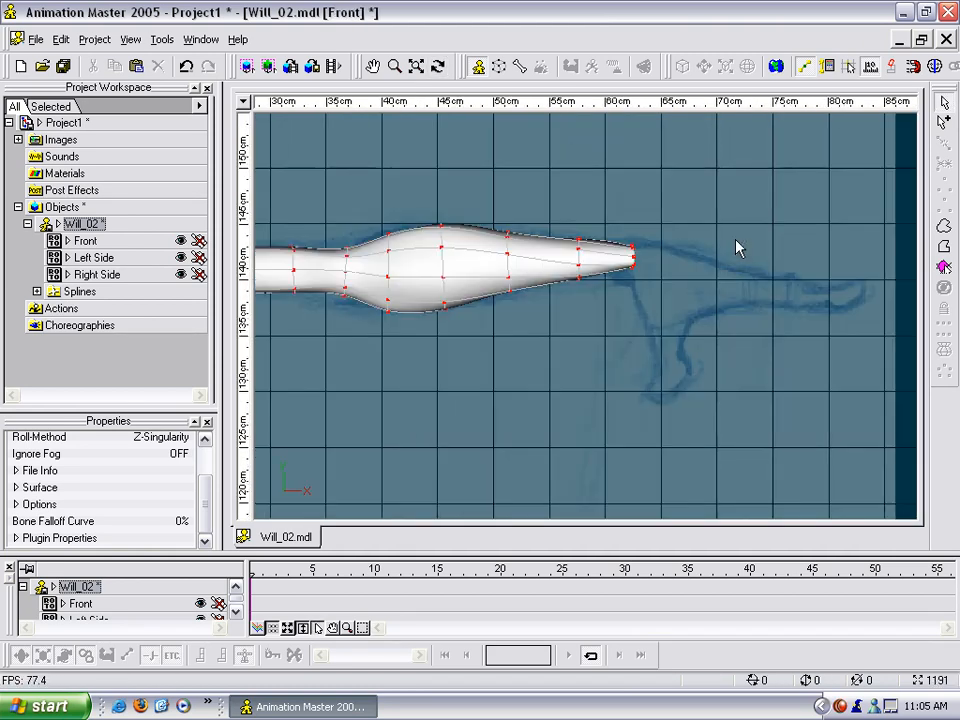
- Move individual control points on the ring just before the wrist opening to smooth the wrist's contour
key("t")
left_click_drag(701, 245, 658, 246)
middle_click_drag(515, 268, 772, 333)
scroll(718, 268, "up", 4)
left_click(667, 302)
key("t")
left_click_drag(667, 300, 666, 330)
middle_click_drag(689, 330, 715, 385)
scroll(718, 350, "up", 3)
key("t")
mouse_move(724, 330)
left_mouse_down()
mouse_move(681, 328)
mouse_move(711, 325)
left_mouse_up()
scroll(725, 320, "up", 2)
key("t")
left_click_drag(769, 322, 750, 308)
left_click_drag(809, 329, 820, 319)
key("t")
left_click_drag(798, 364, 806, 367)
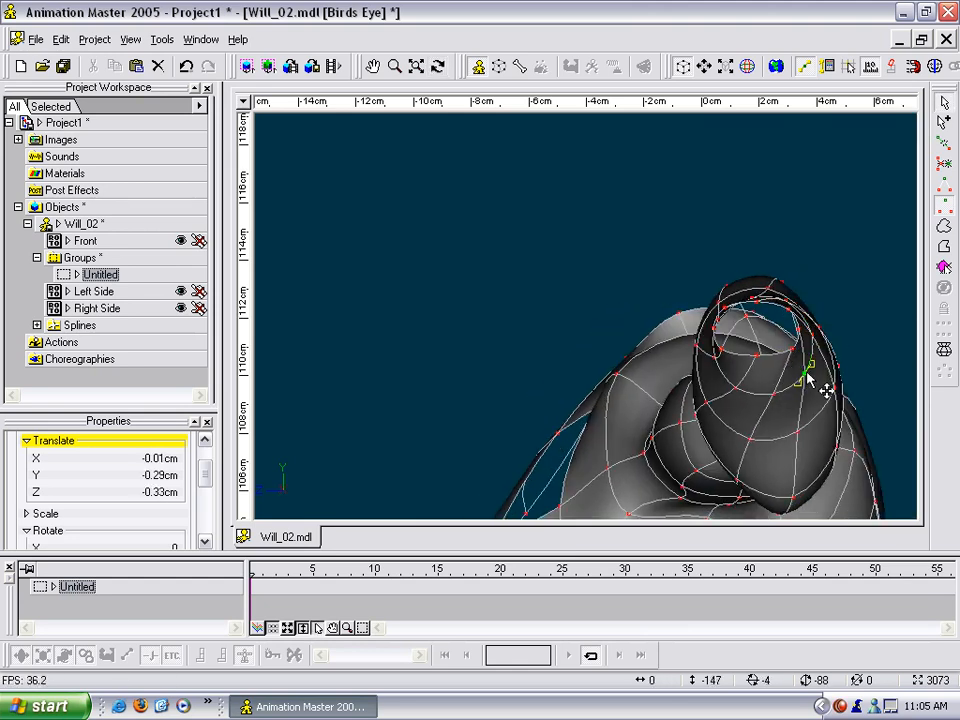
mouse_move(736, 388)
left_mouse_down()
mouse_move(726, 381)
mouse_move(750, 387)
left_mouse_up()
key("t")
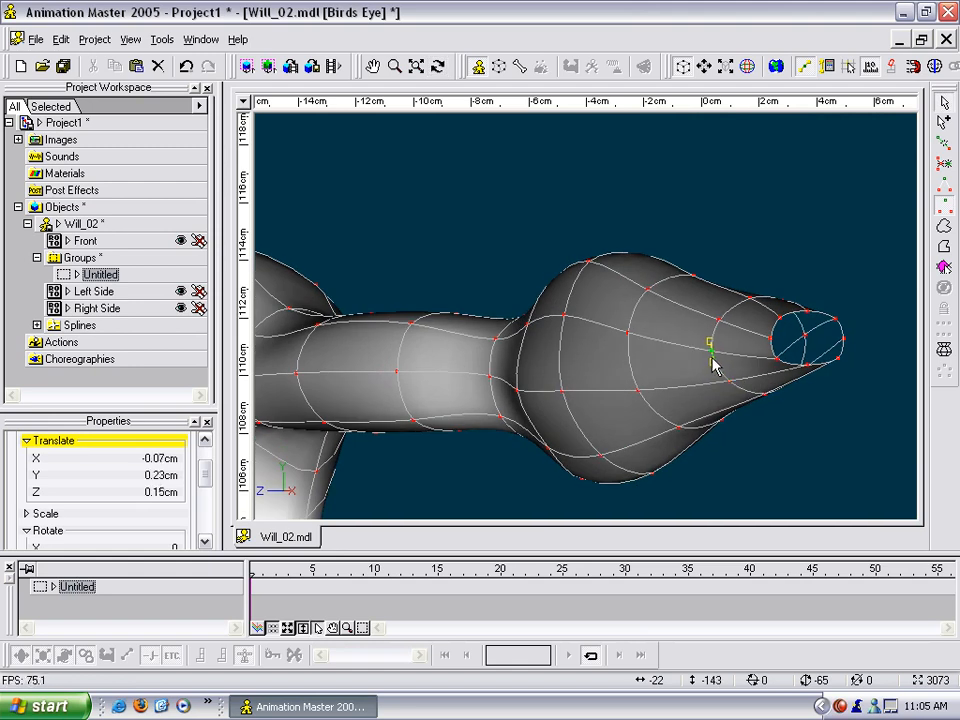
- Examine the forearm's wrist end and overall contour from several angles
key("t")
left_click_drag(783, 365, 756, 304)
key("t")
key("t")
scroll(756, 304, "up", 4)
key("t")
left_click_drag(812, 362, 574, 279)
key("m")
key("t")
left_click_drag(619, 357, 540, 346)
scroll(637, 343, "down", 4)
scroll(637, 343, "down", 5)
key("m")
left_click_drag(684, 326, 764, 301)
key("t")
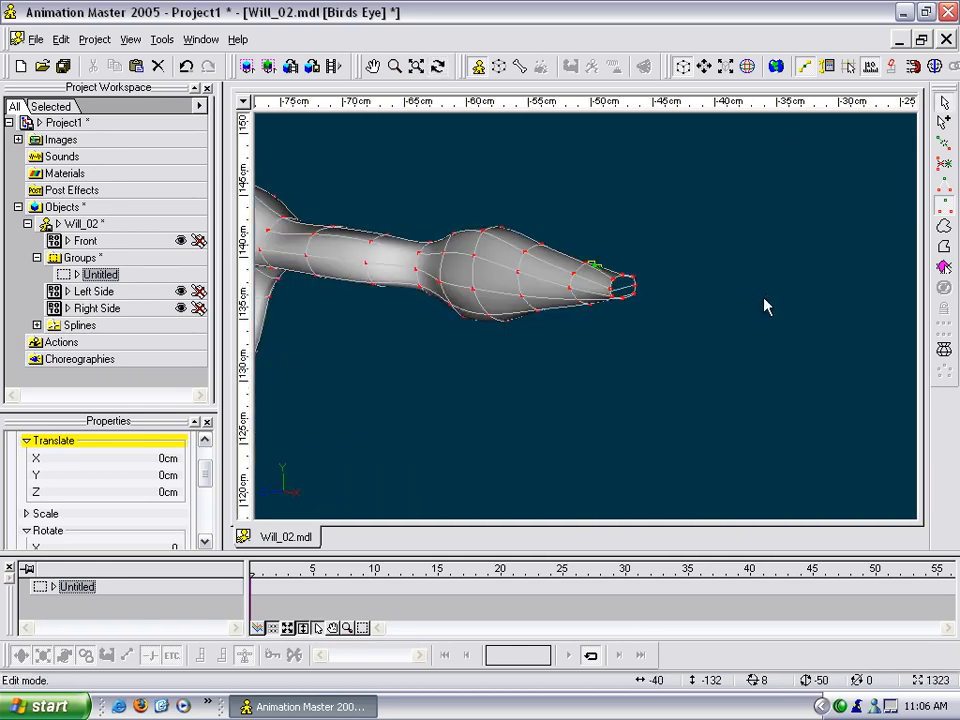
- Move the top control point of the upper-arm ring nearest the shoulder about 1.1 cm outward along the arm
key("t")
mouse_move(525, 317)
left_mouse_down()
mouse_move(615, 313)
mouse_move(524, 318)
left_mouse_up()
key("m")
left_click_drag(559, 311, 713, 319)
left_click(525, 364)
key("m")
left_click_drag(610, 347, 769, 386)
scroll(688, 375, "up", 5)
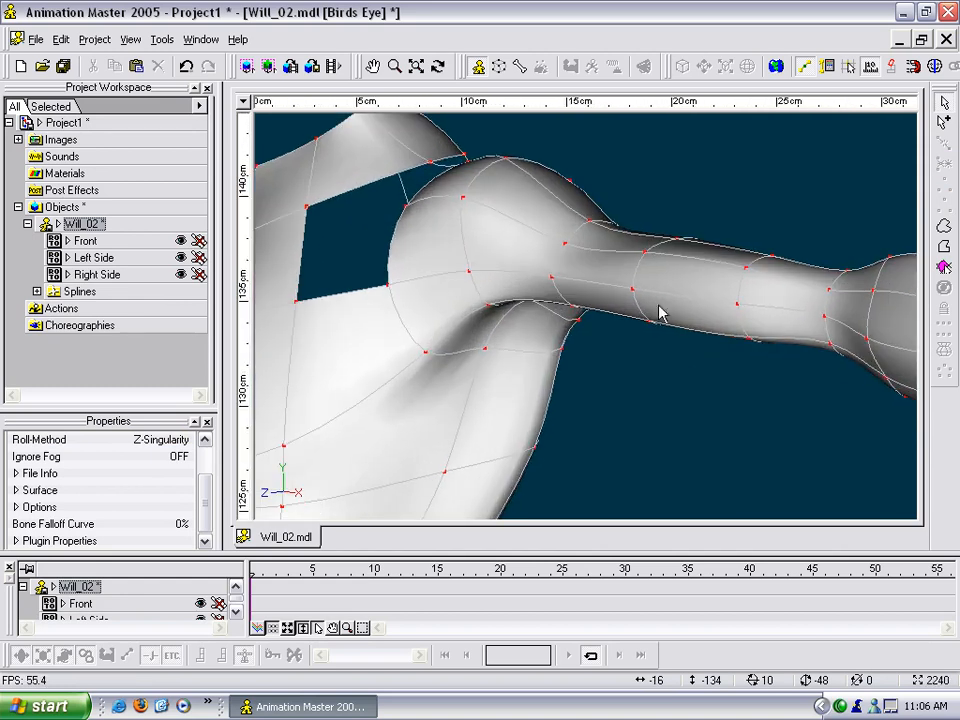
left_click(641, 252)
key("t")
left_click_drag(632, 256, 577, 255)
middle_click_drag(694, 262, 688, 278)
key("t")
left_click_drag(665, 318, 611, 305)
middle_click_drag(772, 347, 677, 327)
left_click_drag(684, 329, 706, 325)
key("t")
left_click_drag(684, 317, 773, 365)
- Adjust control points on the underside of the upper-arm ring nearest the shoulder
key("t")
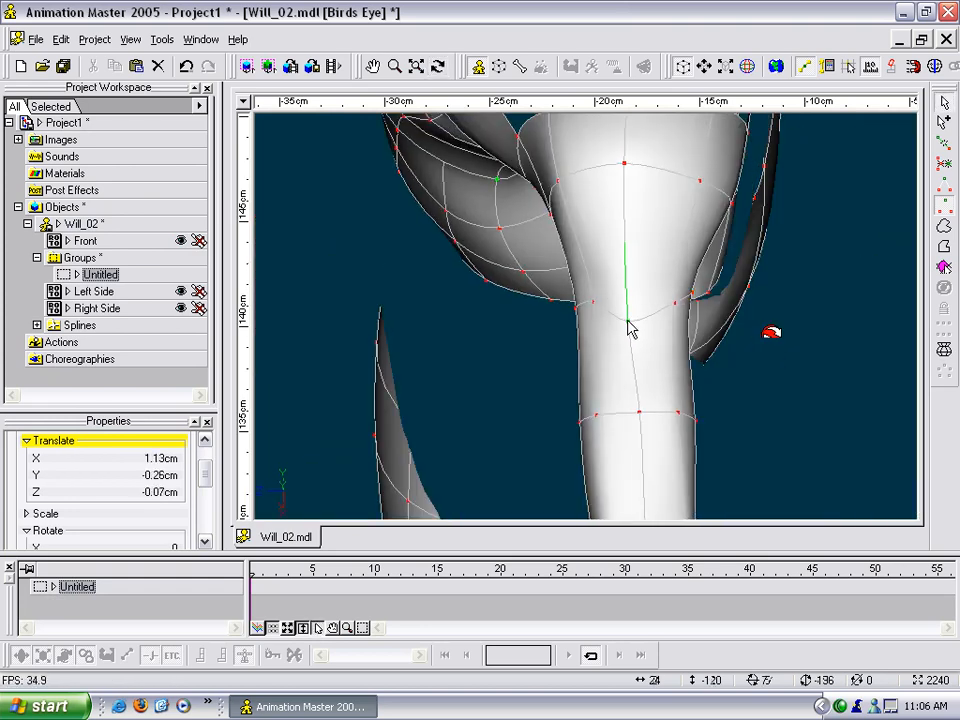
left_click_drag(771, 332, 720, 240)
key("t")
left_click_drag(727, 352, 720, 397)
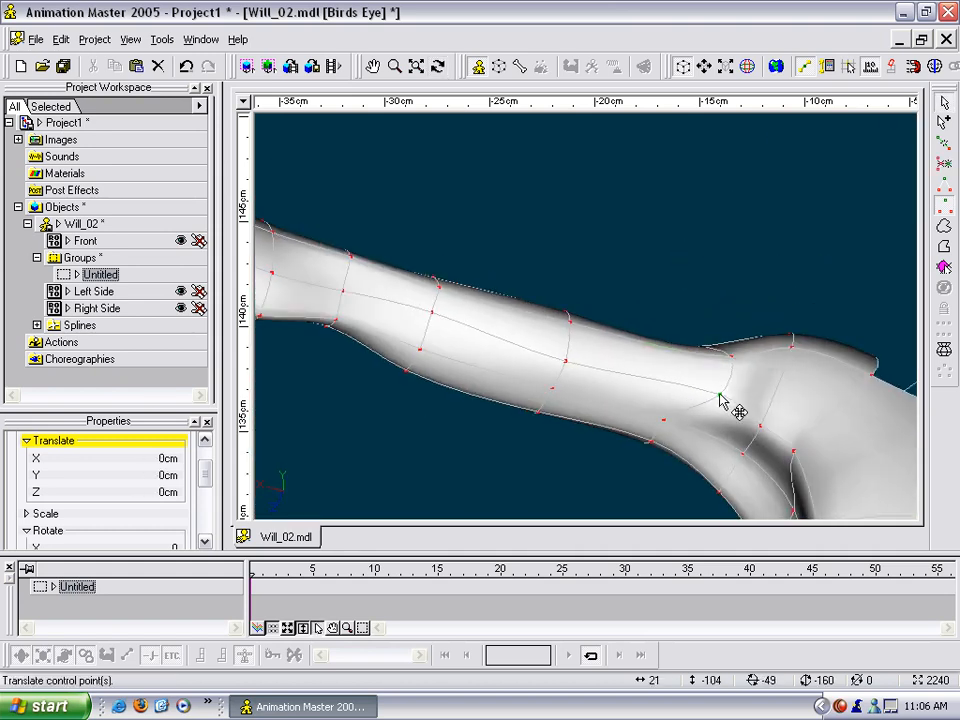
left_click_drag(661, 424, 789, 514)
key("t")
key("t")
left_click_drag(724, 413, 694, 350)
key("t")
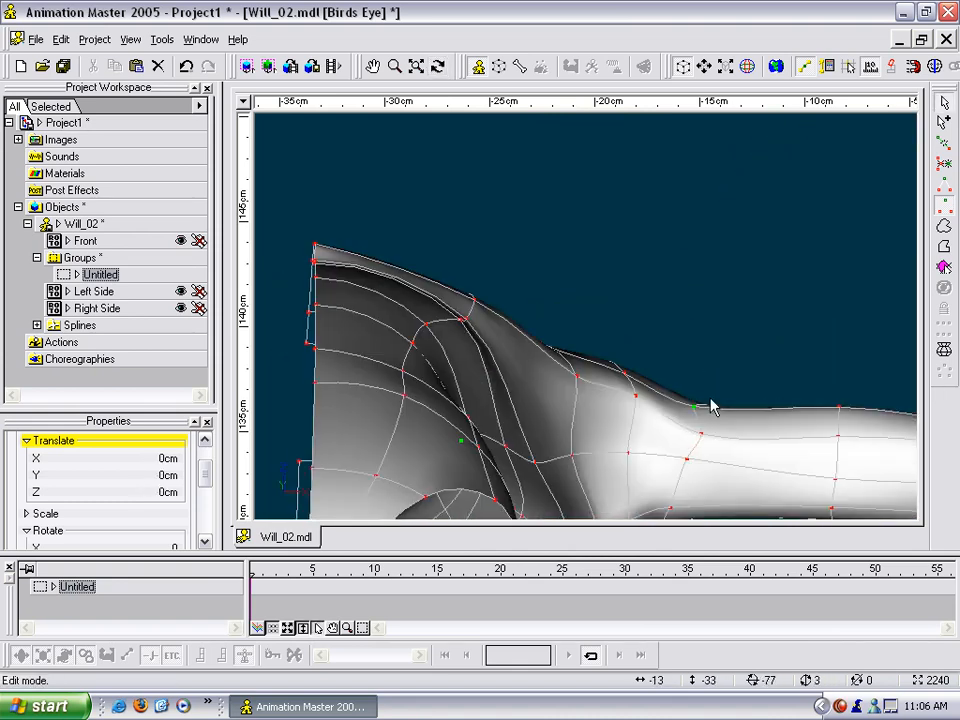
- Reposition the control points on the front and back of the shoulder cap to round its contour
left_click_drag(677, 398, 670, 492)
key("t")
left_click_drag(629, 440, 593, 432)
left_click_drag(592, 327, 644, 338)
left_click_drag(588, 355, 540, 399)
key("t")
left_click_drag(618, 355, 627, 356)
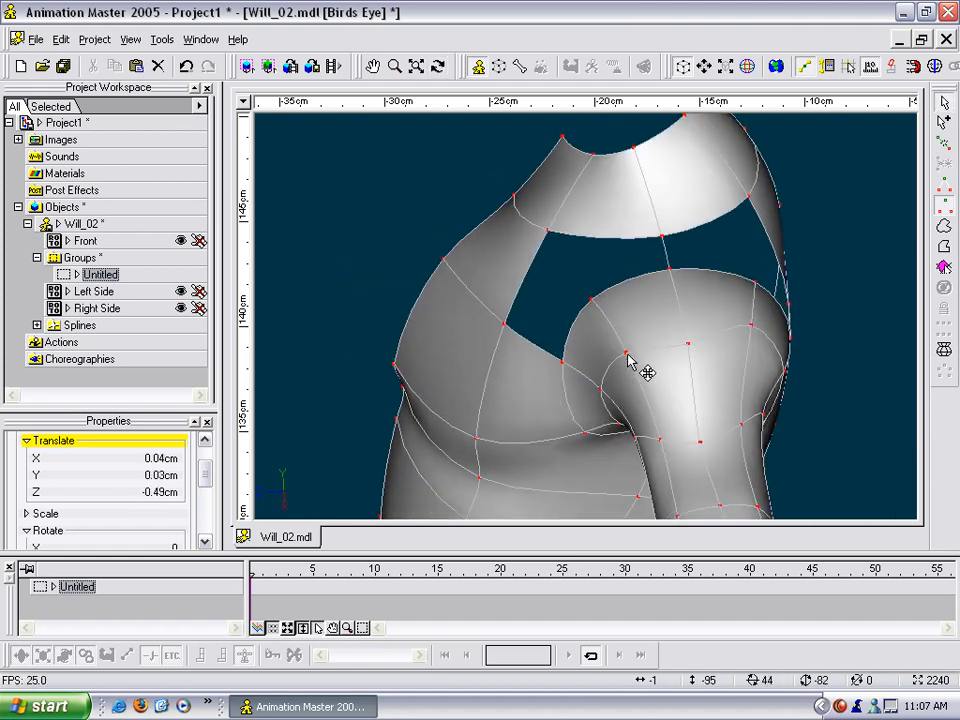
key("t")
left_click_drag(750, 330, 643, 336)
mouse_move(749, 326)
left_mouse_down()
mouse_move(722, 321)
mouse_move(720, 274)
mouse_move(729, 321)
mouse_move(748, 345)
left_mouse_up()
- Move the top control point of the first upper-arm ring slightly outward and backward
key("t")
left_click_drag(825, 348, 783, 362)
key("t")
left_click_drag(743, 428, 862, 418)
key("t")
middle_click_drag(755, 387, 667, 244)
scroll(666, 250, "down", 9)
key("t")
left_click_drag(666, 254, 541, 300)
scroll(541, 300, "up", 6)
middle_click_drag(575, 262, 640, 368)
left_click(637, 330)
key("t")
left_click_drag(637, 330, 660, 372)
key("t")
left_click_drag(642, 328, 646, 330)
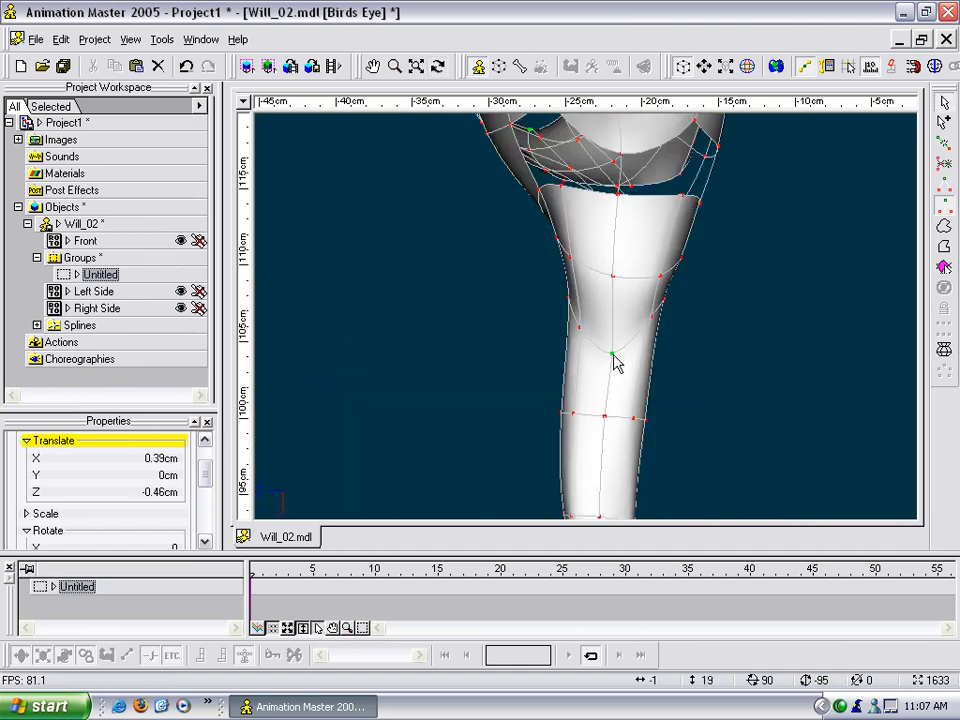
- Examine the rings between the shoulder and the elbow from several angles for uneven shading
key("t")
left_click_drag(590, 338, 638, 258)
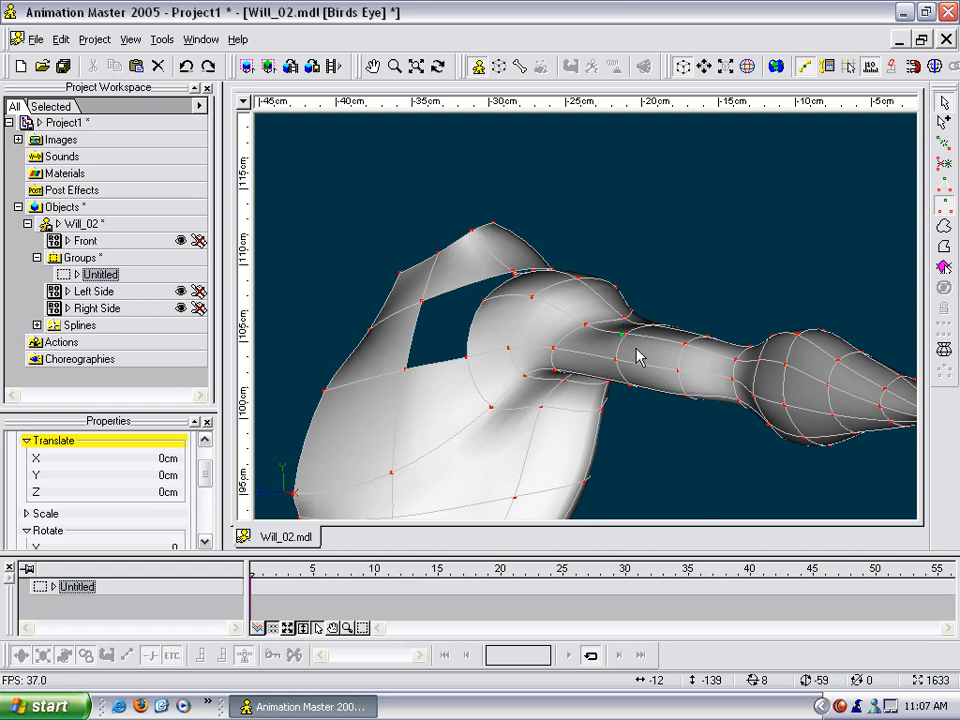
left_click(651, 289)
scroll(651, 290, "up", 5)
left_click(648, 332)
key("t")
left_click_drag(653, 321, 619, 334)
key("Escape")
key("t")
left_click_drag(616, 341, 510, 338)
left_click_drag(613, 333, 612, 395)
key("t")
left_click_drag(450, 420, 484, 442)
left_click_drag(452, 347, 447, 415)
key("t")
left_click_drag(453, 340, 454, 454)
key("t")
left_click_drag(480, 399, 481, 394)
scroll(476, 400, "down", 6)
- In the top view, move individual control points along the upper arm's back edge to straighten its contour down to the elbow
key("5")
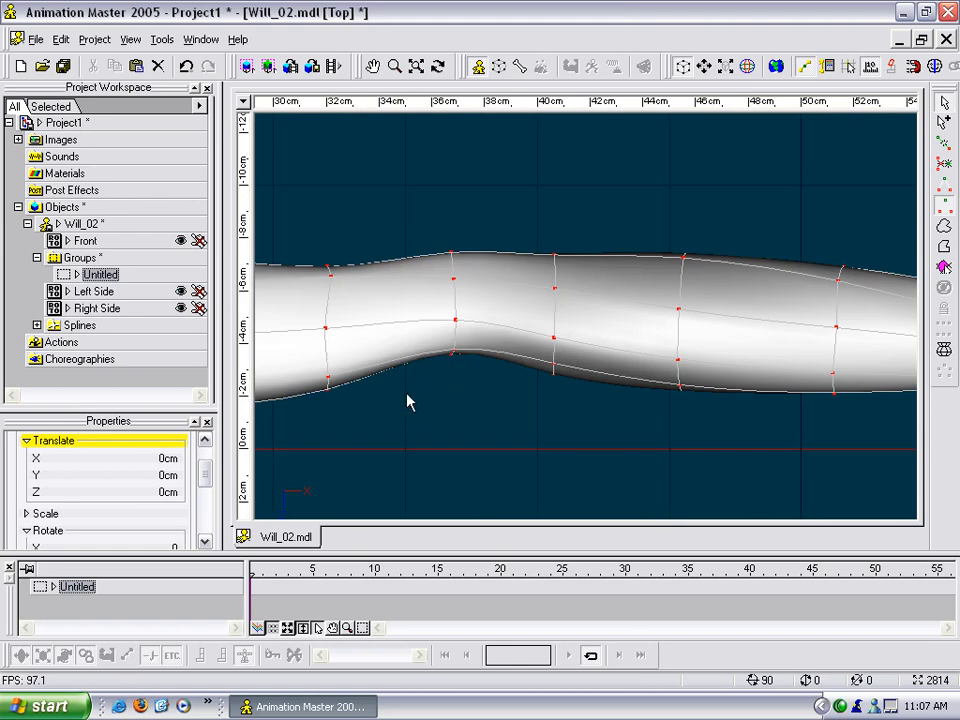
middle_click_drag(543, 381, 854, 371)
middle_click_drag(484, 268, 533, 307)
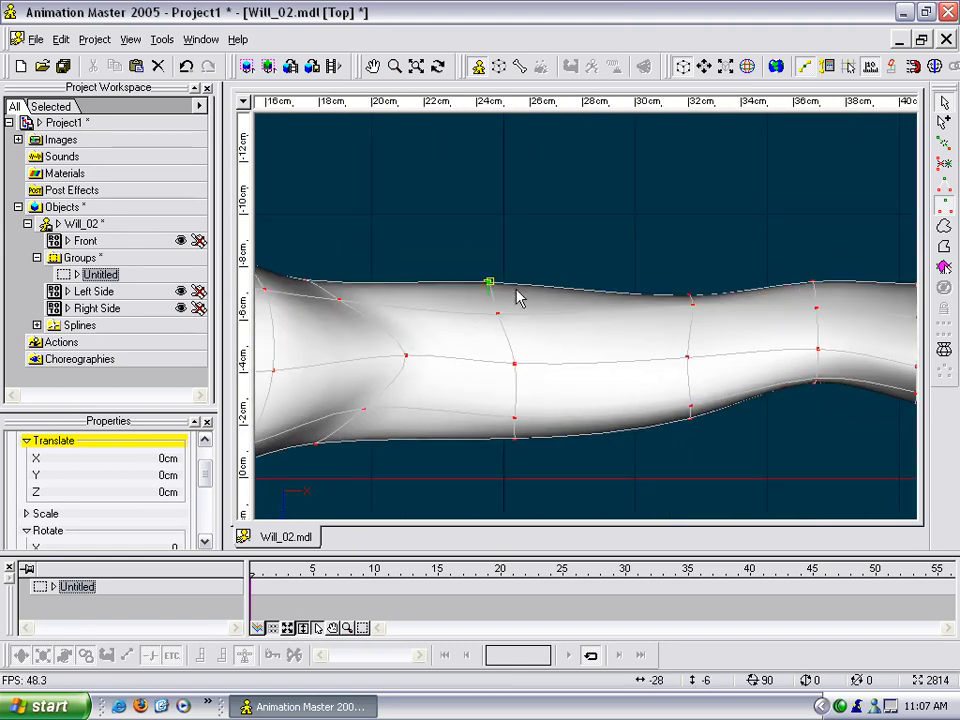
left_click_drag(489, 283, 489, 275)
left_click_drag(316, 284, 310, 294)
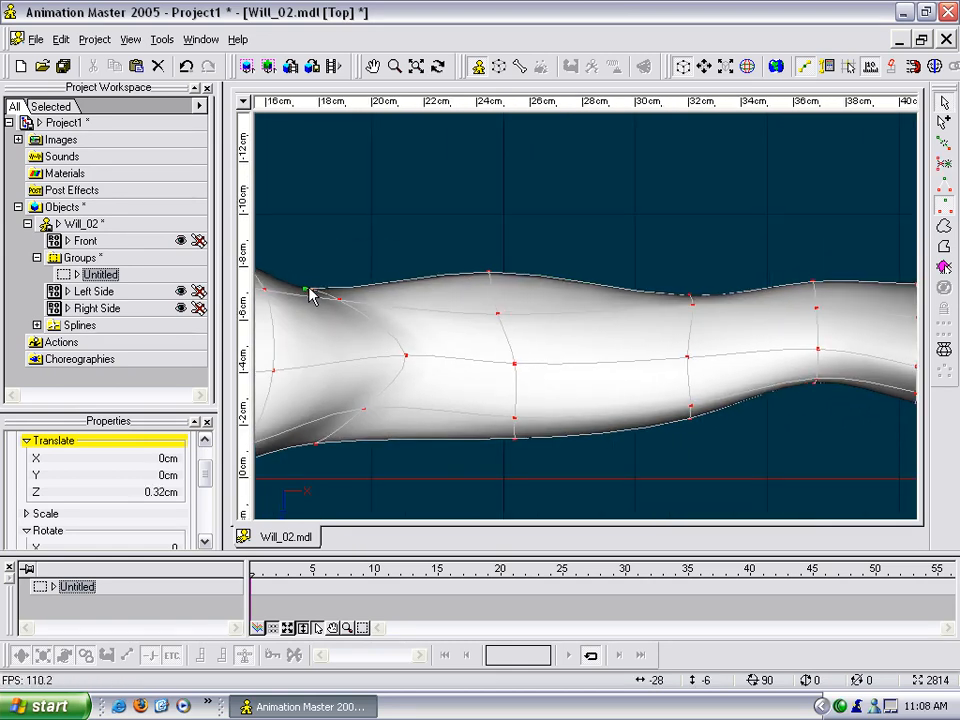
left_click_drag(488, 272, 494, 303)
left_click_drag(687, 295, 685, 280)
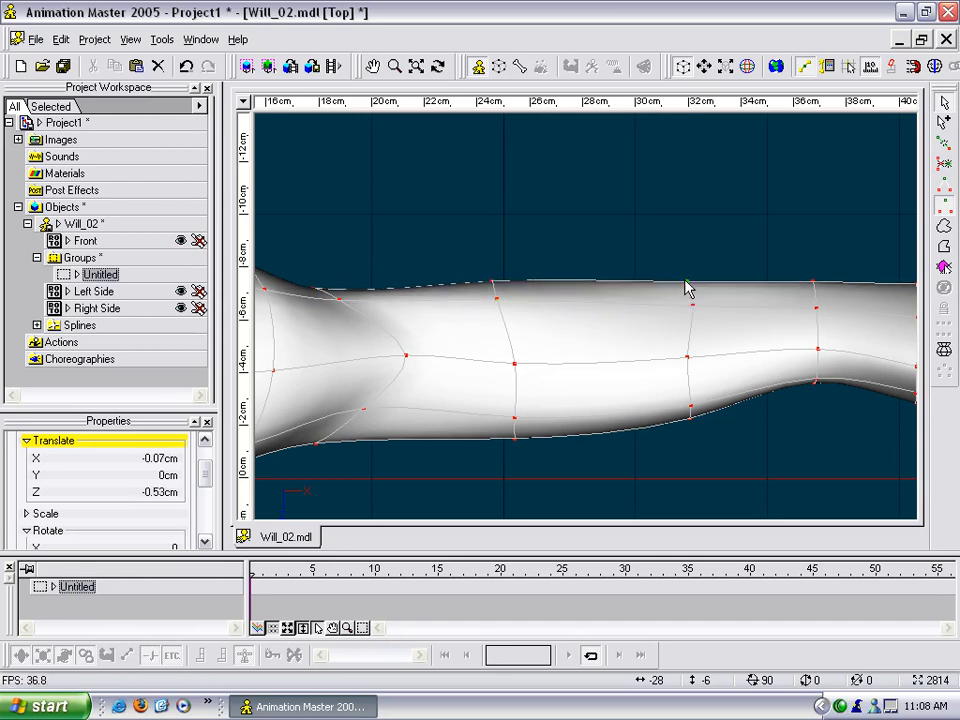
left_click_drag(812, 281, 814, 300)
left_click_drag(687, 302, 689, 304)
- Move control points on the upper side of the forearm's bulge slightly to smooth its surface
scroll(700, 304, "down", 7)
scroll(765, 313, "up", 1)
middle_click_drag(765, 313, 439, 216)
scroll(621, 289, "up", 1)
middle_click_drag(493, 296, 599, 304)
left_click_drag(599, 304, 501, 279)
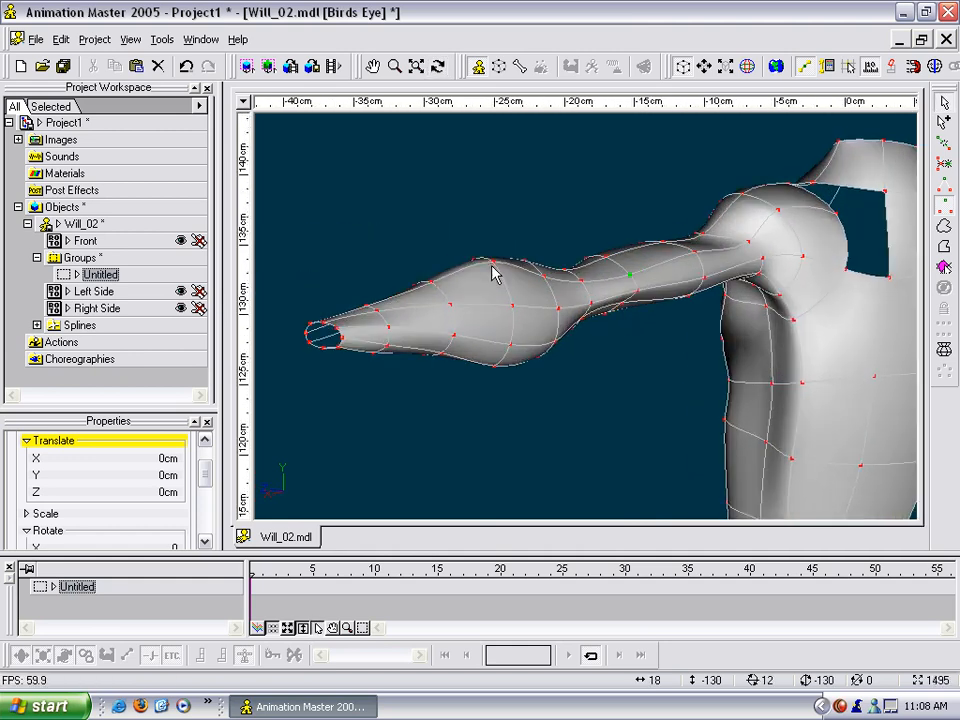
left_click_drag(536, 321, 503, 277)
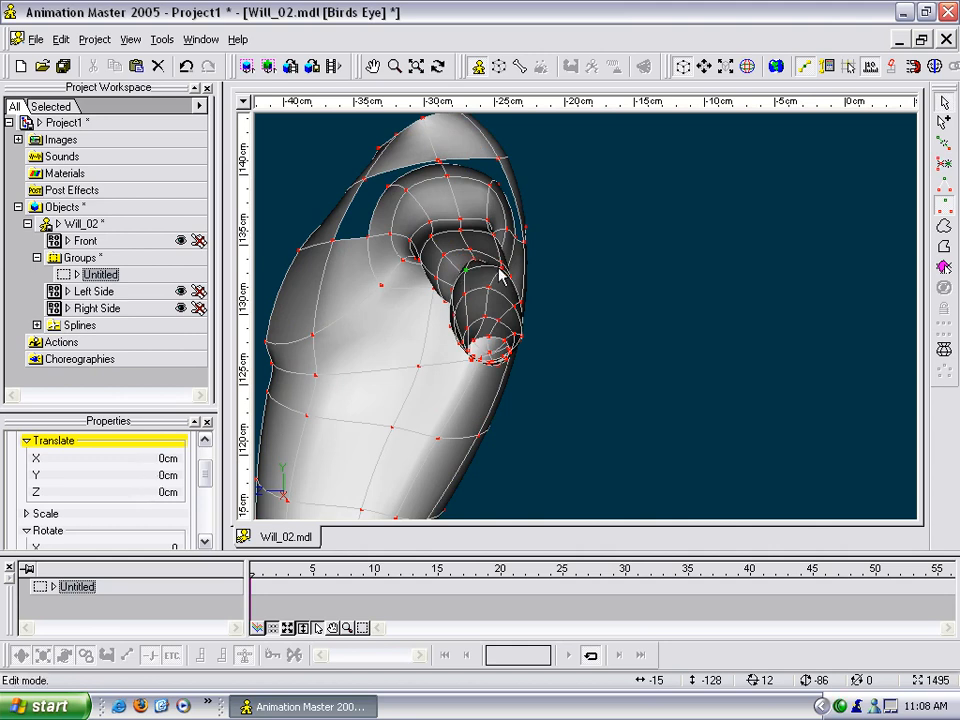
mouse_move(493, 275)
middle_mouse_down()
mouse_move(465, 296)
mouse_move(486, 272)
middle_mouse_up()
scroll(485, 272, "up", 4)
left_click_drag(485, 272, 504, 242)
left_click(513, 241)
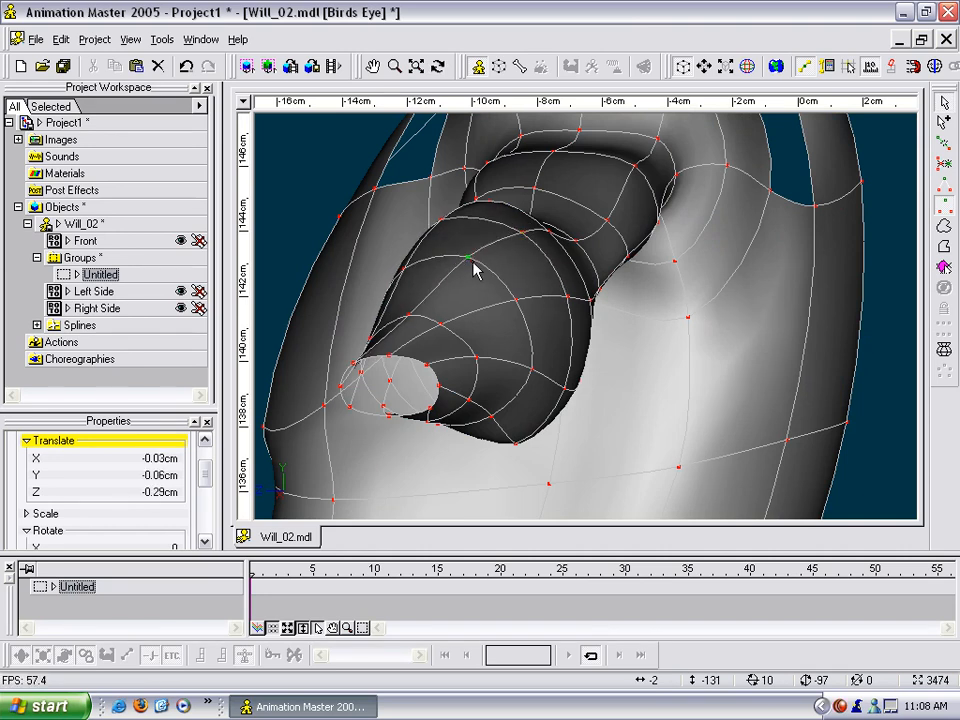
- Examine the whole arm and its transition into the torso from all sides
left_click_drag(418, 318, 706, 315)
scroll(477, 309, "down", 9)
key("t")
key("m")
scroll(644, 308, "down", 4)
scroll(655, 290, "down", 7)
key("t")
left_click_drag(660, 279, 594, 328)
key("m")
scroll(594, 328, "up", 10)
key("t")
key("m")
left_click_drag(551, 281, 588, 339)
key("t")
key("m")
left_click_drag(484, 231, 566, 336)
key("t")
key("m")
left_click_drag(782, 258, 501, 292)
key("t")
key("m")
left_click_drag(598, 322, 418, 311)
key("m")
left_click_drag(638, 322, 491, 290)
key("t")
key("m")
left_click_drag(592, 300, 433, 227)
key("t")
left_click_drag(548, 268, 557, 288)
- Insert a control point on each of the two torso splines behind the open gap above the shoulder
scroll(557, 286, "up", 2)
key("m")
left_click_drag(662, 184, 699, 362)
scroll(611, 356, "up", 7)
key("m")
left_click_drag(658, 304, 708, 352)
key("t")
left_click(710, 330)
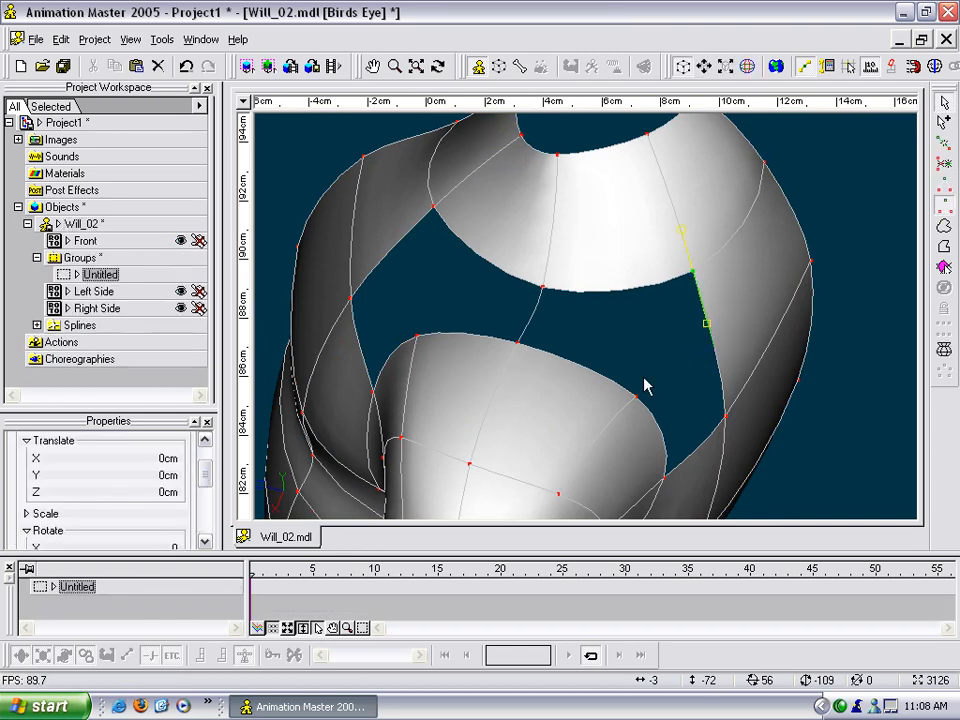
key("y")
left_click(791, 209)
key("y")
left_click(642, 367)
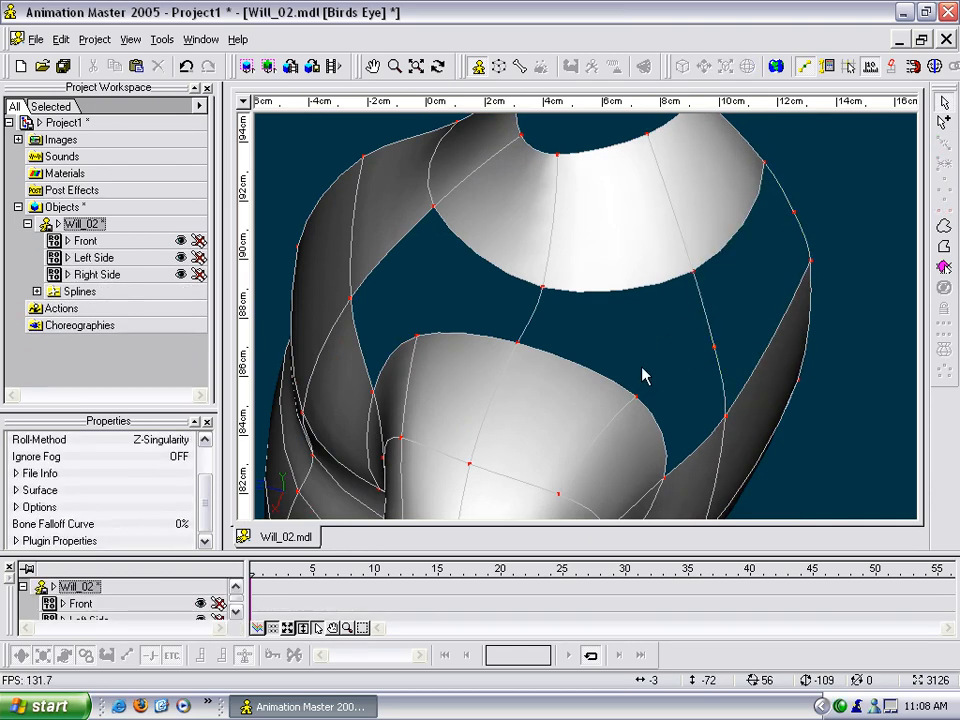
- Add a spline from the shoulder cap's rear edge point through the two inserted torso points, and deselect it
key("a")
left_click_drag(638, 397, 714, 348)
right_click(714, 348)
left_click(794, 214)
left_click(693, 272)
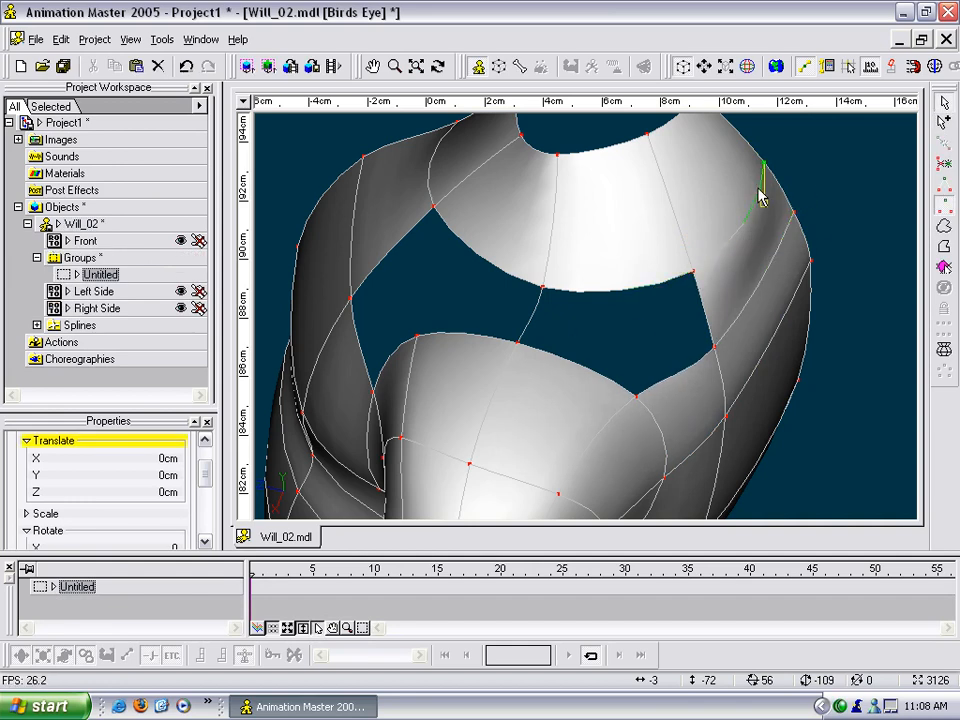
left_click_drag(797, 247, 725, 181)
left_click(804, 180)
key("t")
mouse_move(727, 190)
left_mouse_down()
mouse_move(701, 246)
mouse_move(731, 197)
mouse_move(671, 156)
mouse_move(731, 186)
mouse_move(725, 195)
left_mouse_up()
left_click_drag(697, 311, 592, 373)
left_click(527, 266)
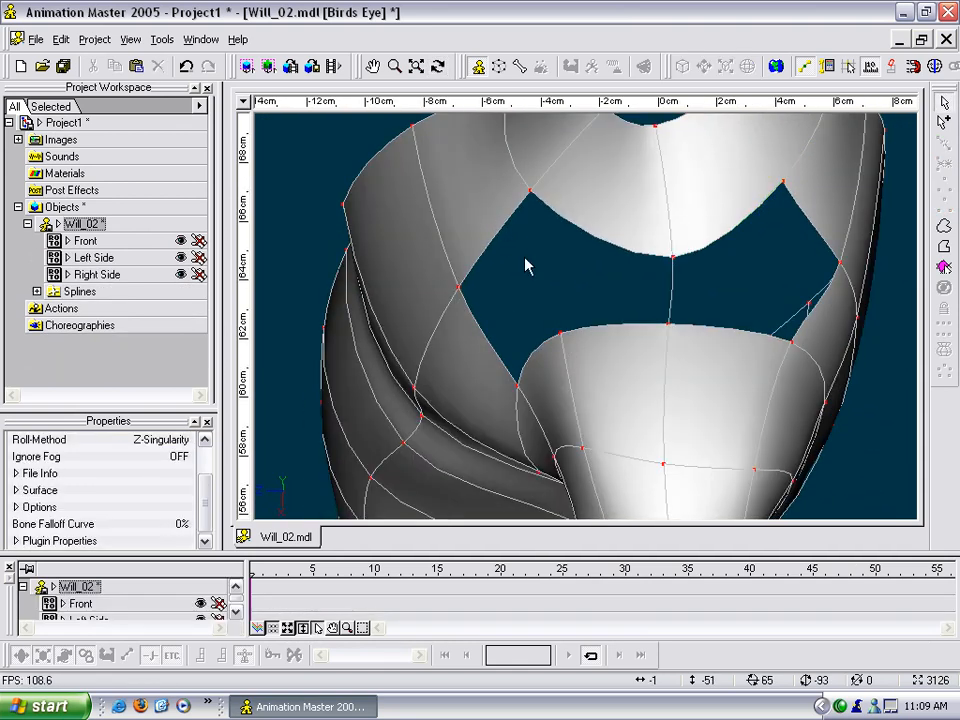
- Insert a control point on each of the two torso splines in front of the open gap above the shoulder
left_click(512, 211)
key("y")
middle_click_drag(522, 243, 551, 323)
left_click(515, 280)
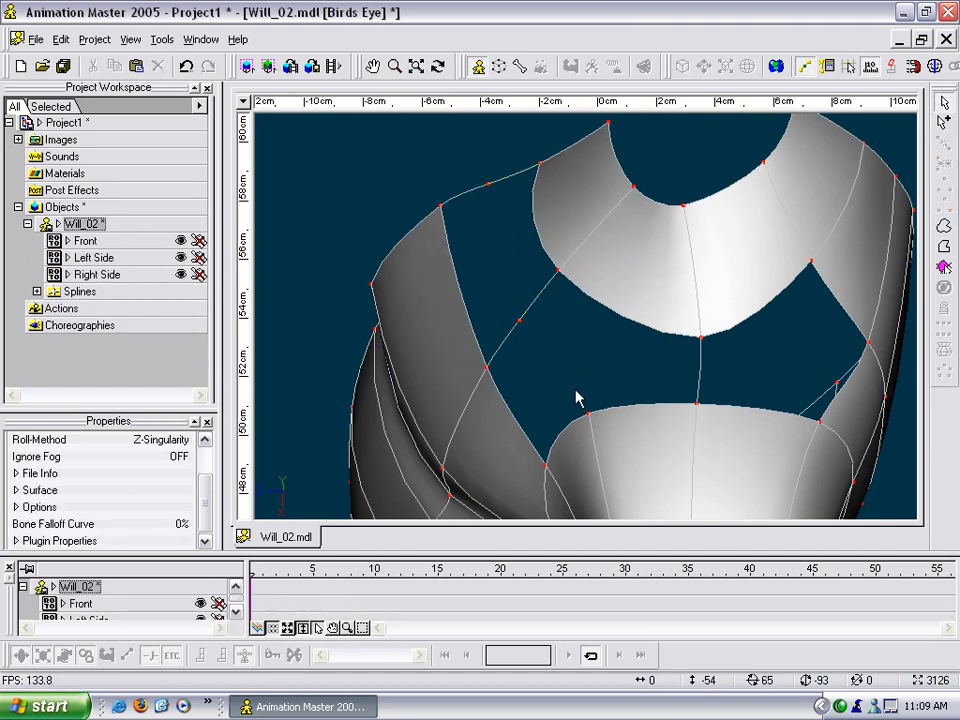
- Add a spline from the shoulder cap's front edge point through the two inserted front torso points
key("a")
left_click(589, 414)
right_click(519, 320)
left_click(489, 184)
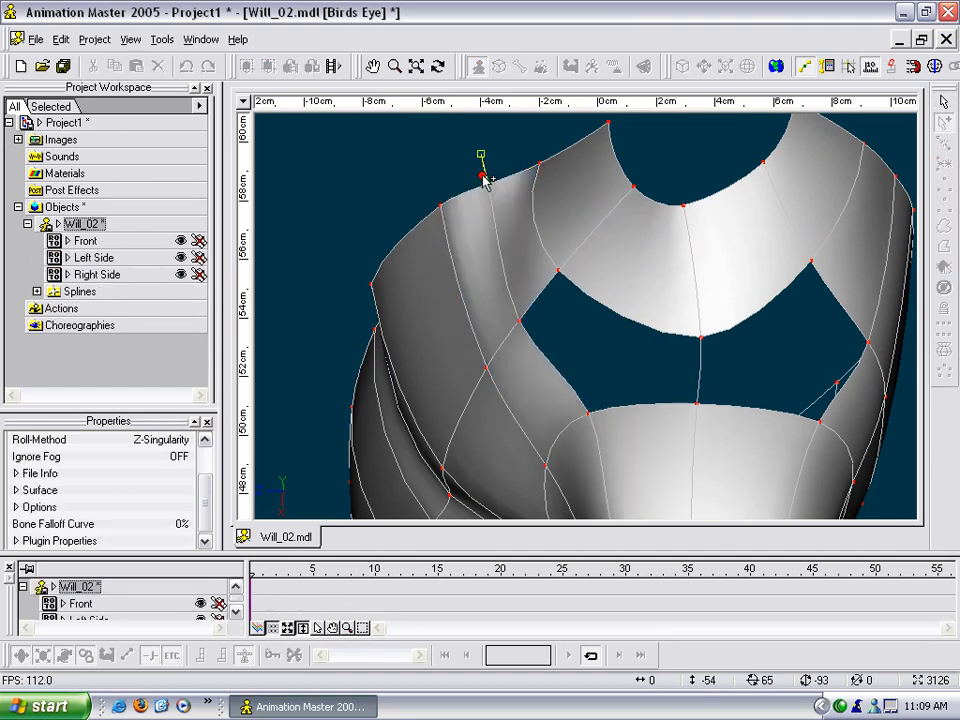
key("Escape")
- Select the five control points around the front half of the shoulder gap and close it with a five-point patch
left_click(558, 270)
left_click(519, 320, "shift")
left_click(588, 412, "shift")
left_click(697, 404, "shift")
left_click(702, 337, "shift")
key("h")
left_click_drag(469, 231, 851, 517)
left_click(943, 383)
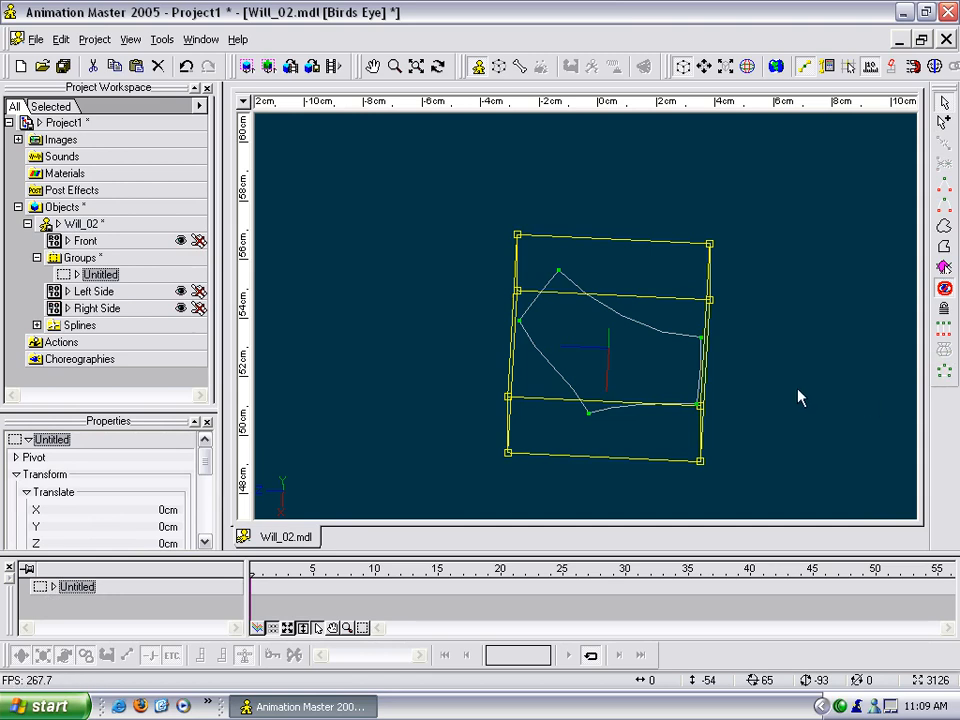
key("t")
mouse_move(784, 384)
left_mouse_down()
mouse_move(778, 373)
mouse_move(747, 369)
left_mouse_up()
key("h")
- Select the five control points around the rear half of the shoulder gap and fill it with another five-point patch
key("m")
left_click_drag(737, 315, 617, 249)
left_click(651, 289)
left_click_drag(544, 255, 632, 360)
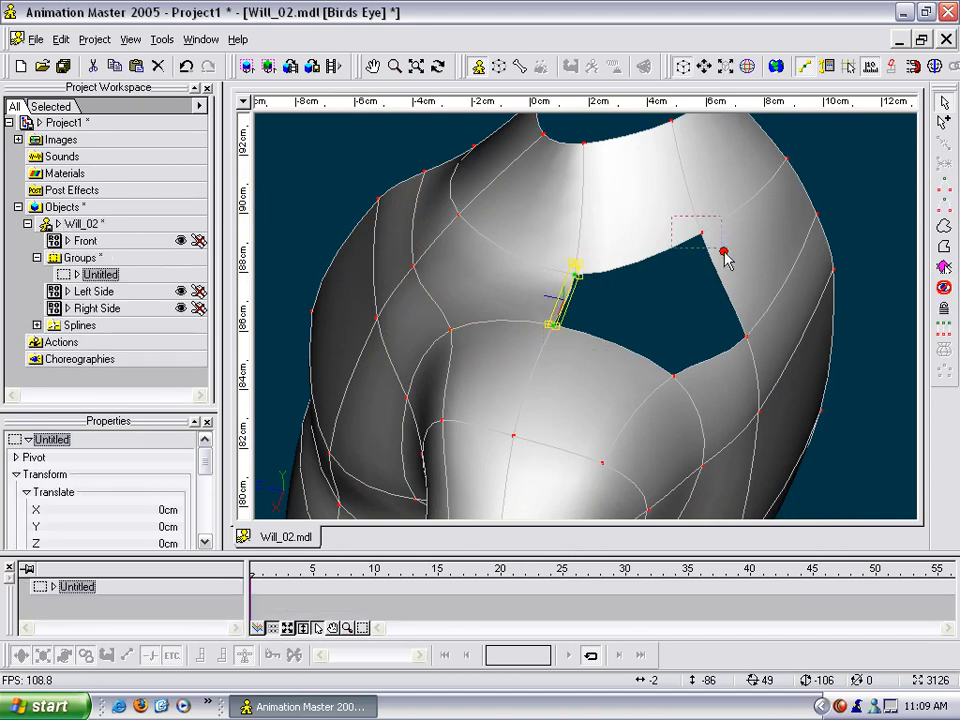
left_click_drag(706, 237, 718, 252, "shift")
left_click_drag(718, 328, 754, 350, "shift")
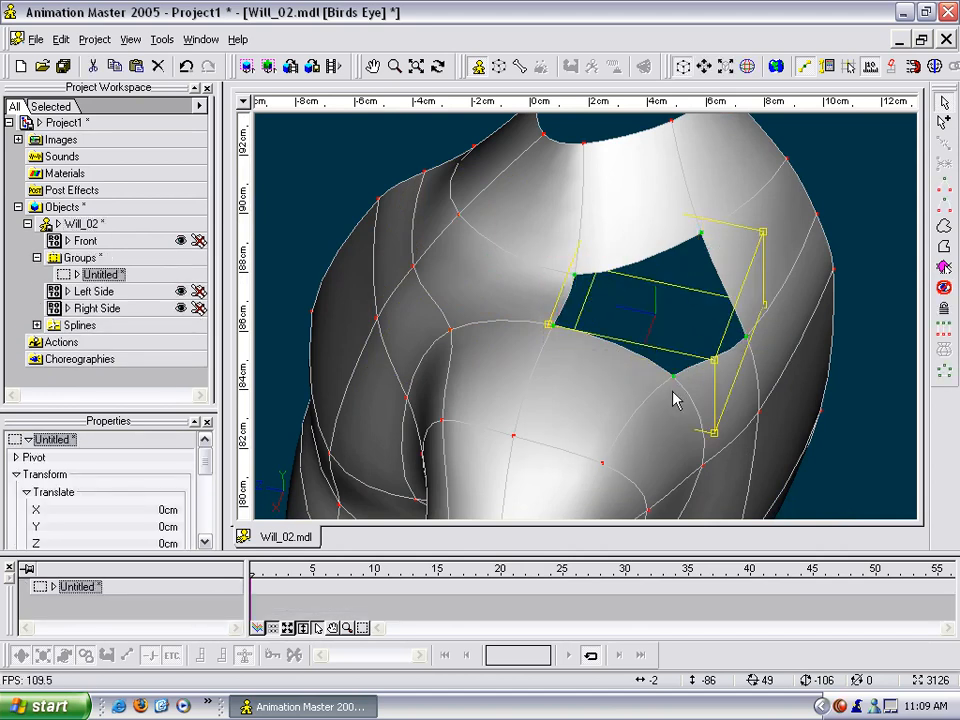
key("h")
left_click_drag(459, 193, 805, 452)
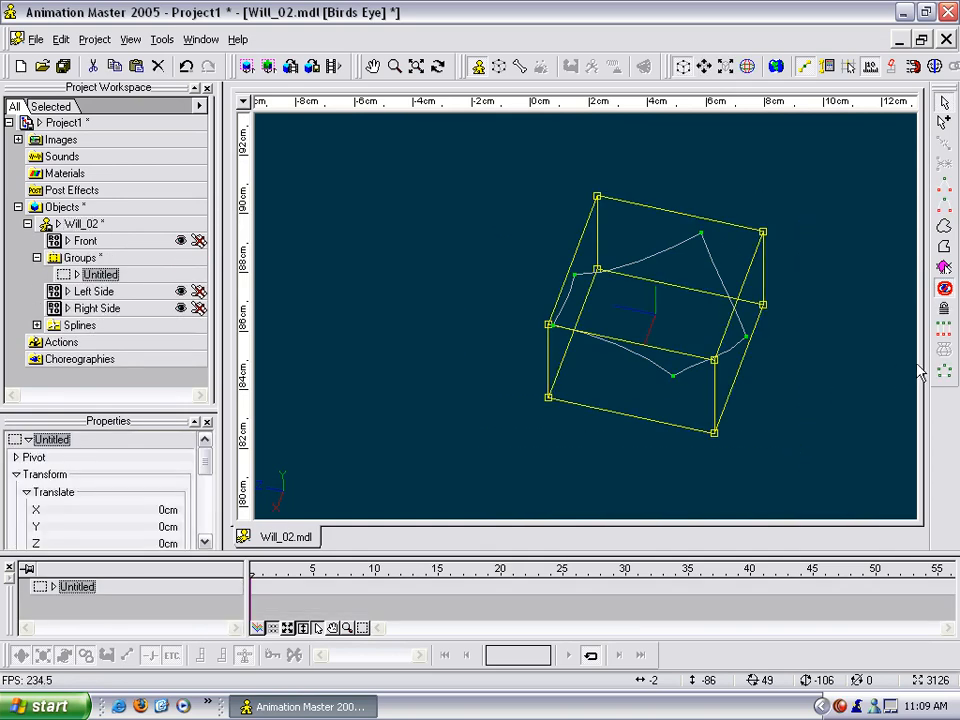
left_click(944, 371)
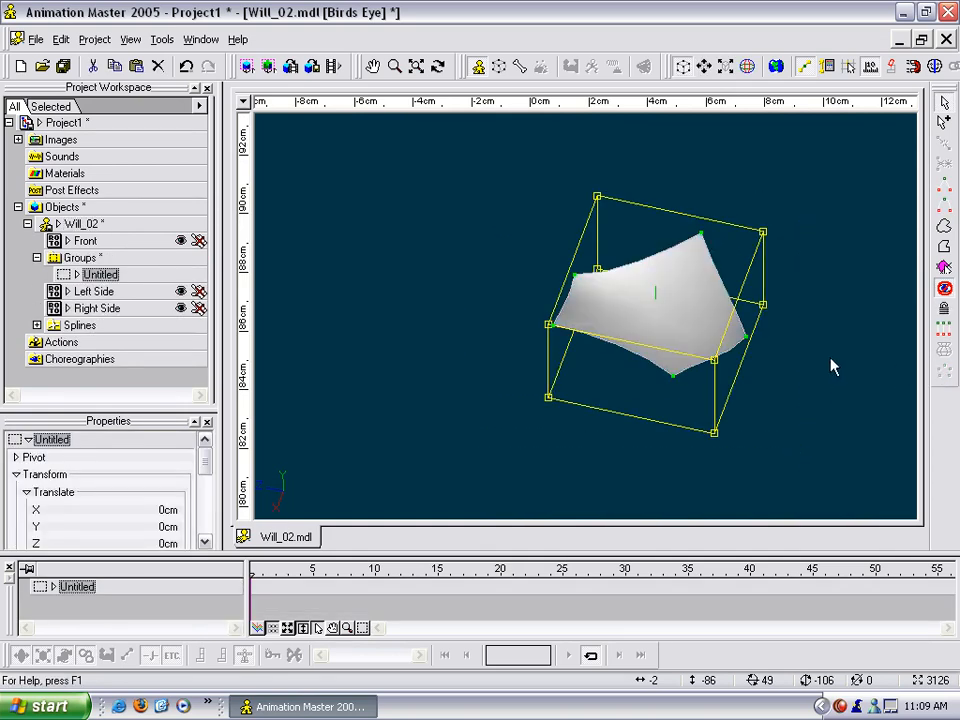
key("h")
key("t")
- Examine the closed shoulder and the upper chest's centre edge from the outside and the inside
left_click_drag(743, 379, 790, 356)
scroll(787, 357, "down", 5)
scroll(783, 355, "down", 3)
left_click(783, 355)
middle_click_drag(710, 320, 775, 287)
scroll(735, 300, "up", 5)
left_click(679, 304)
key("t")
left_click_drag(680, 306, 643, 309)
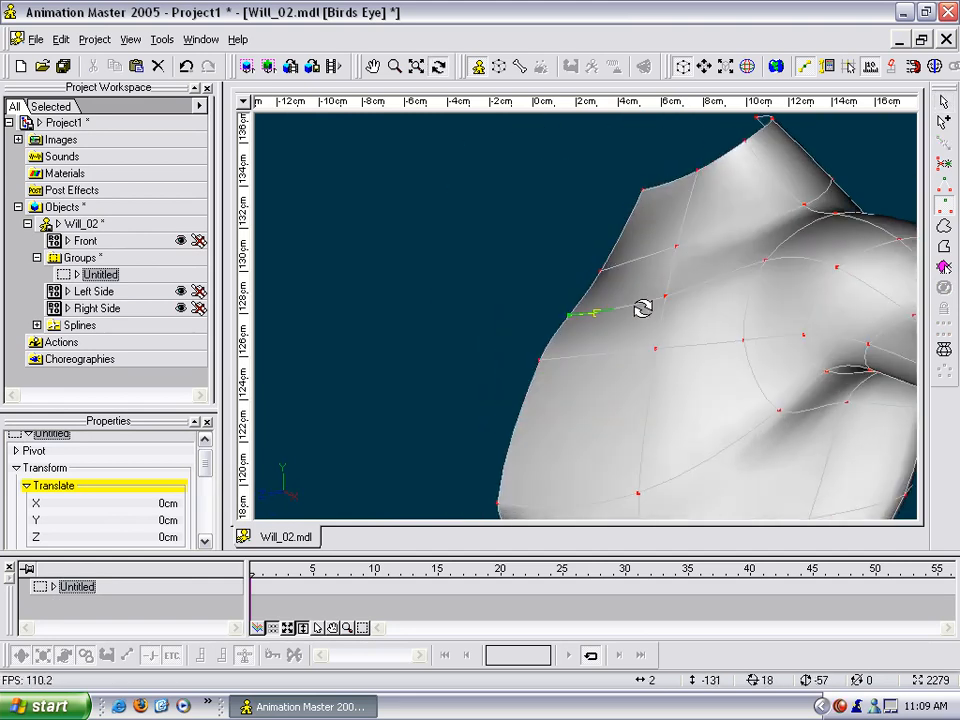
key("4")
key("t")
left_click_drag(469, 307, 669, 283)
key("m")
left_click_drag(585, 258, 720, 357)
scroll(735, 364, "up", 3)
key("t")
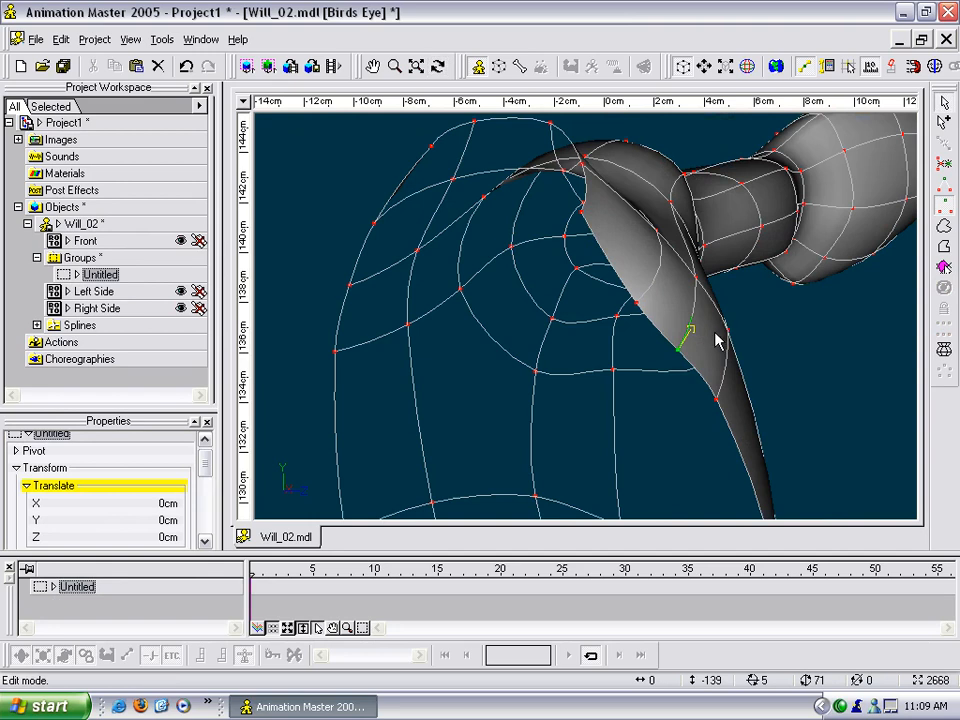
- Compare the torso with the reference sketches in the left and right side views
key("6")
key("m")
left_click_drag(702, 290, 692, 264)
scroll(703, 396, "up", 4)
scroll(692, 268, "down", 5)
middle_click_drag(703, 339, 711, 373)
scroll(711, 372, "up", 4)
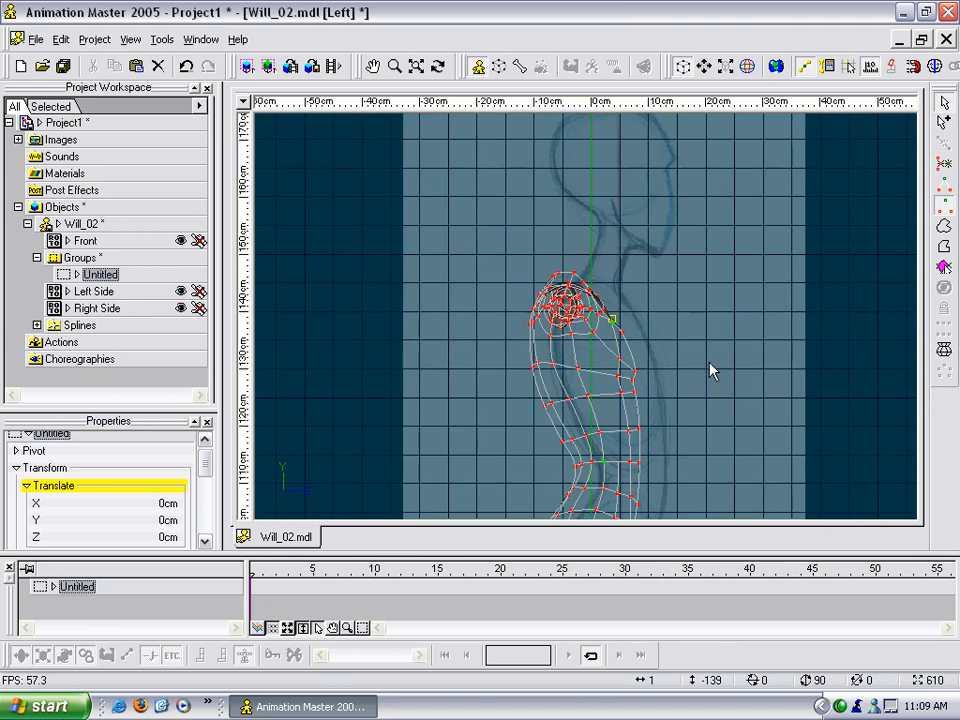
key("6")
scroll(689, 326, "down", 6)
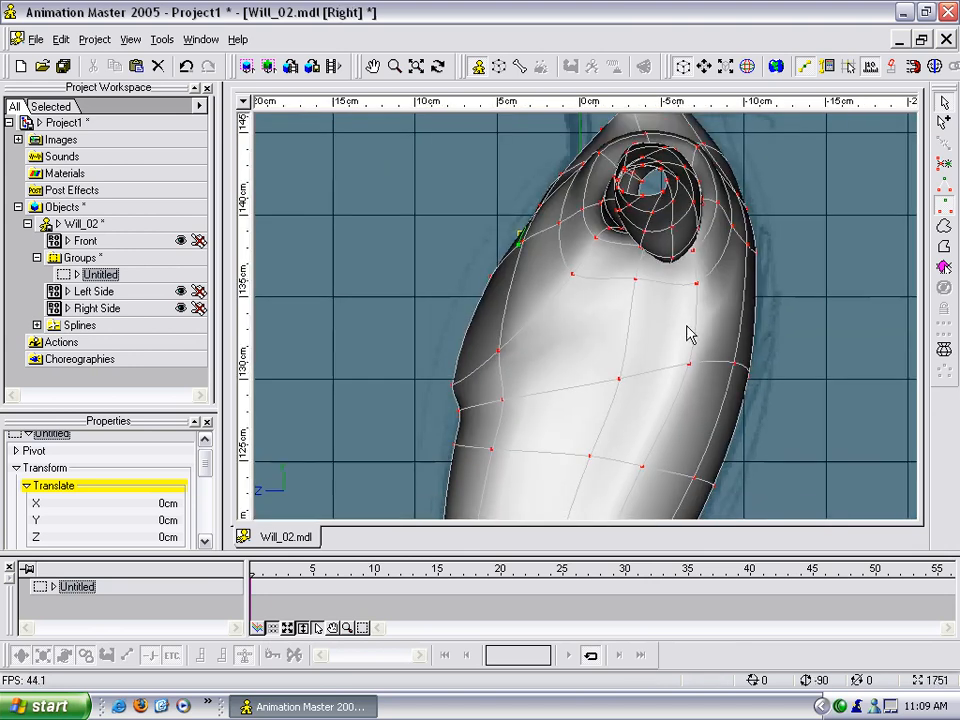
scroll(687, 332, "down", 4)
middle_click_drag(688, 332, 668, 354)
scroll(680, 295, "up", 3)
scroll(680, 292, "up", 1)
scroll(675, 300, "up", 4)
key("t")
left_click_drag(636, 345, 677, 330)
key("6")
key("4")
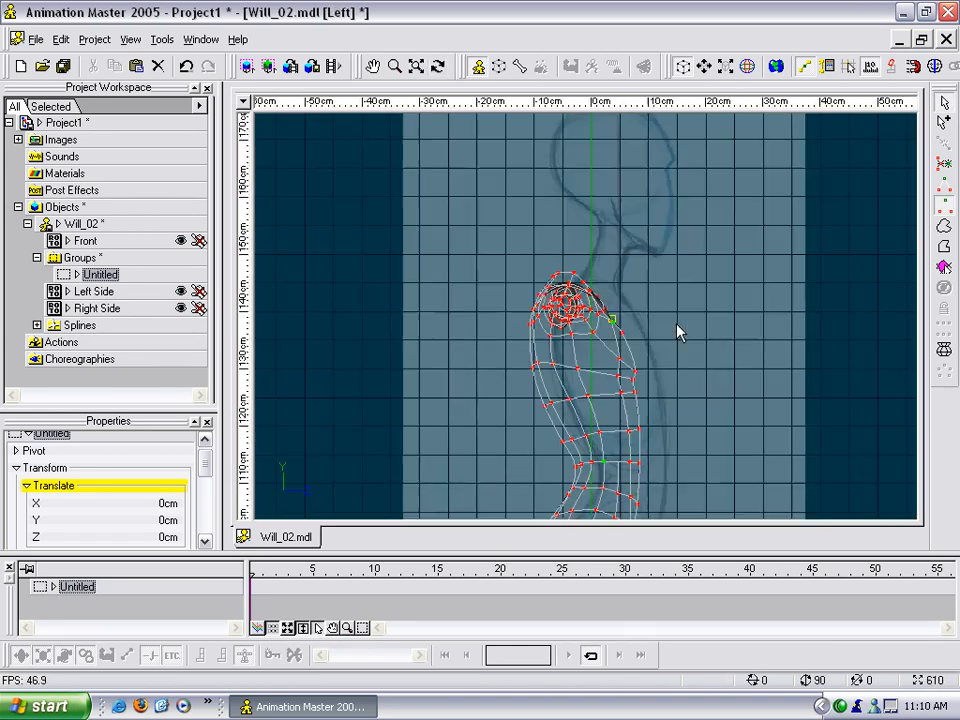
- Set the Right Side rotoscope's X translation to -2.32 cm and deselect it
left_click(108, 309)
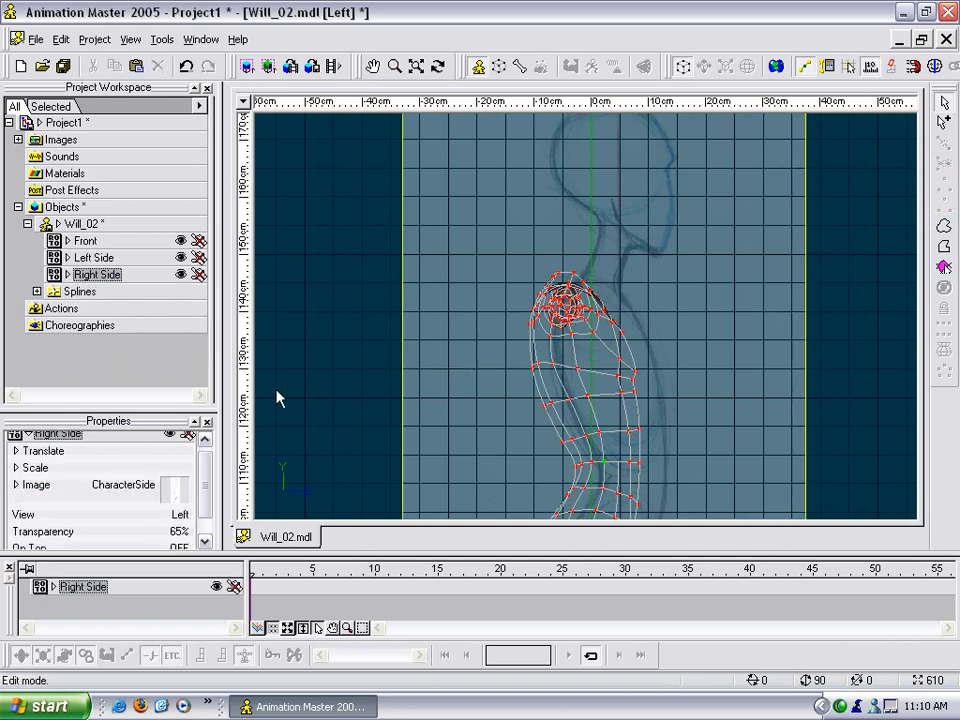
left_click(16, 451)
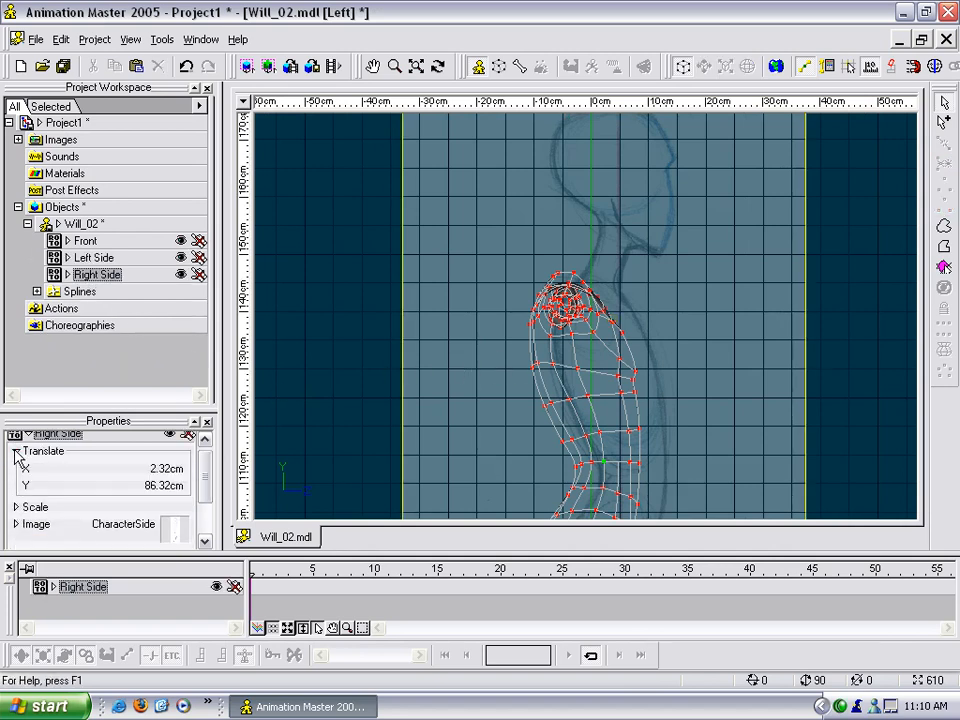
left_click(130, 470)
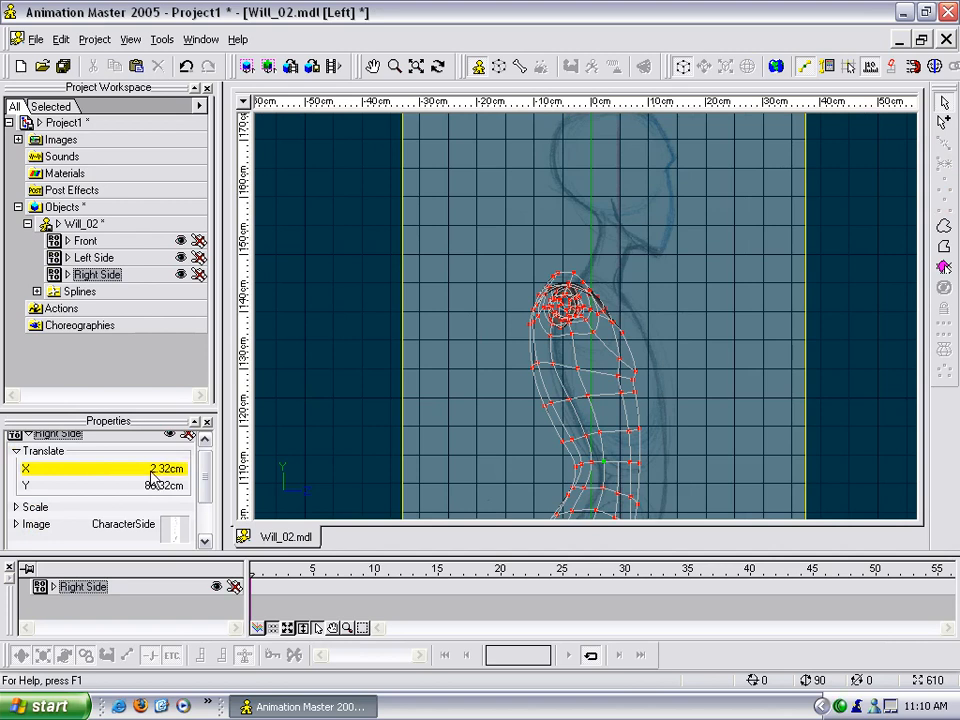
type("-")
key("Return")
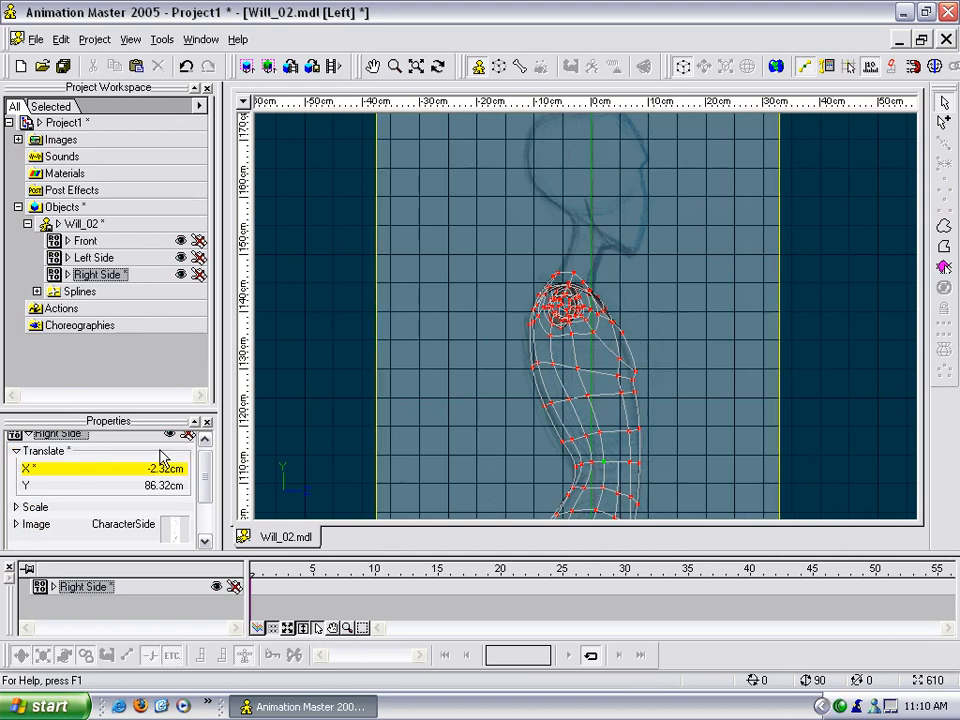
left_click(881, 345)
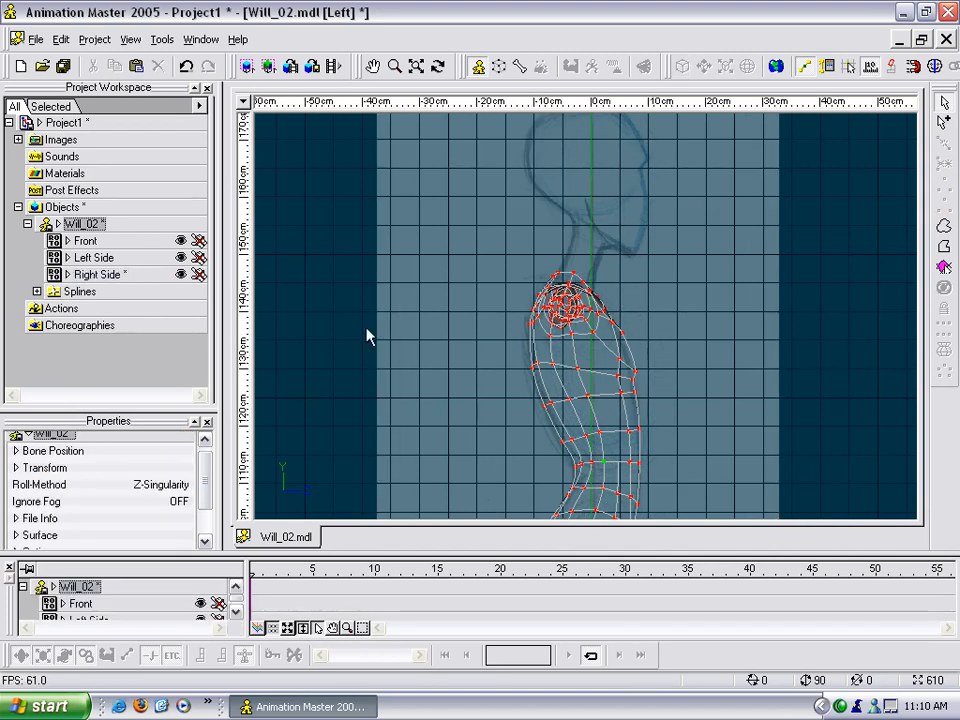
- Raise a centre-edge control point of the upper chest about 1 cm and its neighbour toward the shoulder about 0.67 cm
key("t")
mouse_move(617, 281)
left_mouse_down()
mouse_move(587, 284)
mouse_move(612, 289)
mouse_move(585, 278)
left_mouse_up()
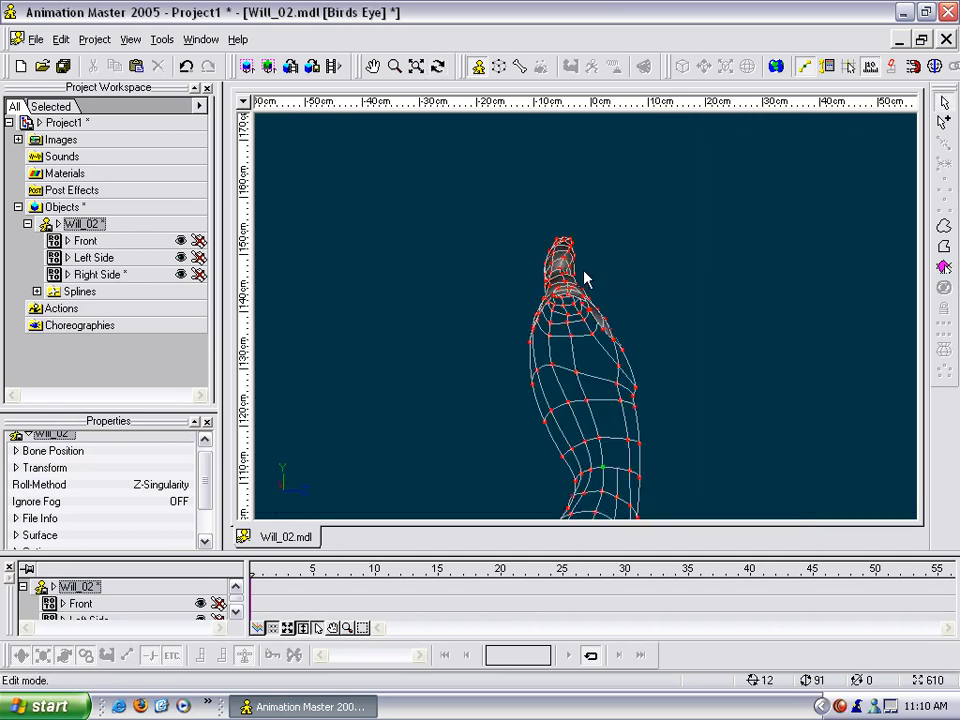
key("2")
middle_click_drag(461, 290, 620, 294)
scroll(620, 293, "down", 7)
middle_click_drag(551, 311, 602, 241)
key("6")
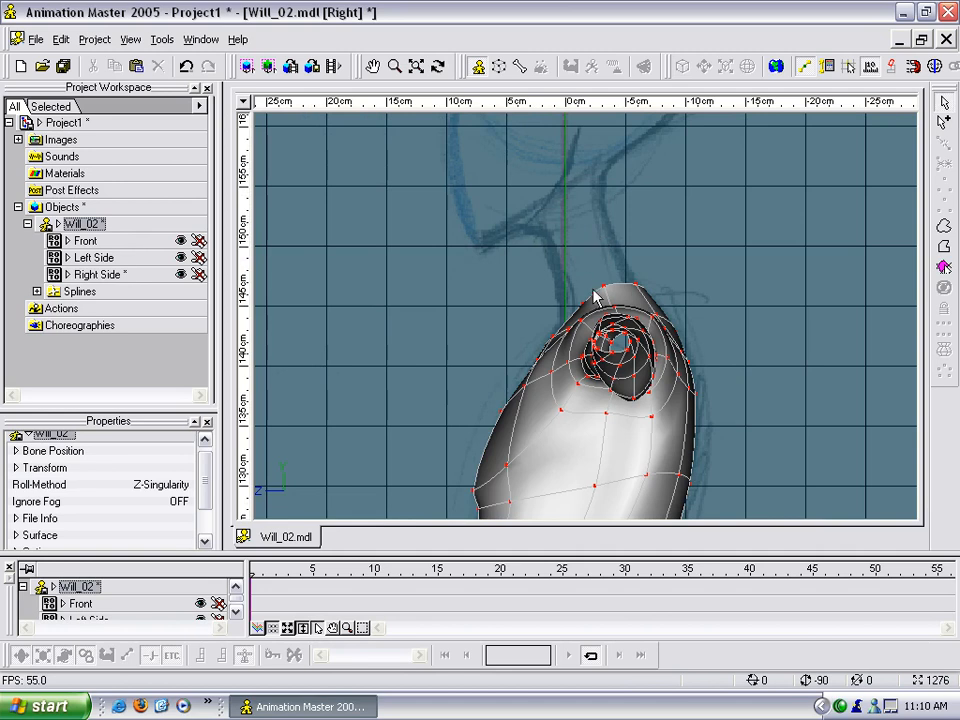
key("t")
left_click_drag(599, 314, 582, 285)
middle_click_drag(583, 285, 614, 250)
scroll(597, 252, "up", 6)
left_click(587, 190)
key("t")
left_click_drag(590, 194, 594, 291)
key("t")
left_click(592, 322)
left_click(594, 312)
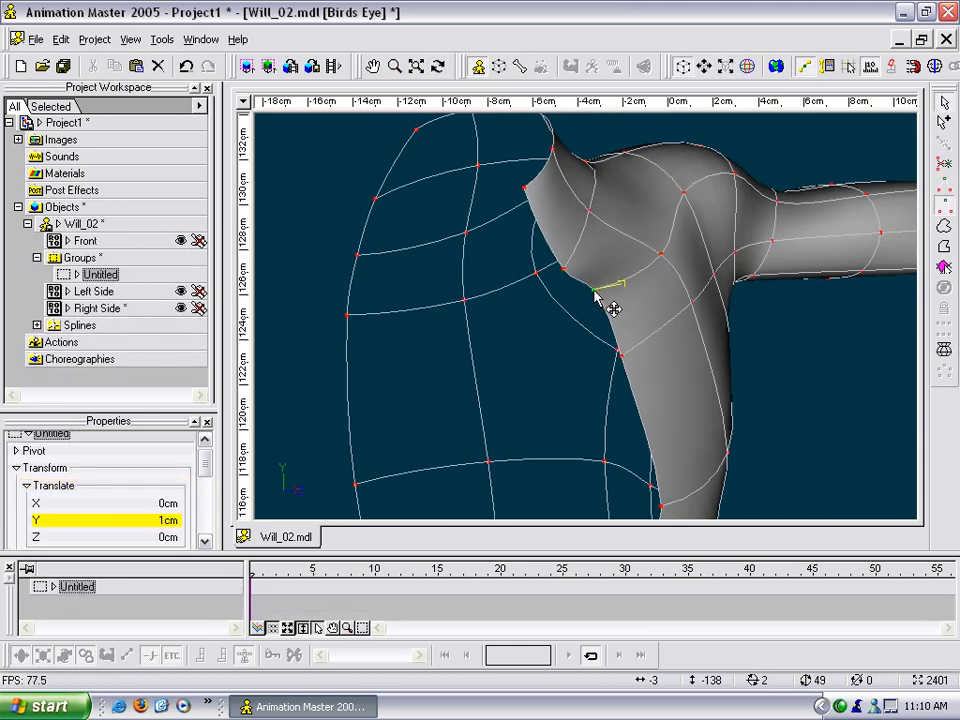
left_click_drag(662, 252, 662, 234)
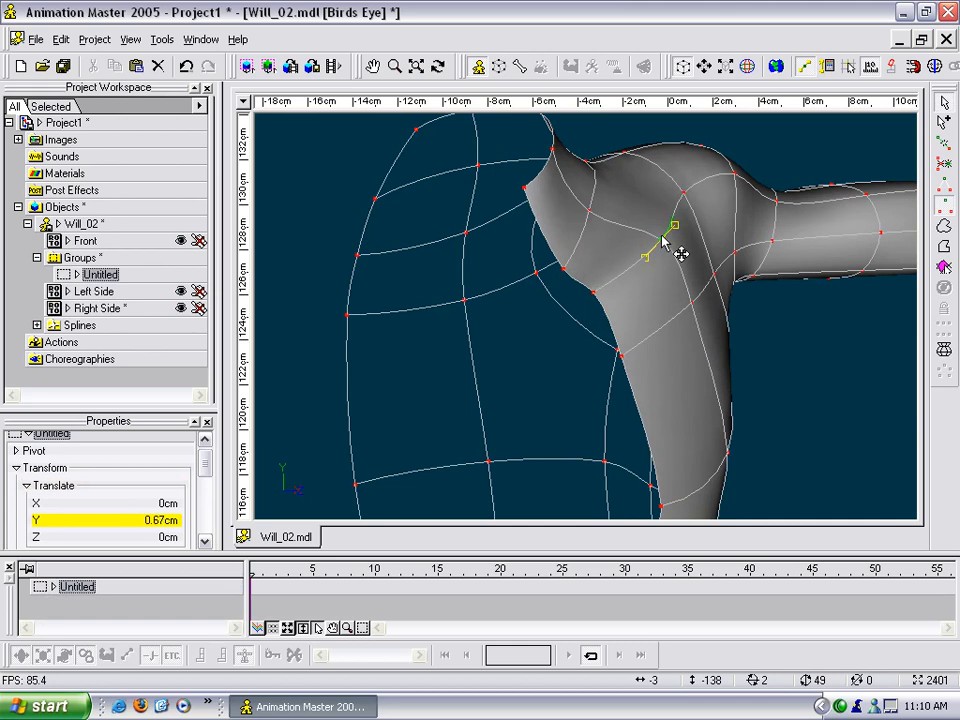
- Adjust control points along the collar area, shifting the centre-edge point below the neck about 0.75 cm in Z
middle_click_drag(659, 277, 538, 294)
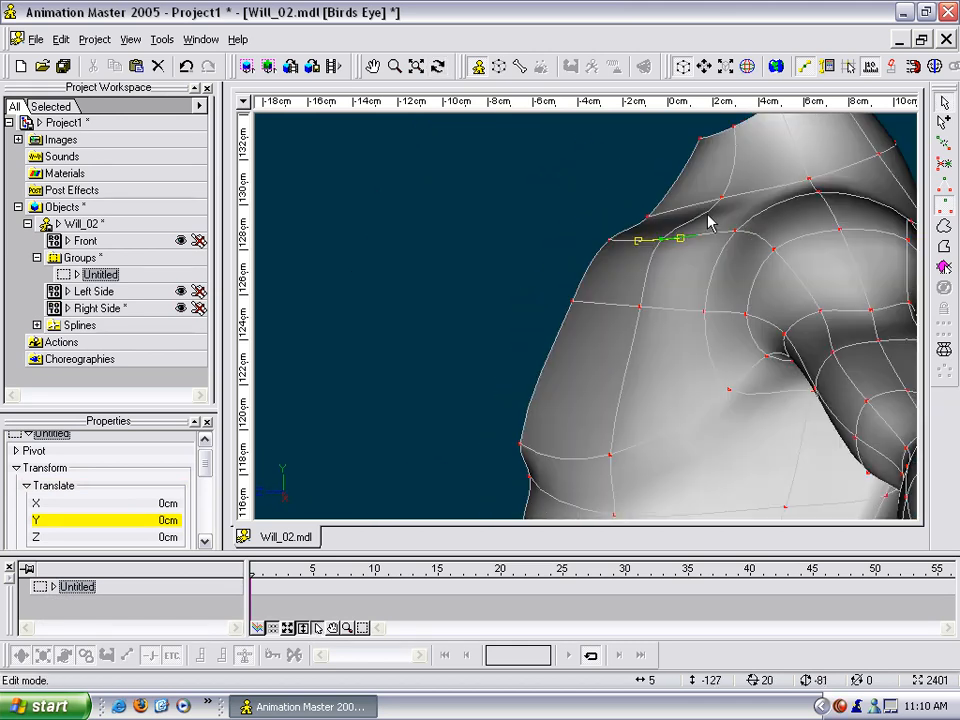
middle_click_drag(748, 206, 719, 234)
left_click_drag(735, 229, 704, 238)
middle_click_drag(704, 245, 799, 244)
mouse_move(754, 257)
left_mouse_down()
mouse_move(741, 254)
mouse_move(725, 290)
left_mouse_up()
key("t")
mouse_move(722, 235)
left_mouse_down()
mouse_move(706, 276)
mouse_move(708, 314)
mouse_move(722, 314)
left_mouse_up()
key("t")
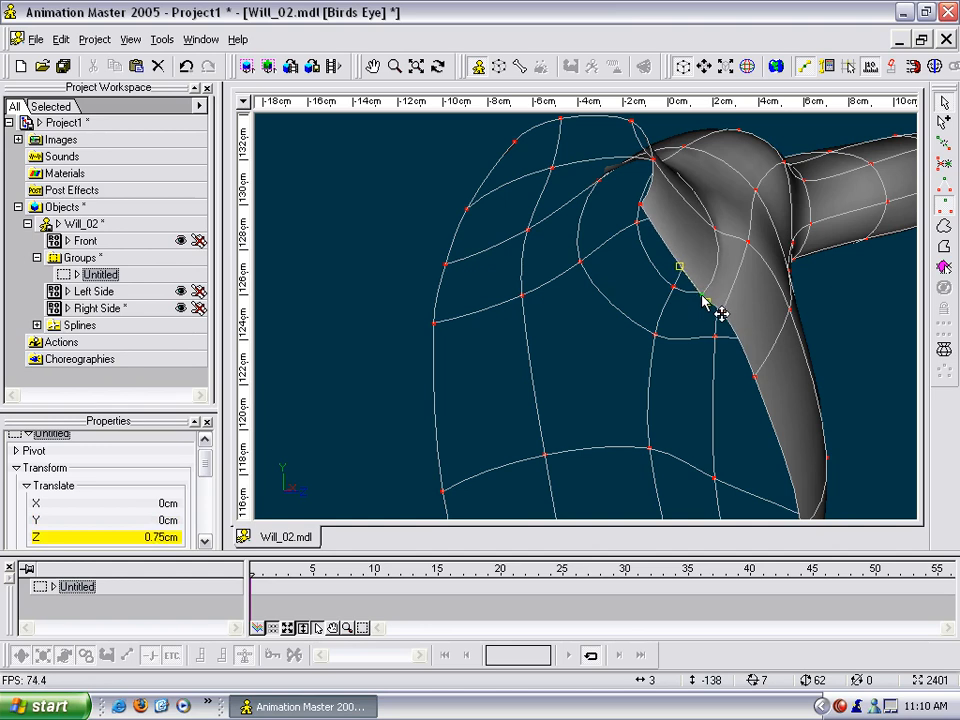
key("t")
mouse_move(744, 336)
left_mouse_down()
mouse_move(645, 334)
mouse_move(693, 357)
mouse_move(651, 392)
left_mouse_up()
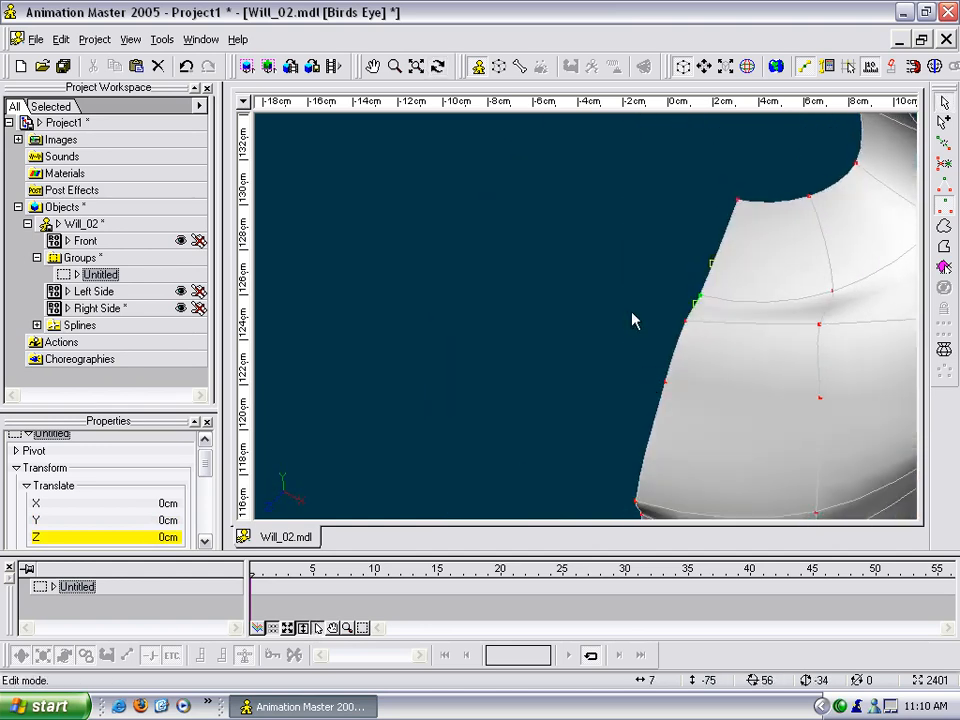
middle_click_drag(691, 309, 581, 311)
scroll(560, 288, "up", 2)
left_click(521, 241)
scroll(521, 247, "down", 5)
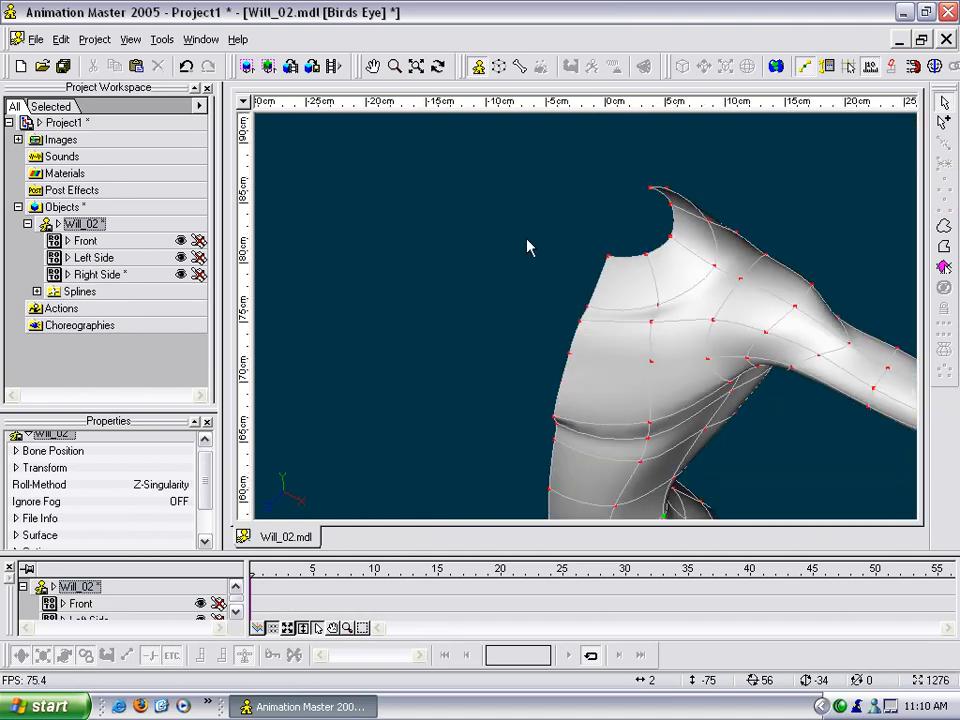
- Move the centre-edge control point at the collar sideways, away from the arm, and compare it with the front sketch
key("1")
left_click_drag(478, 273, 676, 307)
scroll(444, 258, "up", 4)
key("m")
scroll(650, 288, "up", 3)
left_click_drag(571, 219, 538, 211)
right_click_drag(544, 236, 549, 283, "ctrl")
scroll(600, 300, "down", 4)
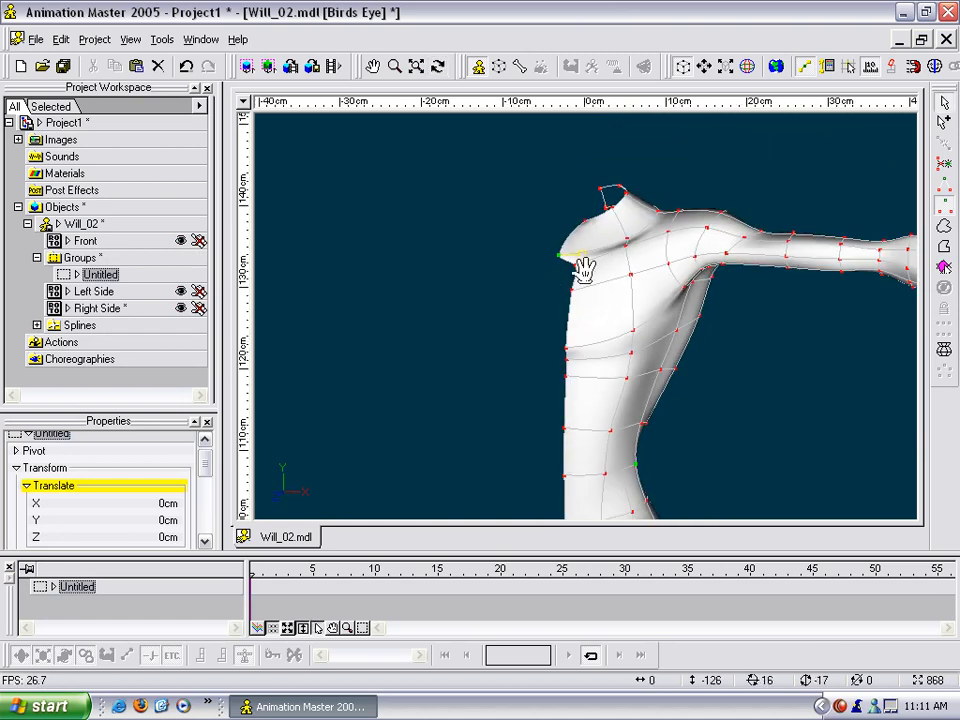
key("1")
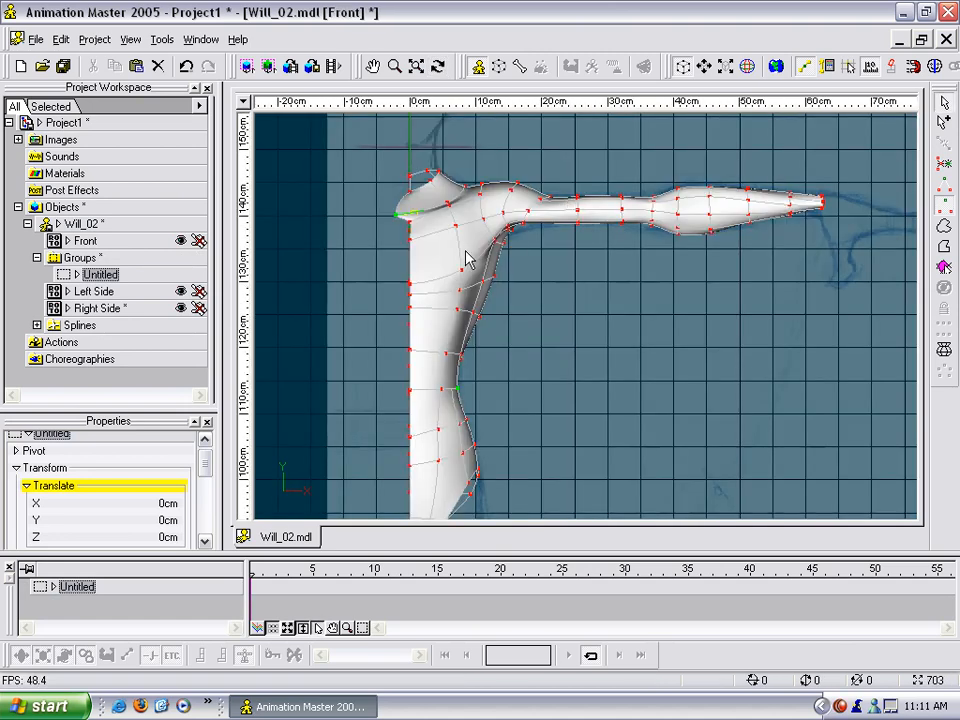
- Select the torso's entire open centre spline and set the group's pivot X to 0 cm
scroll(460, 248, "up", 5)
middle_click_drag(411, 246, 672, 313)
scroll(739, 334, "up", 3)
middle_click_drag(606, 294, 664, 405)
key("t")
left_click_drag(641, 360, 595, 385)
left_click(581, 368)
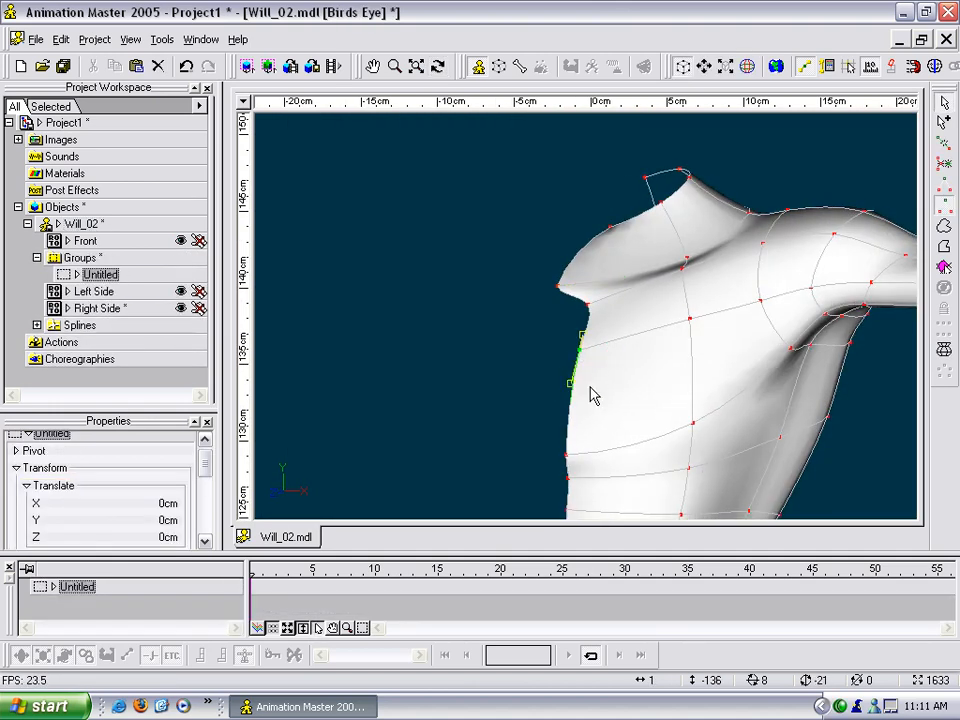
key("comma")
scroll(590, 364, "down", 5)
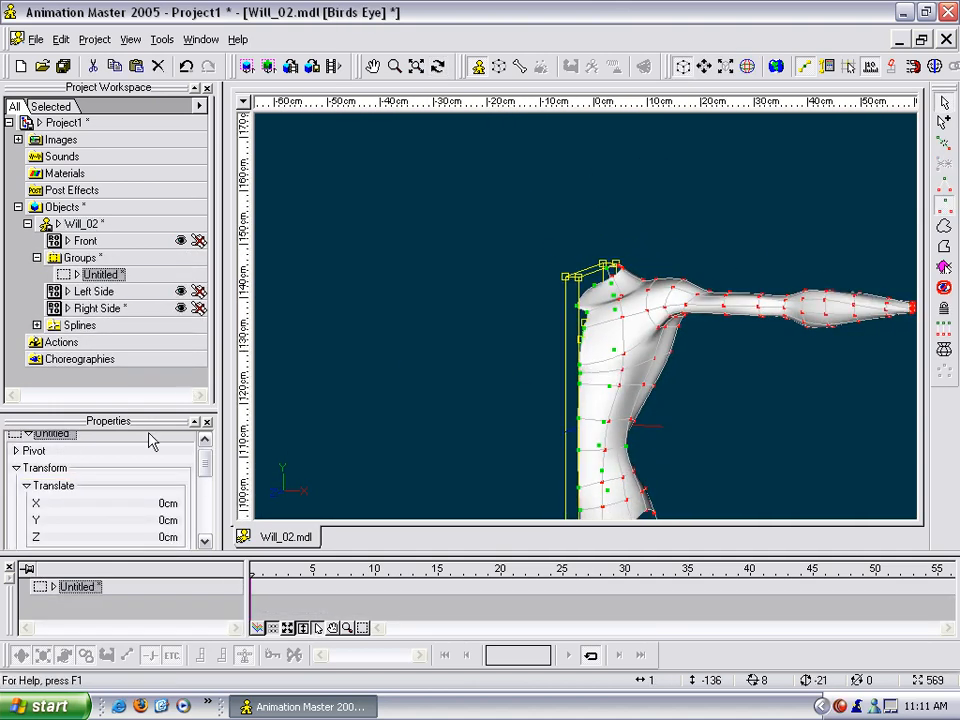
left_click(17, 451)
left_click(178, 467)
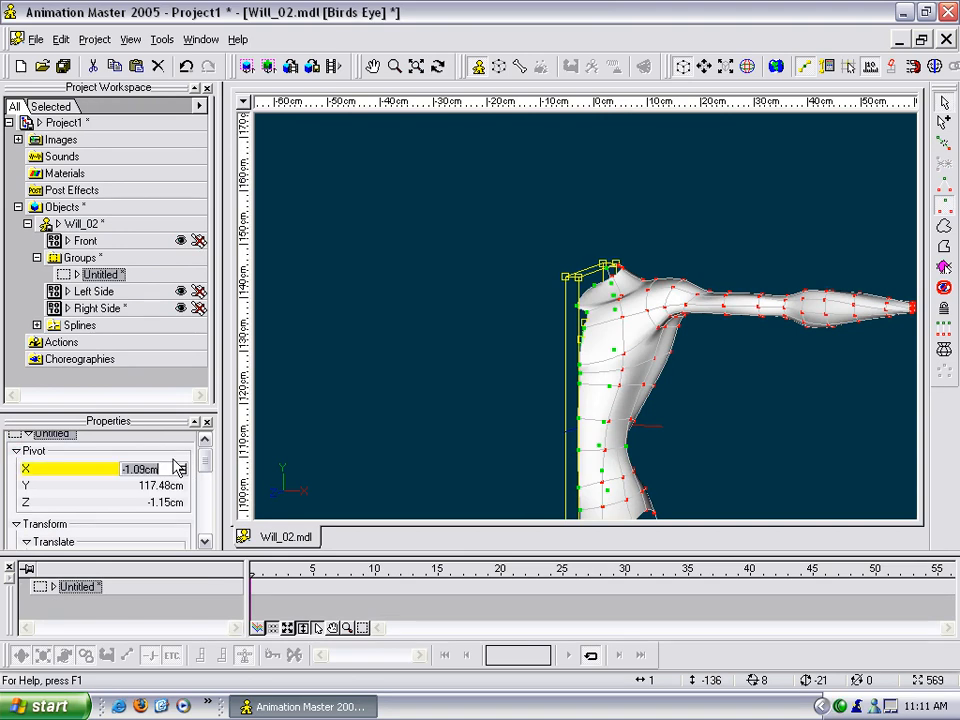
type("0")
key("Return")
- Scale the selected centre spline to 0% in X to flatten it onto the symmetry plane, and deselect it
left_click_drag(203, 460, 210, 497)
left_click(48, 462)
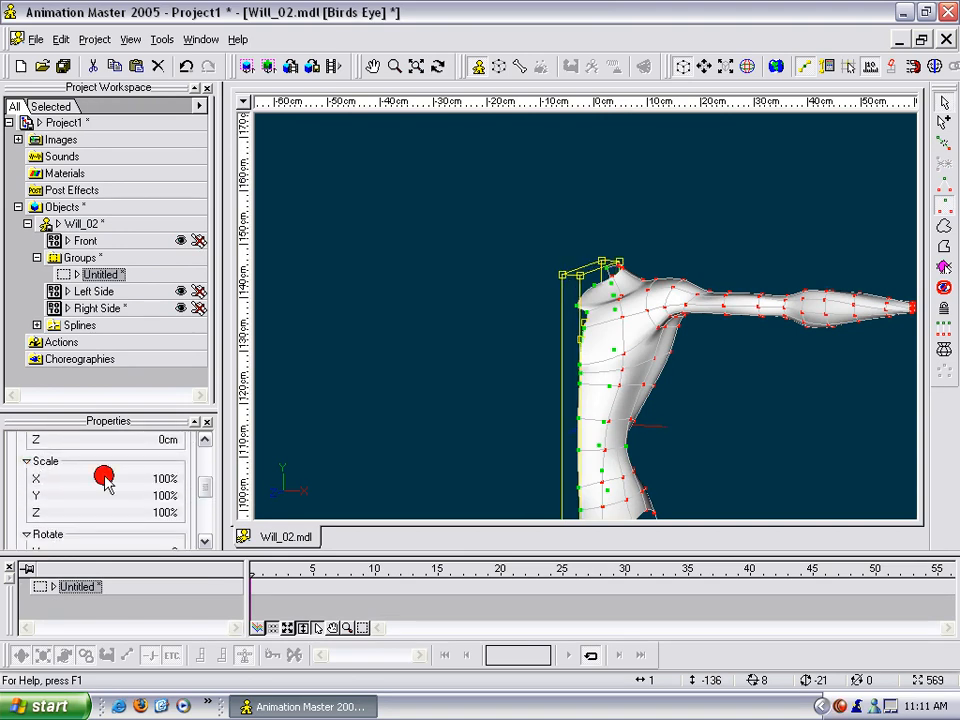
left_click(175, 480)
type("0")
key("Return")
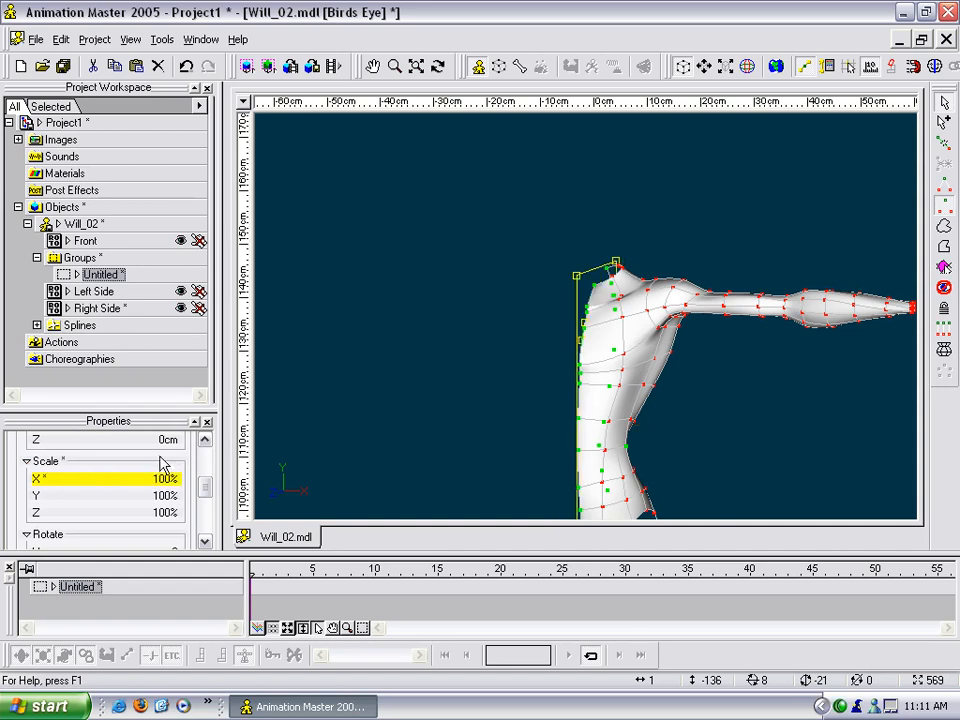
mouse_move(498, 372)
middle_mouse_down()
mouse_move(566, 369)
mouse_move(512, 364)
mouse_move(500, 350)
middle_mouse_up()
left_click(499, 339)
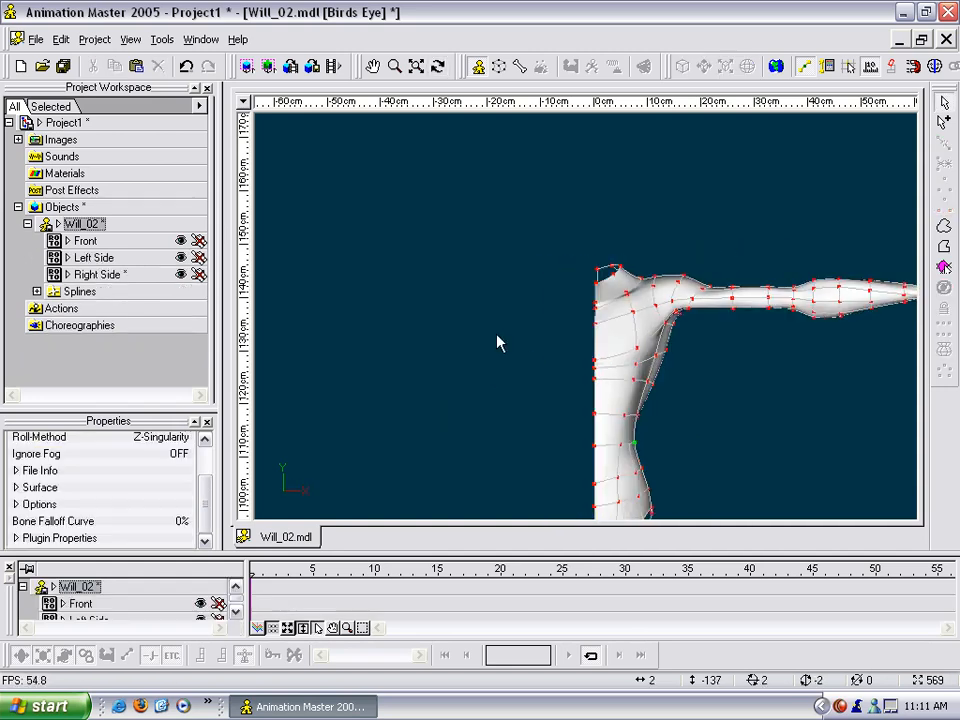
- Reposition the centre-edge control point at the collar to smooth the transition from the chest to the neck
key("KP_2")
key("t")
mouse_move(591, 294)
left_mouse_down()
mouse_move(555, 293)
mouse_move(560, 309)
mouse_move(591, 301)
left_mouse_up()
key("m")
key("z")
left_click_drag(580, 301, 598, 293)
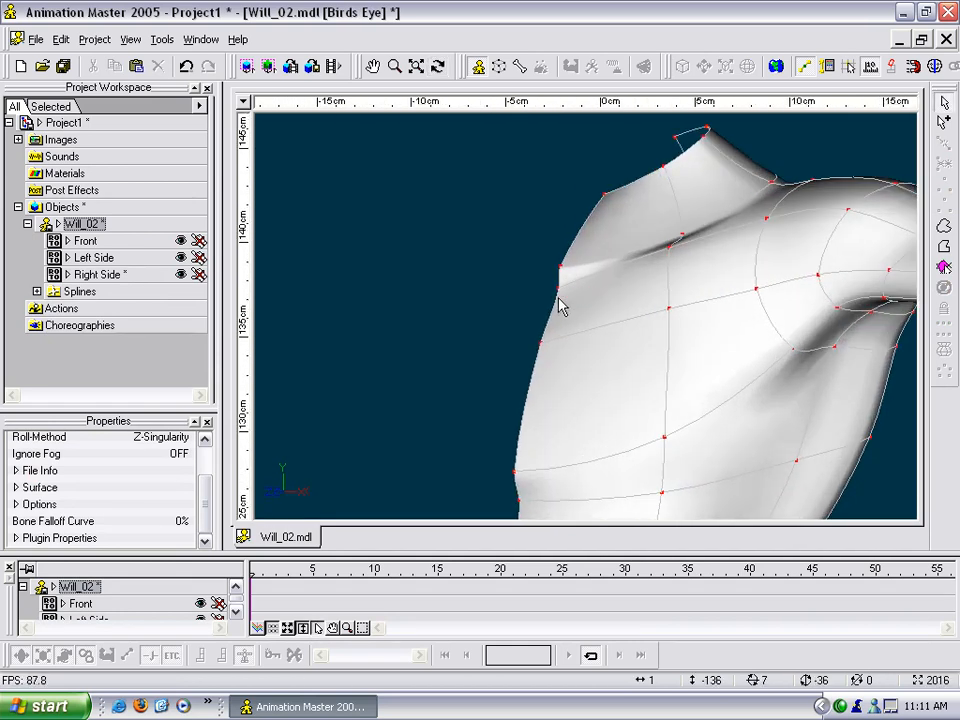
left_click(566, 276)
left_click_drag(561, 271, 581, 283)
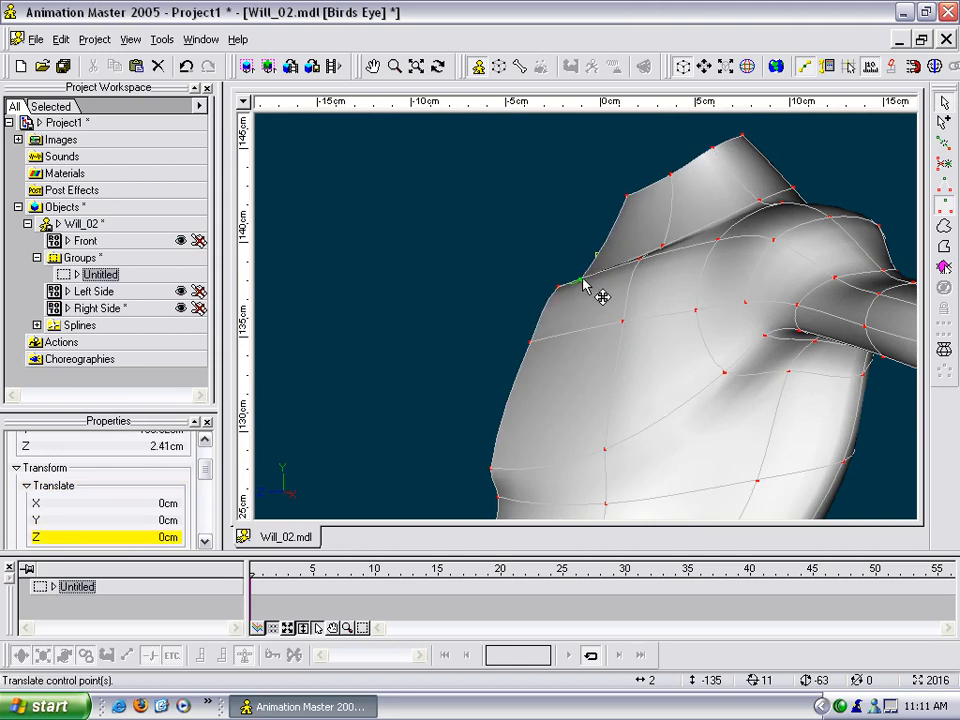
- Shift the centre-edge control point just below the collar backward in Z to smooth the chest's front profile
key("t")
left_click_drag(557, 261, 615, 328)
key("t")
left_click_drag(640, 255, 744, 349)
scroll(551, 290, "down", 9)
scroll(707, 298, "up", 5)
scroll(744, 349, "up", 3)
left_click(686, 368)
key("t")
left_click_drag(686, 370, 656, 341)
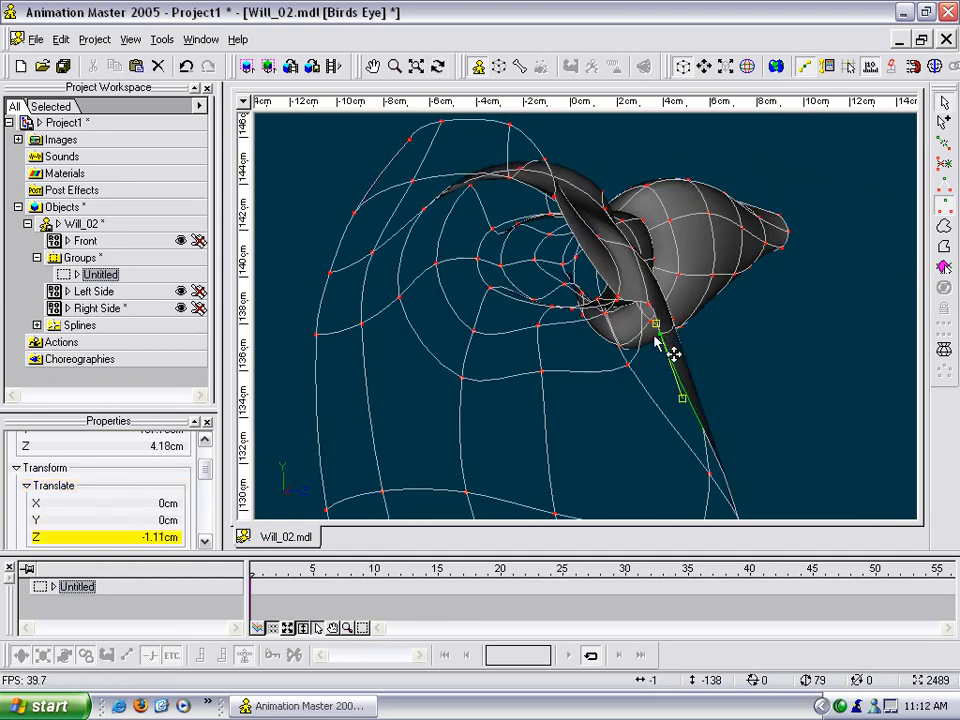
scroll(664, 341, "up", 6)
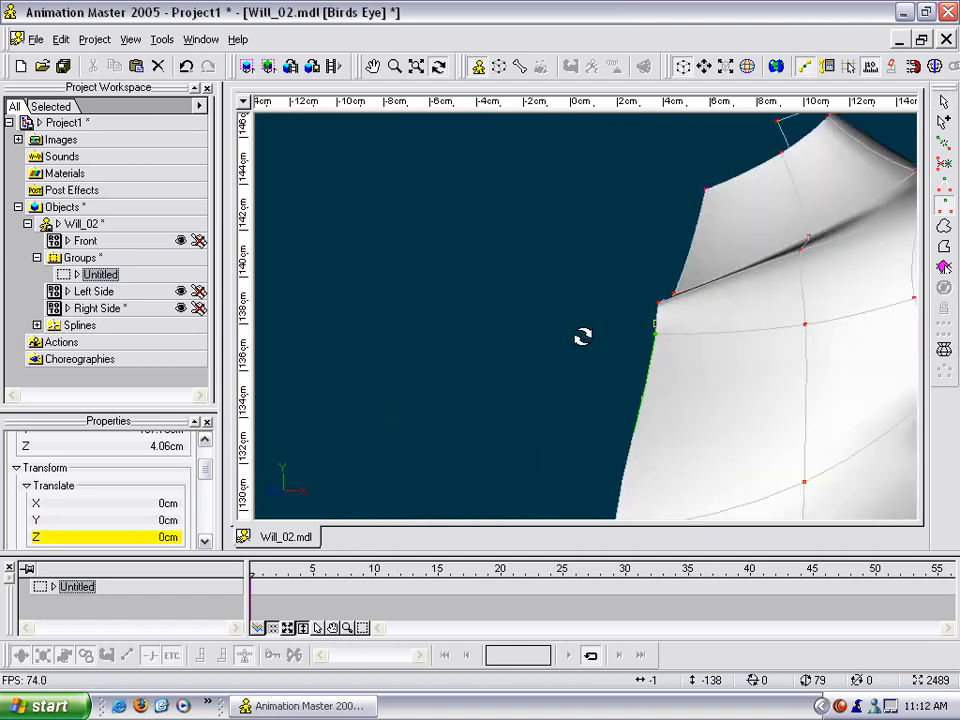
- Reposition the upper chest control point beside the centre edge, just below the collar, to even out the surface
left_click_drag(750, 333, 714, 349)
left_click_drag(657, 380, 679, 355)
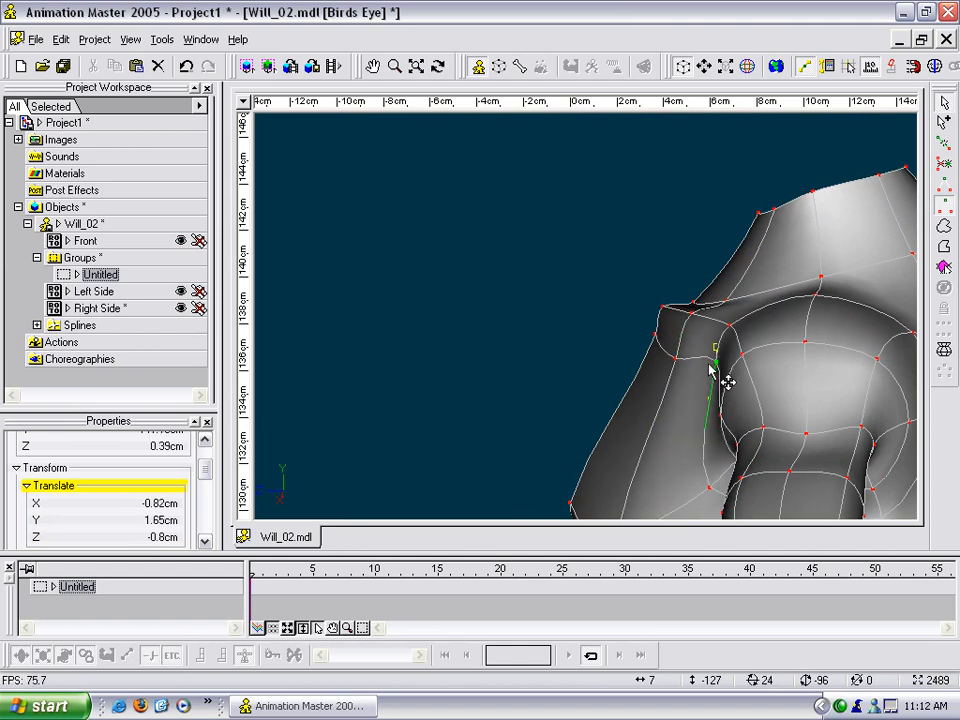
left_click_drag(680, 357, 684, 352)
middle_click_drag(684, 352, 636, 388)
scroll(736, 347, "down", 3)
scroll(636, 300, "up", 5)
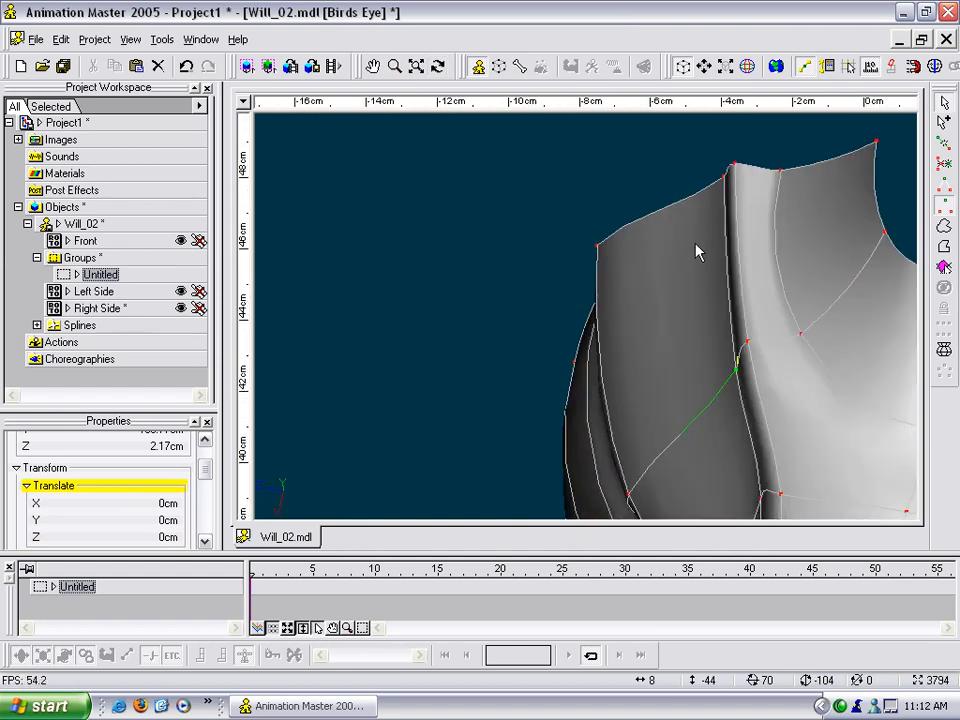
- Reposition the control point on the neck side of the collar crease, midway between the centre edge and the shoulder
left_click(654, 240)
left_click_drag(655, 240, 628, 233)
left_click(666, 400)
left_click_drag(668, 405, 658, 407)
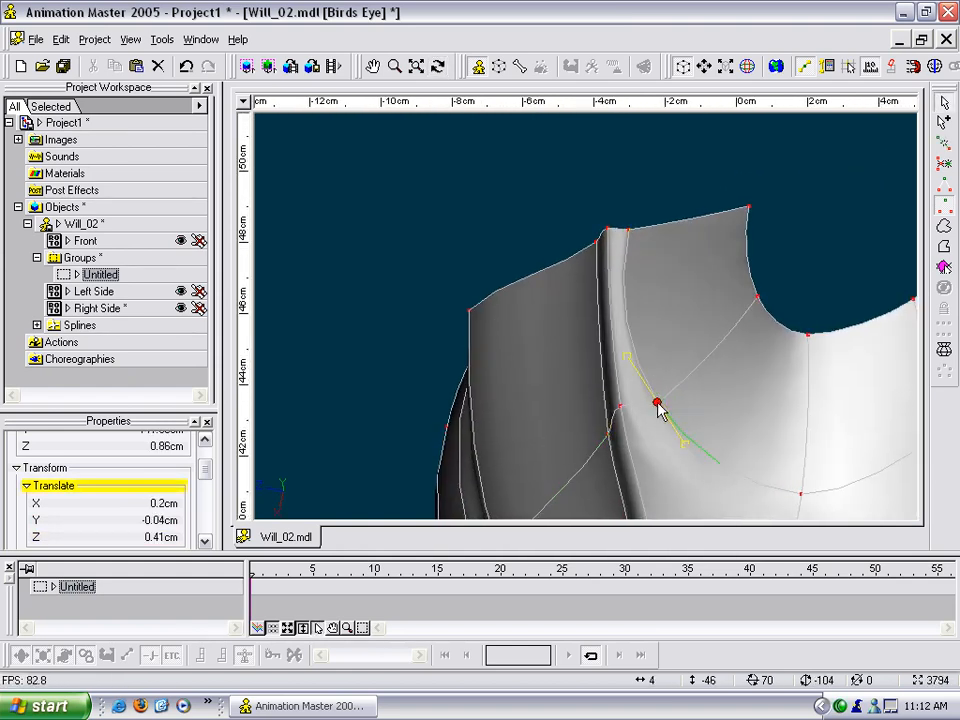
middle_click_drag(658, 407, 716, 427)
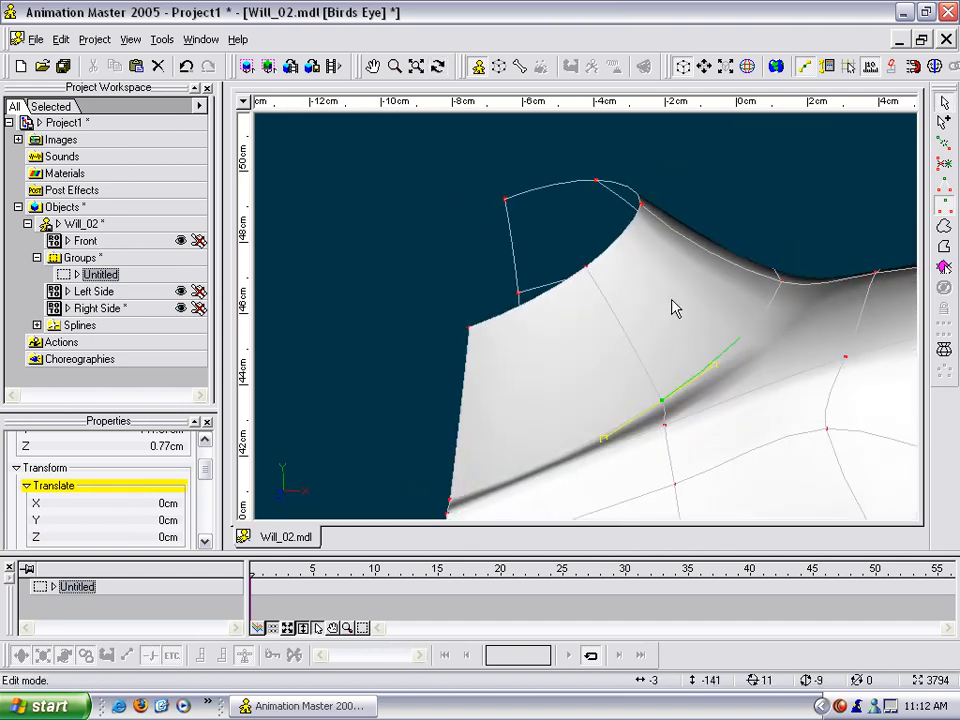
- From the front, lower the middle control points around the collar crease and move the neighbouring shoulder point outward, away from the centre
key("KP_2")
scroll(760, 242, "up", 3)
middle_click_drag(728, 236, 580, 317)
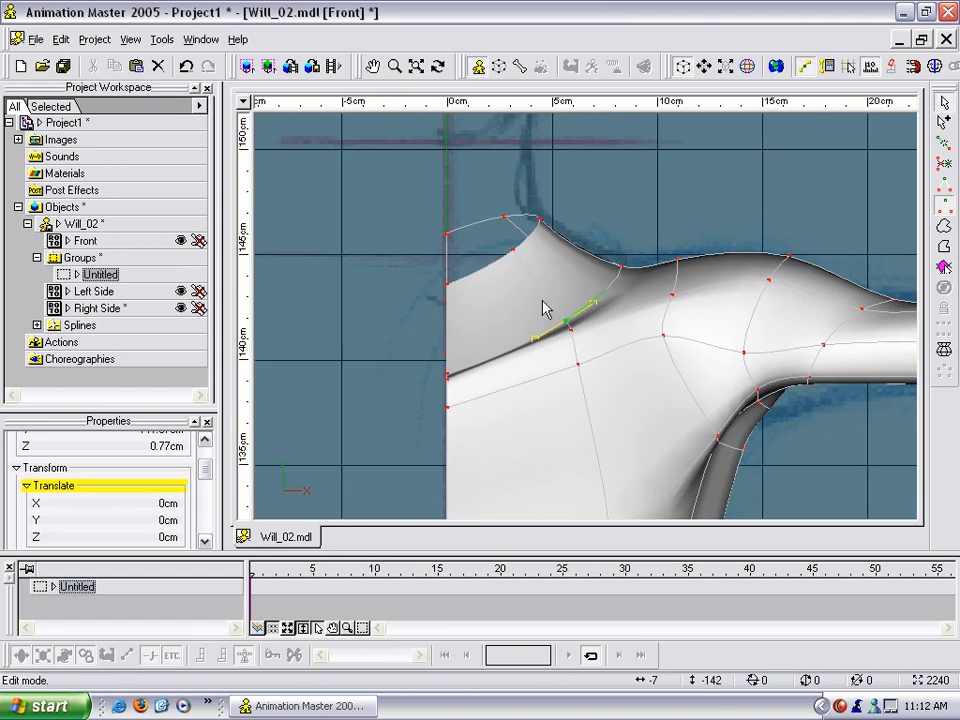
left_click_drag(573, 331, 578, 386)
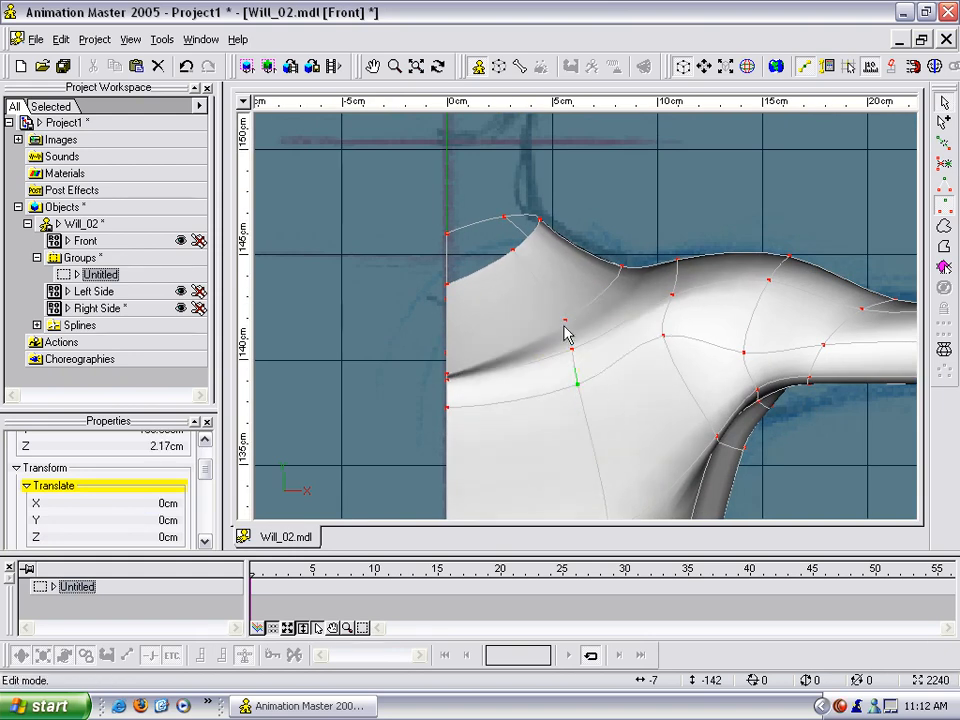
left_click_drag(565, 321, 566, 337)
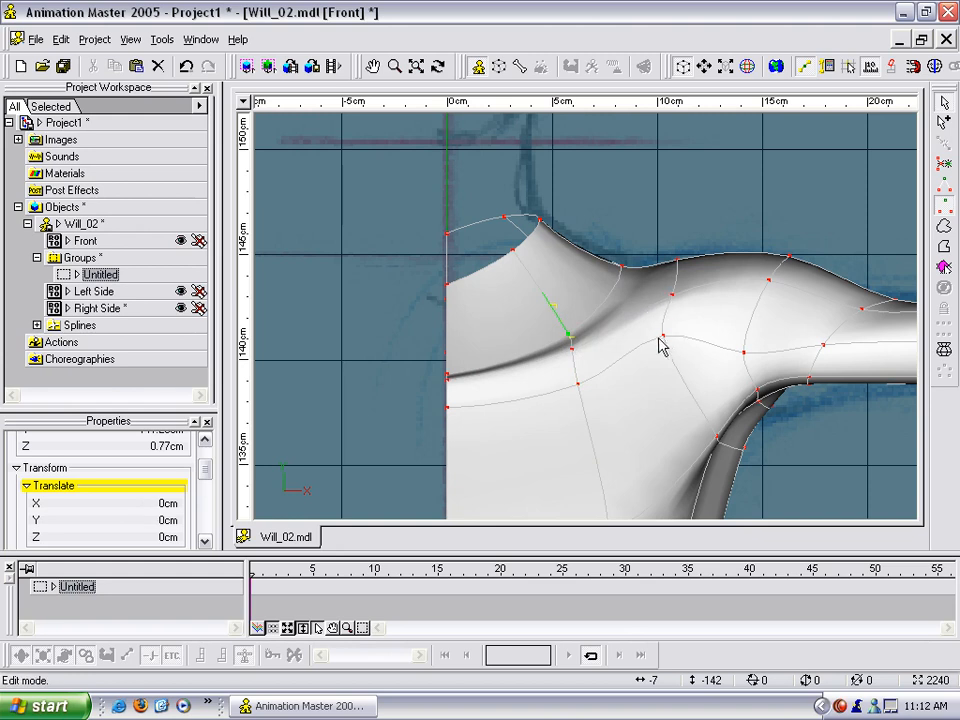
left_click_drag(659, 336, 678, 363)
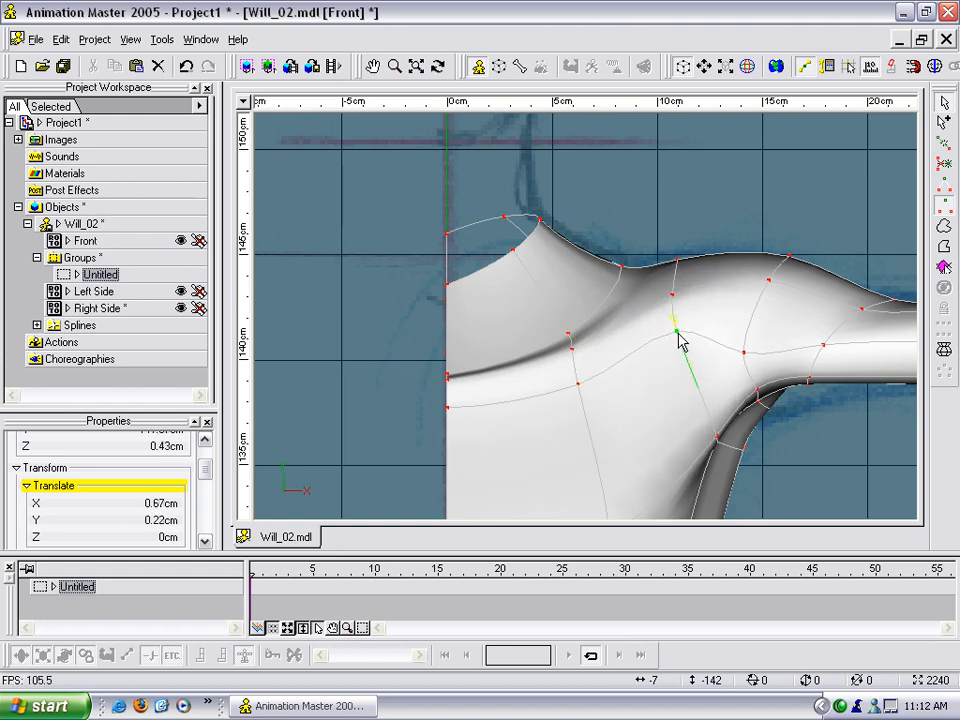
- Examine the reshaped collar, chest and shoulder surfaces from several angles for bumps and creases
key("t")
left_click_drag(746, 354, 603, 382)
scroll(603, 382, "up", 4)
middle_click_drag(603, 382, 585, 294)
left_click(608, 308)
key("t")
left_click_drag(610, 316, 642, 348)
scroll(643, 346, "down", 9)
middle_click_drag(644, 346, 630, 325)
key("t")
scroll(641, 318, "up", 4)
left_click_drag(630, 327, 570, 338)
key("t")
scroll(550, 374, "up", 5)
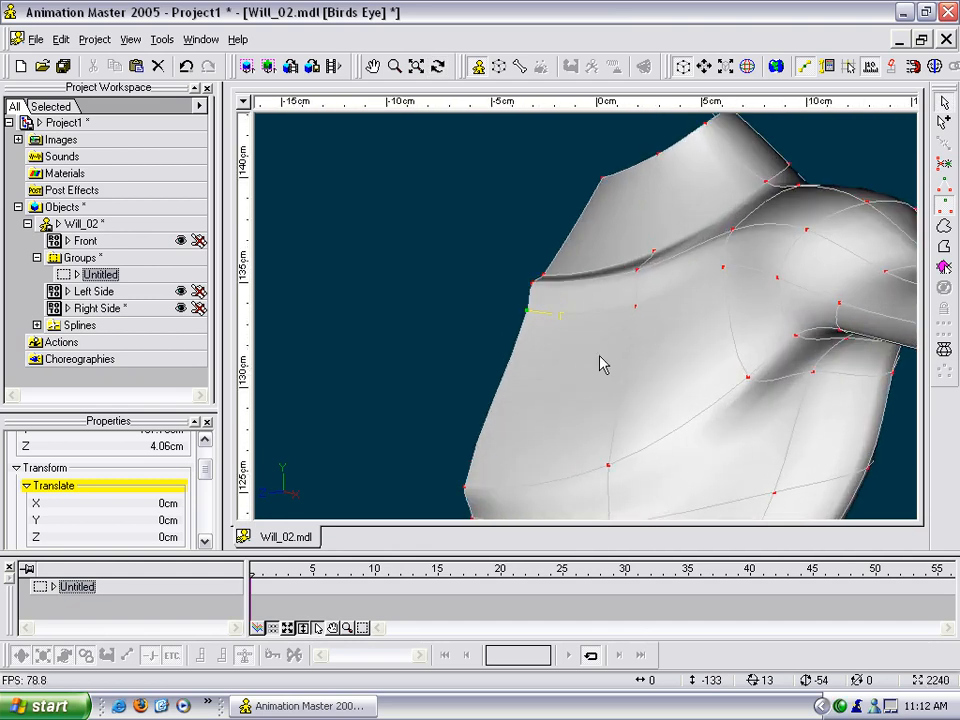
- Insert midpoints on the upper chest's centre edge and the neighbouring vertical spline, and connect them with a new cross spline
left_click(510, 371)
left_click(514, 340)
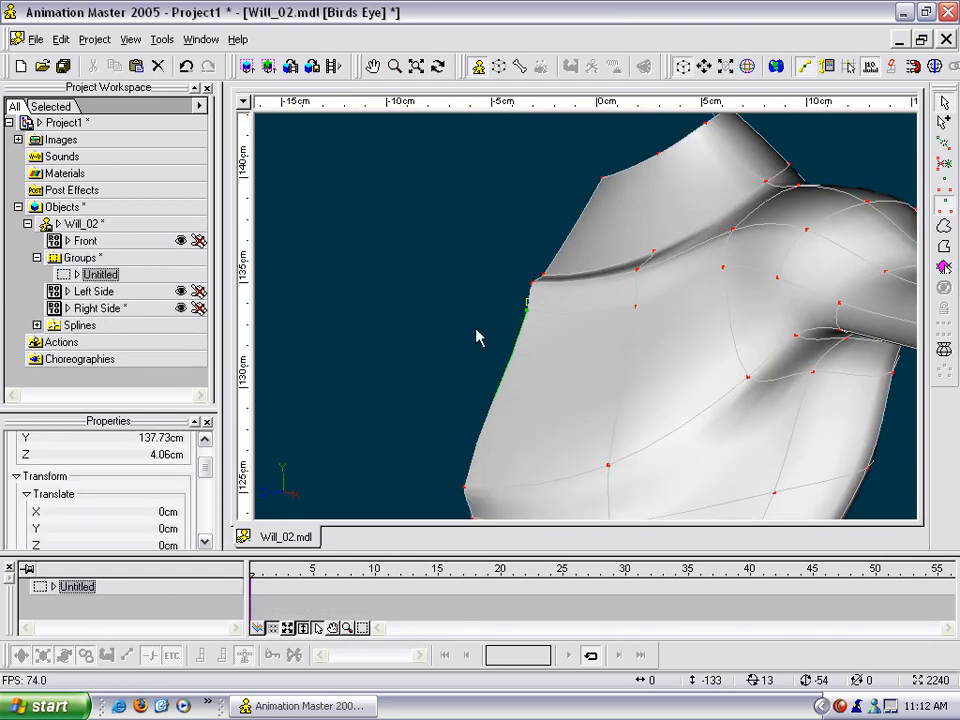
key("y")
key("y")
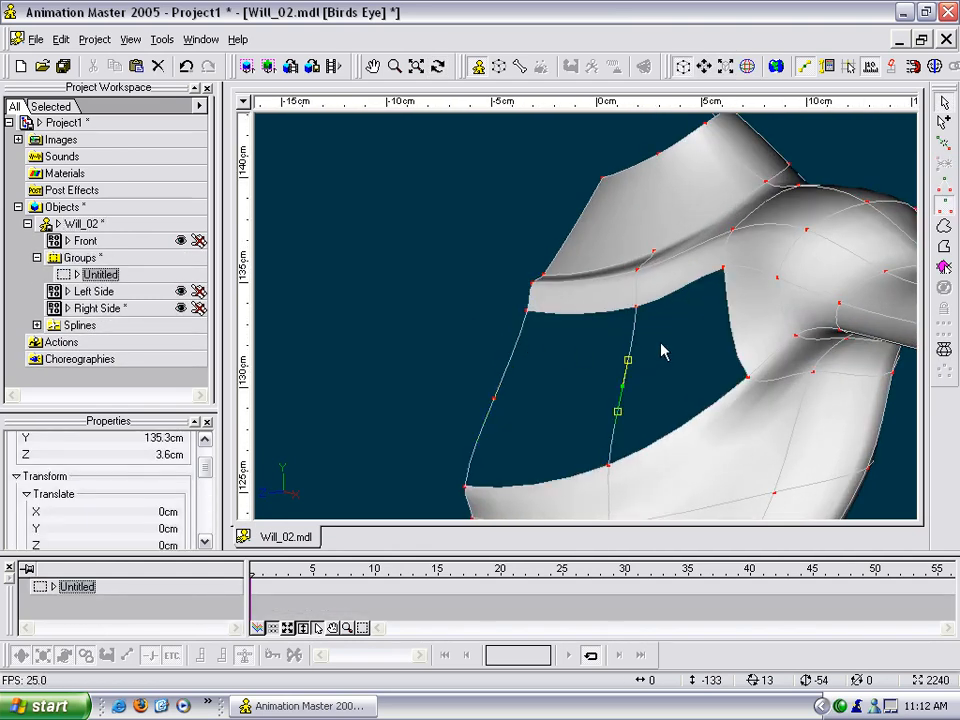
left_click(657, 345)
key("a")
left_click(495, 400)
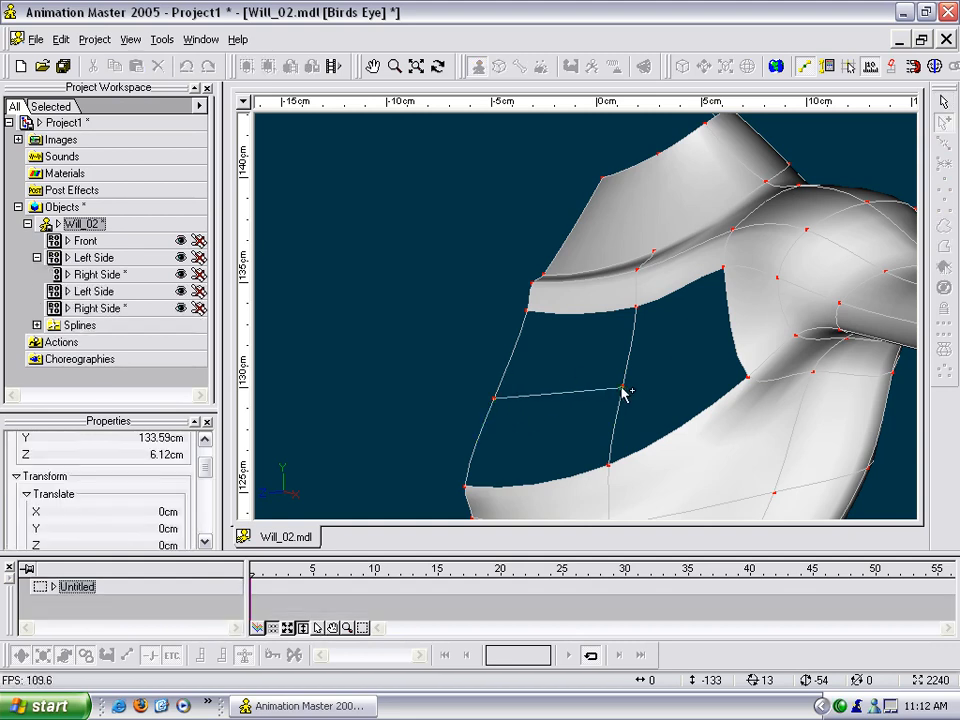
right_click(622, 387)
left_click(701, 340)
- Insert a midpoint on the next vertical chest spline toward the arm and attach the new cross spline's end to it
scroll(722, 348, "up", 3)
middle_click_drag(726, 347, 516, 351)
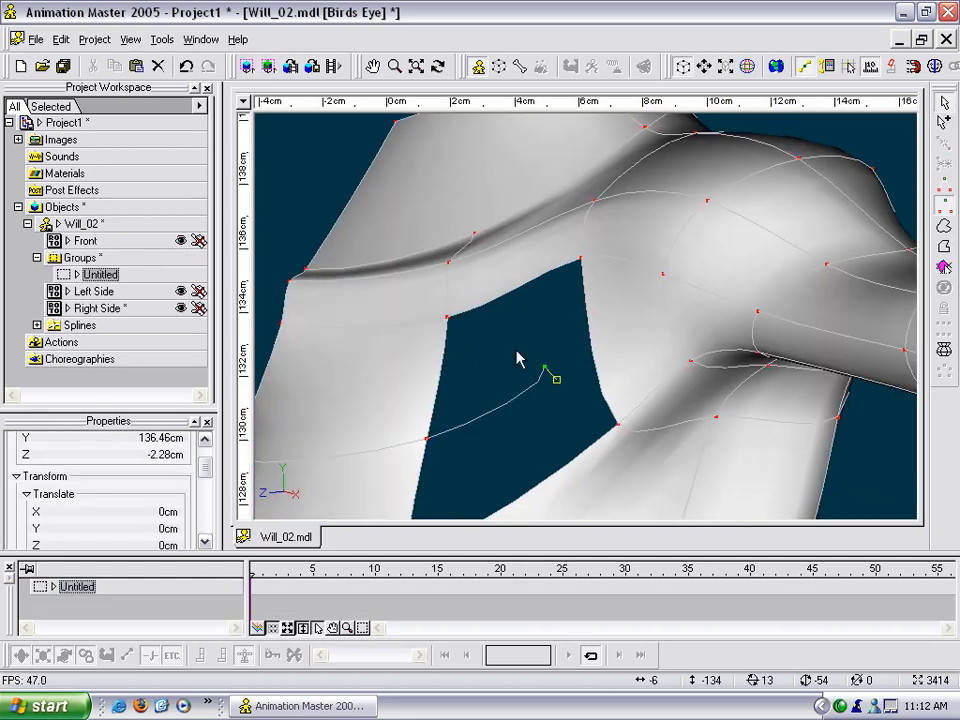
key("y")
left_click_drag(547, 365, 596, 350)
right_click(596, 350)
left_click(606, 346)
left_click(593, 351)
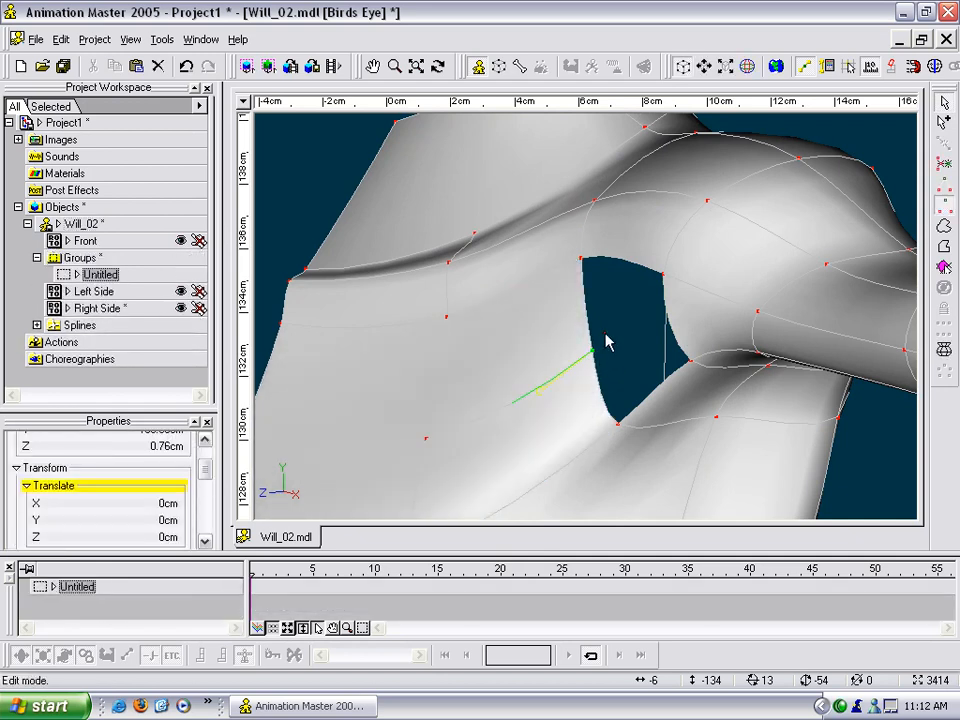
left_click(602, 334)
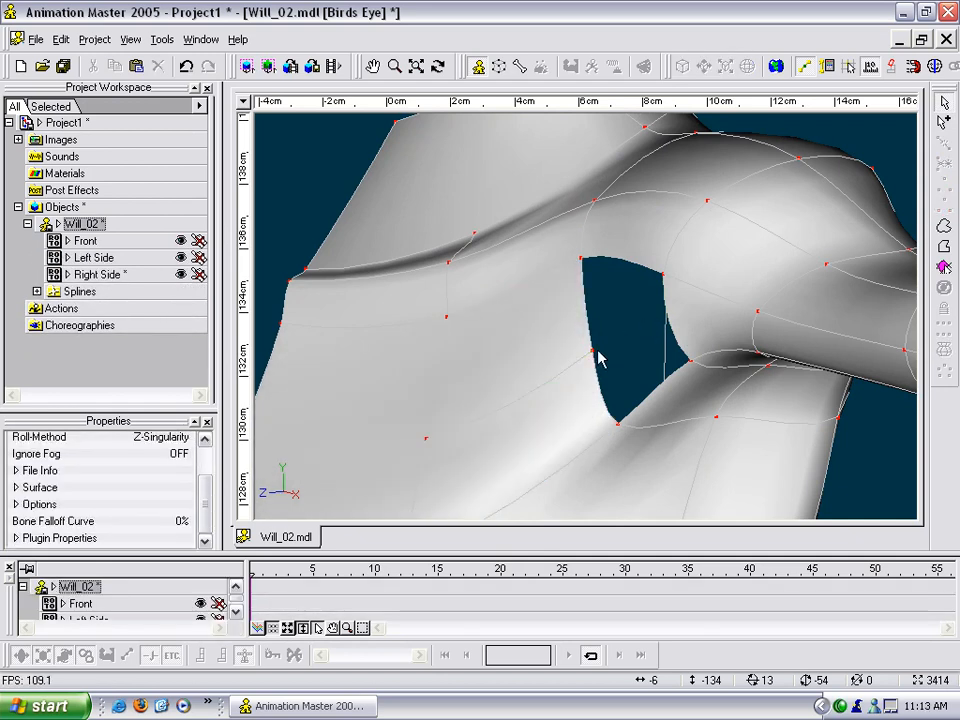
- Extend the new cross spline to the spline bordering the armpit, closing the remaining hole in the chest surface
left_click(593, 351)
key("t")
left_click_drag(611, 339, 589, 338)
left_click(608, 343)
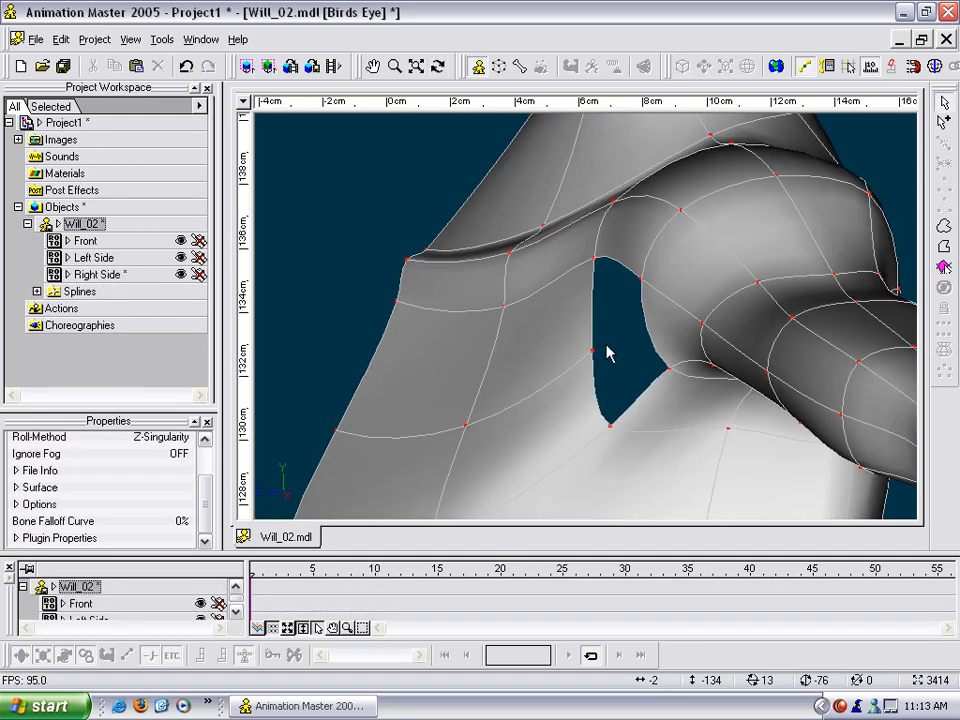
key("a")
left_click(593, 351)
left_click(624, 338)
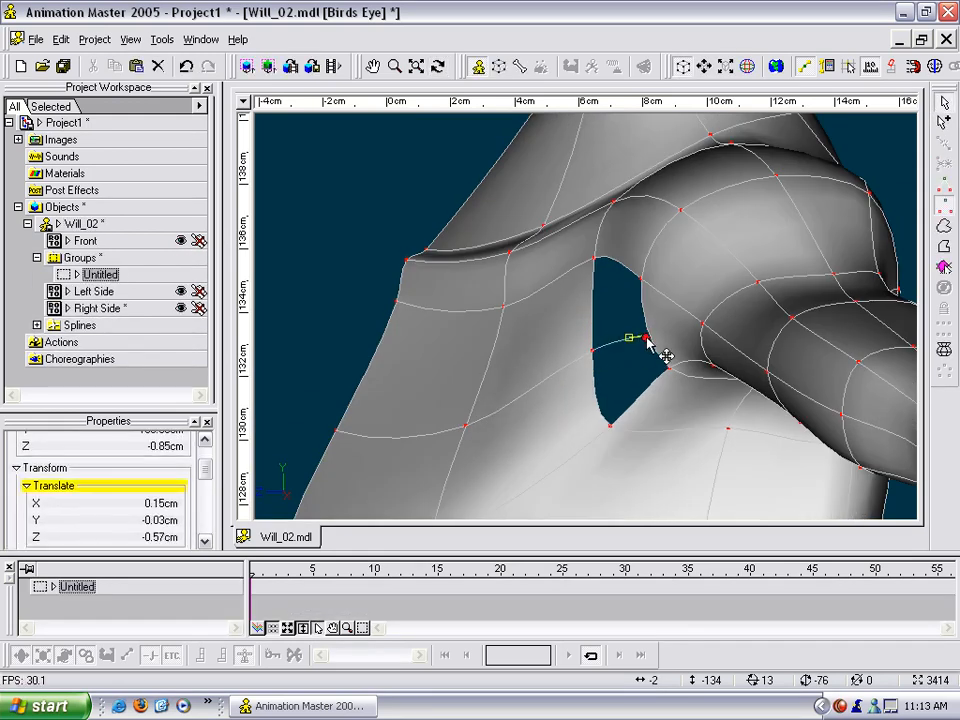
left_click(647, 333)
left_click(592, 350)
key("t")
mouse_move(574, 332)
left_mouse_down()
mouse_move(639, 345)
mouse_move(664, 339)
mouse_move(570, 356)
left_mouse_up()
scroll(665, 338, "down", 3)
key("t")
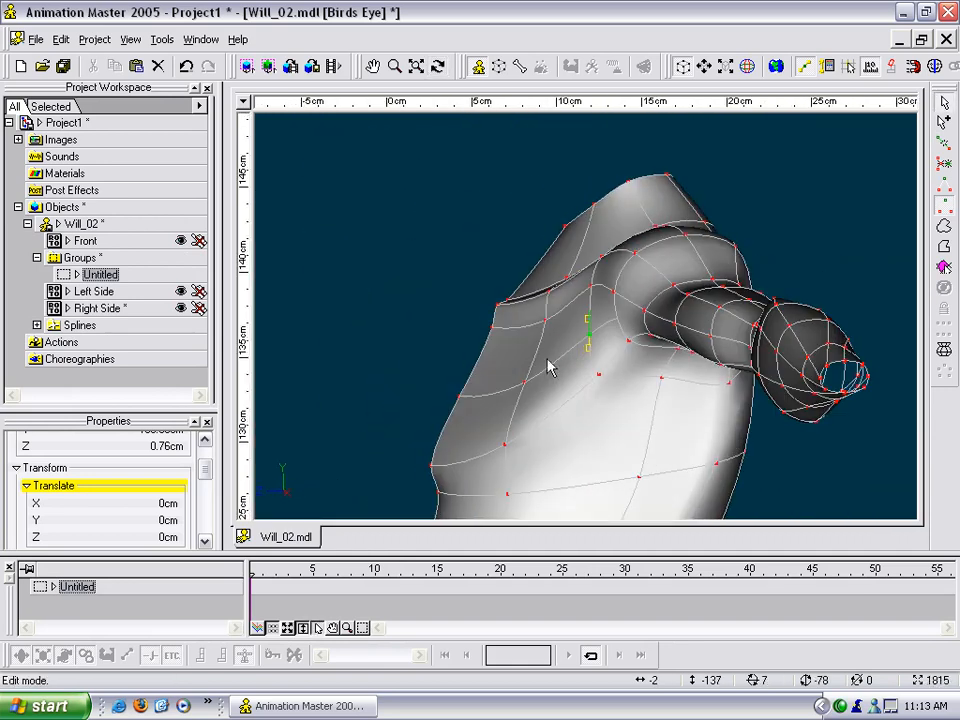
- In side view, push the three control points of the new chest row forward toward the sketch's chest outline
key("4")
middle_click_drag(507, 400, 525, 253)
scroll(525, 253, "up", 8)
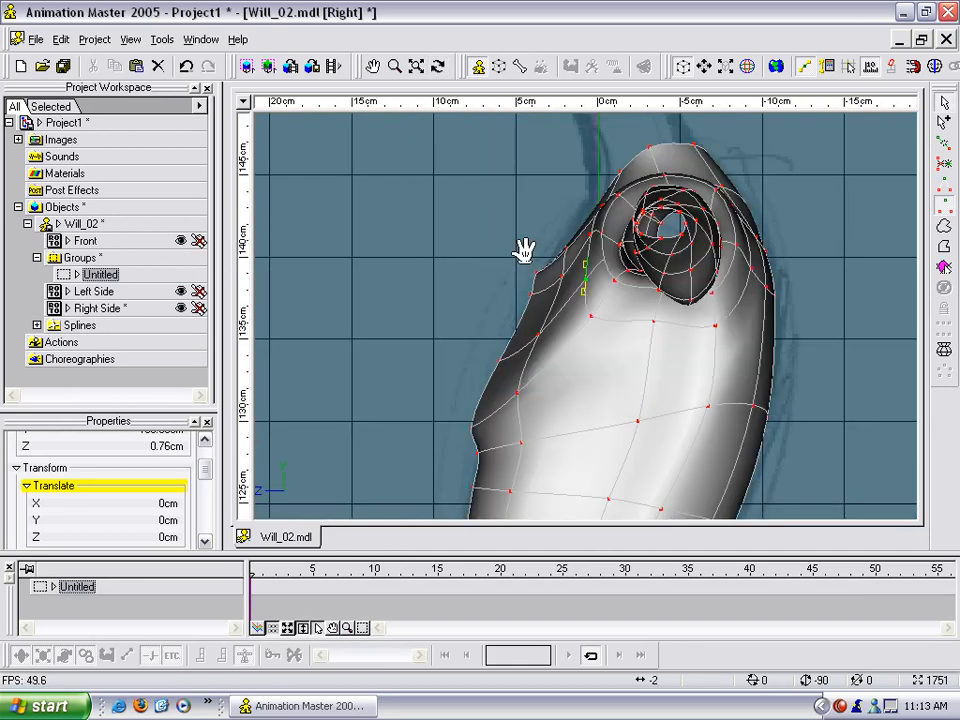
middle_click_drag(528, 320, 519, 323)
middle_click_drag(408, 420, 463, 382)
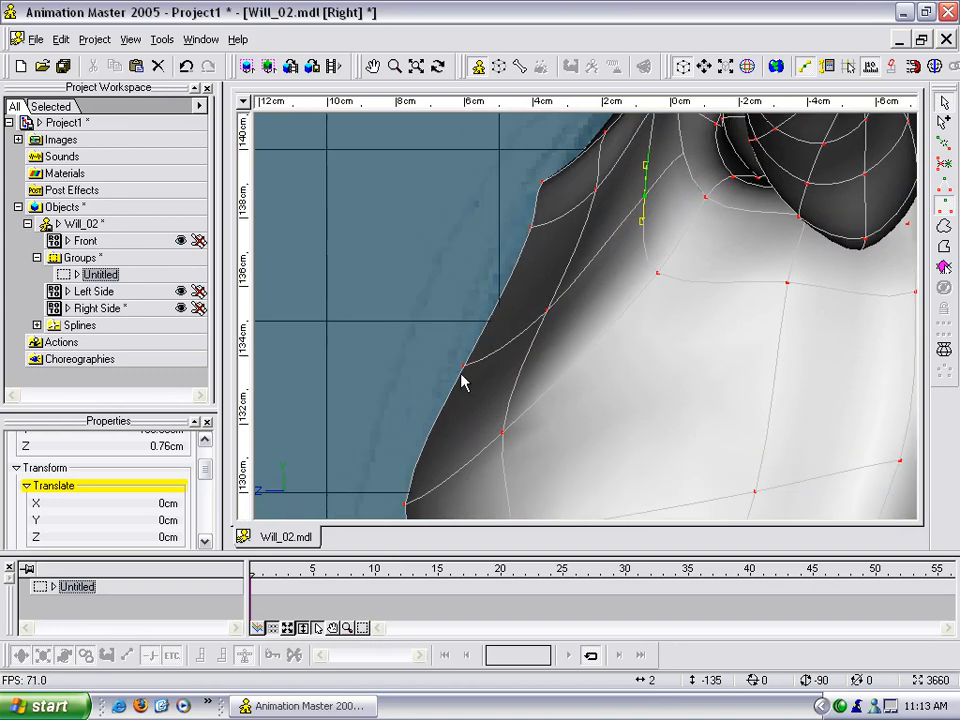
left_click_drag(464, 369, 457, 366)
mouse_move(548, 316)
left_mouse_down()
mouse_move(528, 328)
mouse_move(530, 316)
left_mouse_up()
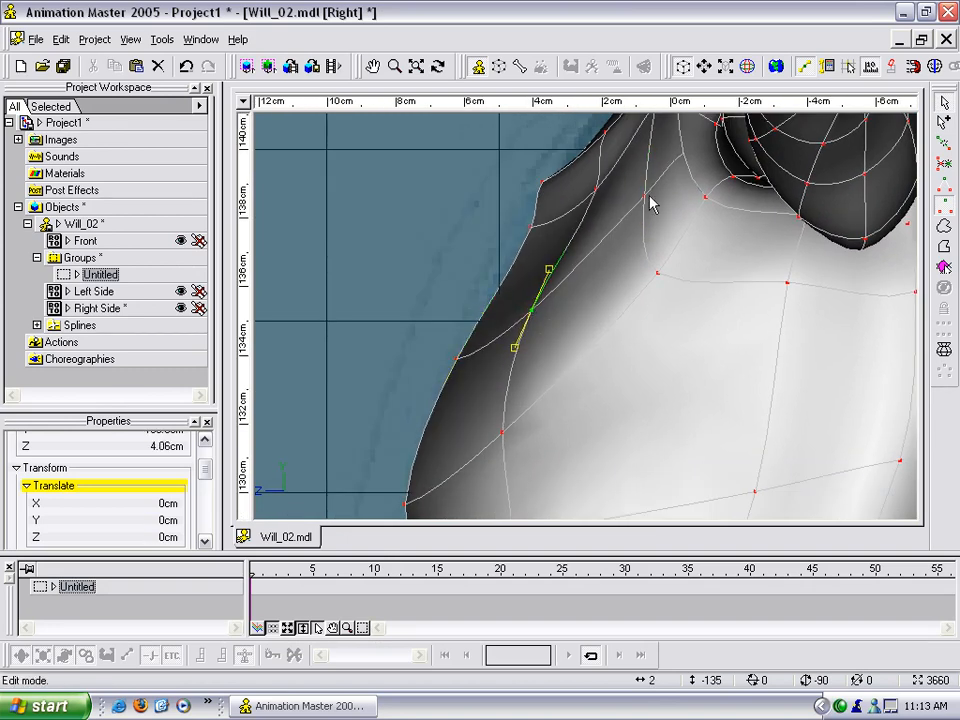
left_click_drag(645, 197, 633, 197)
- Reposition the middle control point of the new chest row in perspective to smooth the chest
key("t")
left_click_drag(615, 255, 683, 276)
scroll(667, 246, "down", 5)
key("t")
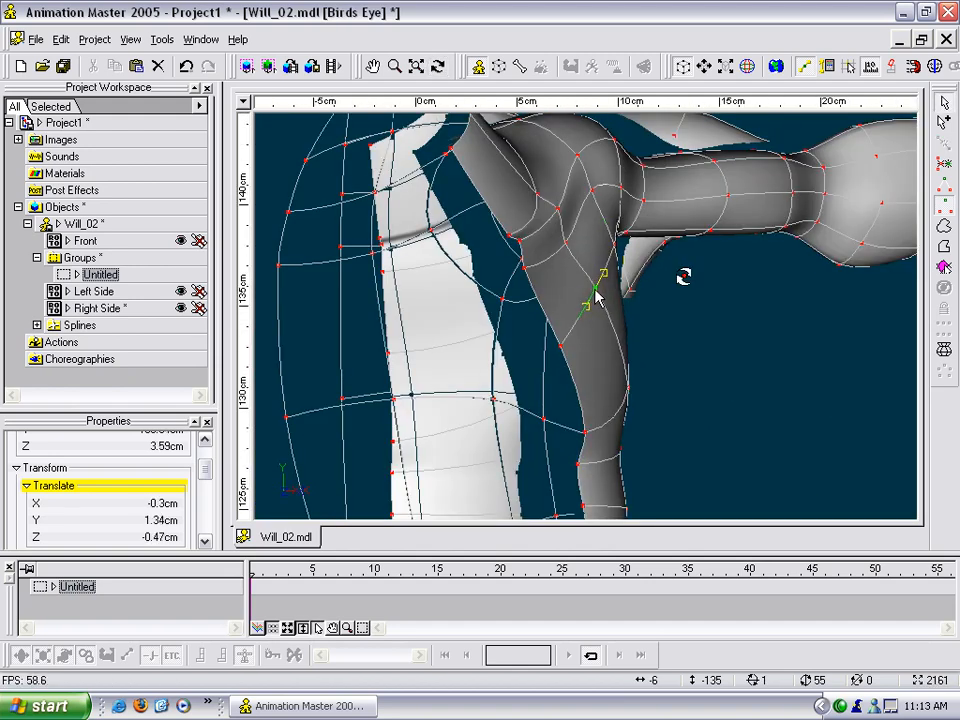
left_click_drag(599, 291, 473, 268)
key("t")
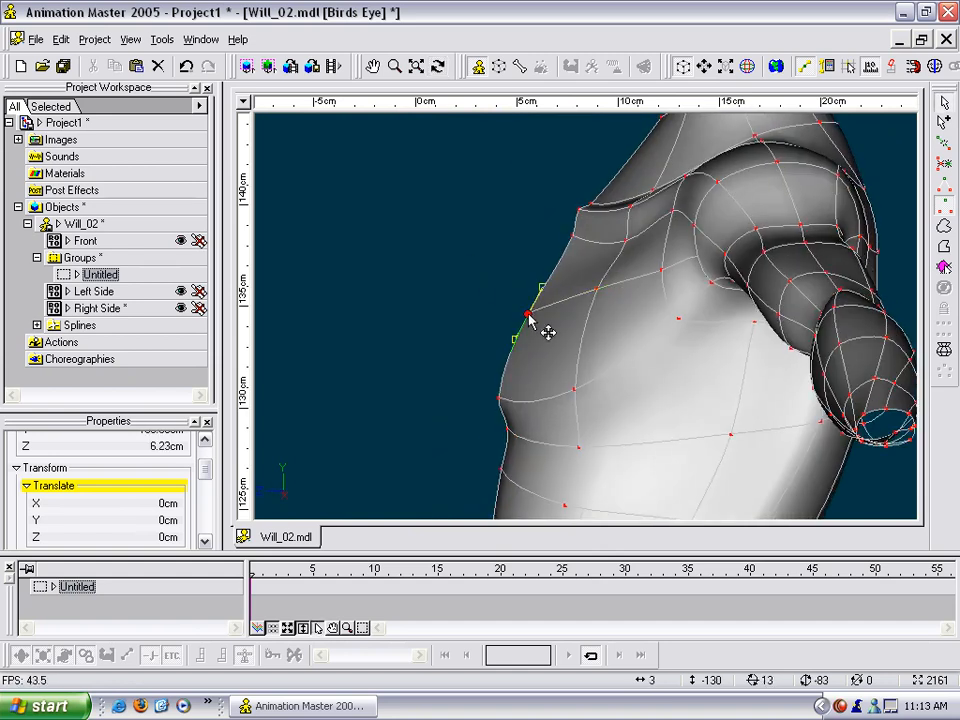
- Adjust the centre-edge control point of the new chest row and compare the contour from other angles
left_click_drag(529, 314, 508, 230)
left_click(535, 305)
key("t")
scroll(572, 303, "down", 7)
key("m")
key("t")
left_click_drag(552, 258, 494, 347)
scroll(564, 256, "up", 5)
- Fine-tune the middle, outer and centre-edge control points of the new chest row to even out the curvature
key("m")
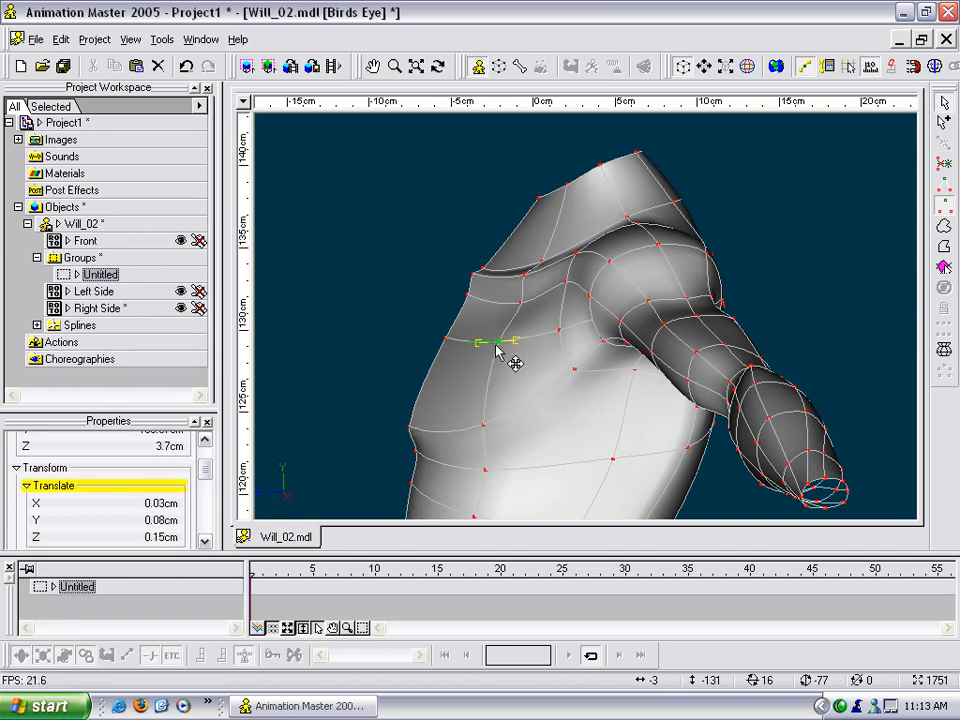
left_click_drag(553, 337, 564, 337)
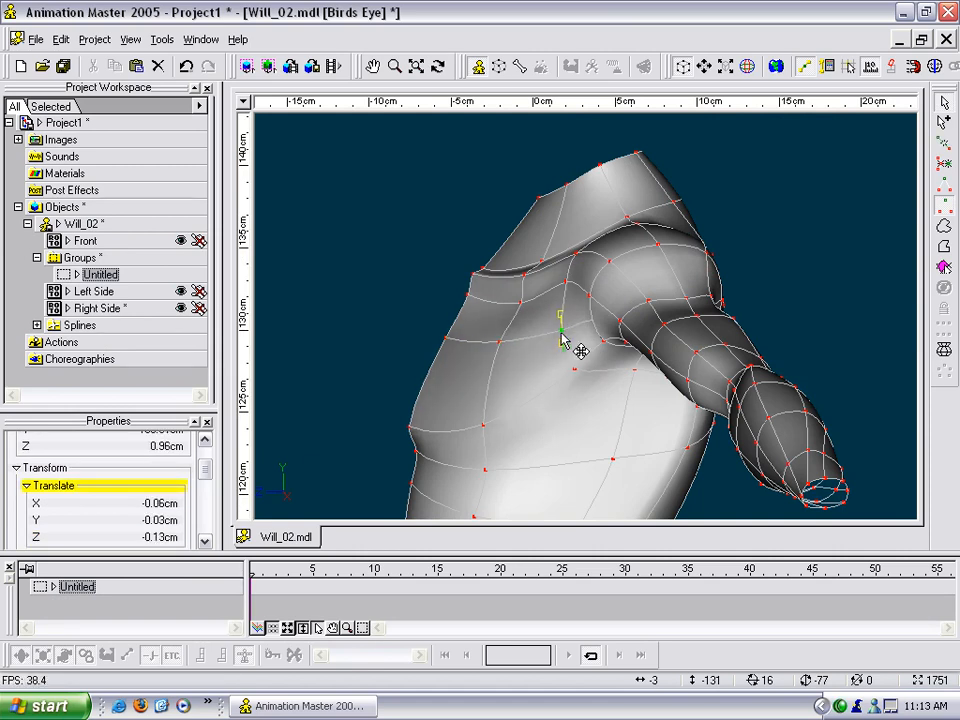
left_click_drag(507, 348, 508, 349)
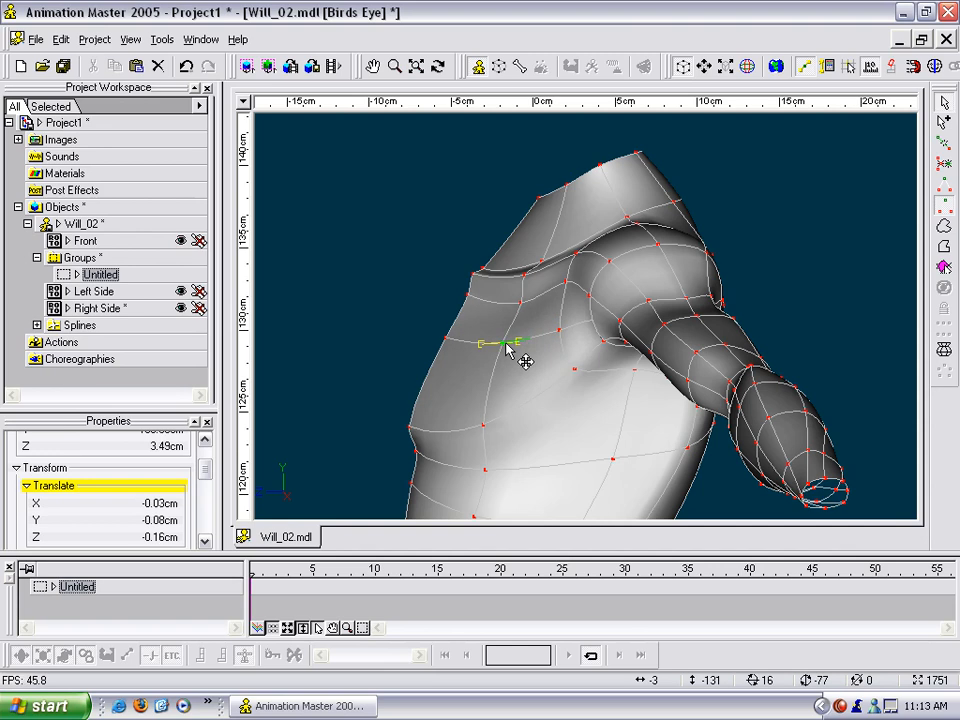
left_click_drag(453, 378, 578, 330)
left_click_drag(414, 345, 504, 317)
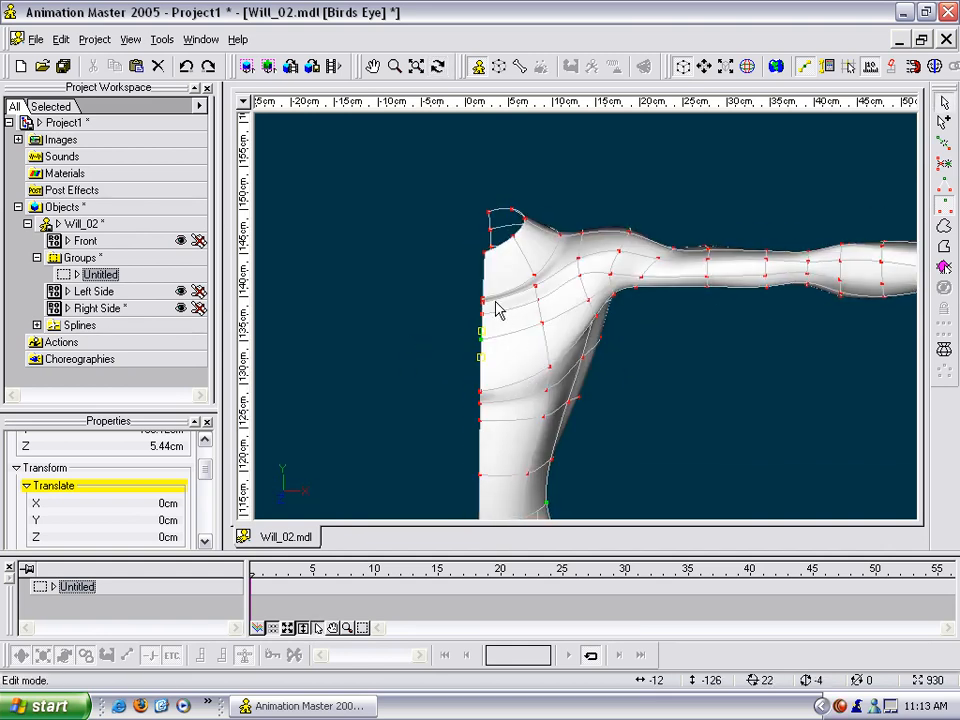
- From the front, lower the middle control point of the new chest row slightly to even the spacing
key("1")
middle_click_drag(524, 374, 528, 174)
left_click_drag(596, 232, 599, 248)
key("t")
left_click_drag(679, 230, 627, 226)
scroll(644, 223, "down", 6)
key("t")
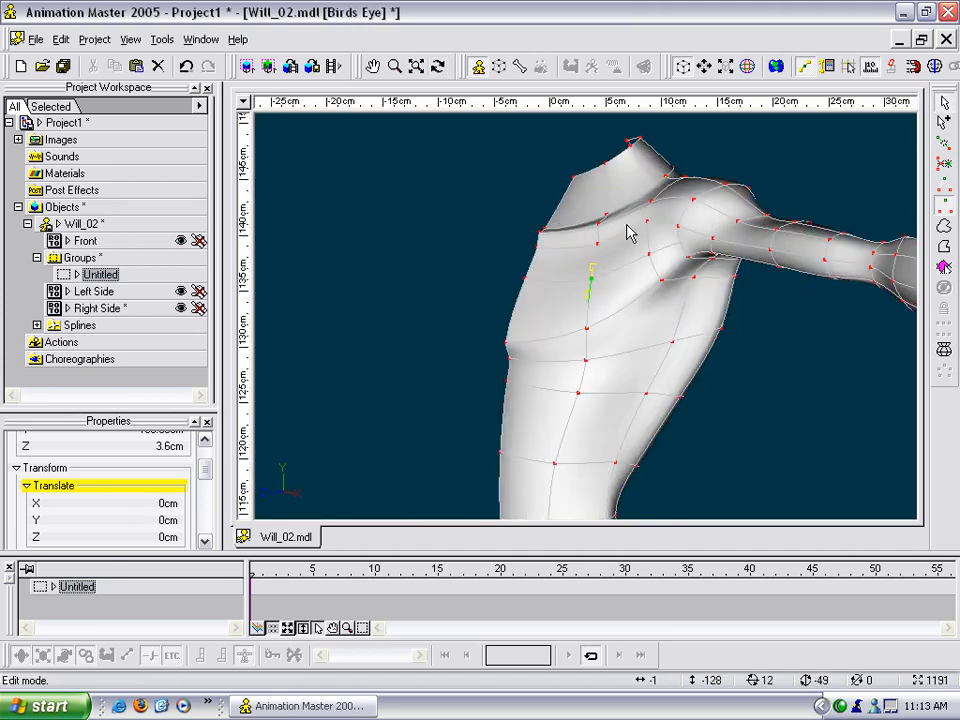
- Render the upper torso region to check the smoothness of the chest and collar
key("q")
left_click(664, 408)
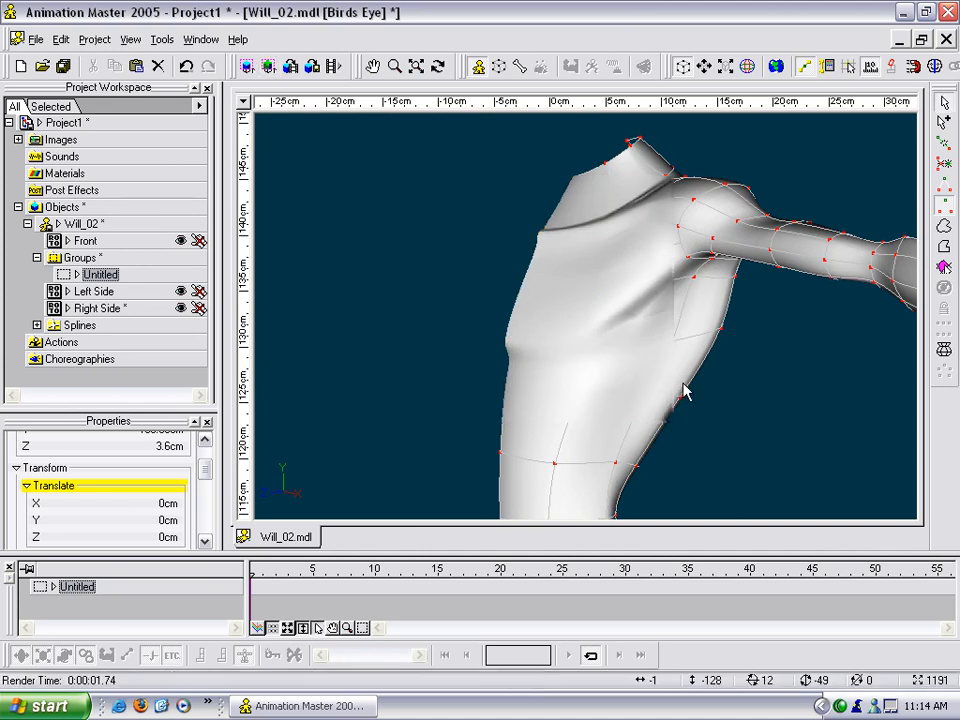
key("q")
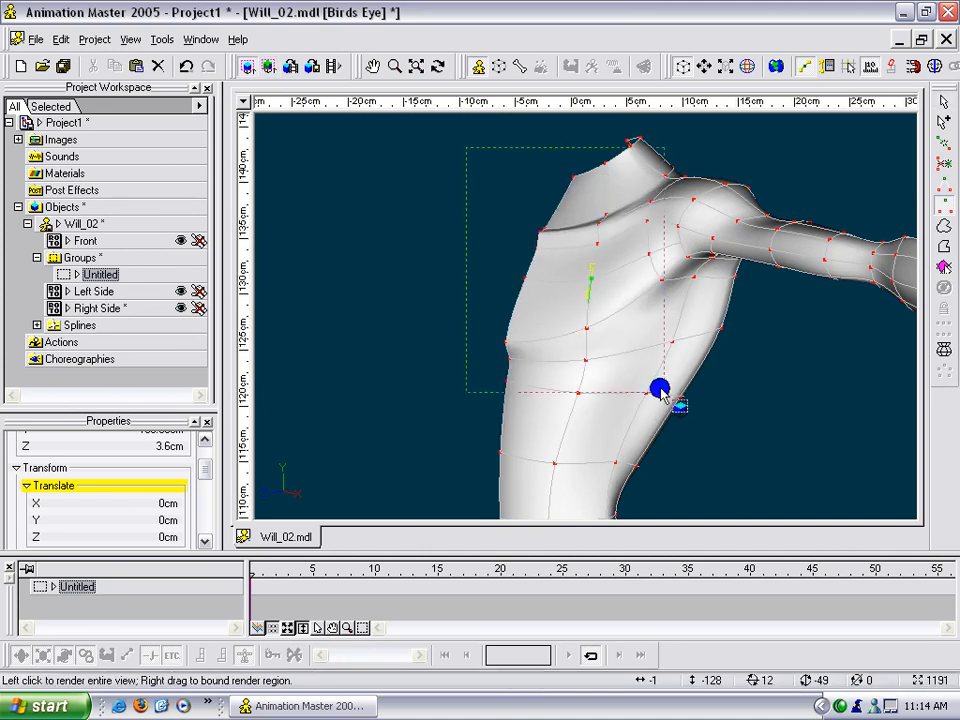
left_click(636, 364)
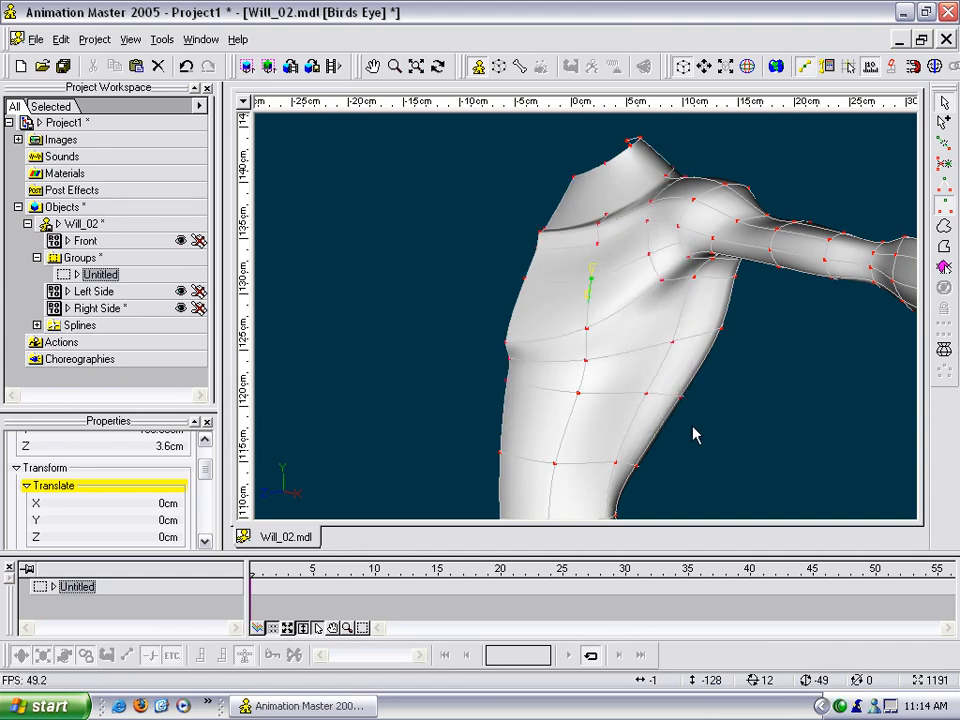
- Examine the torso's back, side and underarm surfaces from several angles
scroll(694, 440, "down", 3)
key("t")
left_click_drag(720, 421, 588, 395)
scroll(750, 418, "down", 5)
scroll(600, 370, "up", 5)
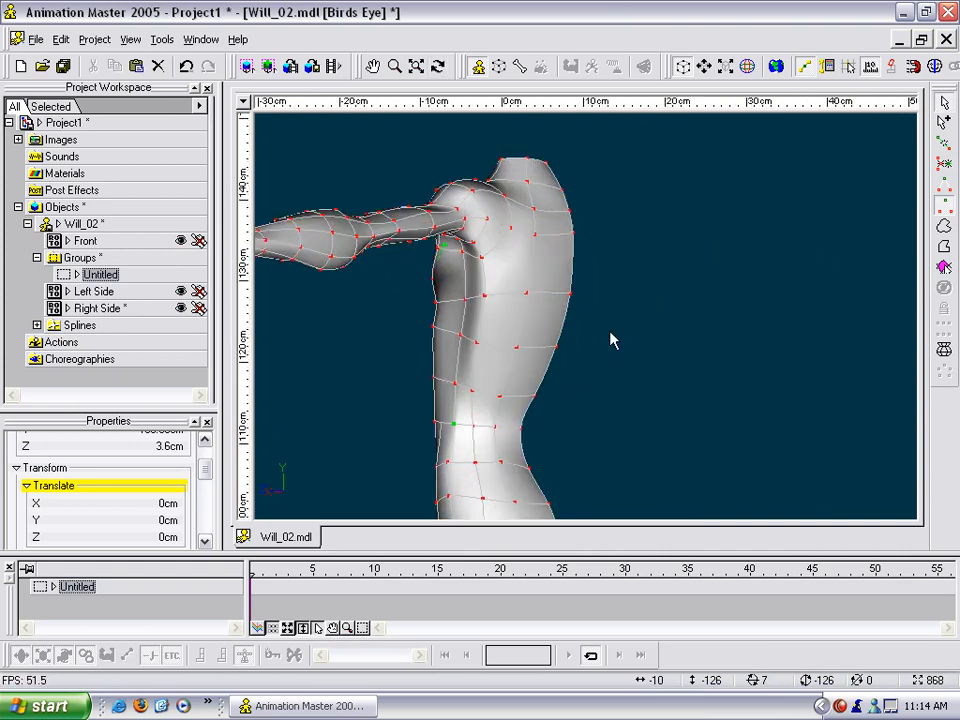
middle_click_drag(613, 350, 795, 454)
scroll(795, 452, "up", 4)
left_click_drag(800, 446, 735, 427)
mouse_move(525, 381)
left_mouse_down()
mouse_move(538, 438)
mouse_move(677, 411)
mouse_move(722, 432)
left_mouse_up()
key("t")
key("t")
mouse_move(553, 411)
left_mouse_down()
mouse_move(545, 367)
mouse_move(590, 350)
mouse_move(592, 368)
mouse_move(583, 332)
mouse_move(499, 381)
mouse_move(571, 397)
mouse_move(583, 369)
mouse_move(643, 313)
mouse_move(650, 328)
mouse_move(497, 381)
left_mouse_up()
- Adjust the control point under the armpit vertically to smooth the transition from the arm to the torso's side
left_click(531, 328)
key("t")
scroll(557, 365, "up", 4)
scroll(557, 372, "up", 1)
key("t")
key("t")
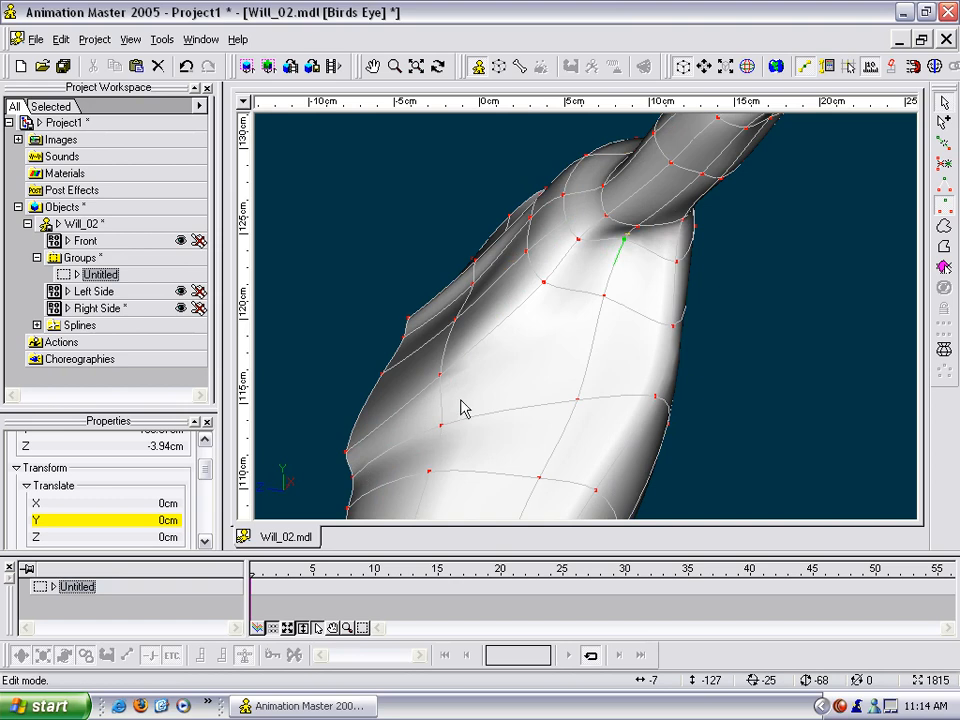
key("t")
left_click_drag(632, 218, 613, 245)
key("t")
- Save the model under the new name Will_03.mdl
left_click_drag(546, 332, 626, 306)
middle_click_drag(626, 305, 594, 318)
scroll(594, 318, "up", 1)
scroll(598, 310, "up", 1)
right_click(602, 302)
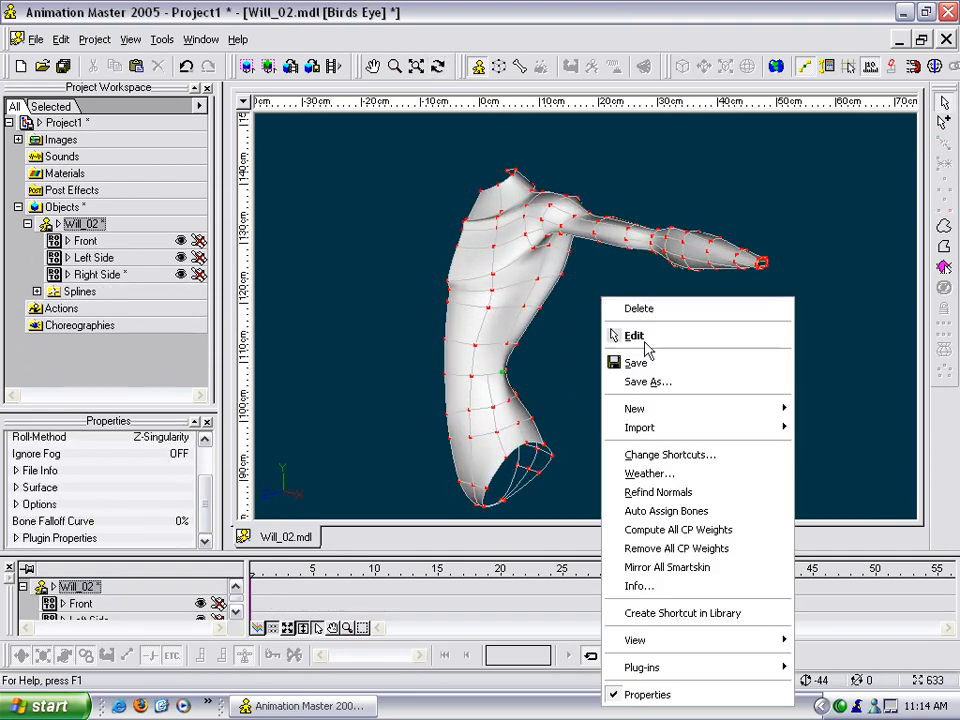
left_click(646, 385)
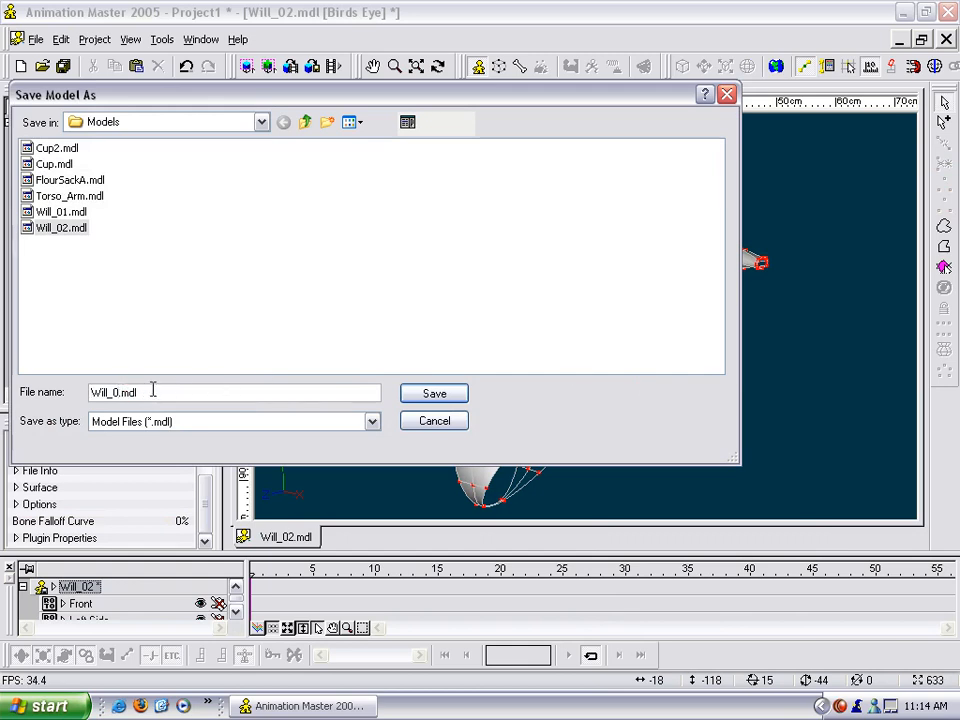
key("Return")
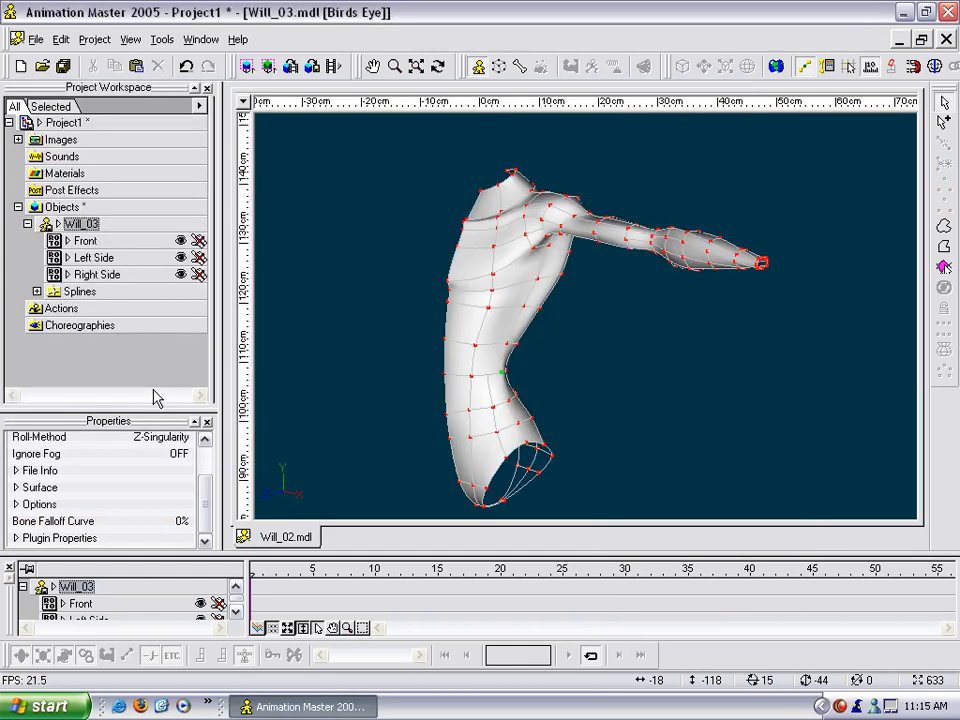